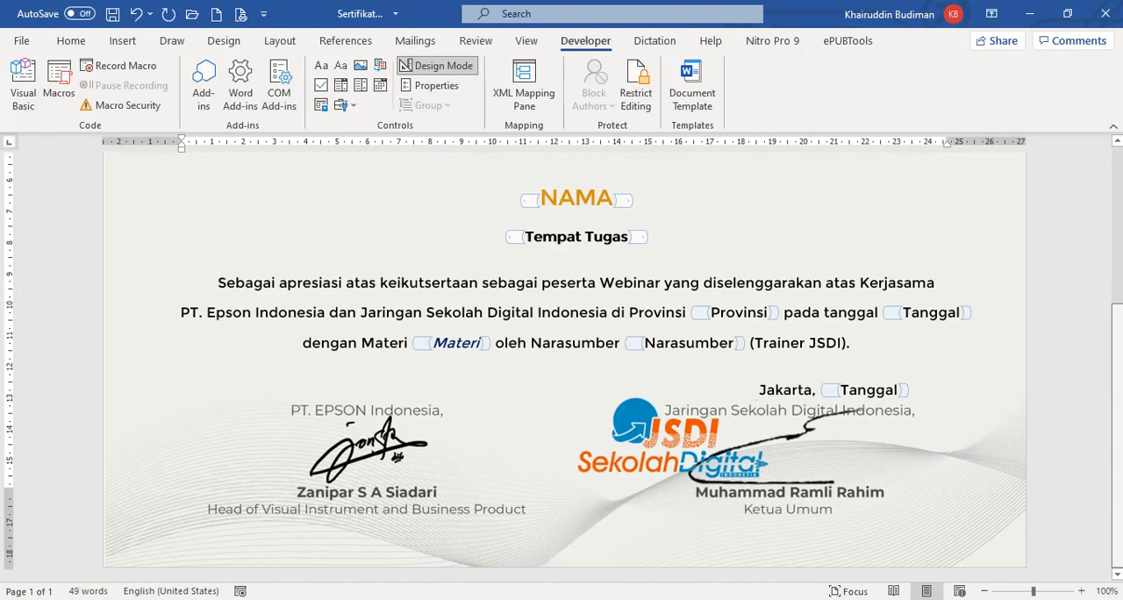
# Review the certificate template from its heading and logos through the content control fields to the signature blocks.
pyautogui.scroll(3, 1120, 448)
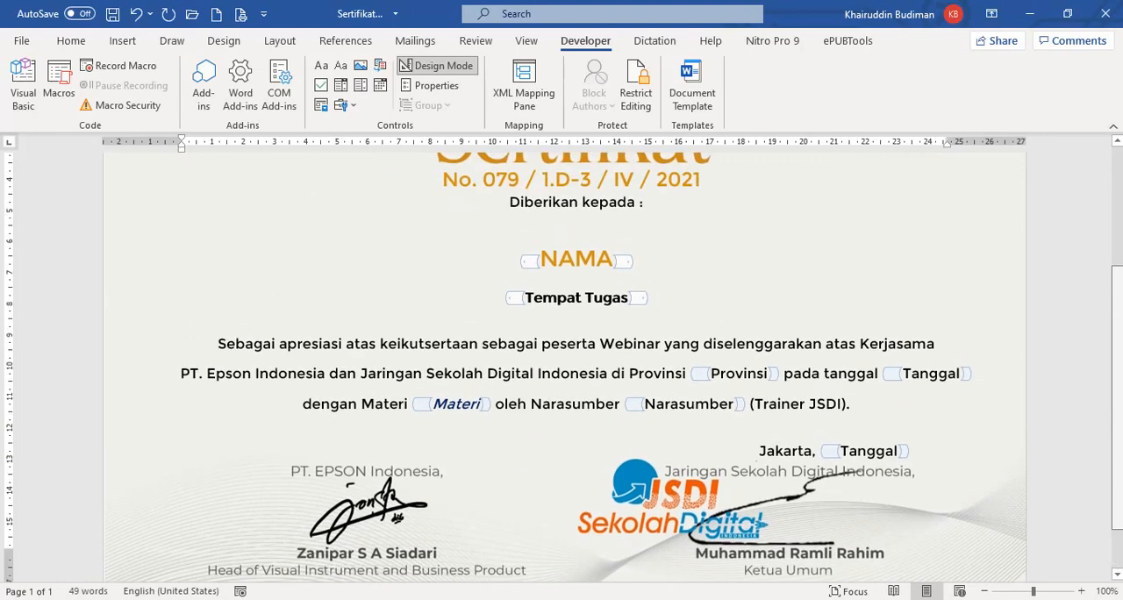
pyautogui.scroll(2, 1116, 383)
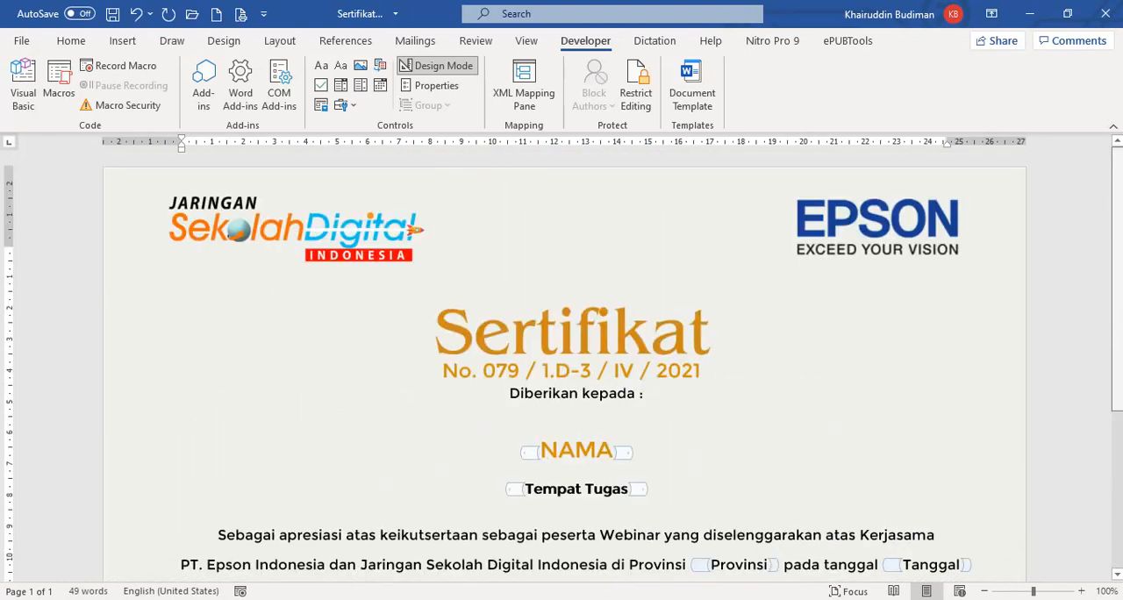
pyautogui.scroll(-3, 1116, 382)
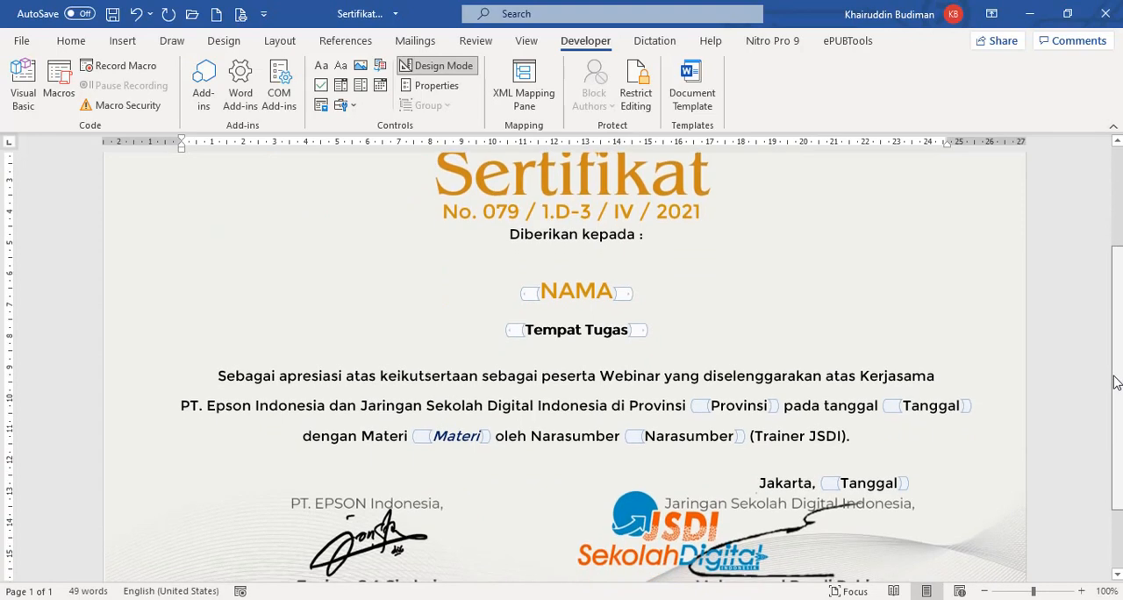
pyautogui.scroll(-1, 1116, 383)
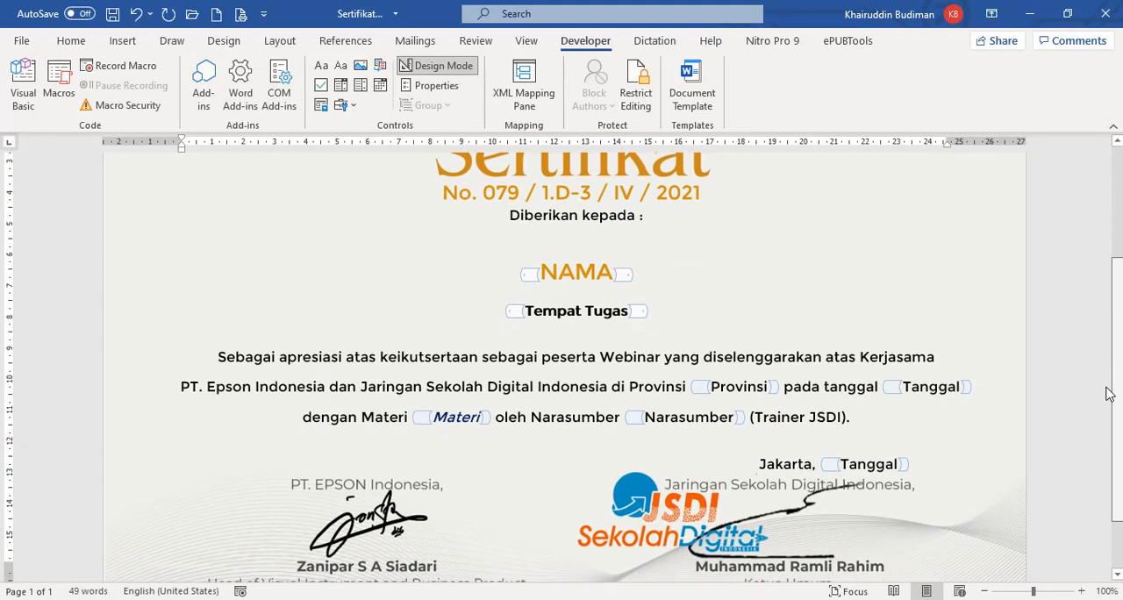
pyautogui.scroll(-1, 1107, 395)
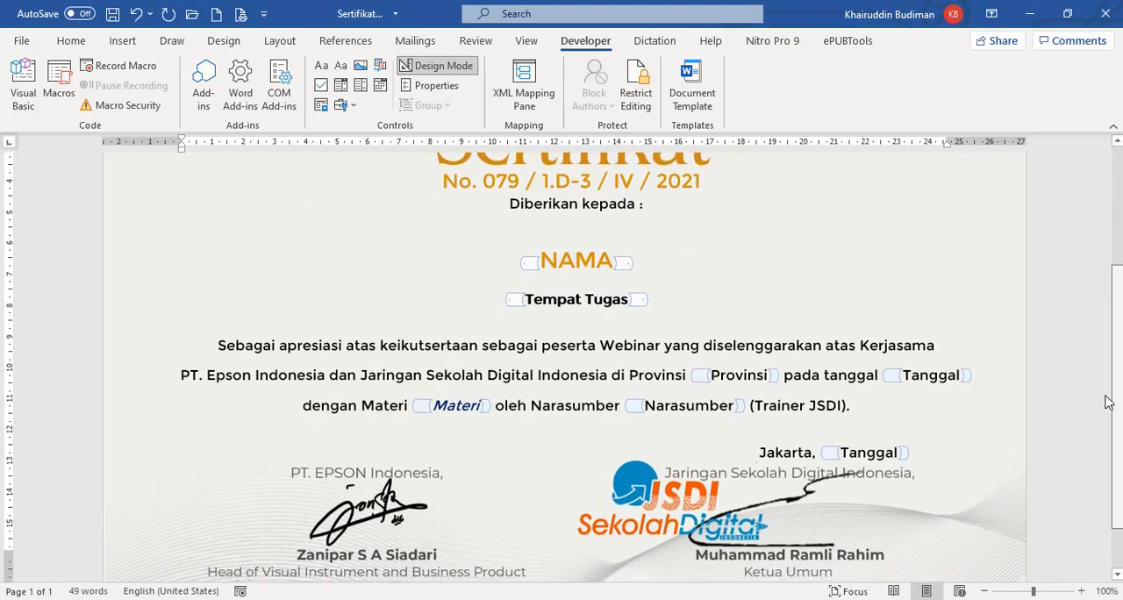
pyautogui.scroll(3, 1120, 361)
pyautogui.scroll(-2, 1120, 361)
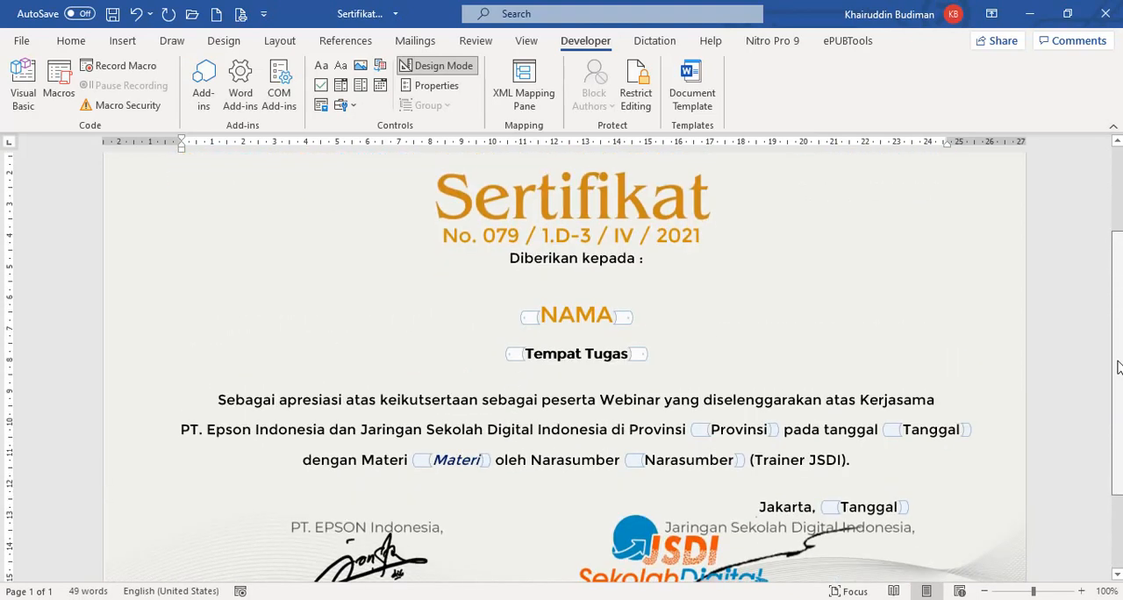
# Save the certificate template document and close it.
pyautogui.hotkey('ctrl', 's')
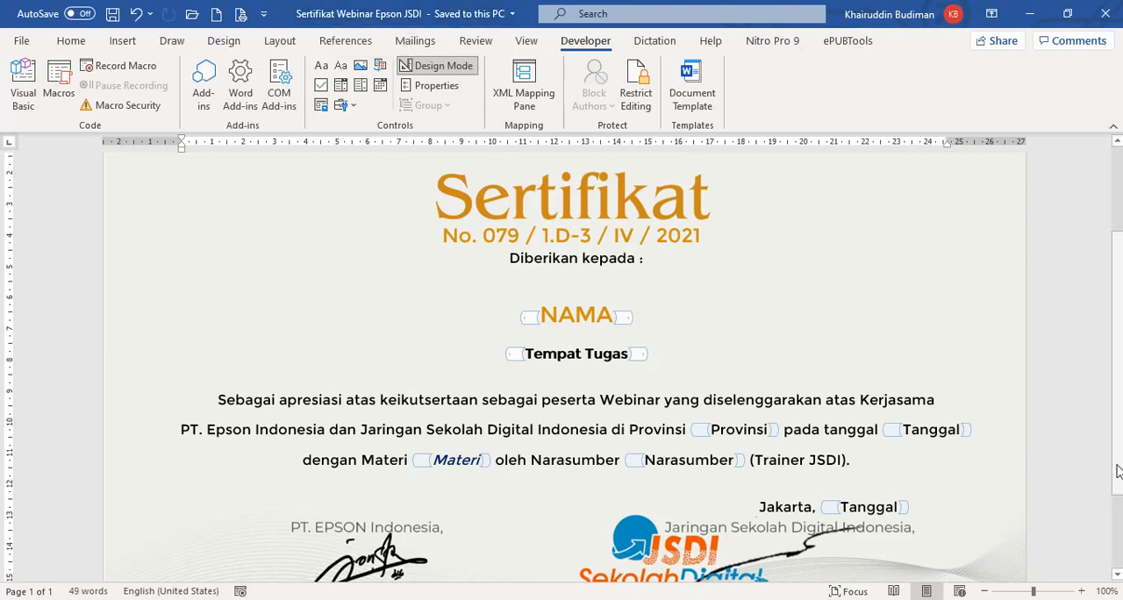
pyautogui.scroll(-1, 1107, 468)
pyautogui.scroll(3, 1107, 468)
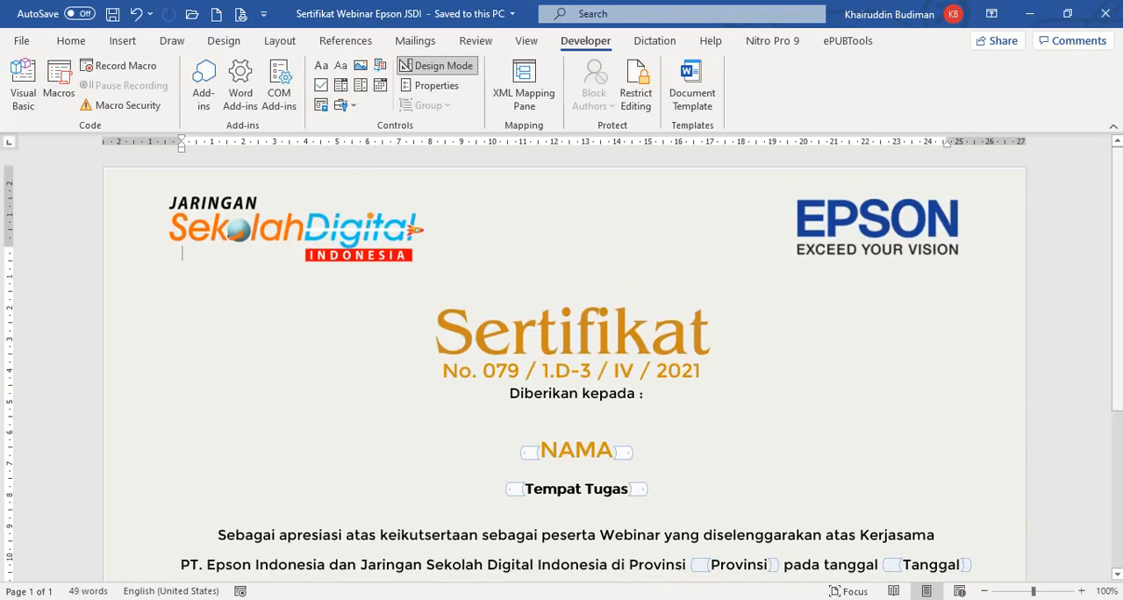
pyautogui.click(1106, 9)
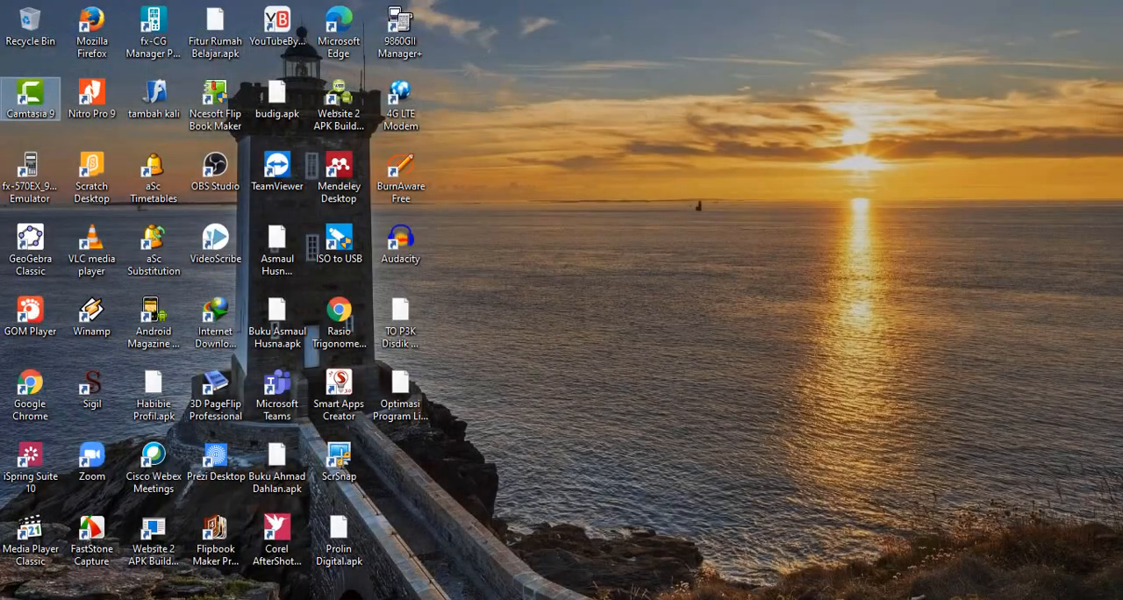
# Switch to the Edge browser, go to office.com and check which account is signed in.
pyautogui.click(593, 599)
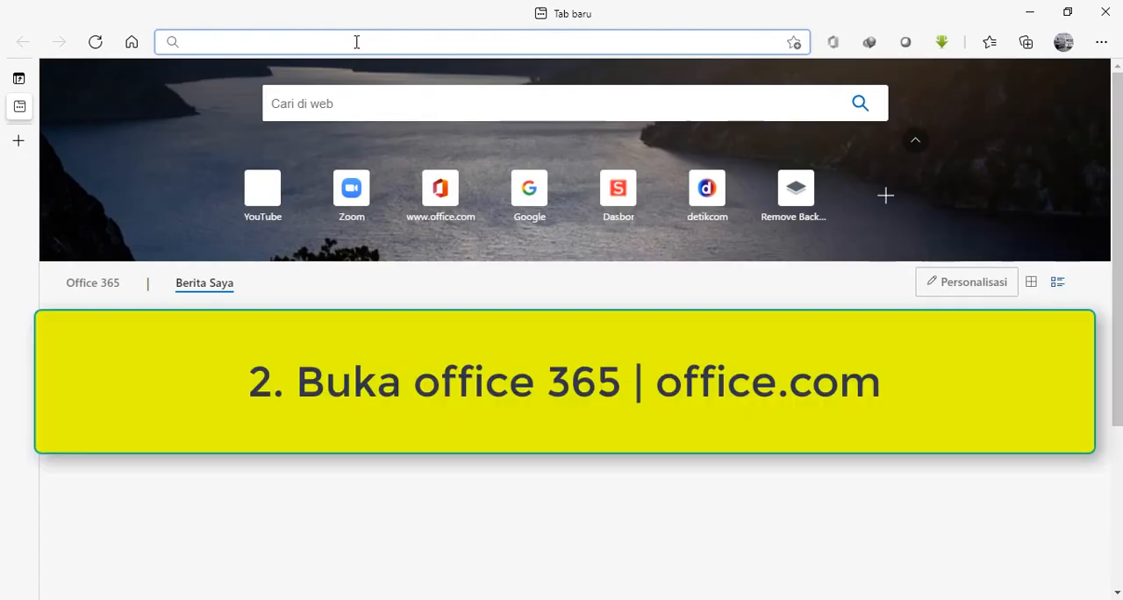
pyautogui.write('office.com')
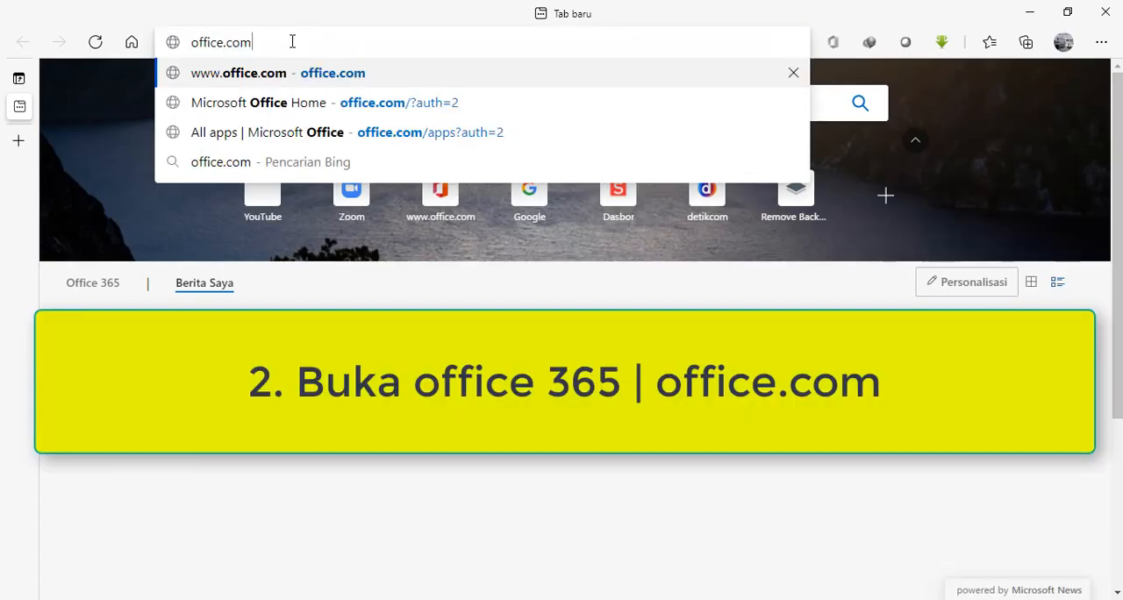
pyautogui.press('BackSpace')
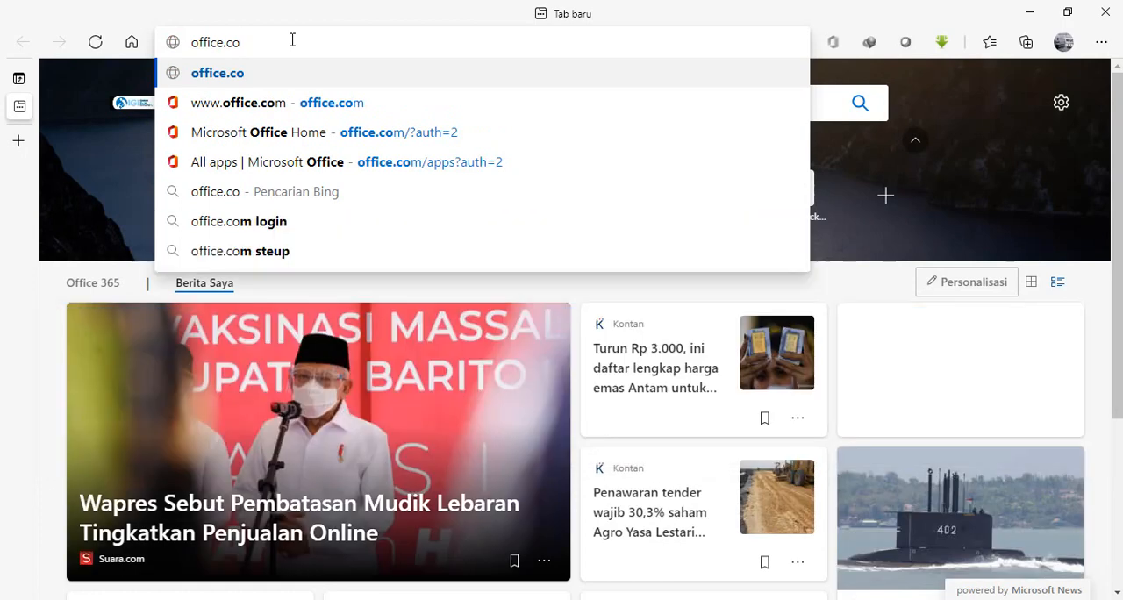
pyautogui.write('m')
pyautogui.press('Return')
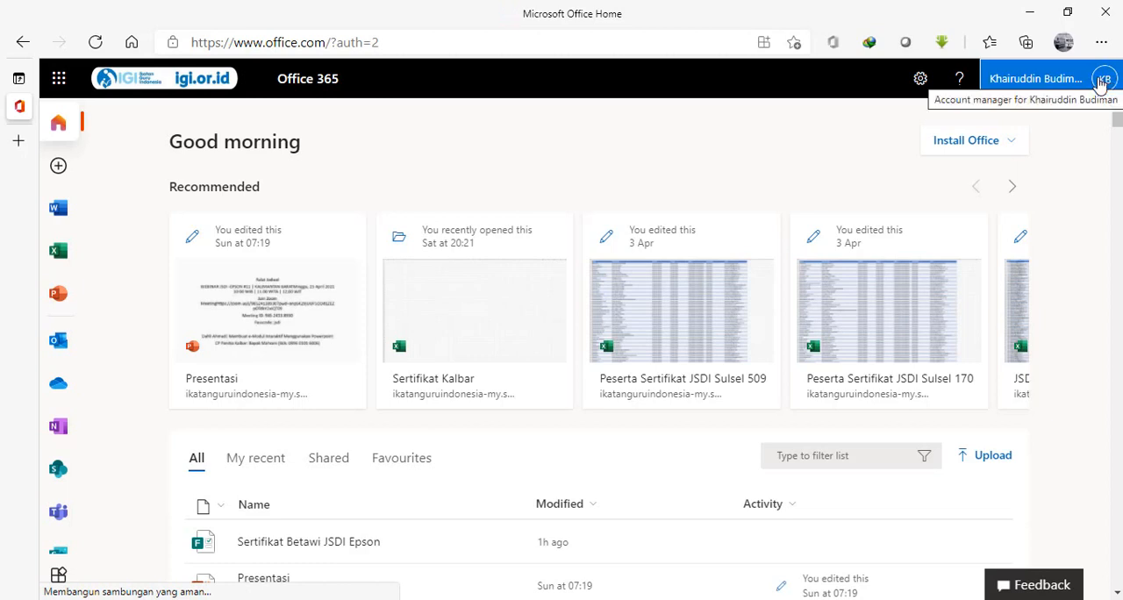
pyautogui.click(1041, 88)
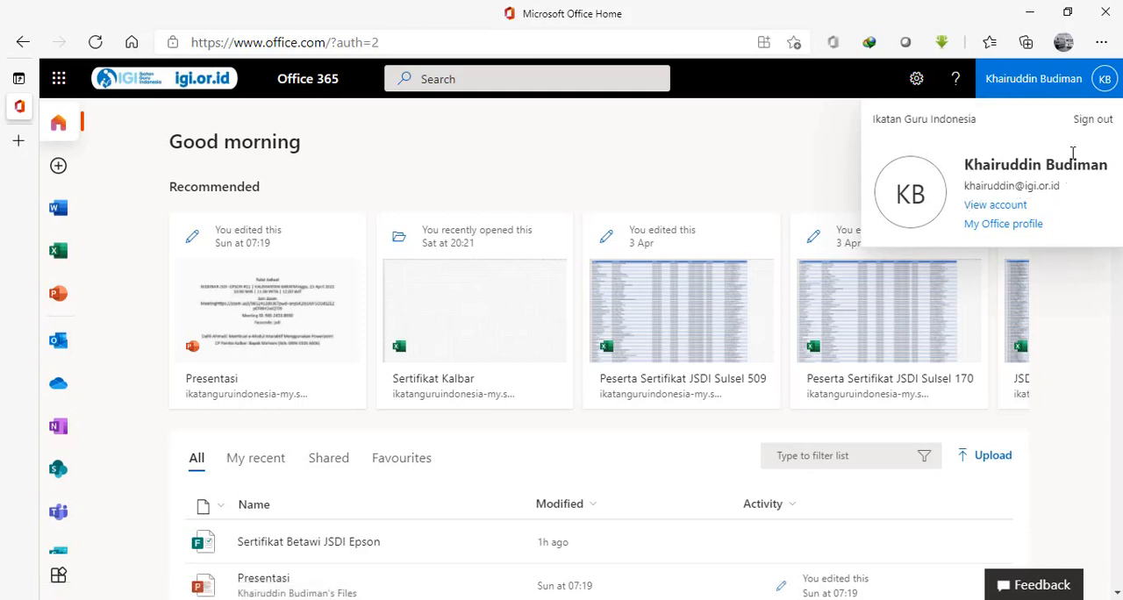
pyautogui.click(1050, 87)
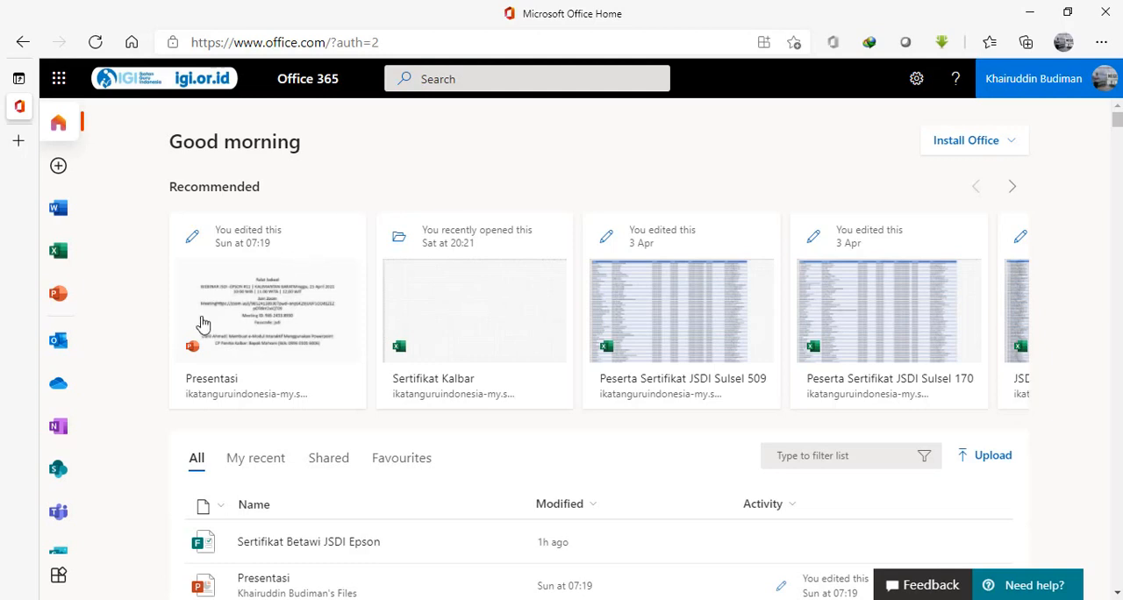
# Open OneDrive and create a folder named "JSDI Jakarta" in My files.
pyautogui.click(58, 388)
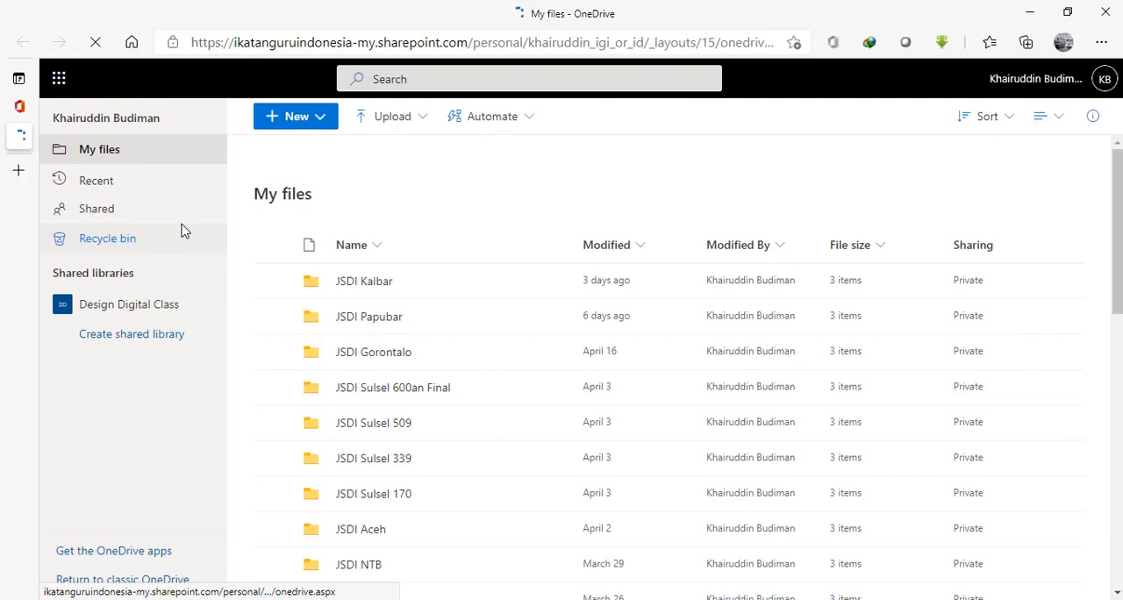
pyautogui.click(312, 127)
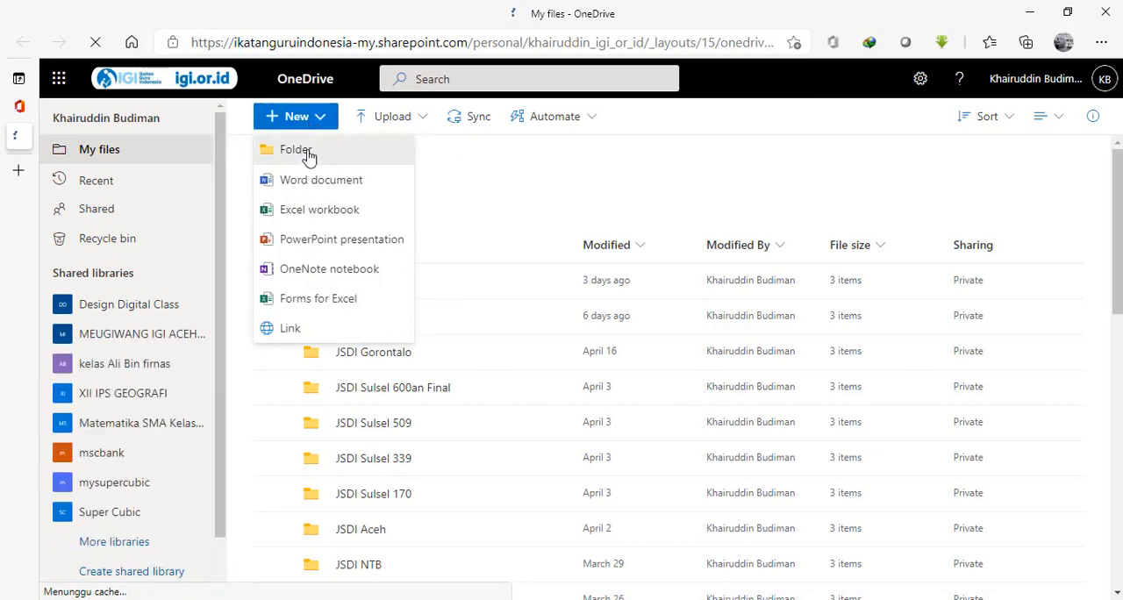
pyautogui.click(308, 157)
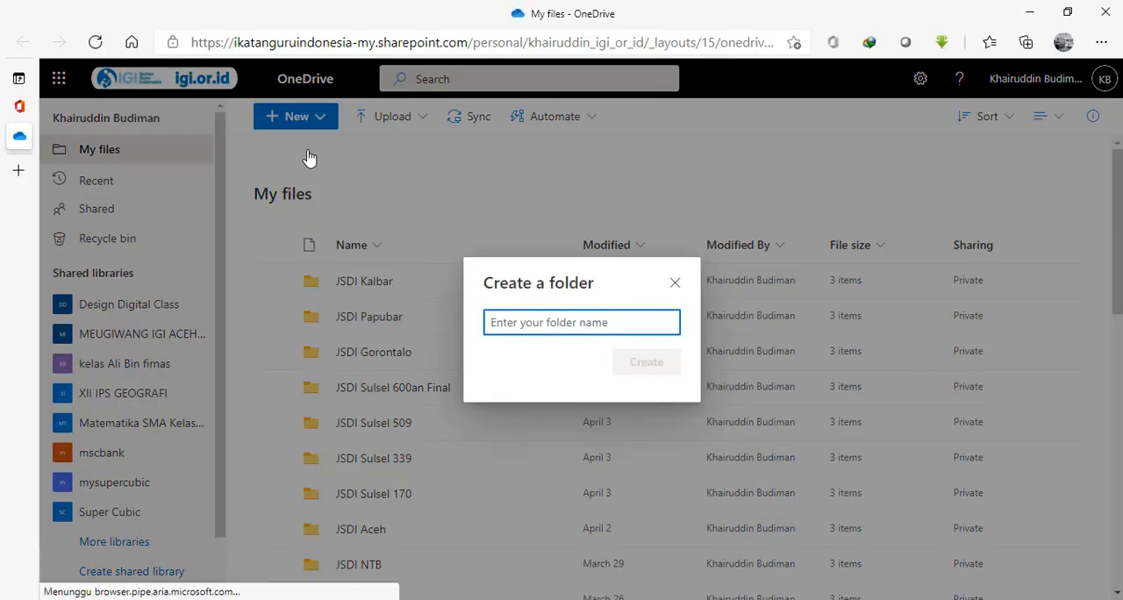
pyautogui.write('JSDI ')
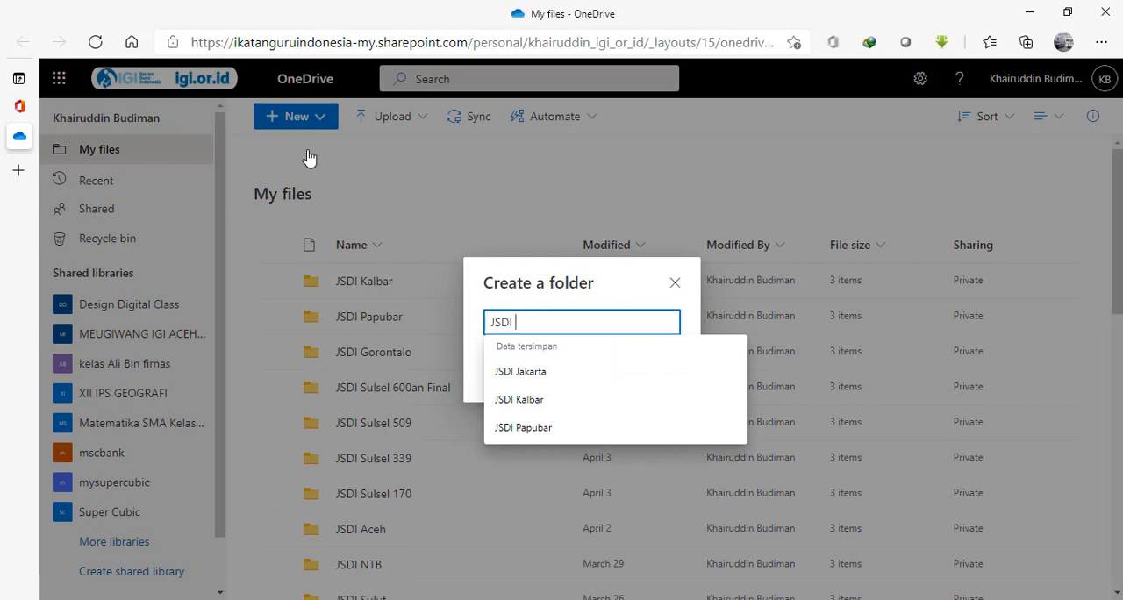
pyautogui.write('Ja')
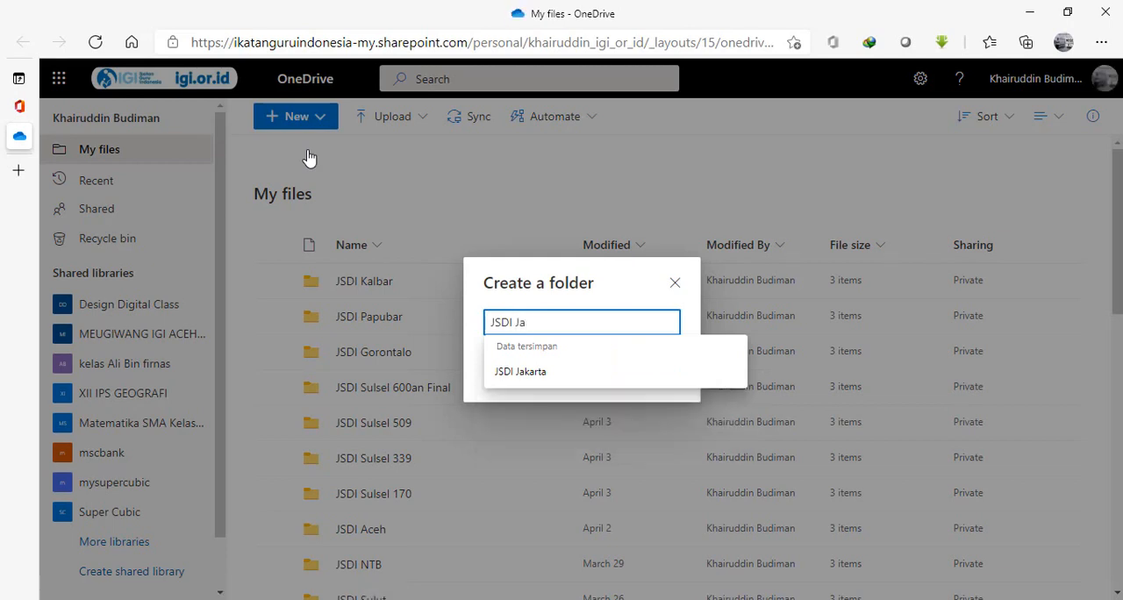
pyautogui.write('karta')
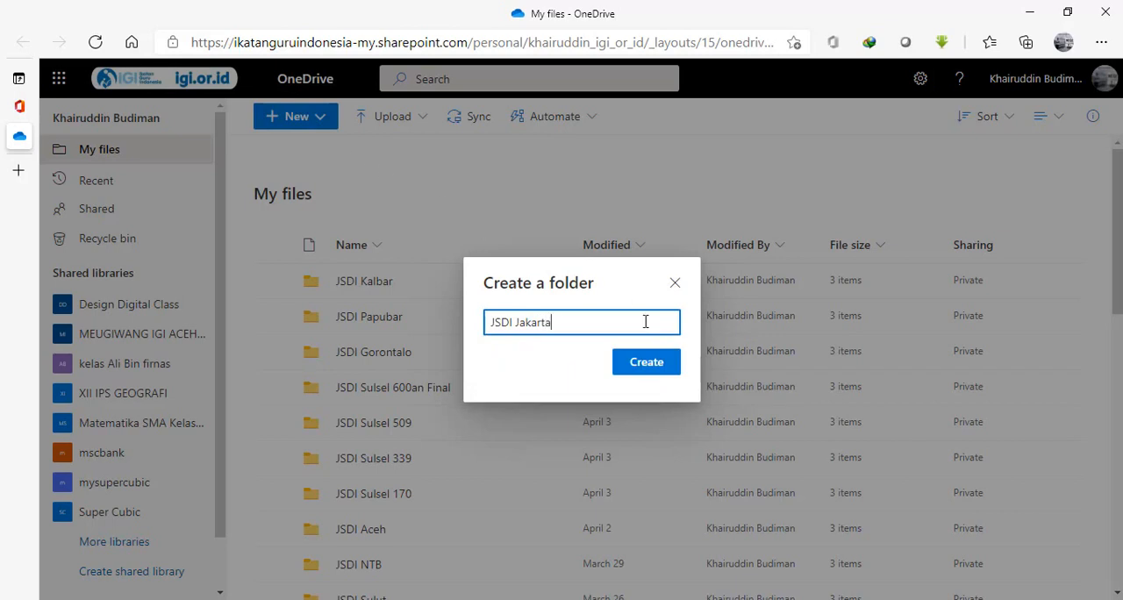
pyautogui.click(662, 367)
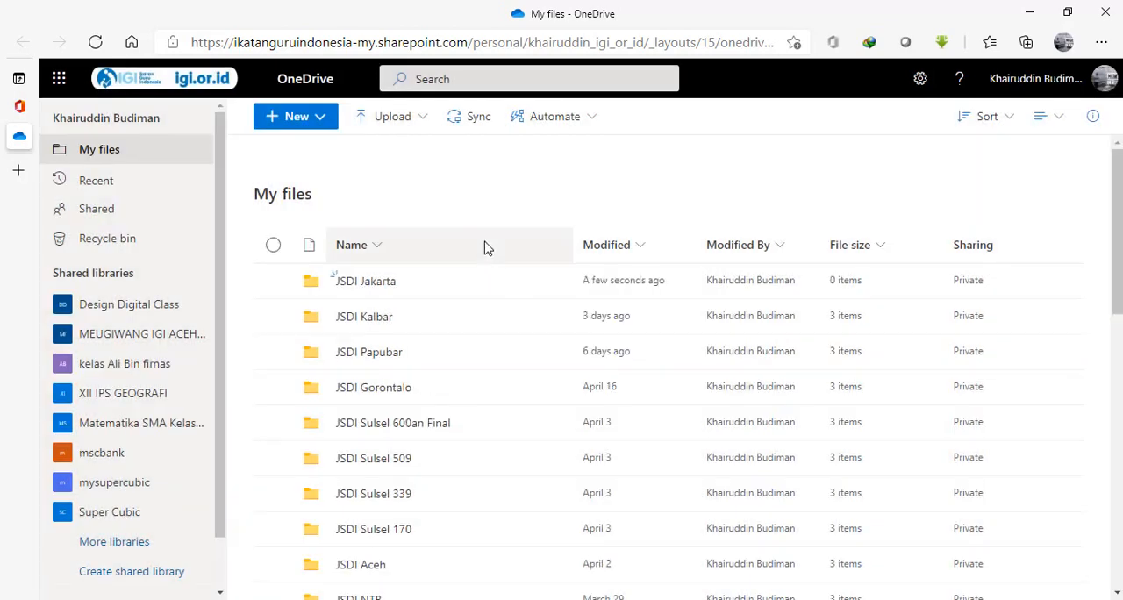
# In the JSDI Jakarta folder, create a Forms for Excel workbook named "Sertifikat JSDI Epson Jakarta" and choose the account for signing in.
pyautogui.click(370, 293)
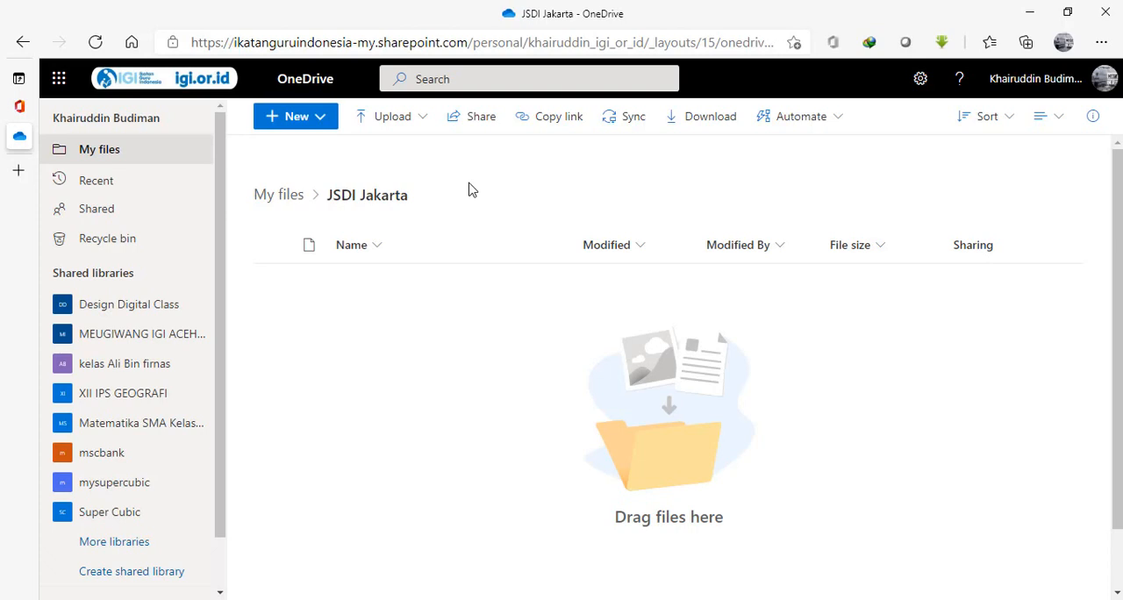
pyautogui.click(321, 120)
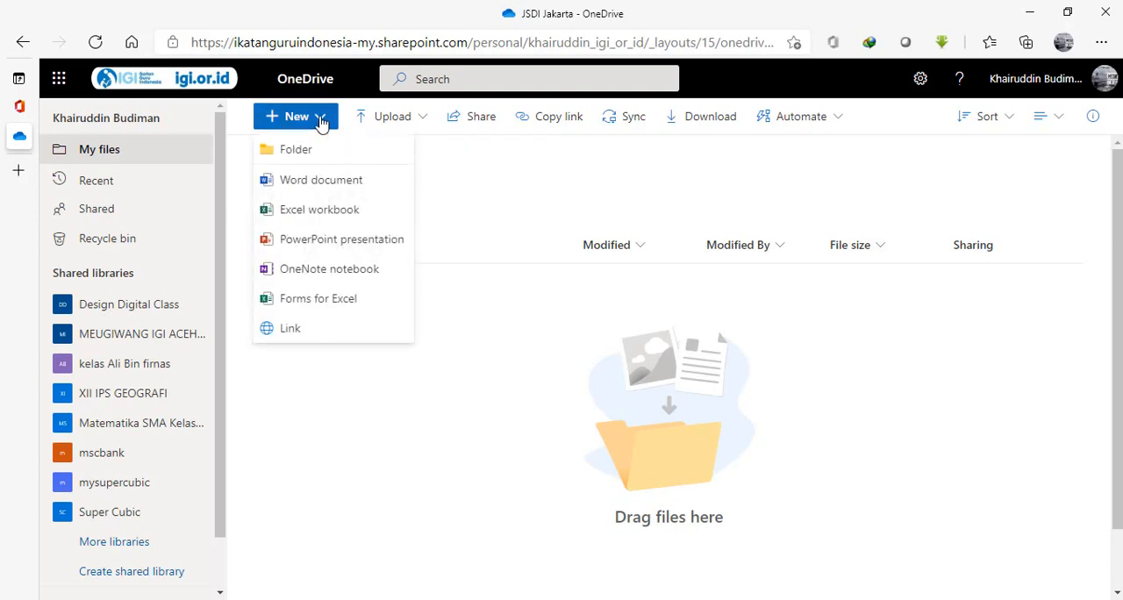
pyautogui.click(318, 299)
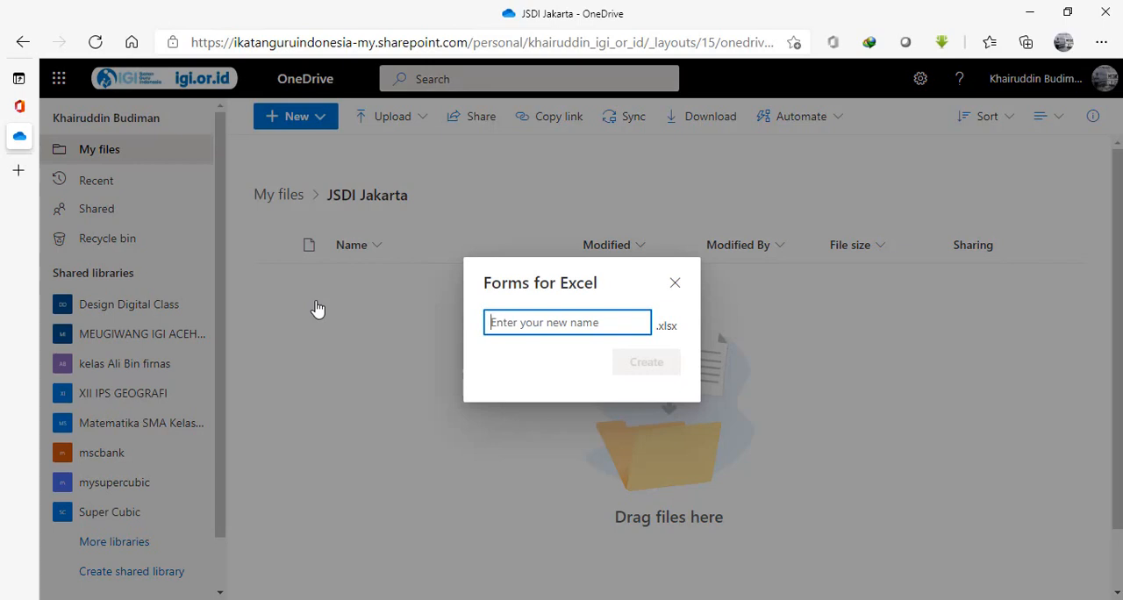
pyautogui.write('S')
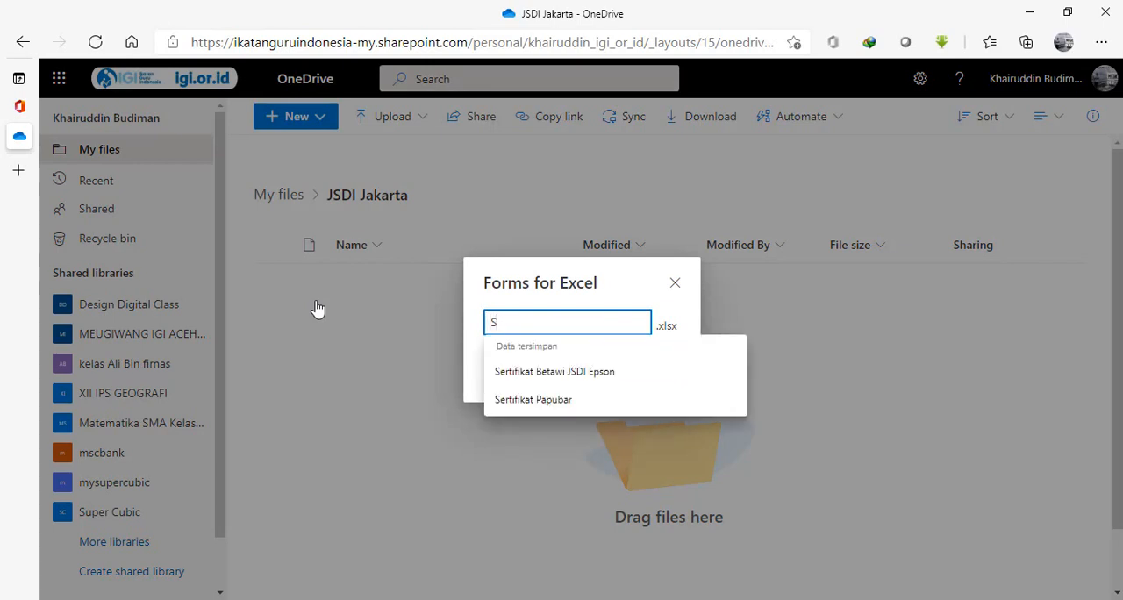
pyautogui.write('ertifikat JSDI Jaka')
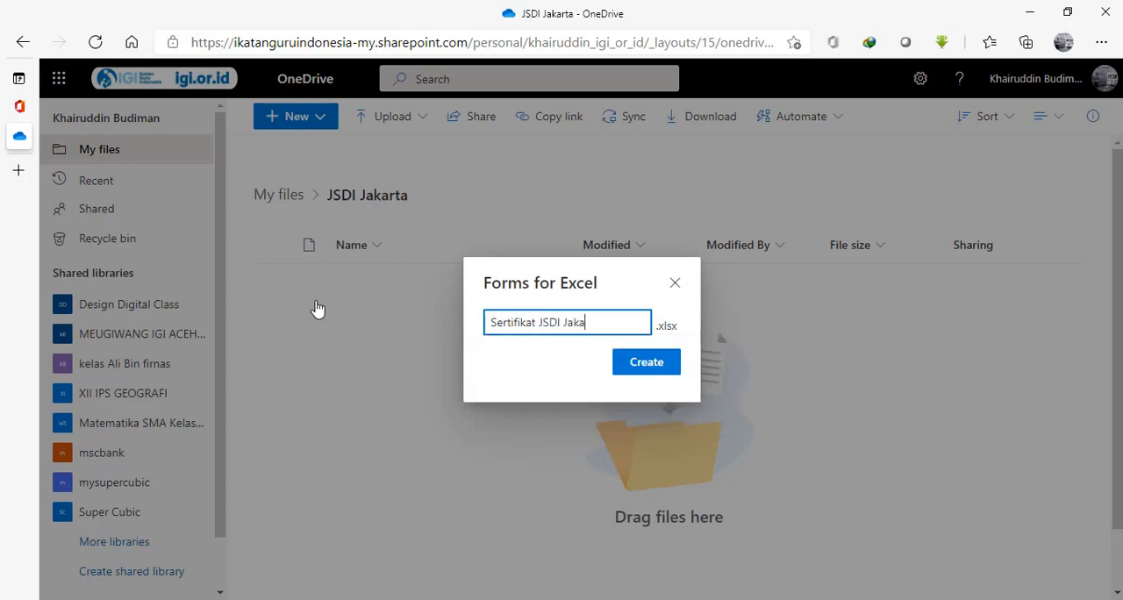
pyautogui.write('rta')
pyautogui.click(562, 322)
pyautogui.write('E')
pyautogui.press('BackSpace')
pyautogui.write('pson')
pyautogui.click(630, 369)
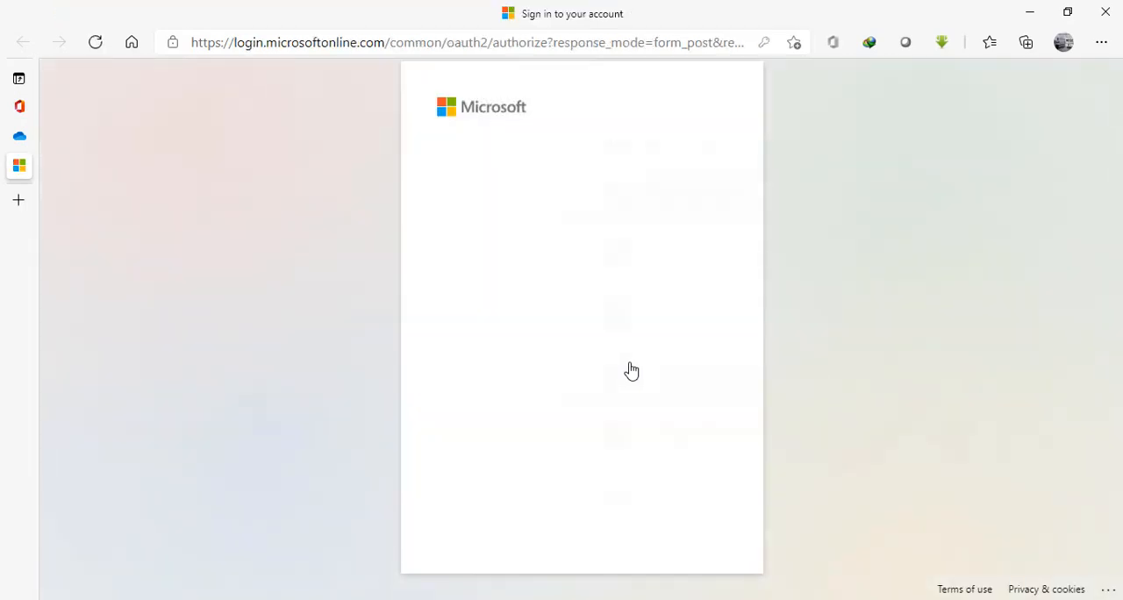
pyautogui.click(529, 189)
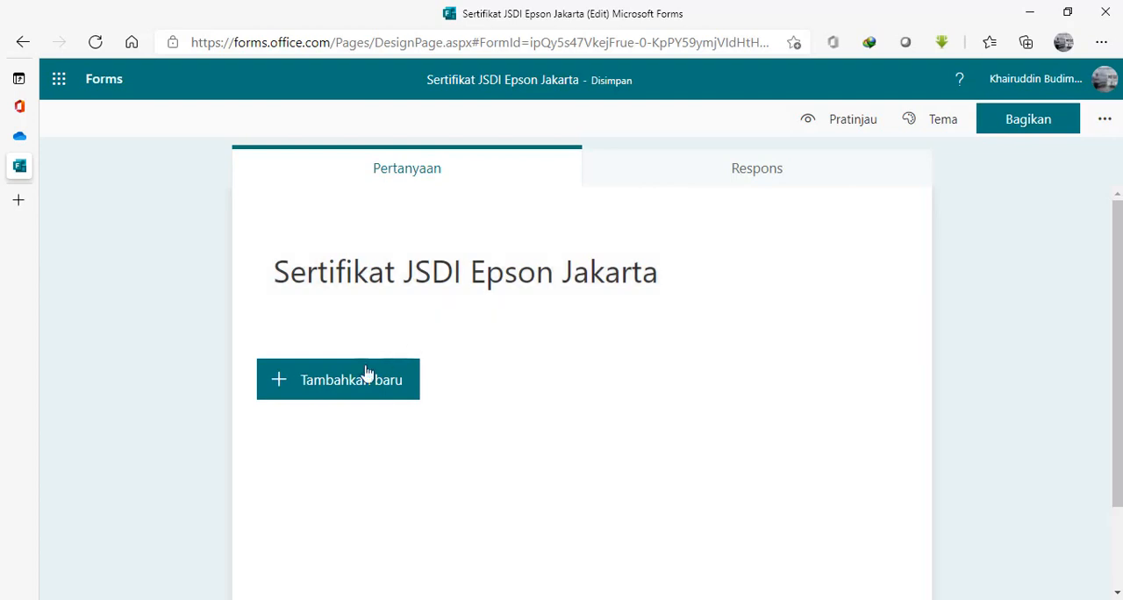
# Add a text question titled "Nama Lengkap dengan Gelar" to the form and make it required.
pyautogui.click(333, 391)
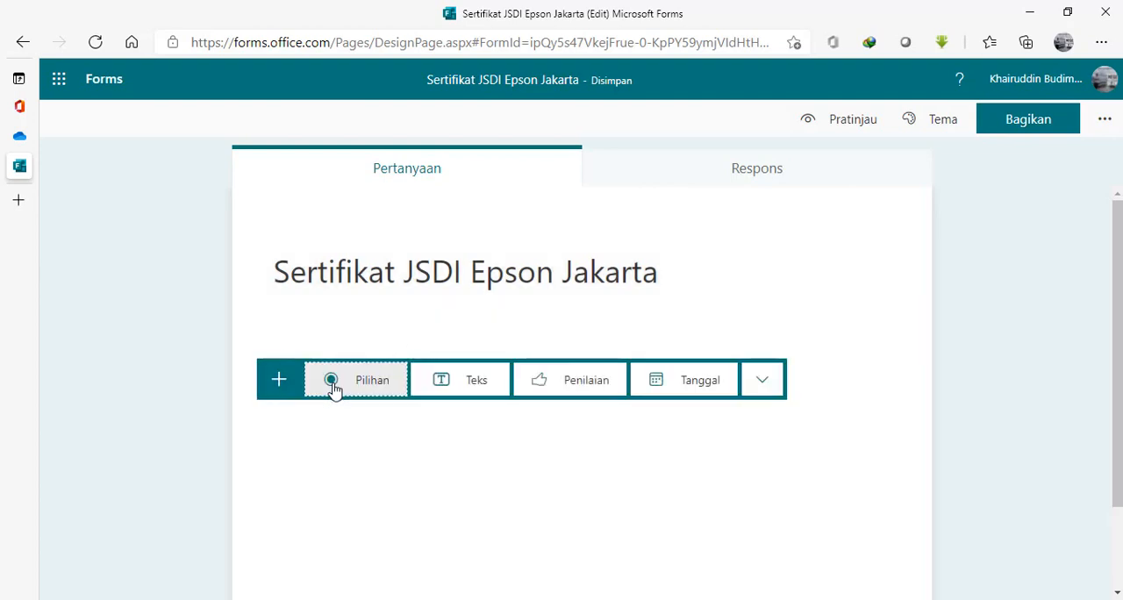
pyautogui.click(460, 387)
pyautogui.write('Nam')
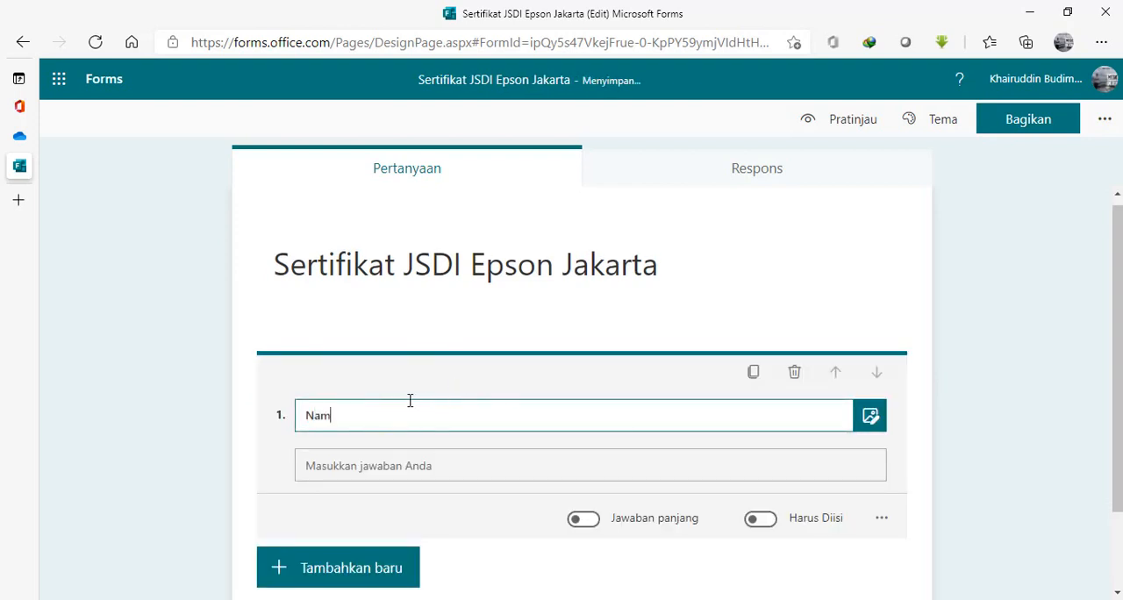
pyautogui.write('a Lengkap')
pyautogui.write('beser')
pyautogui.press('BackSpace')
pyautogui.press('BackSpace')
pyautogui.press('BackSpace')
pyautogui.press('BackSpace')
pyautogui.press('BackSpace')
pyautogui.write('dengan Gelar')
pyautogui.click(885, 521)
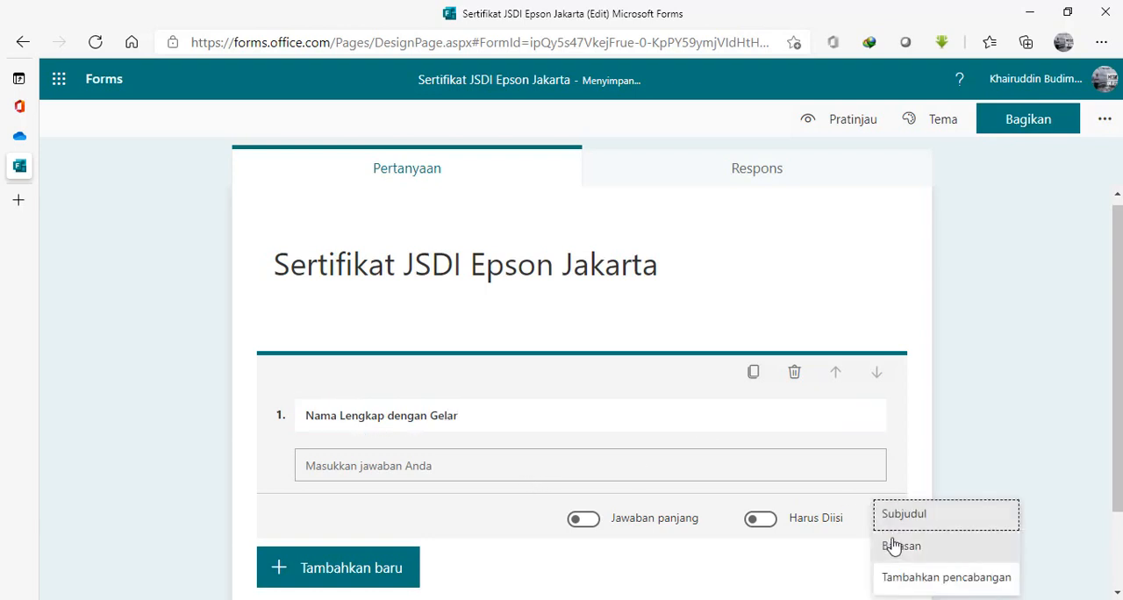
pyautogui.click(763, 524)
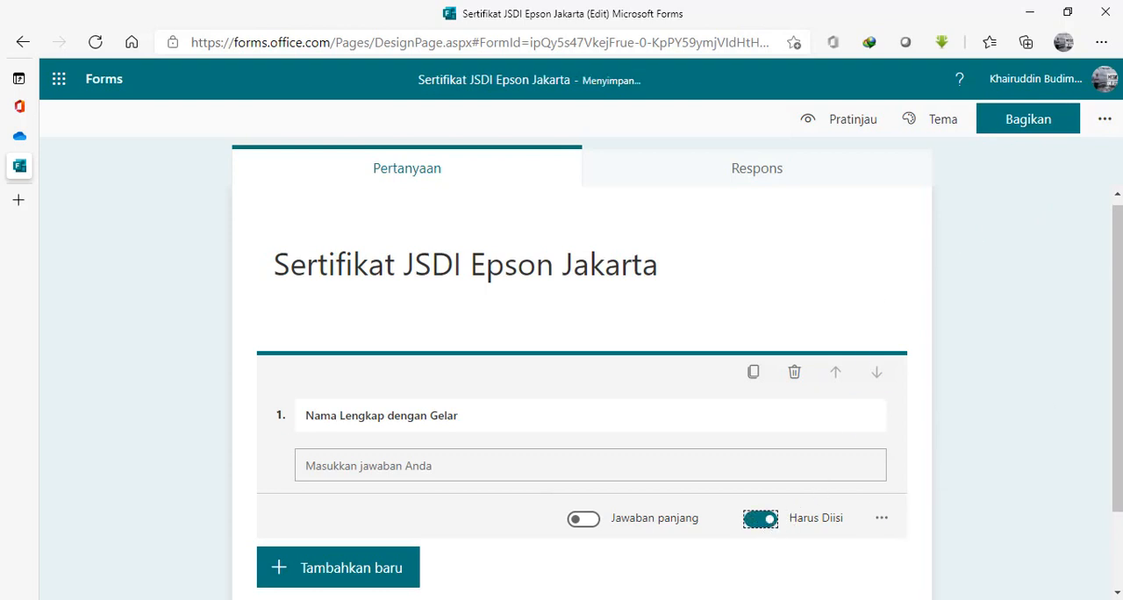
# Add a text question titled "Instansi / Unit Sekolah Tugas" below the full-name question.
pyautogui.moveTo(1118, 351)
pyautogui.mouseDown()
pyautogui.moveTo(1118, 447)
pyautogui.moveTo(1119, 362)
pyautogui.mouseUp()
pyautogui.click(326, 490)
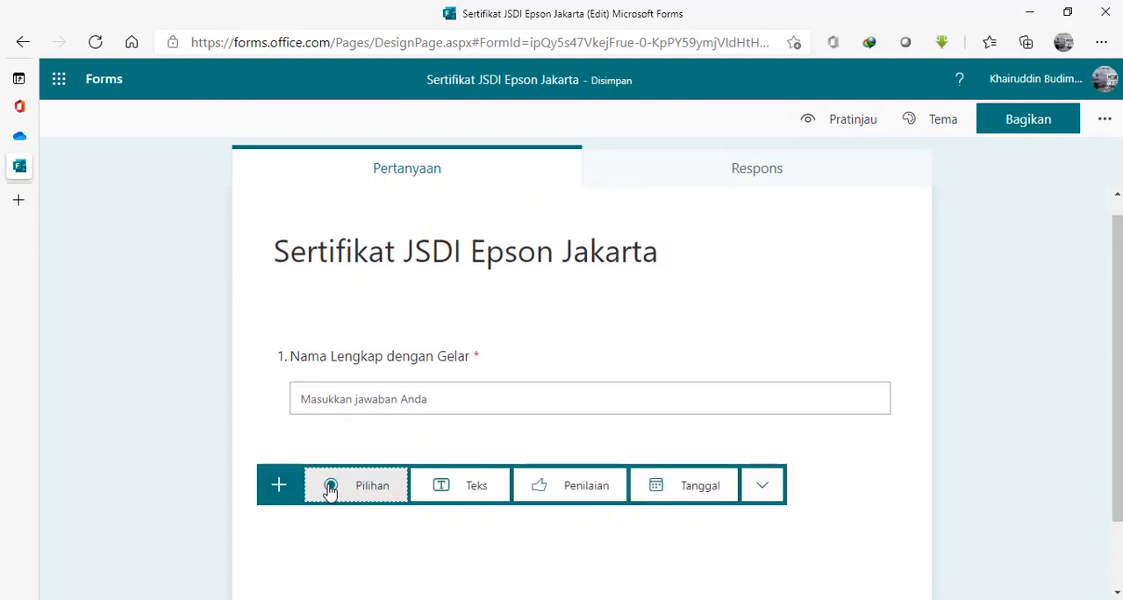
pyautogui.click(454, 497)
pyautogui.write('Instan')
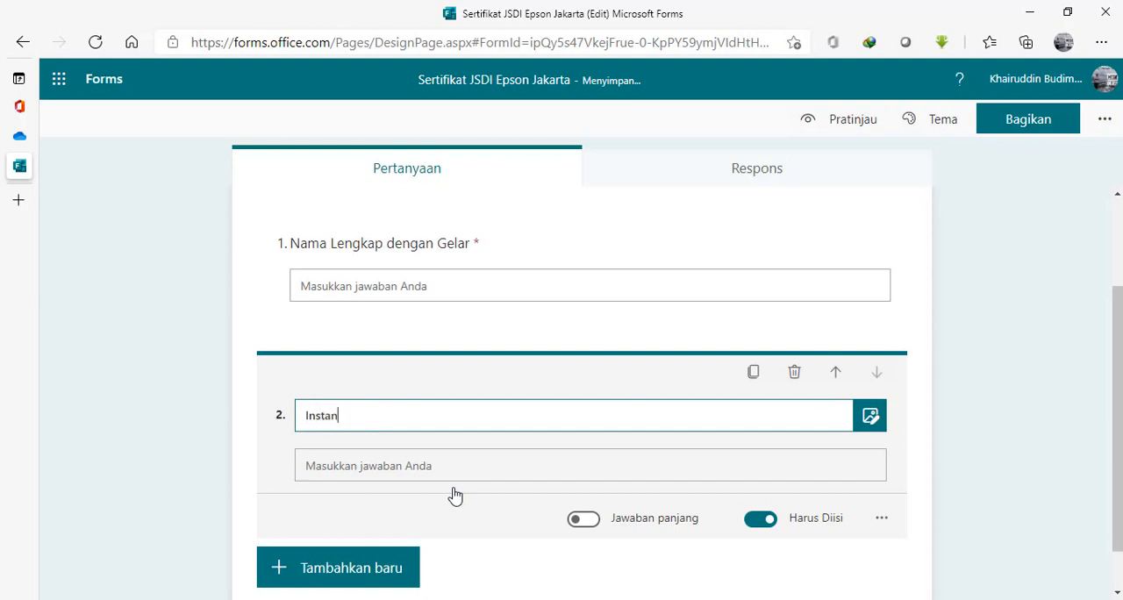
pyautogui.write('si / Unit Sekolah Tu')
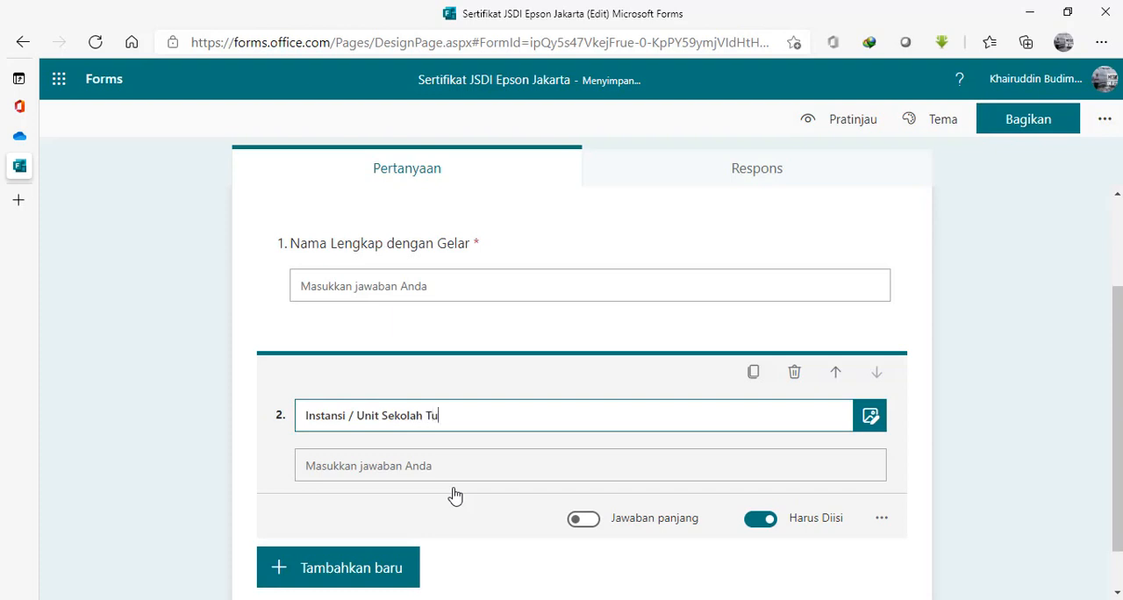
pyautogui.write('gas')
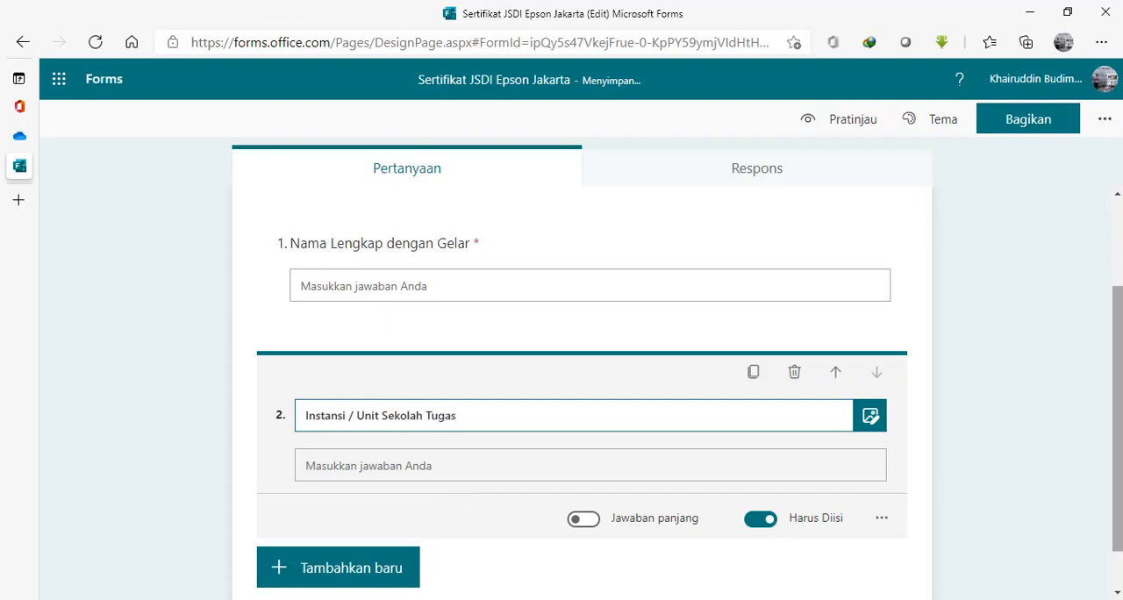
# Add a choice question titled "Provinsi Penyelenggara" after the institution question.
pyautogui.click(1119, 413)
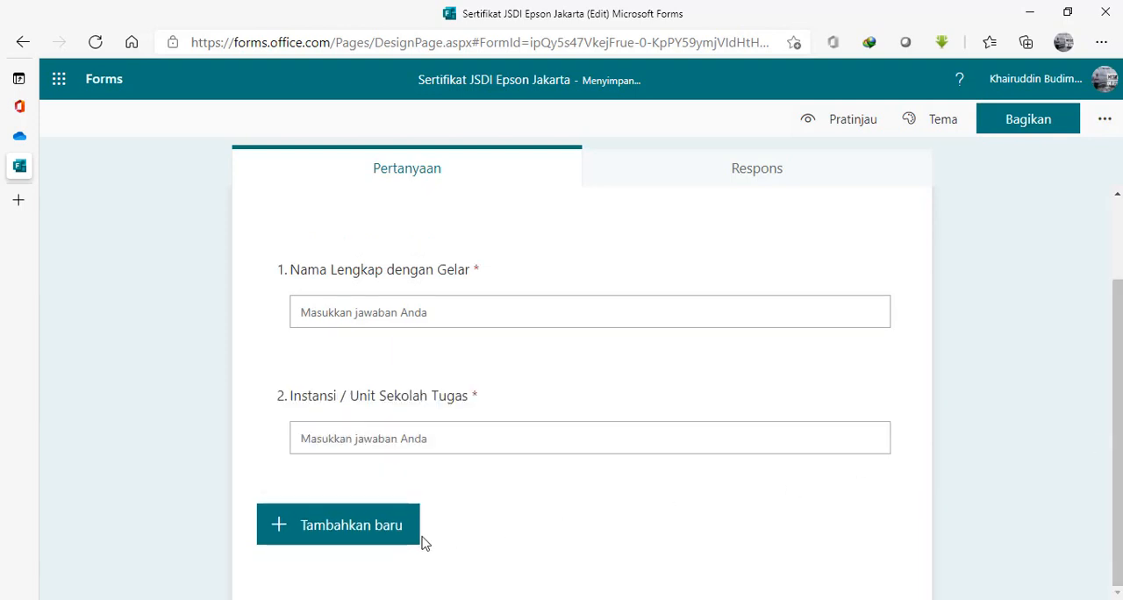
pyautogui.click(358, 534)
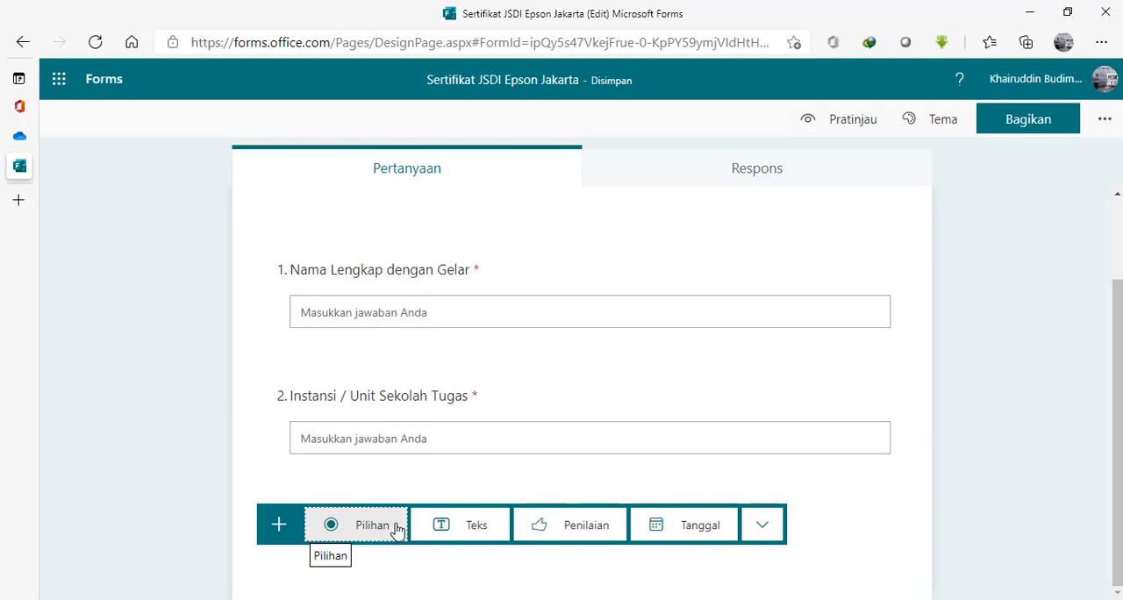
pyautogui.click(351, 531)
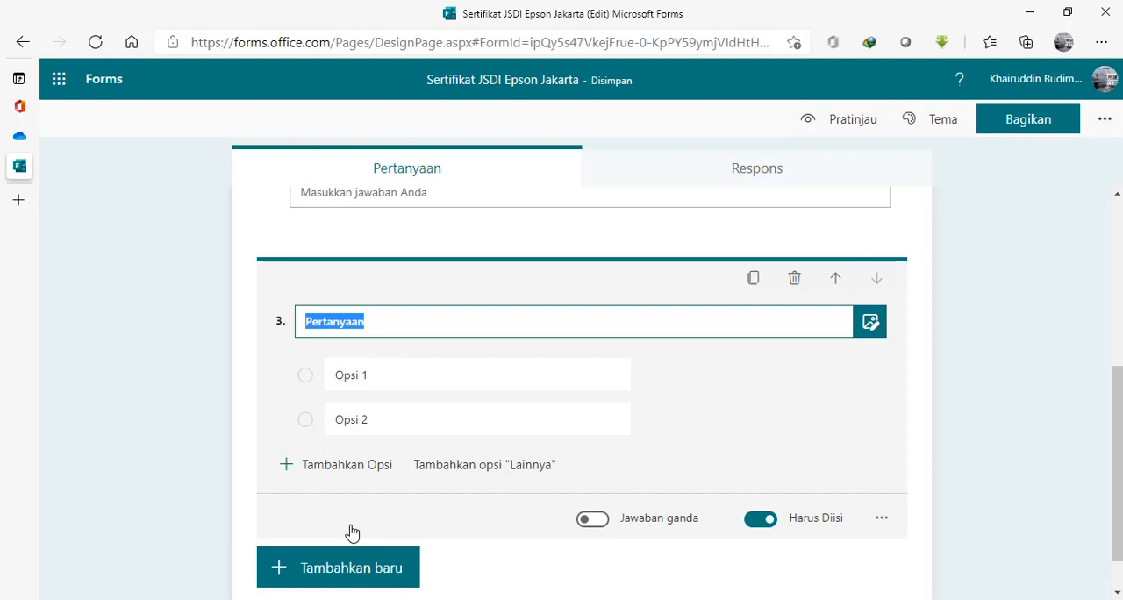
pyautogui.write('Pro')
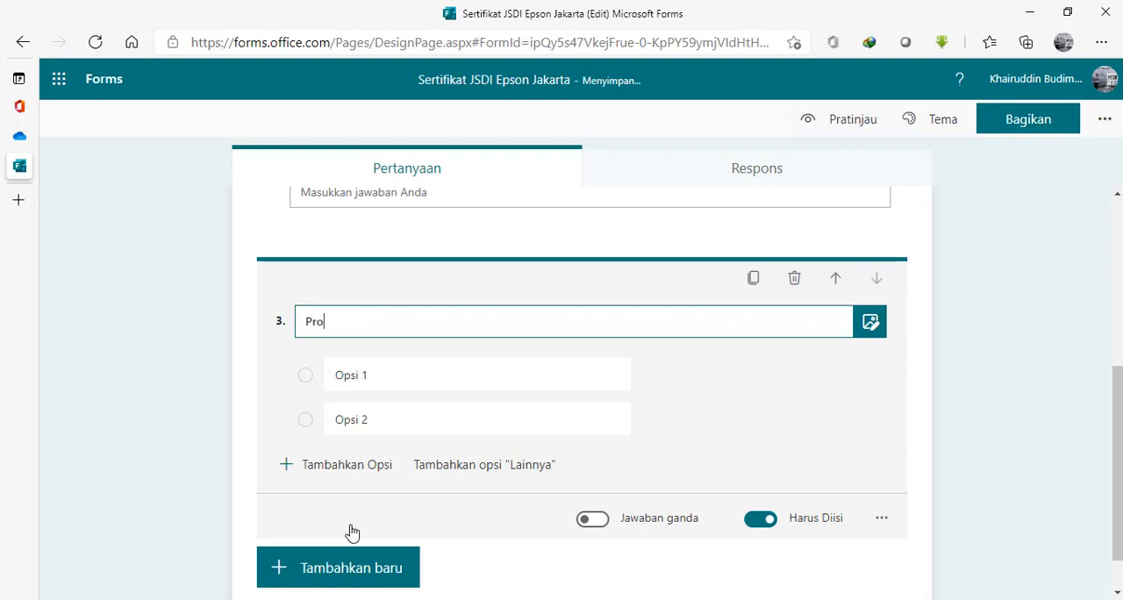
pyautogui.write('vinsi Penyelenggara')
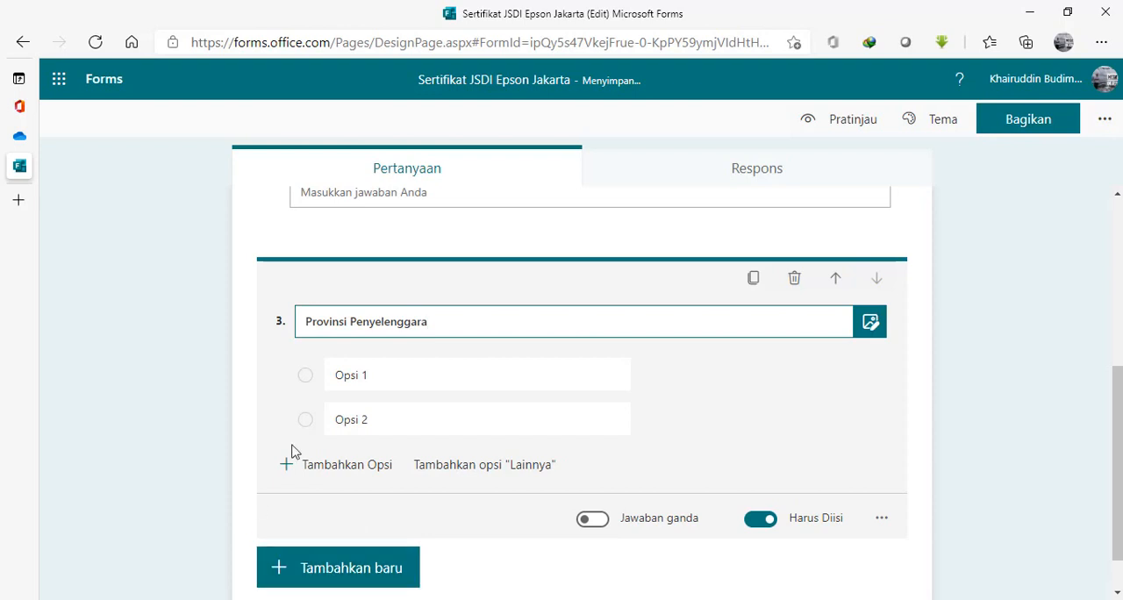
# Set the first option of the Provinsi Penyelenggara question to "DKI Jakarta" and delete its second option.
pyautogui.click(387, 376)
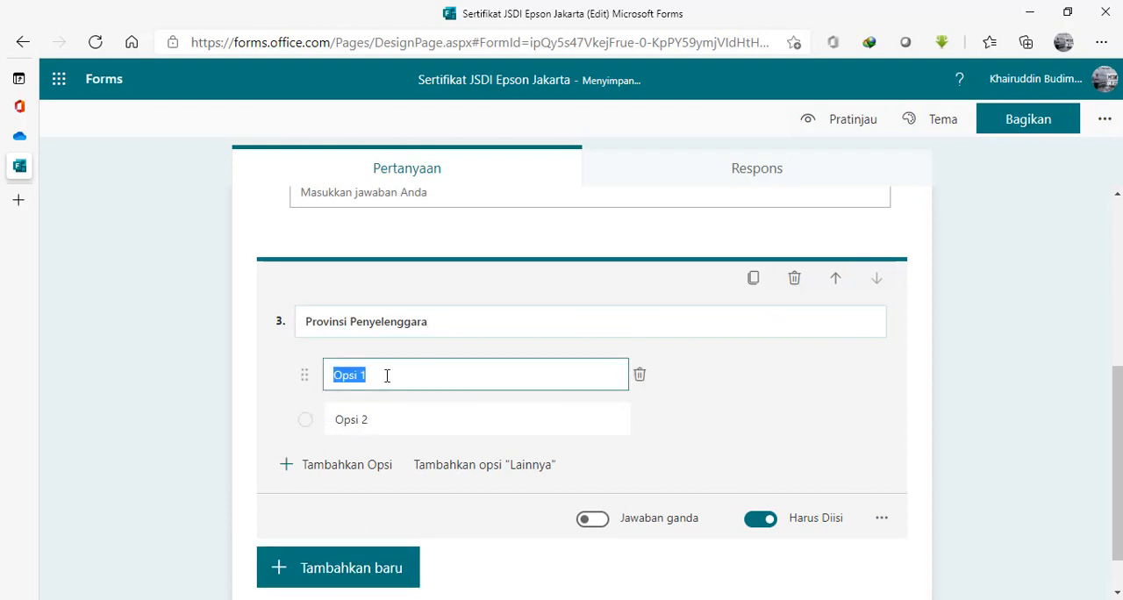
pyautogui.write('DKI Jaka')
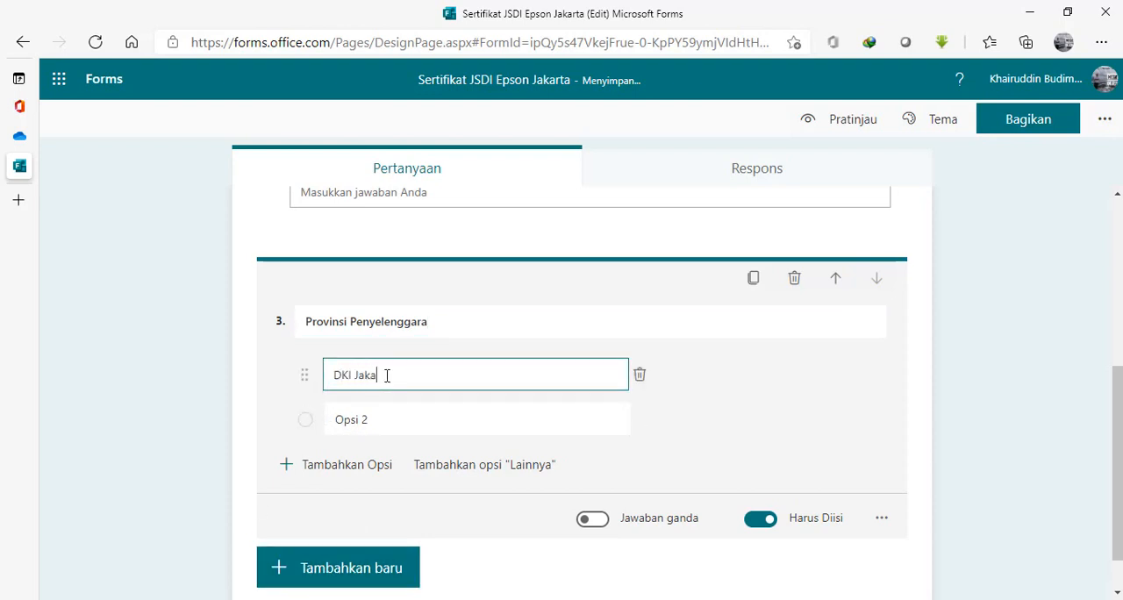
pyautogui.write('rta')
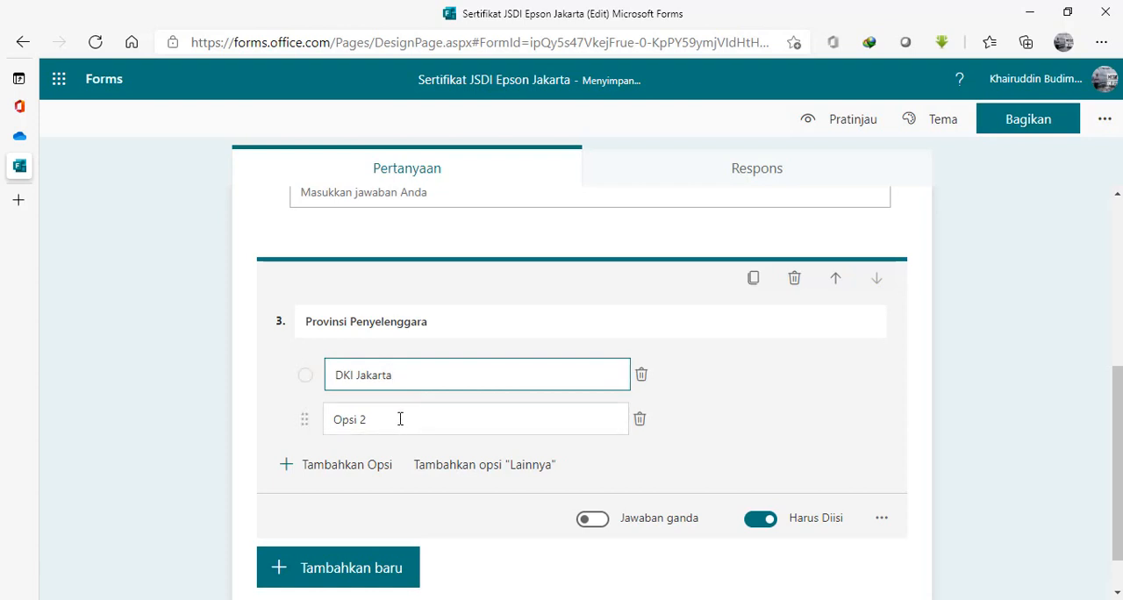
pyautogui.click(382, 421)
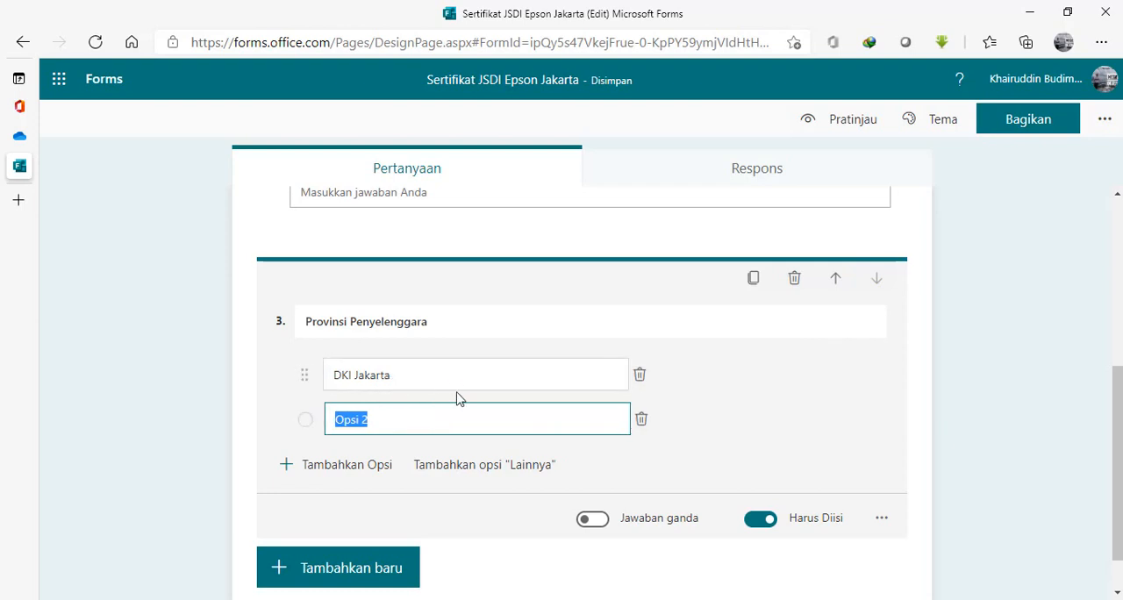
pyautogui.click(641, 423)
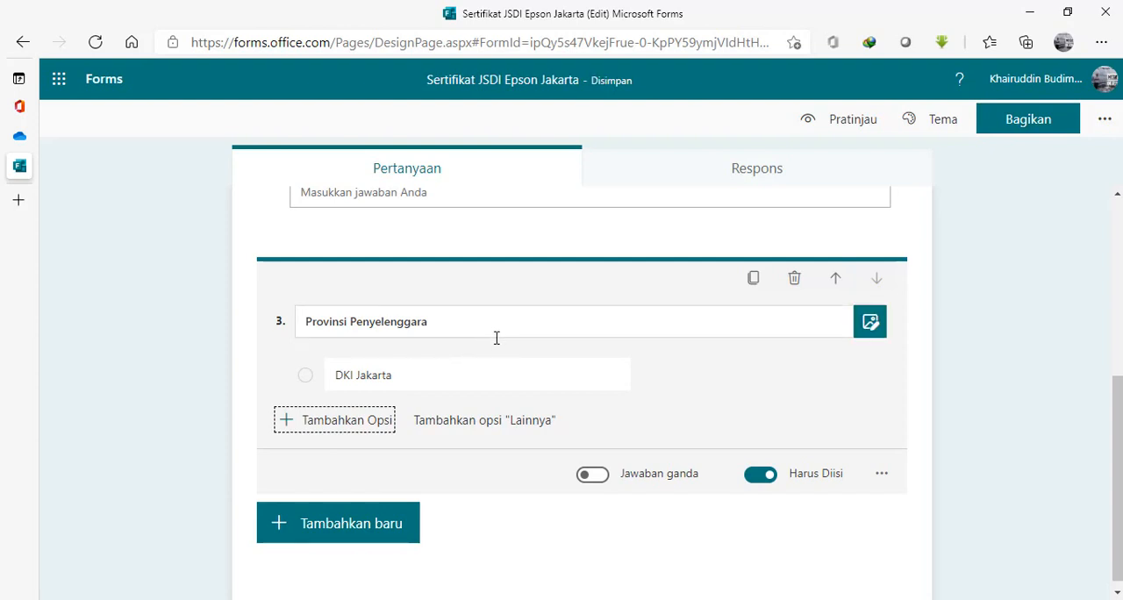
# Add a fourth question of the choice type, titled "Tanggal Kegiatan".
pyautogui.click(382, 526)
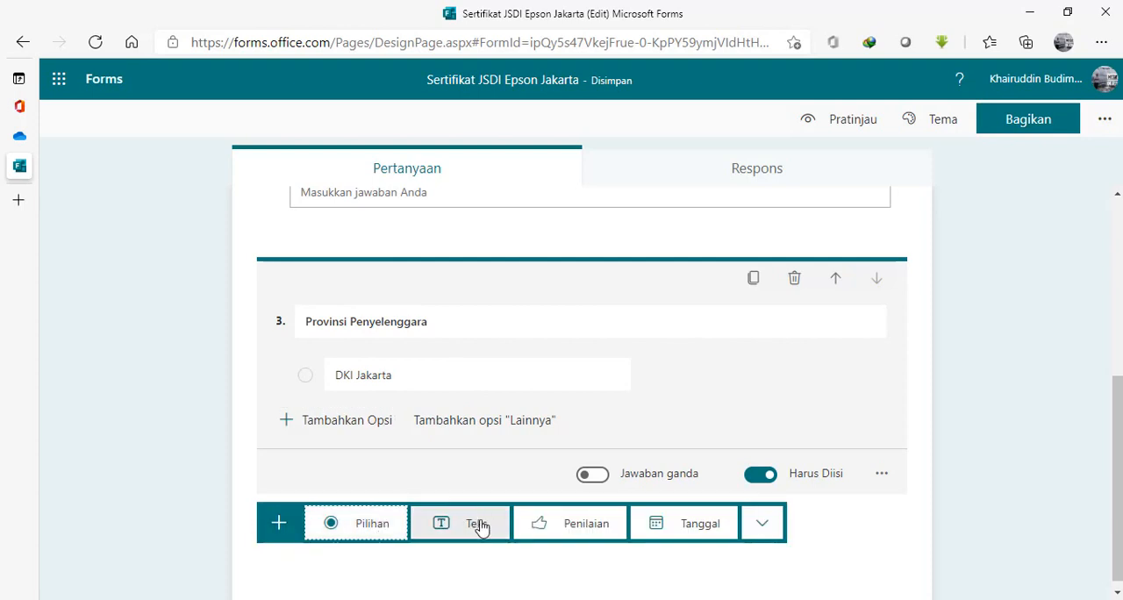
pyautogui.click(365, 529)
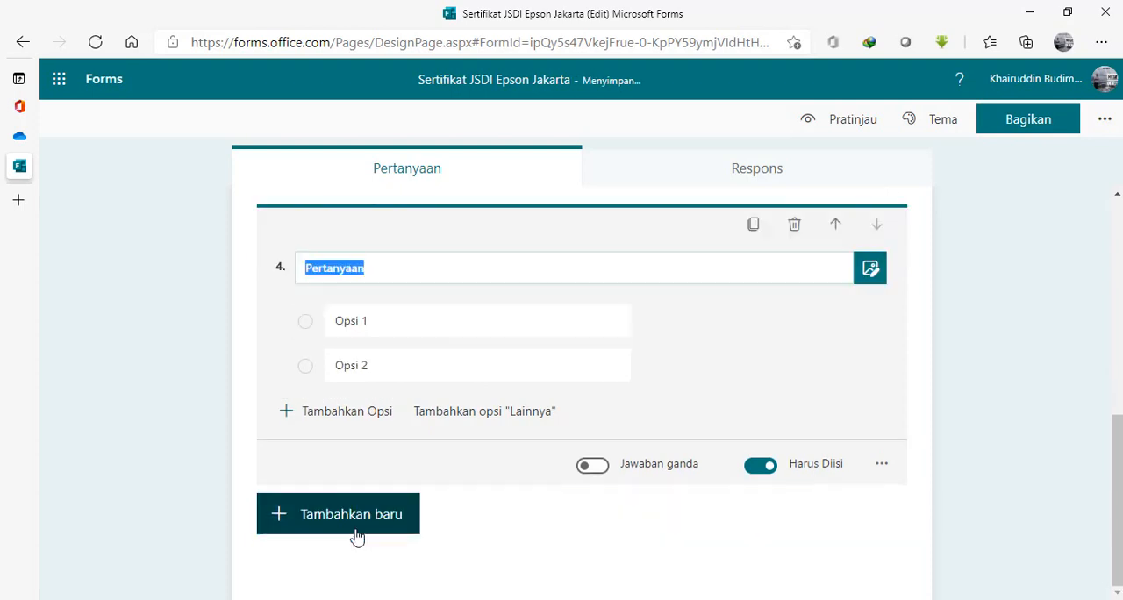
pyautogui.write('Tangga')
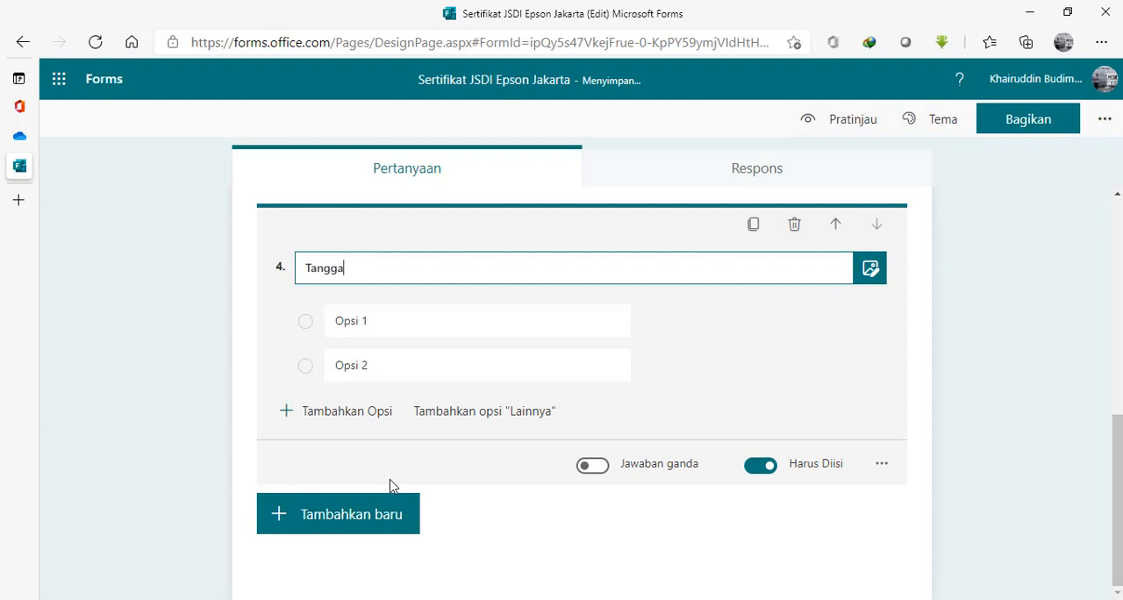
pyautogui.write('l Kegiatan')
# Set the first option of the Tanggal Kegiatan question to "29 April 2021" and delete its second option.
pyautogui.click(387, 327)
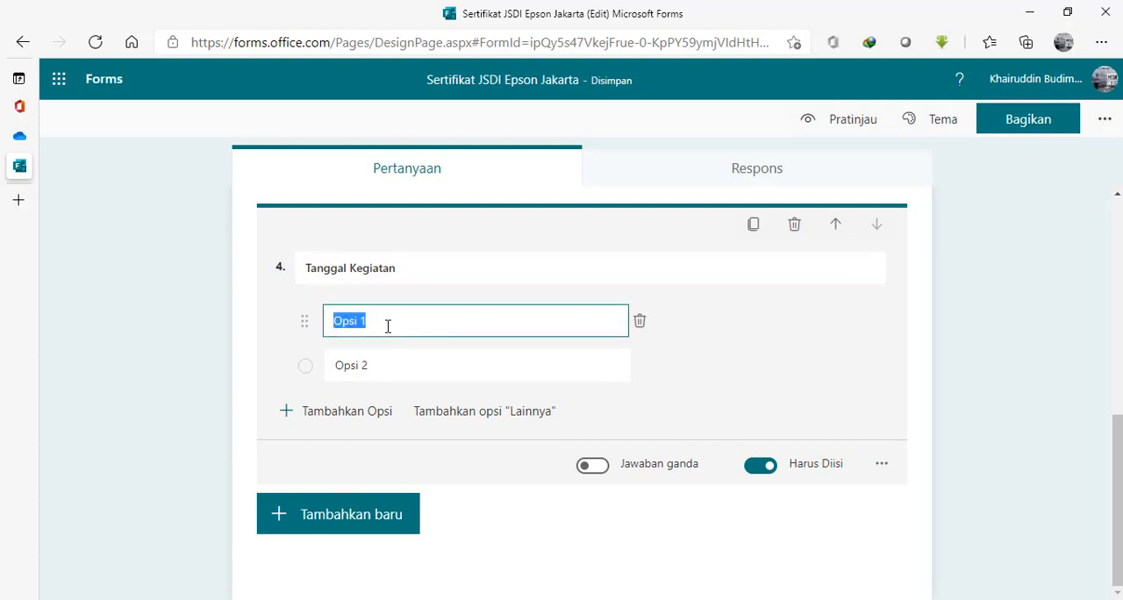
pyautogui.write('29 Apr')
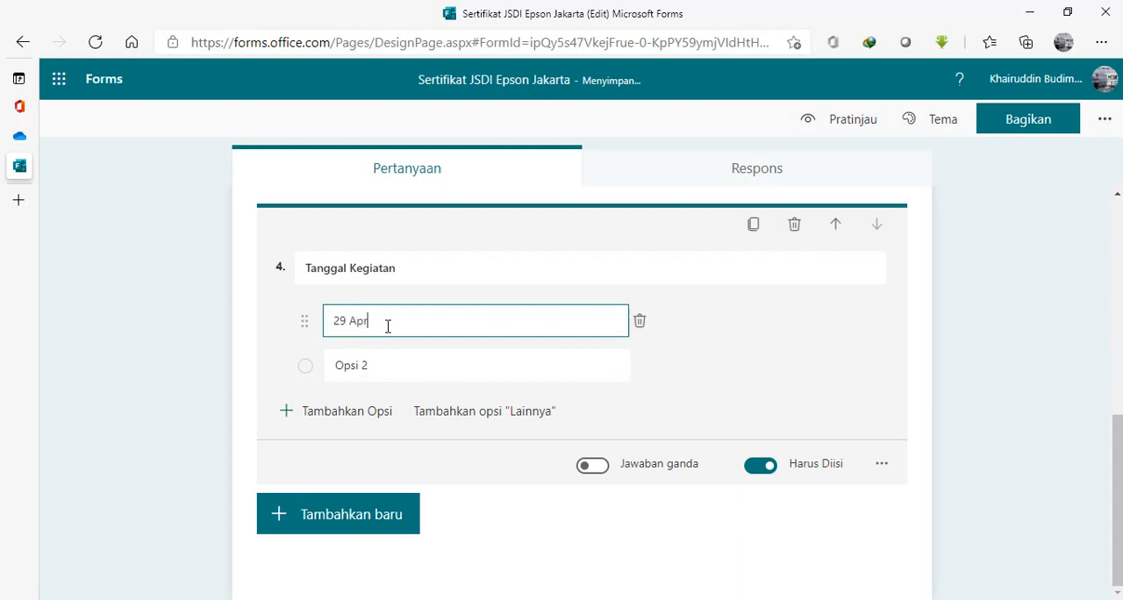
pyautogui.write('il 2021')
pyautogui.click(640, 367)
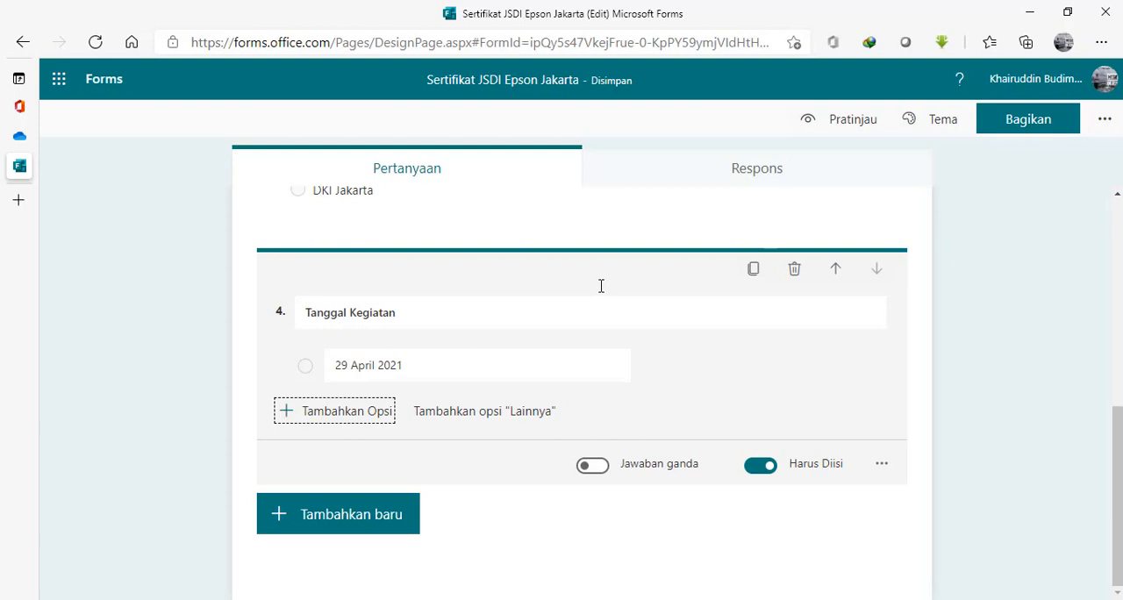
# Add a fifth question of the choice type, titled "Materi Kegiatan".
pyautogui.click(392, 518)
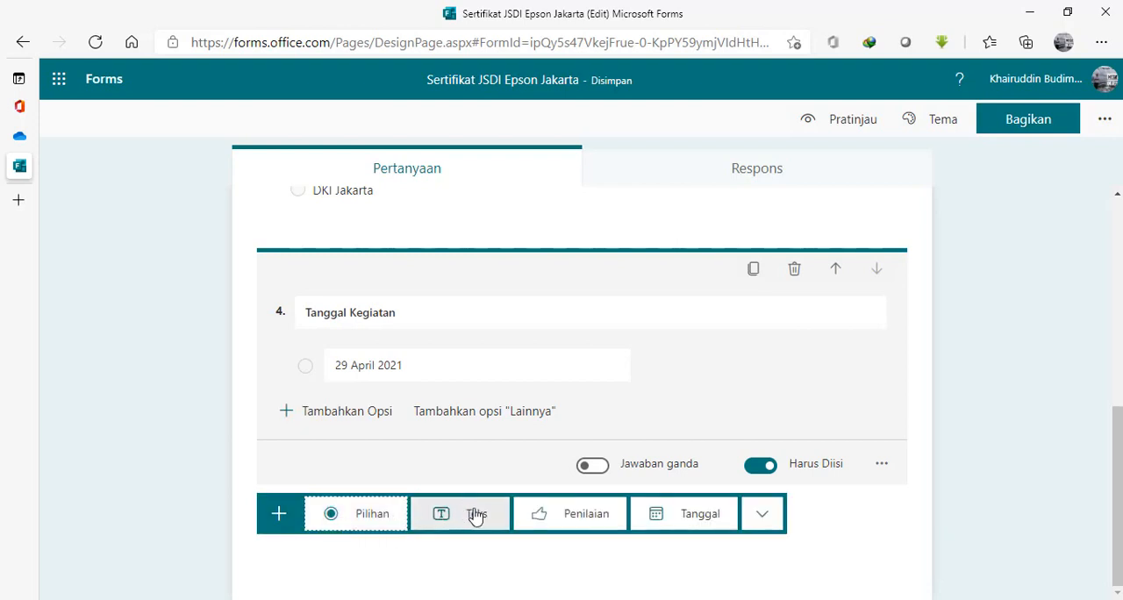
pyautogui.click(356, 525)
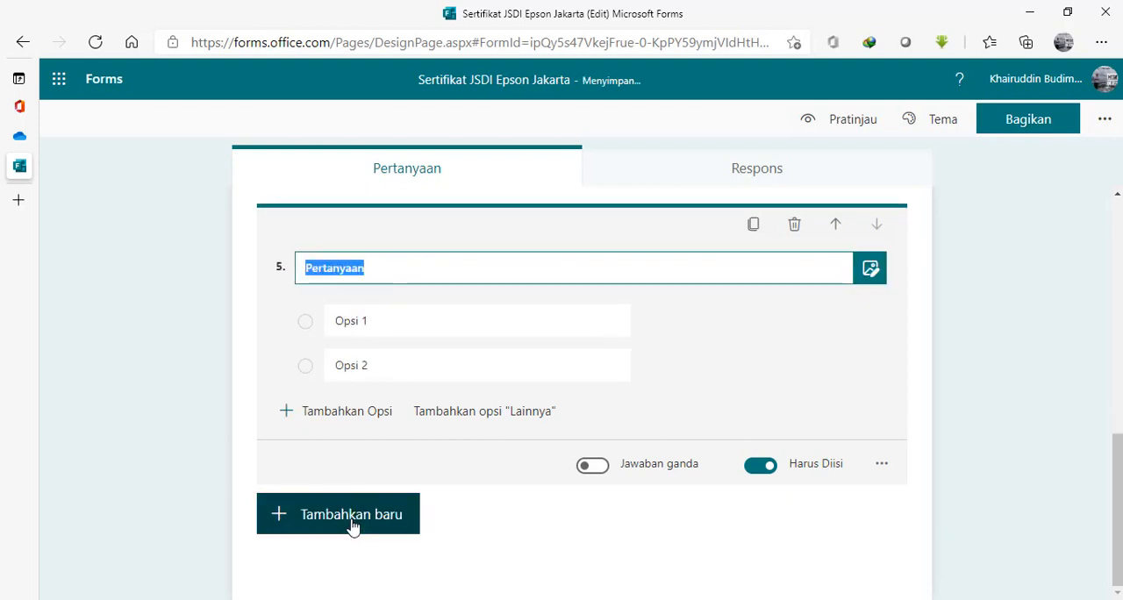
pyautogui.write('Mate')
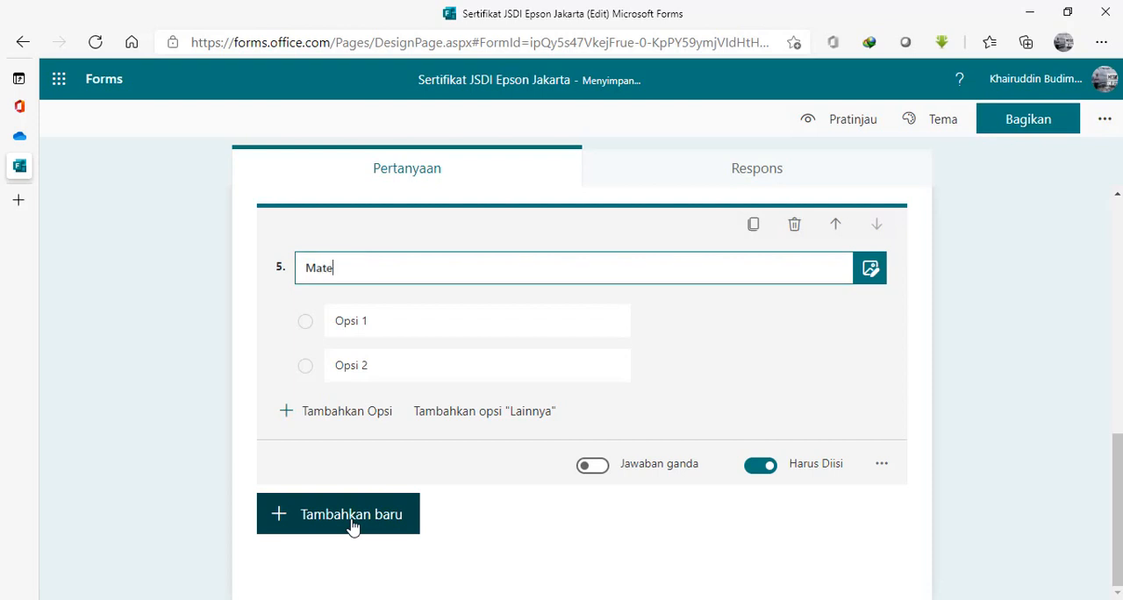
pyautogui.write('ri Kegiatan')
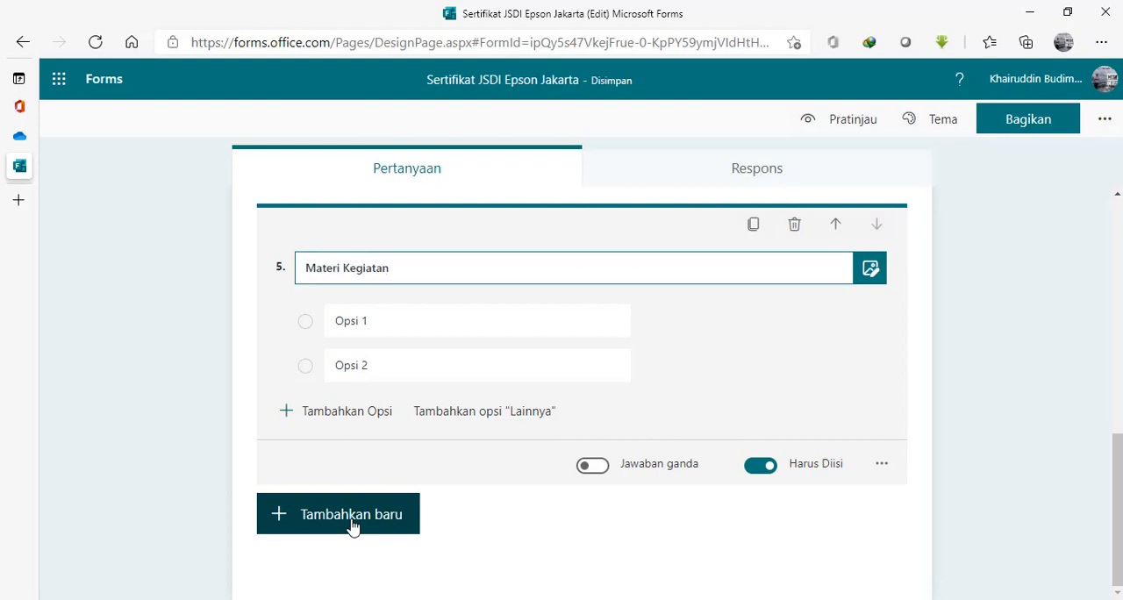
# Make "Pembelajaran 15 Detik Tik Tok dengan Kinemaster dan Inshot" the only option of the Materi Kegiatan question, deleting the second option.
pyautogui.click(414, 321)
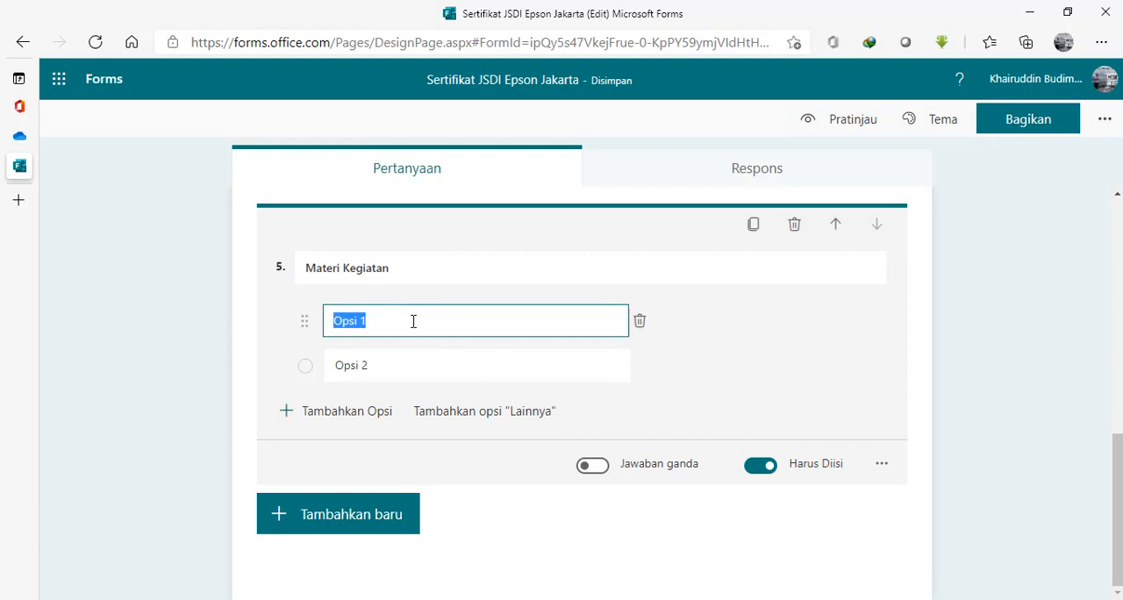
pyautogui.write('Pembe')
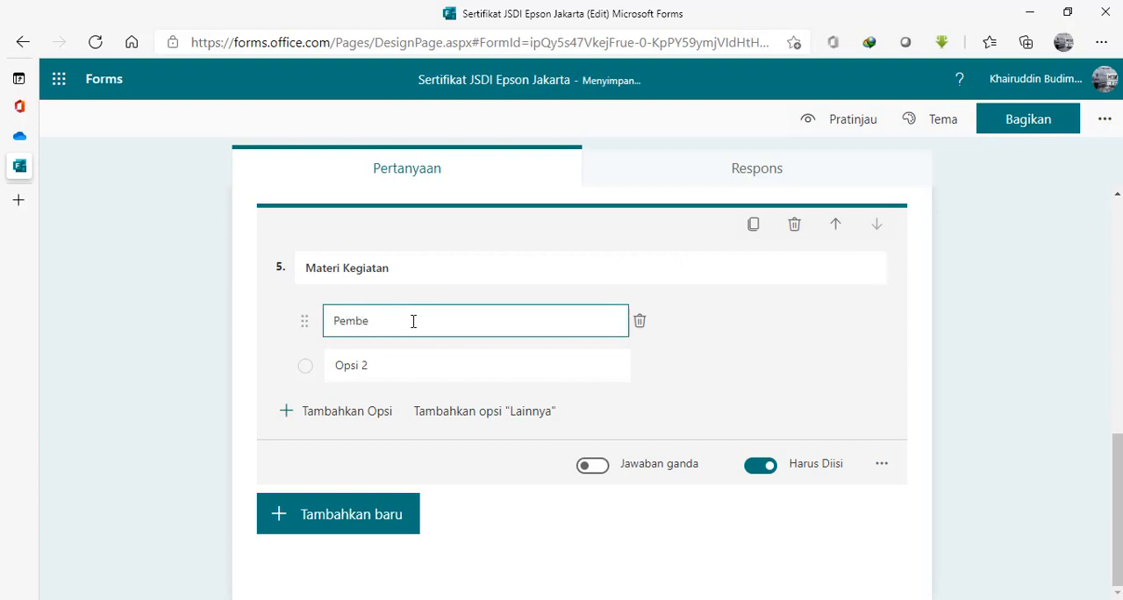
pyautogui.write('le')
pyautogui.write('jaran')
pyautogui.write(' 15 Detik')
pyautogui.write(' Tik Tok')
pyautogui.write(' deng')
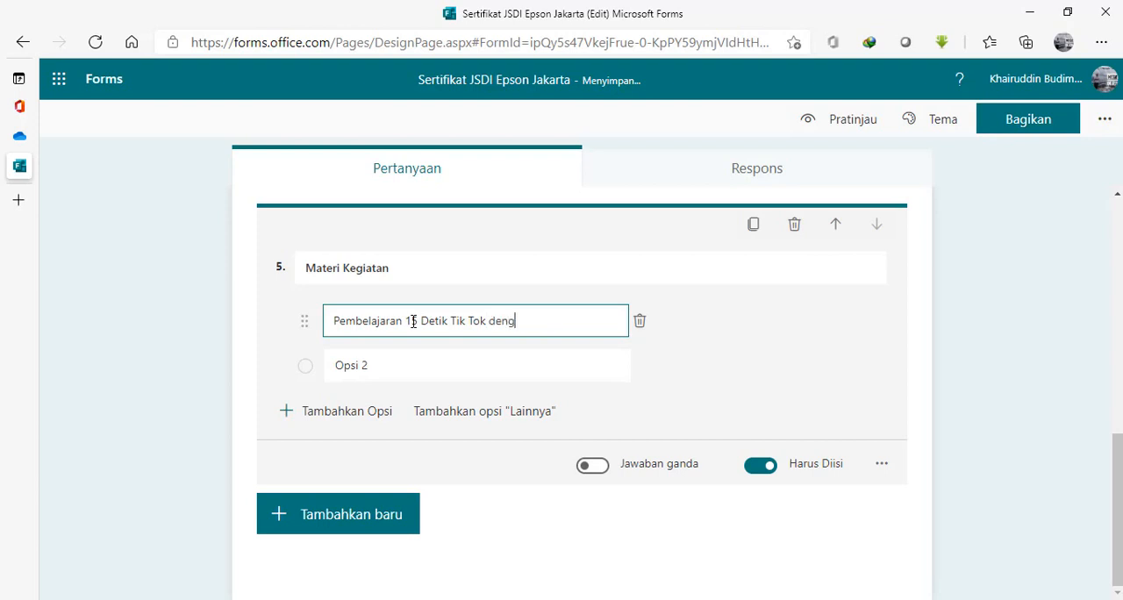
pyautogui.write('an Kiemaster')
pyautogui.press('Left')
pyautogui.press('Left')
pyautogui.press('Left')
pyautogui.press('Left')
pyautogui.press('Left')
pyautogui.press('Left')
pyautogui.press('Left')
pyautogui.write('n')
pyautogui.press('Right')
pyautogui.press('Right')
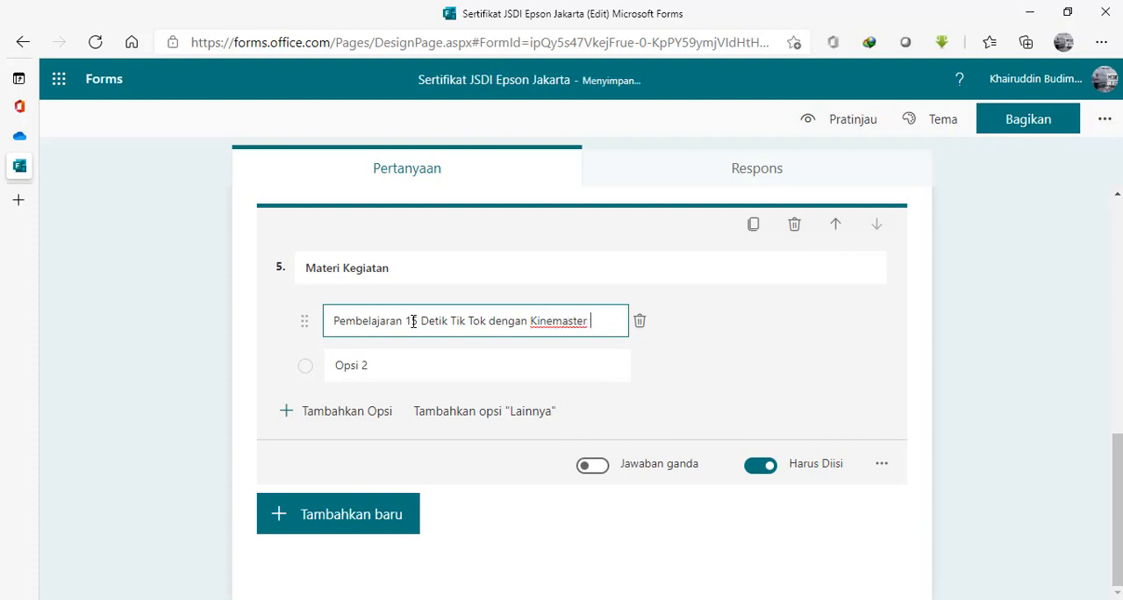
pyautogui.write('dan Inshot')
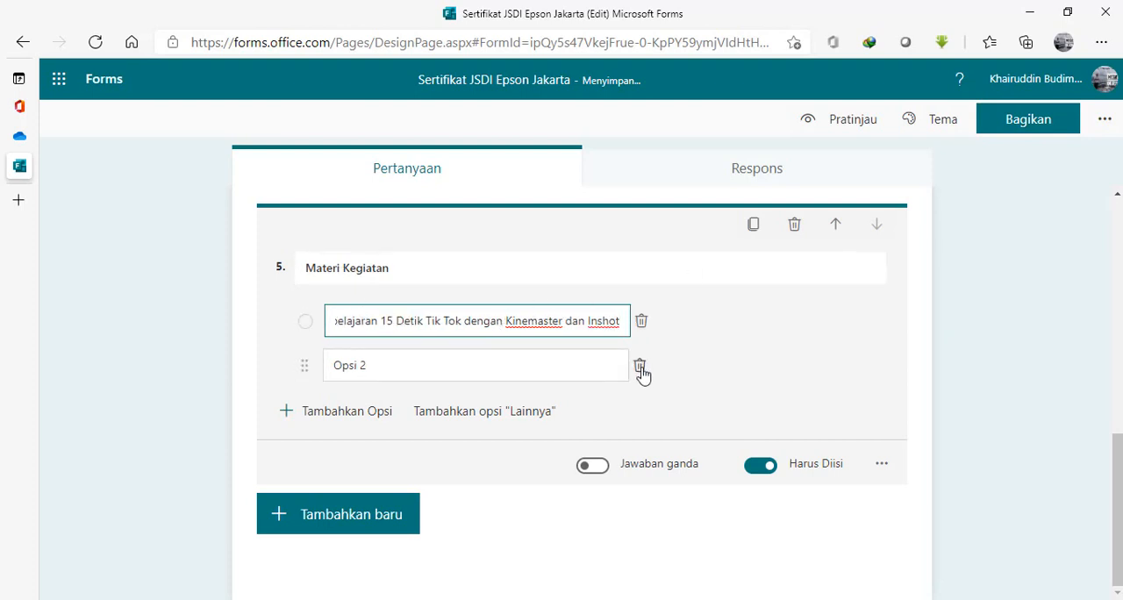
pyautogui.click(640, 368)
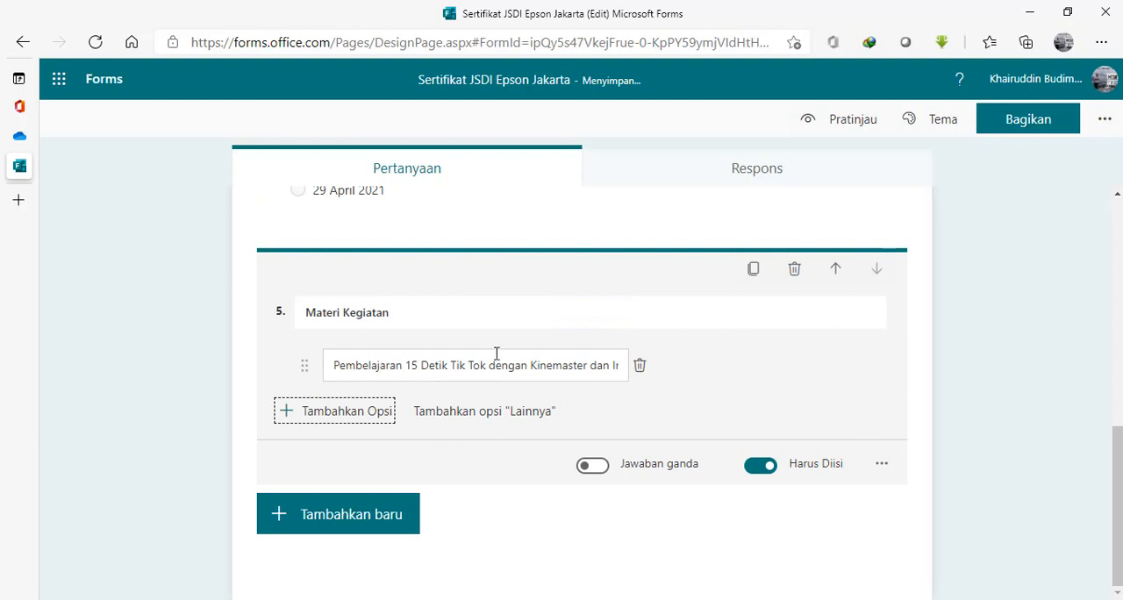
# Add a sixth question of the choice type, titled "Pemateri".
pyautogui.click(384, 509)
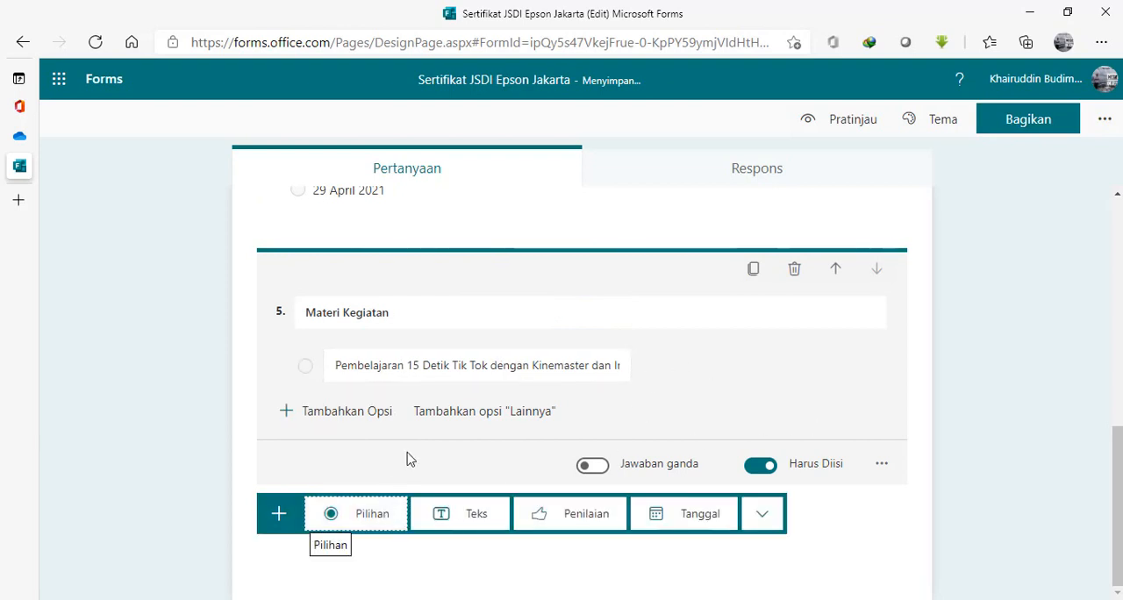
pyautogui.click(369, 519)
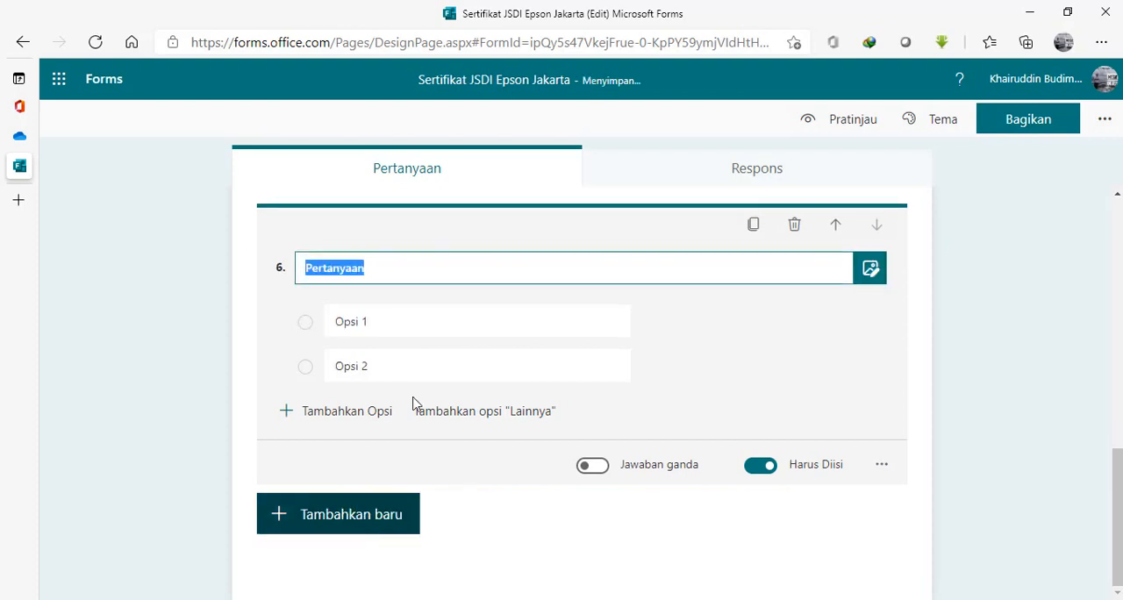
pyautogui.write('Pe,a')
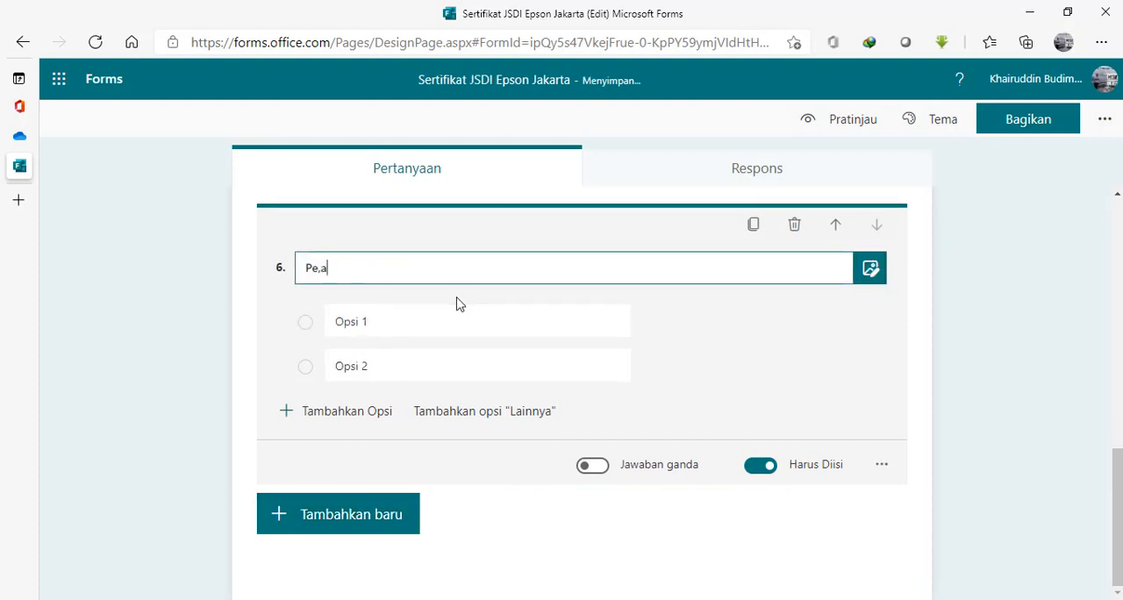
pyautogui.press('BackSpace')
pyautogui.write('maeri')
# Enter the speaker's full name as the first option of the Pemateri question.
pyautogui.click(410, 324)
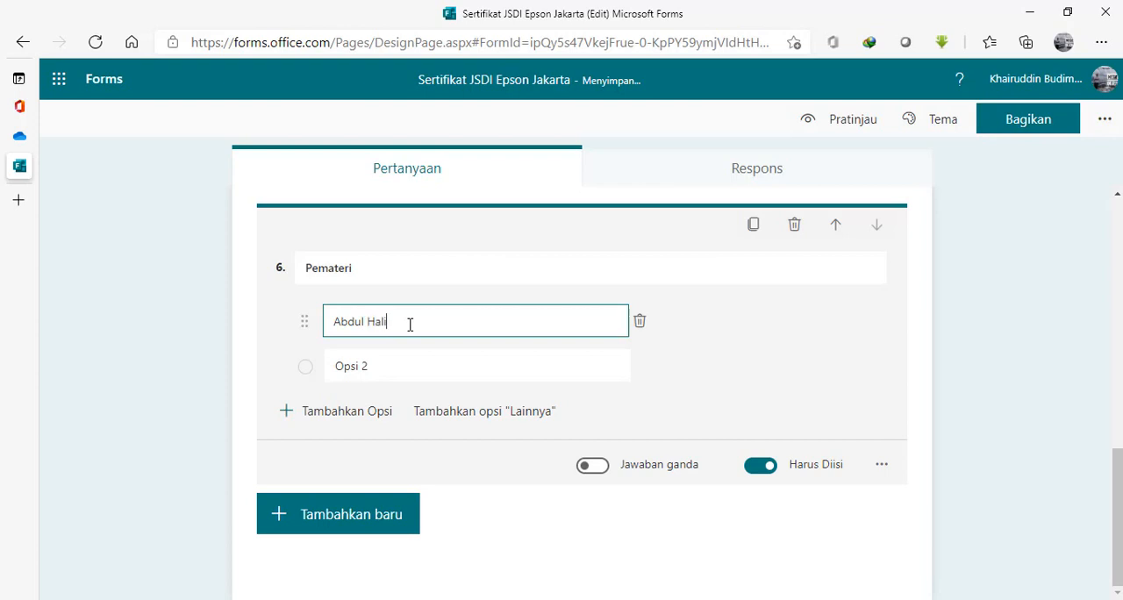
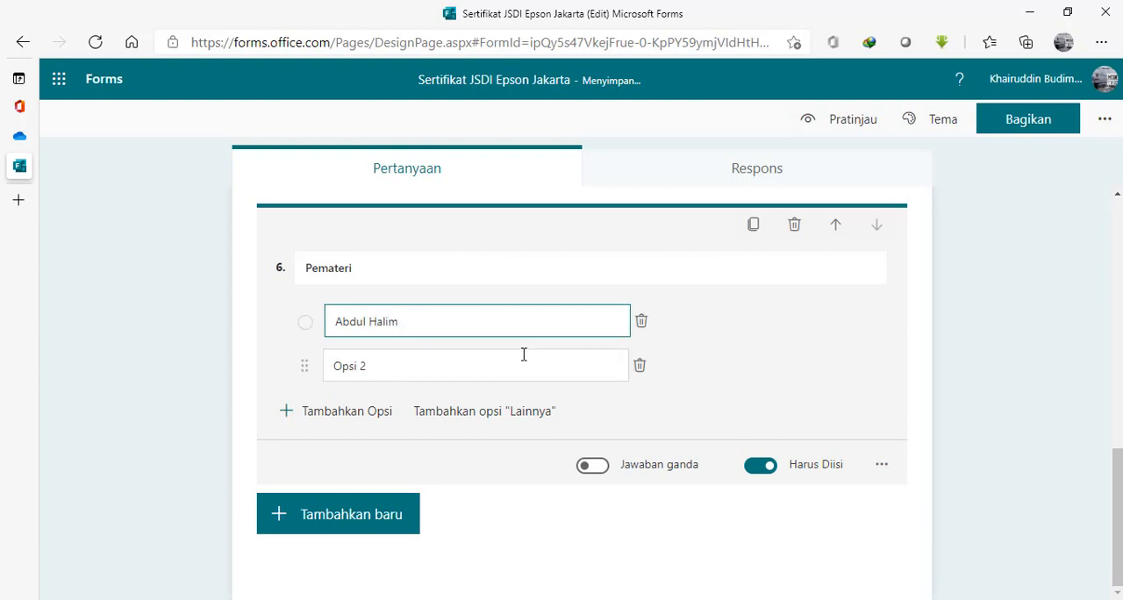
# Delete the second option of the Pemateri question and add a seventh question of the text type, titled "email".
pyautogui.click(640, 368)
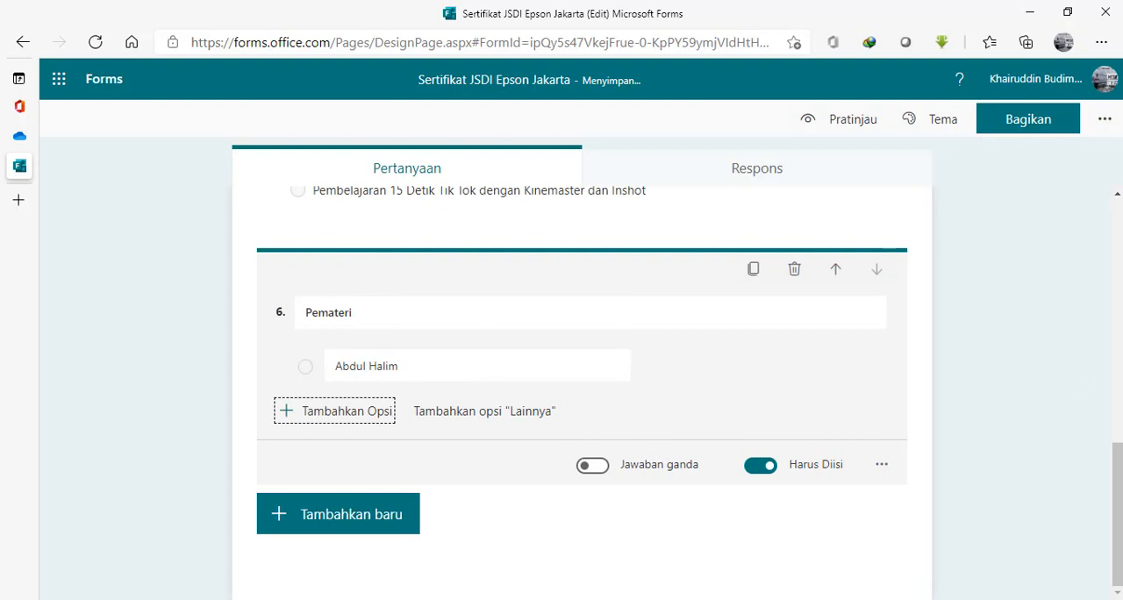
pyautogui.moveTo(1118, 471); pyautogui.dragTo(1095, 474)
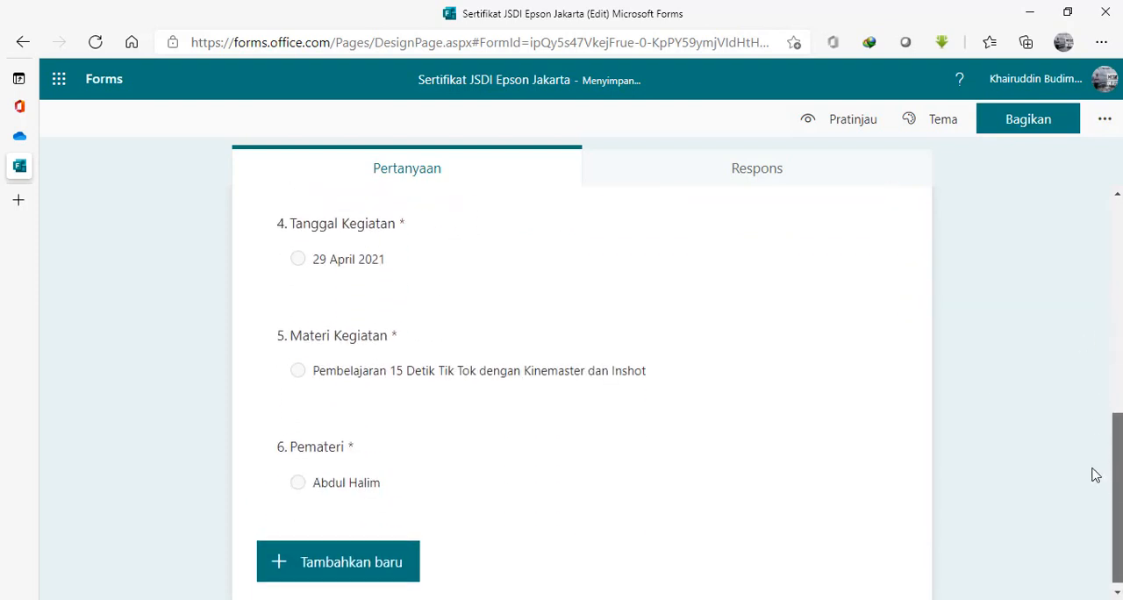
pyautogui.click(380, 564)
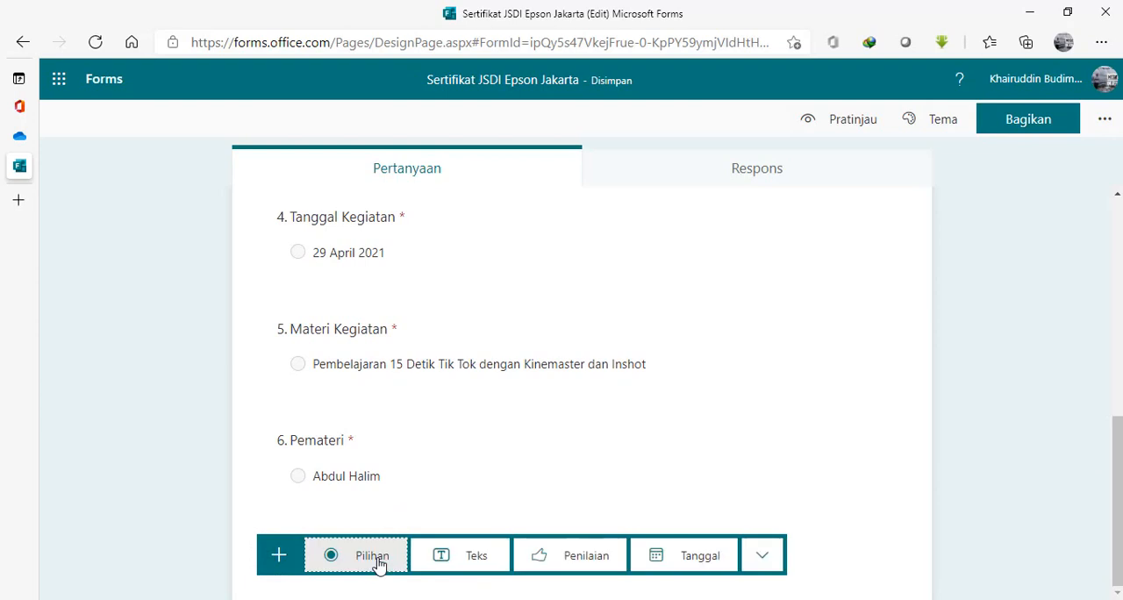
pyautogui.click(469, 556)
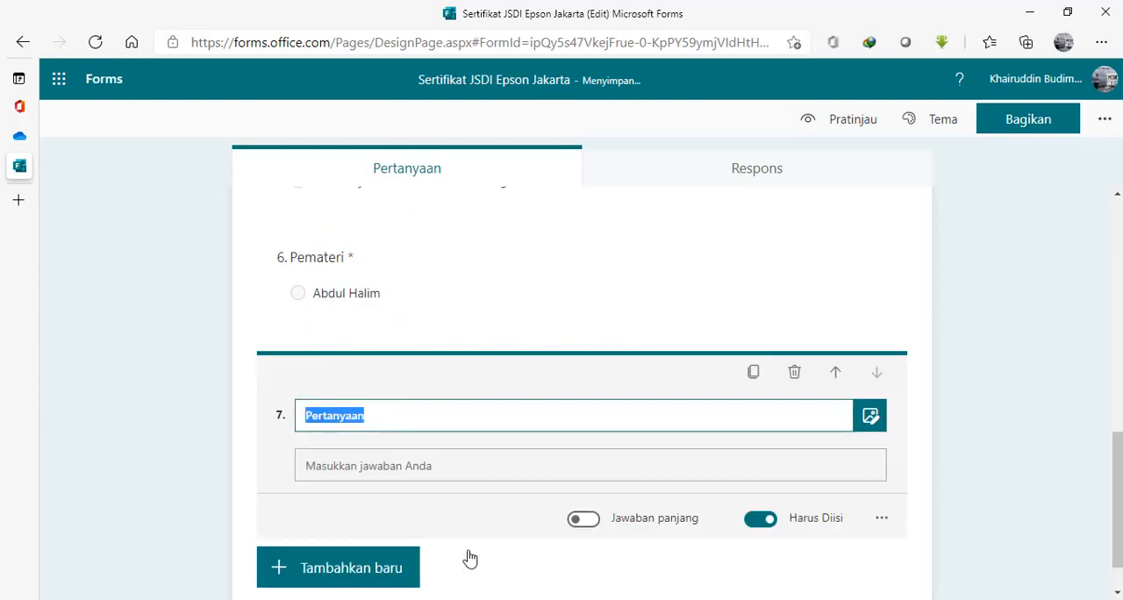
pyautogui.write('email')
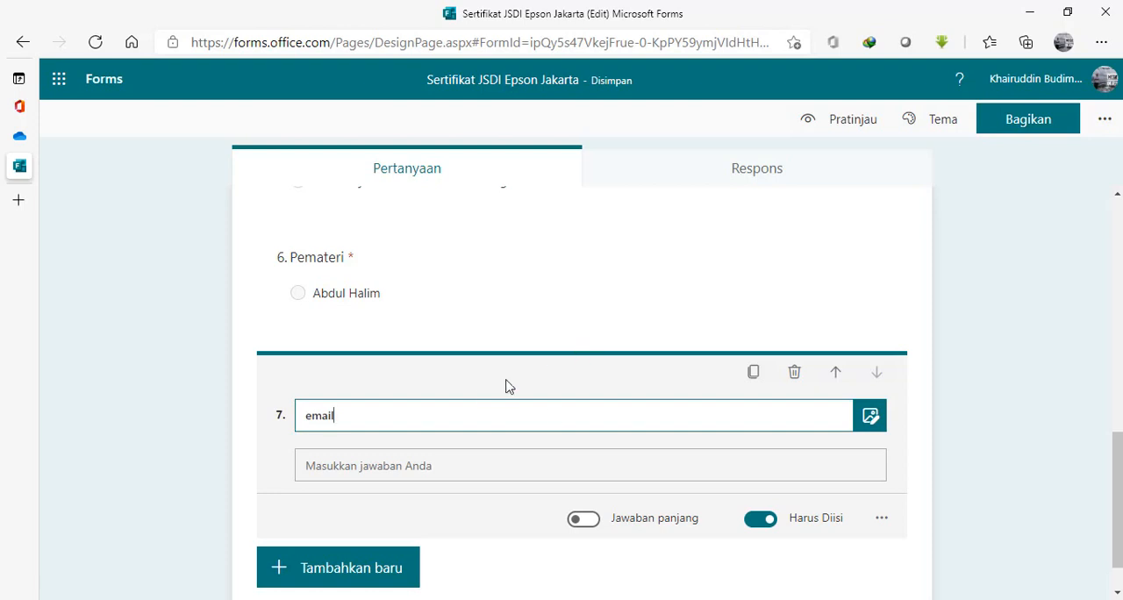
# Add the subtitle "Pastikan anda menginput email dengan benar karena sertifikat akan dikirim melalui email" to the email question.
pyautogui.click(883, 522)
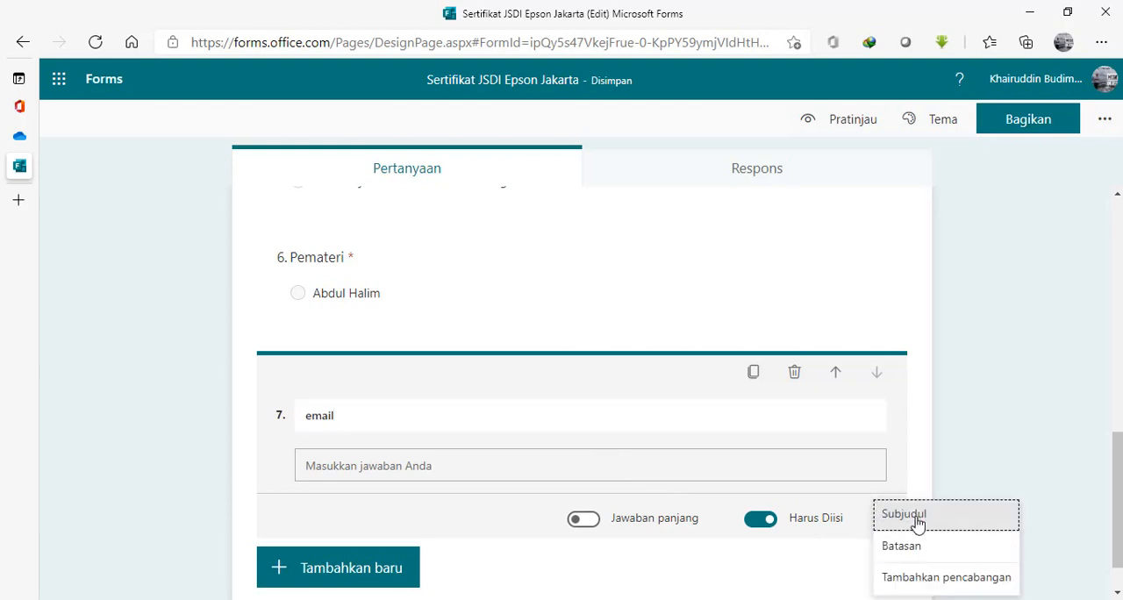
pyautogui.click(916, 519)
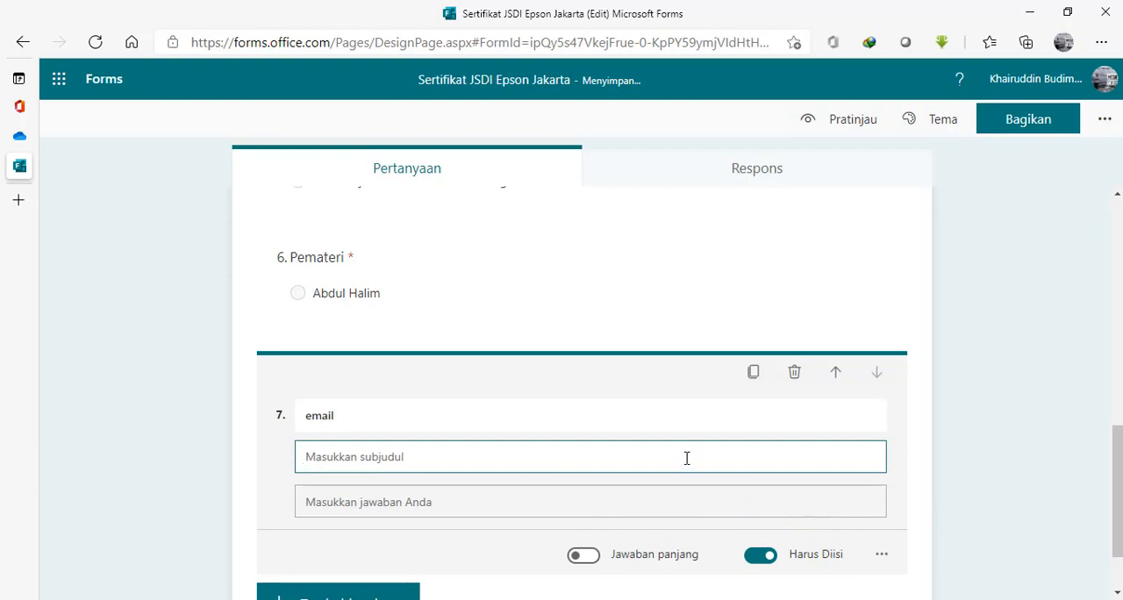
pyautogui.write('Pastikan an')
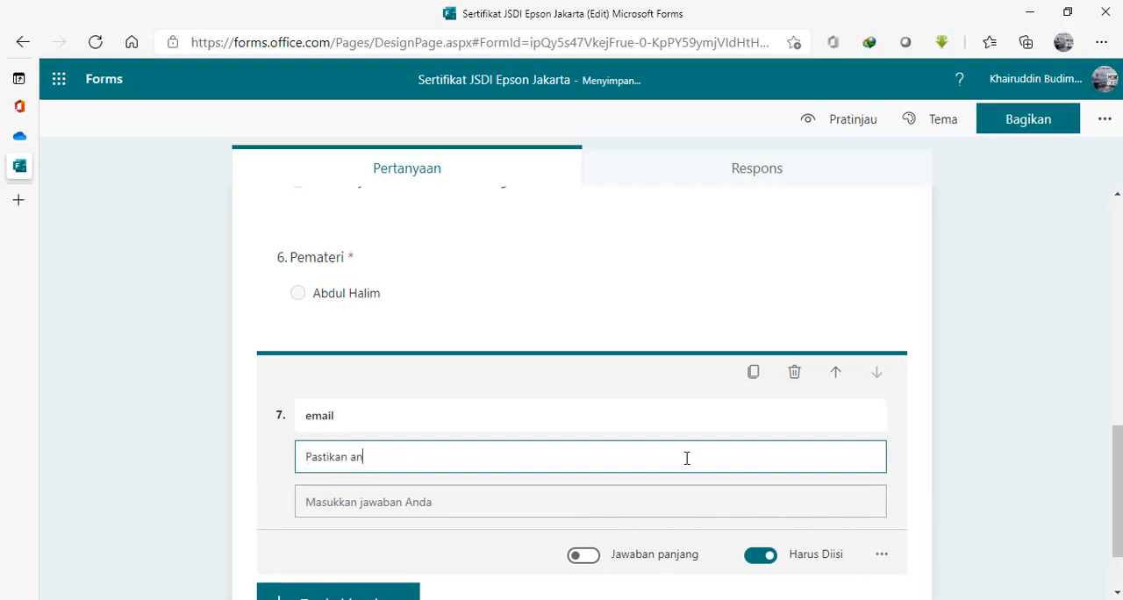
pyautogui.write('da meg')
pyautogui.press('BackSpace')
pyautogui.press('BackSpace')
pyautogui.press('BackSpace')
pyautogui.write('nginput email d')
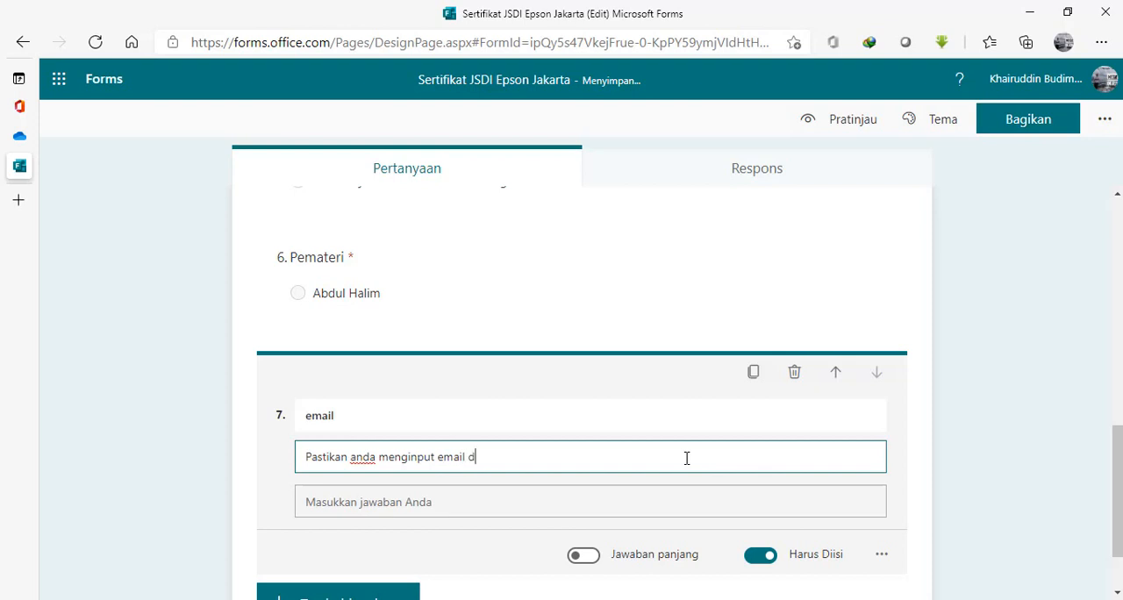
pyautogui.write('engan benar, kare')
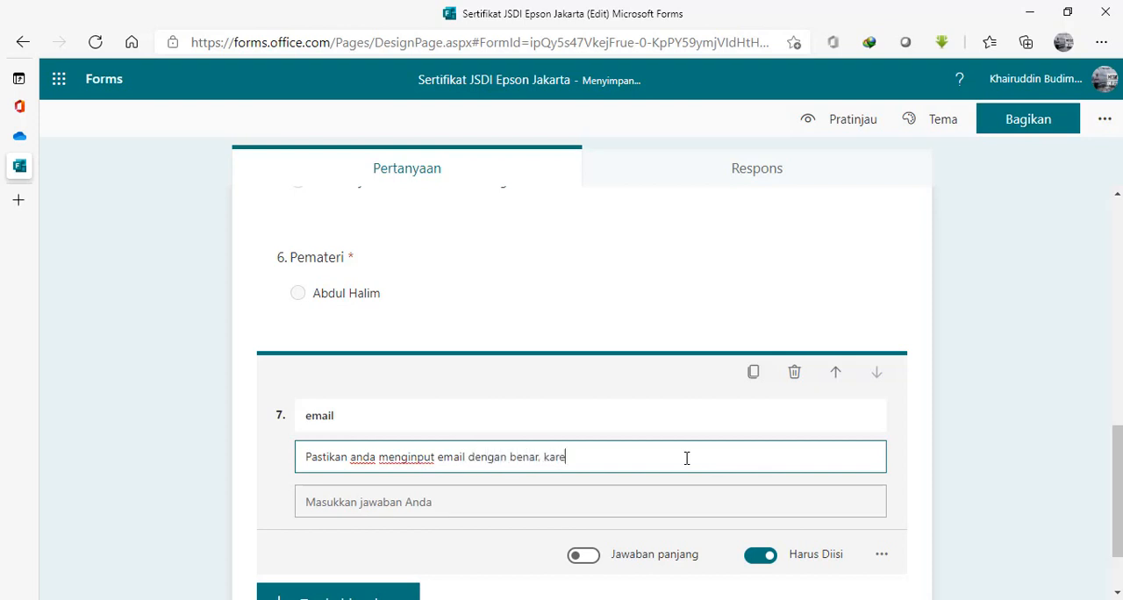
pyautogui.write('na sertifikat akan dikiri')
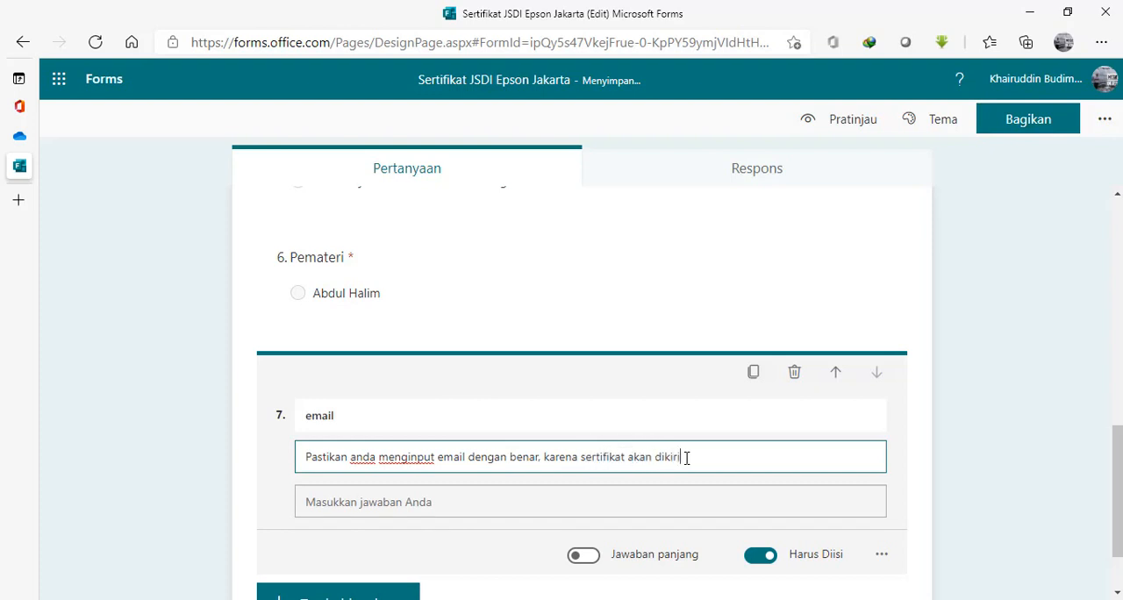
pyautogui.write('m melalui email')
pyautogui.press('BackSpace')
pyautogui.press('BackSpace')
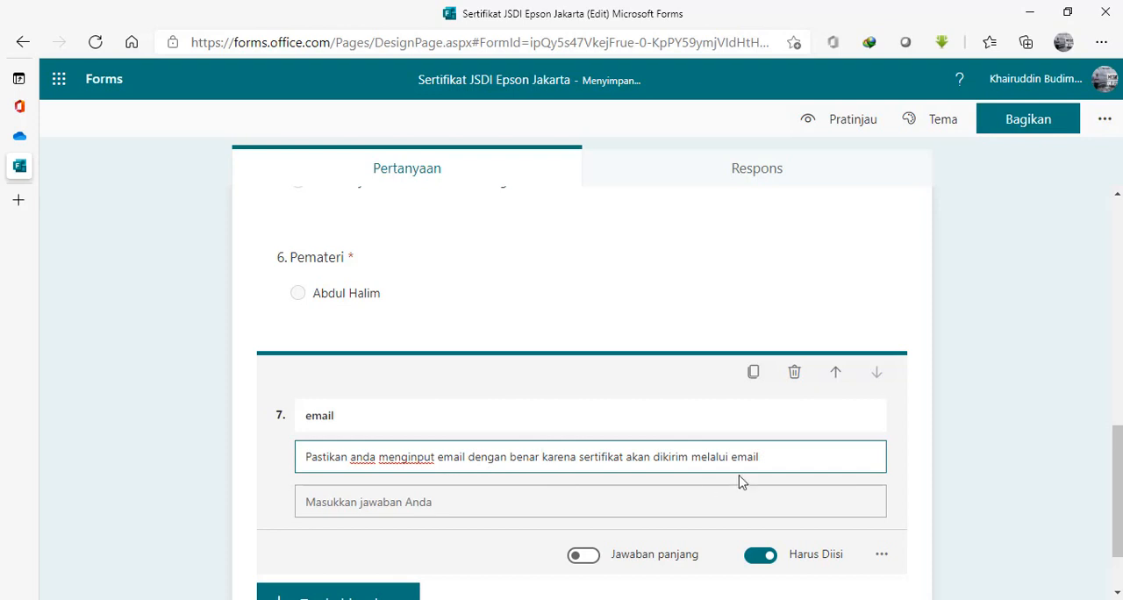
pyautogui.click(1120, 495)
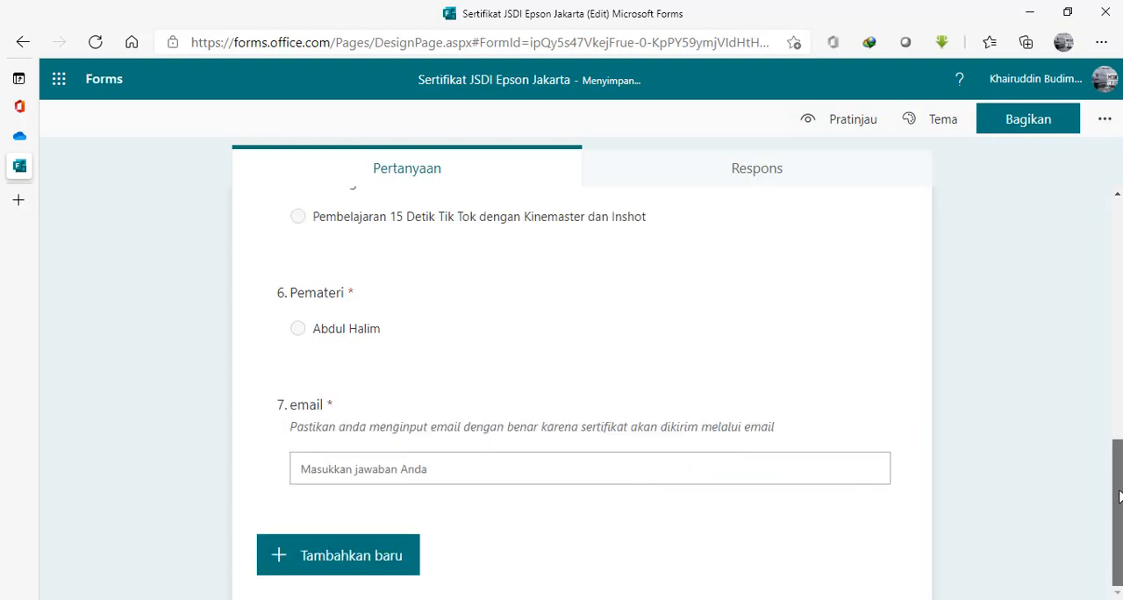
# Change the form's settings so that anyone can respond (Siapa pun dapat menjawab).
pyautogui.moveTo(1118, 488); pyautogui.dragTo(1080, 485)
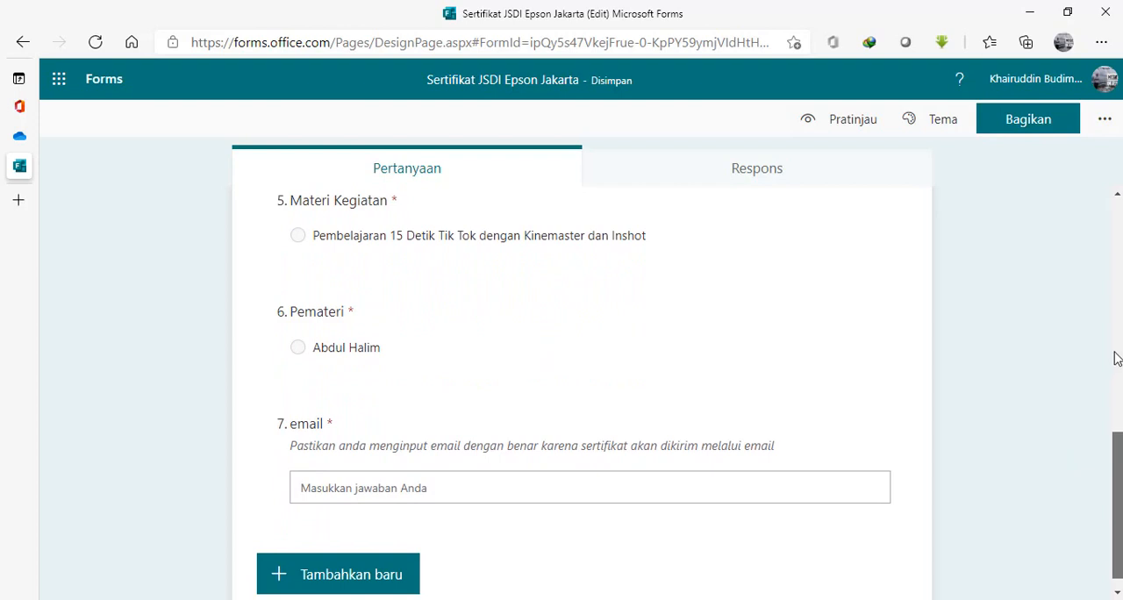
pyautogui.click(1117, 349)
pyautogui.moveTo(1116, 348); pyautogui.dragTo(1117, 278)
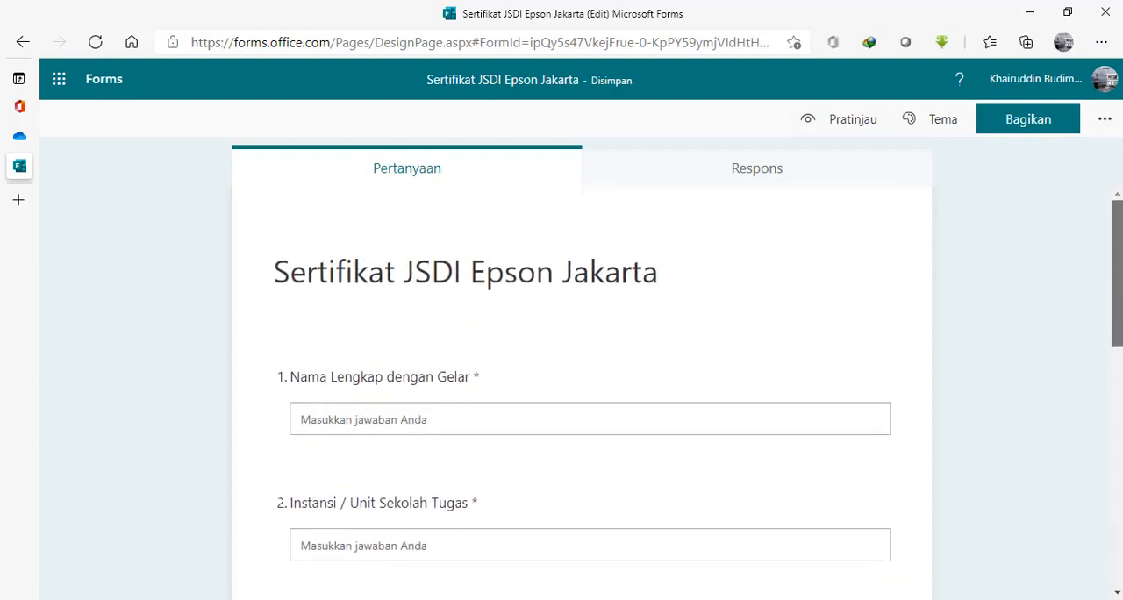
pyautogui.click(1104, 123)
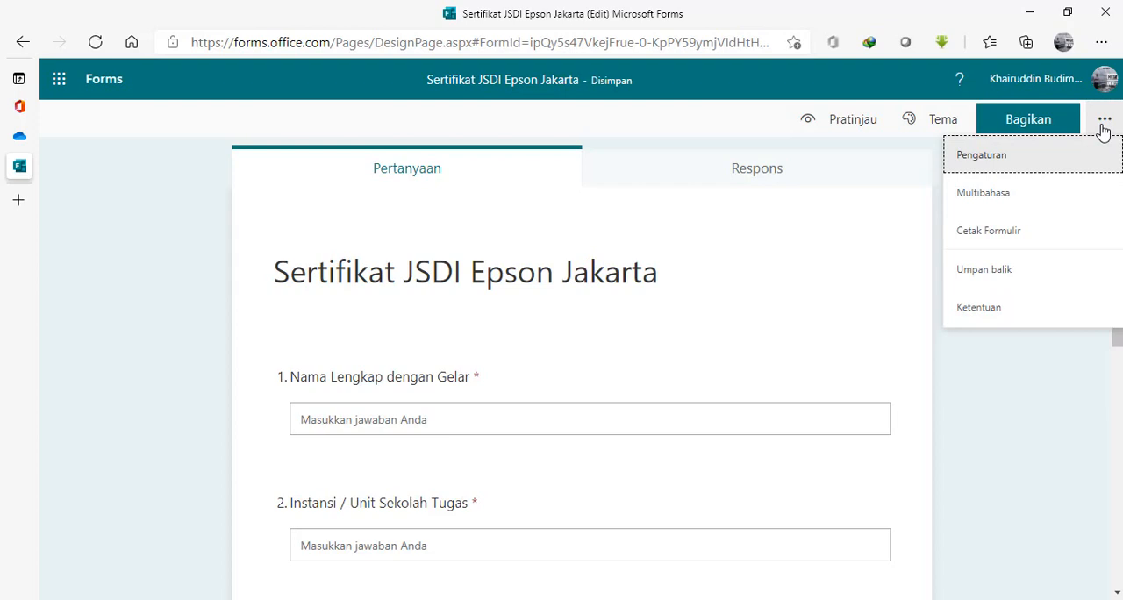
pyautogui.click(998, 159)
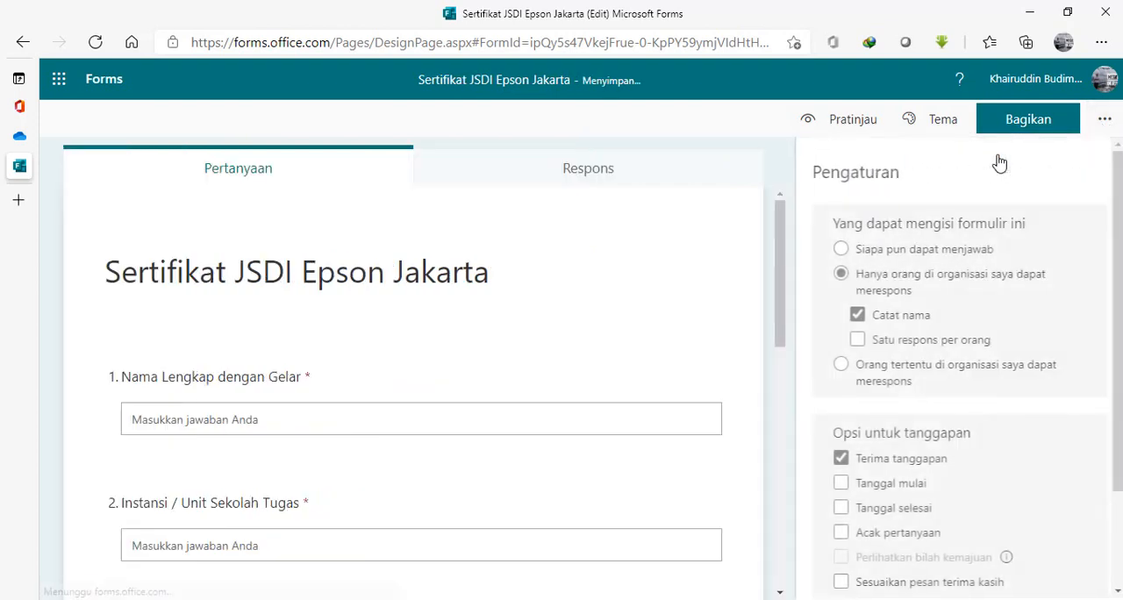
pyautogui.click(839, 250)
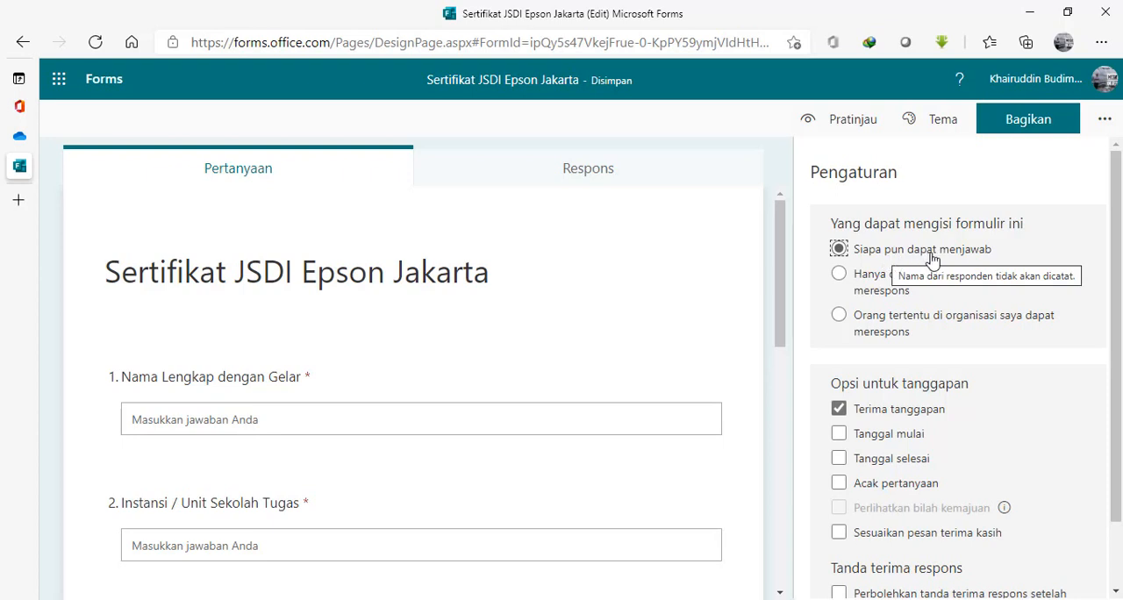
pyautogui.click(703, 122)
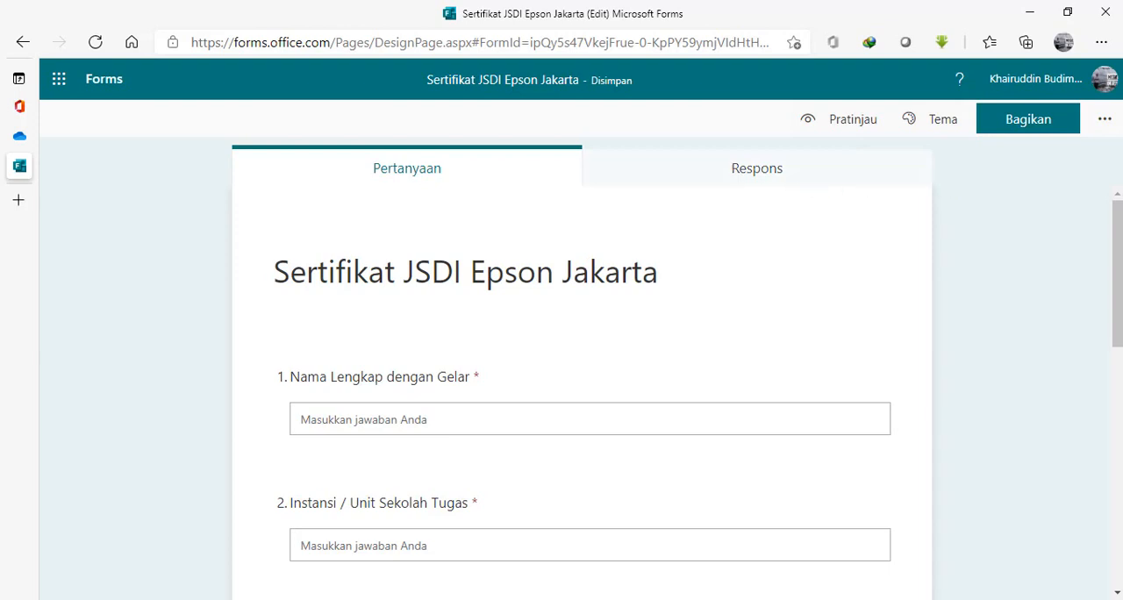
# Check the form's workbook in the JSDI Jakarta folder on OneDrive and return to the form.
pyautogui.moveTo(1117, 235)
pyautogui.mouseDown()
pyautogui.moveTo(1117, 394)
pyautogui.moveTo(1116, 235)
pyautogui.mouseUp()
pyautogui.click(20, 136)
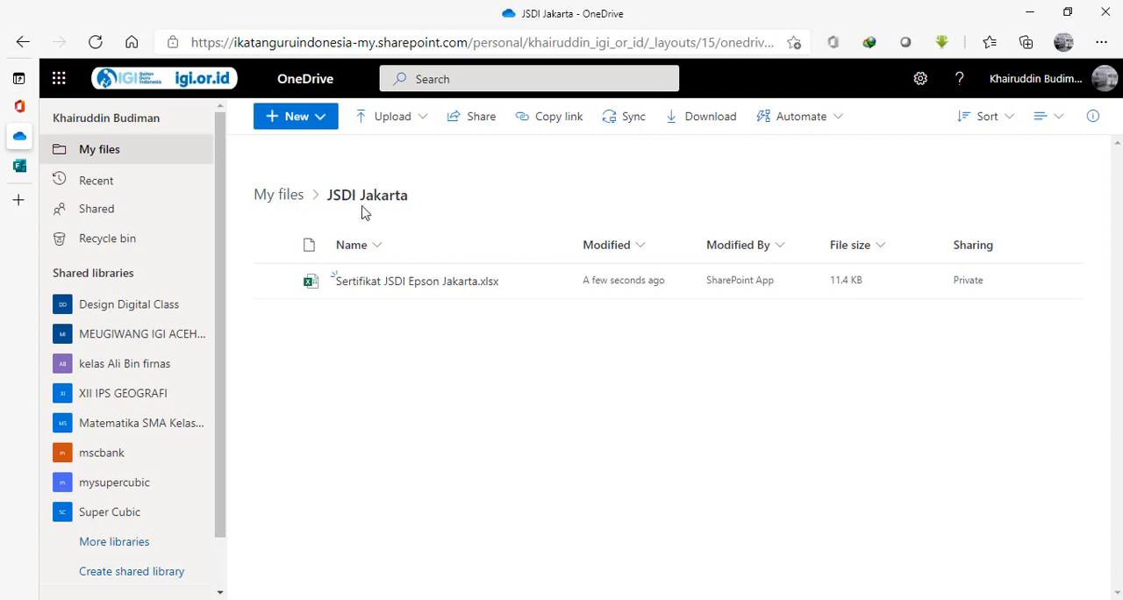
pyautogui.click(17, 173)
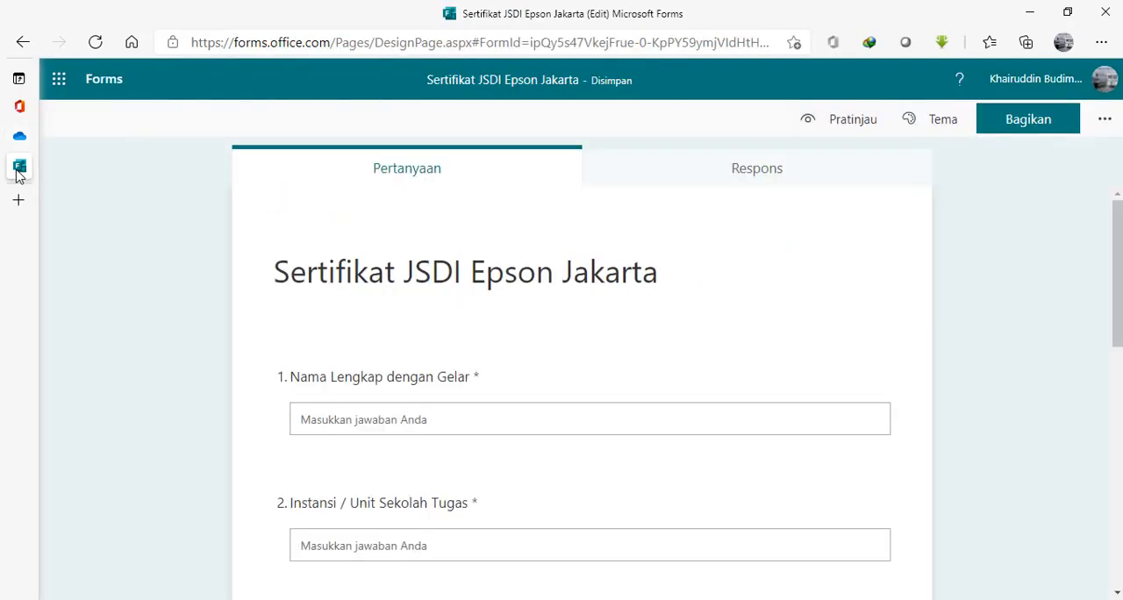
# Open the form's sharing options and copy its response link.
pyautogui.click(1103, 126)
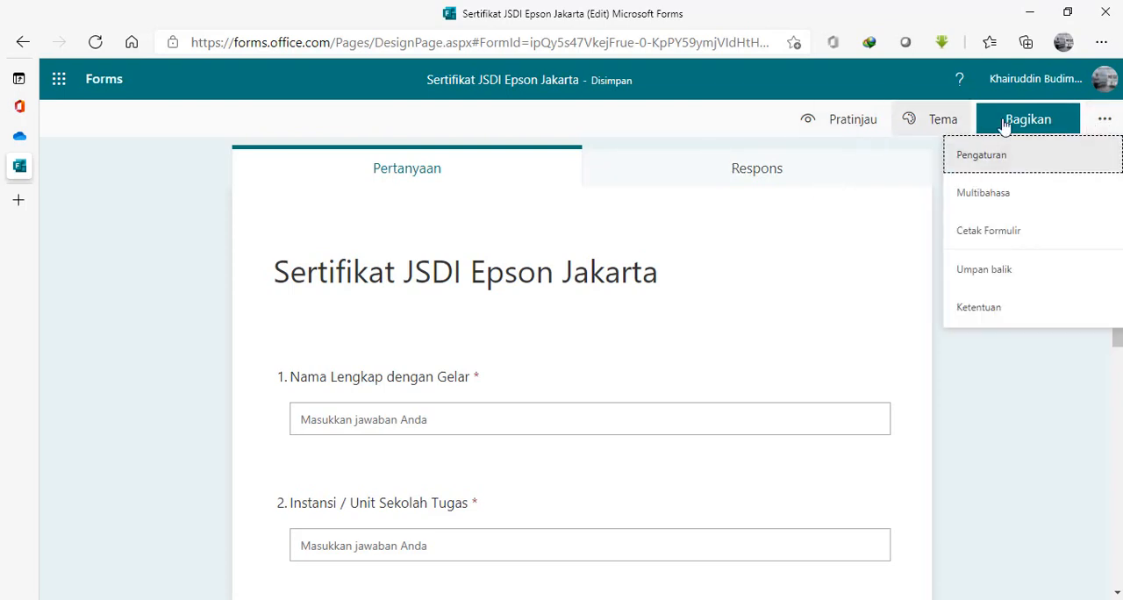
pyautogui.click(1035, 124)
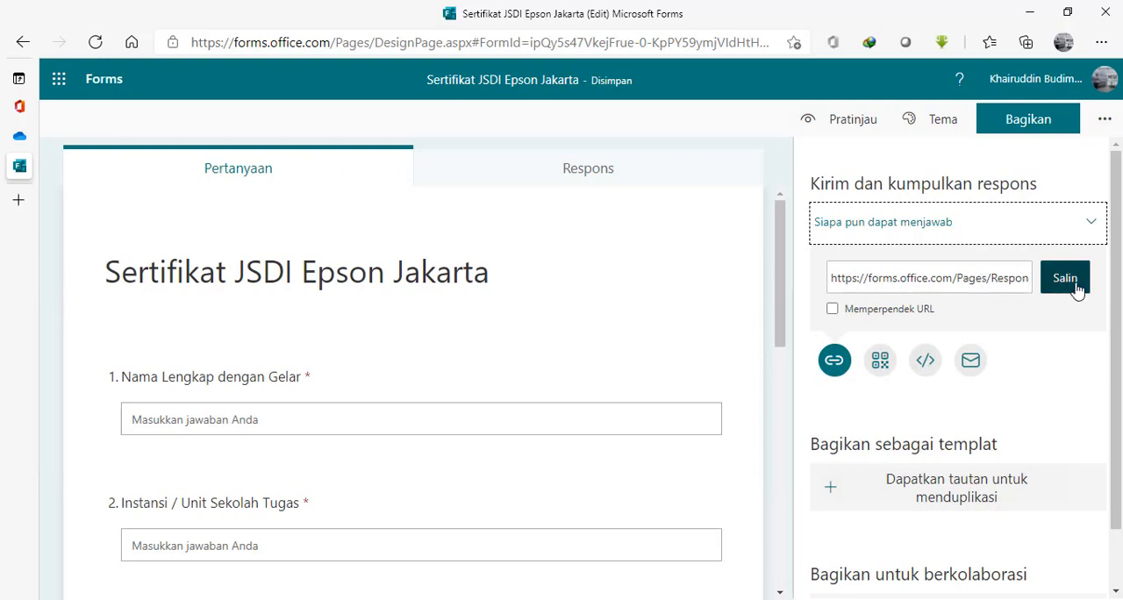
pyautogui.click(1078, 292)
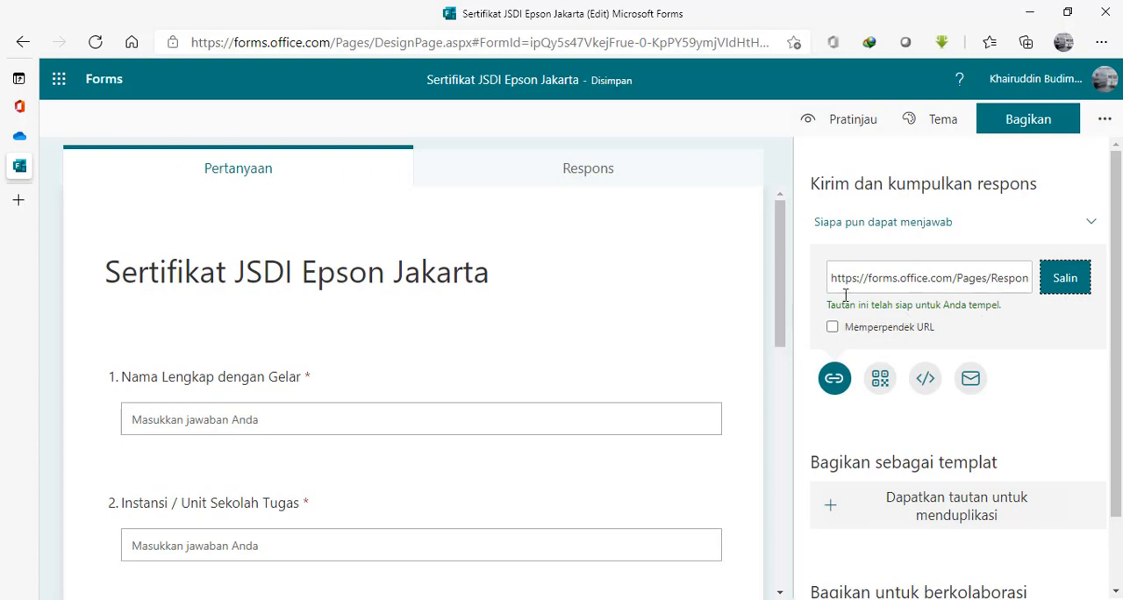
# Open the s.id link shortener dashboard in a new browser tab and dismiss the saved-password alert.
pyautogui.click(15, 207)
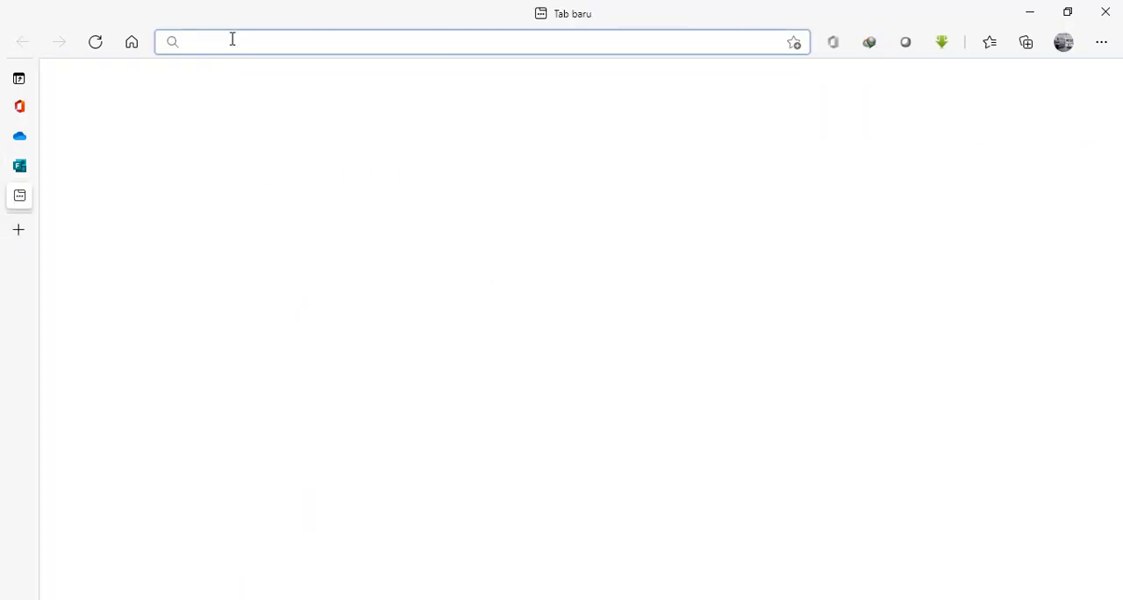
pyautogui.write('s.id')
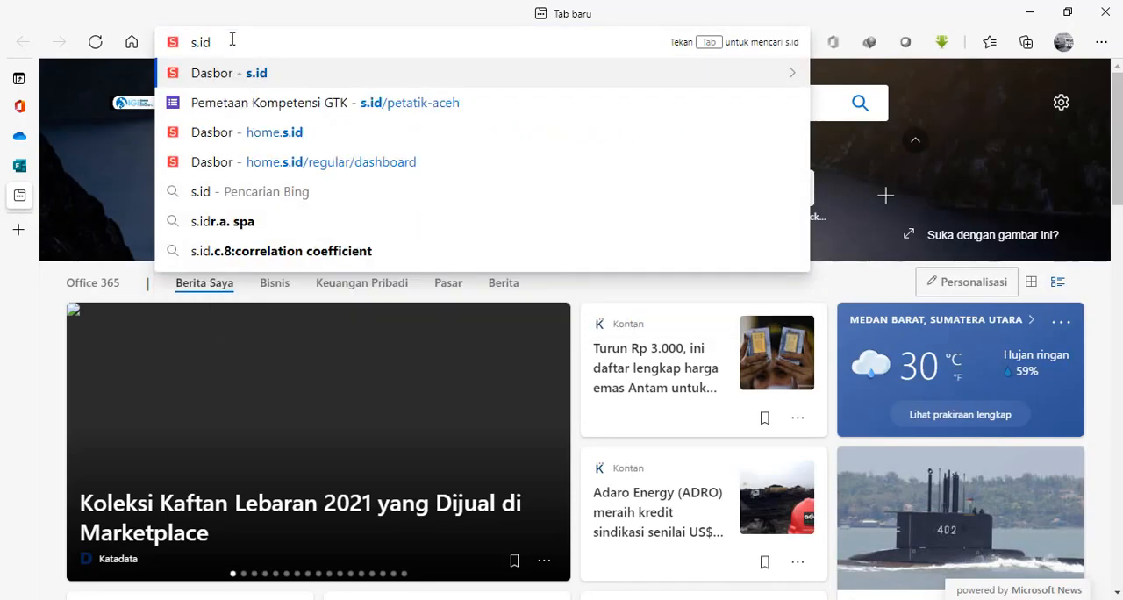
pyautogui.press('Return')
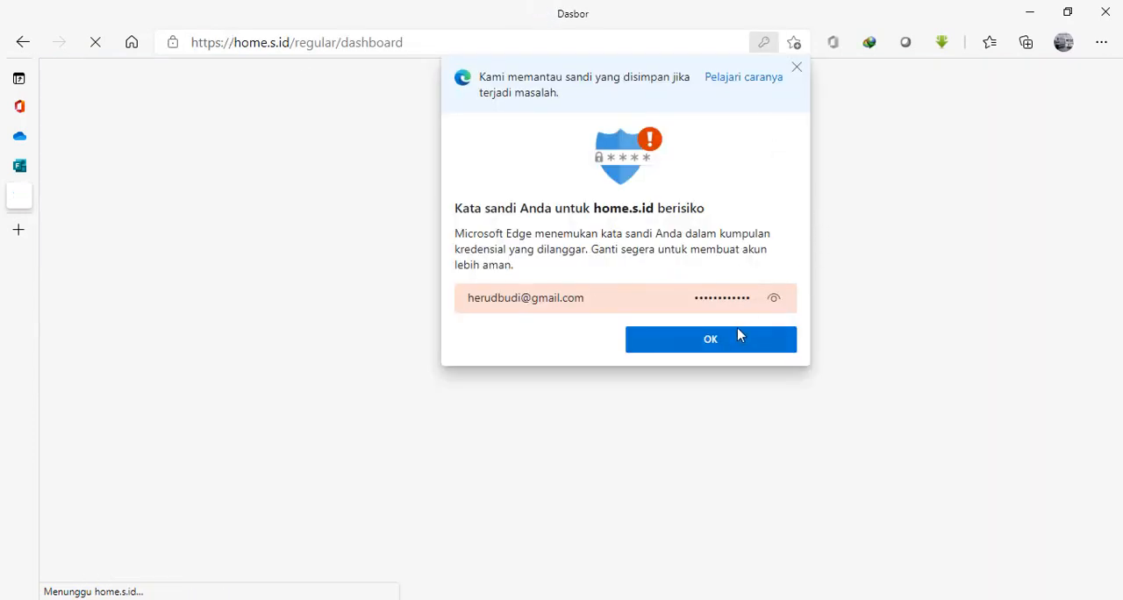
pyautogui.click(754, 344)
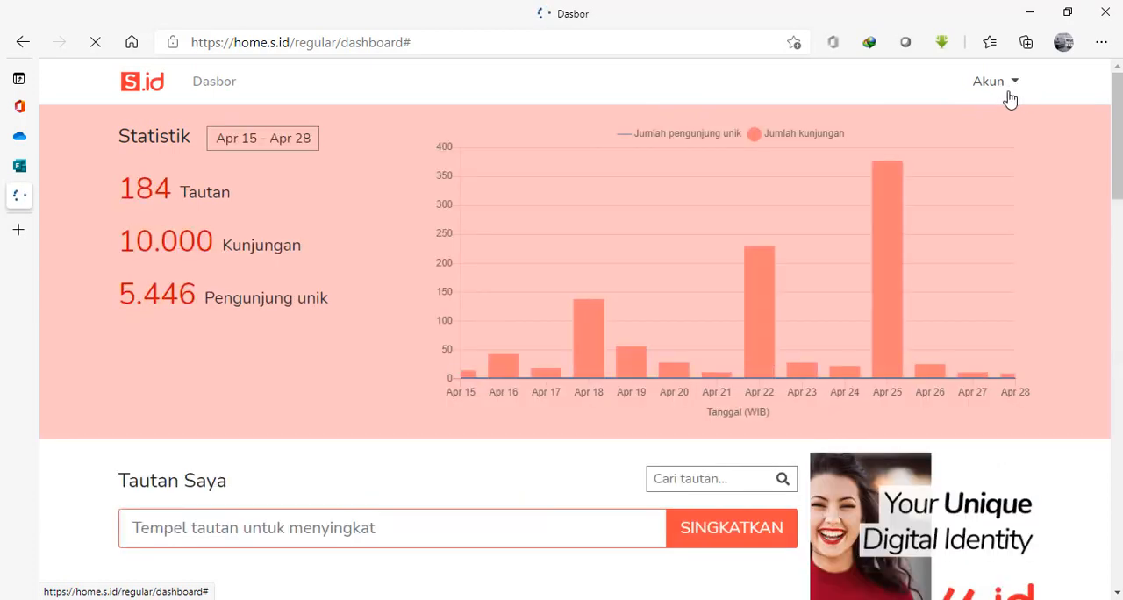
pyautogui.click(1014, 86)
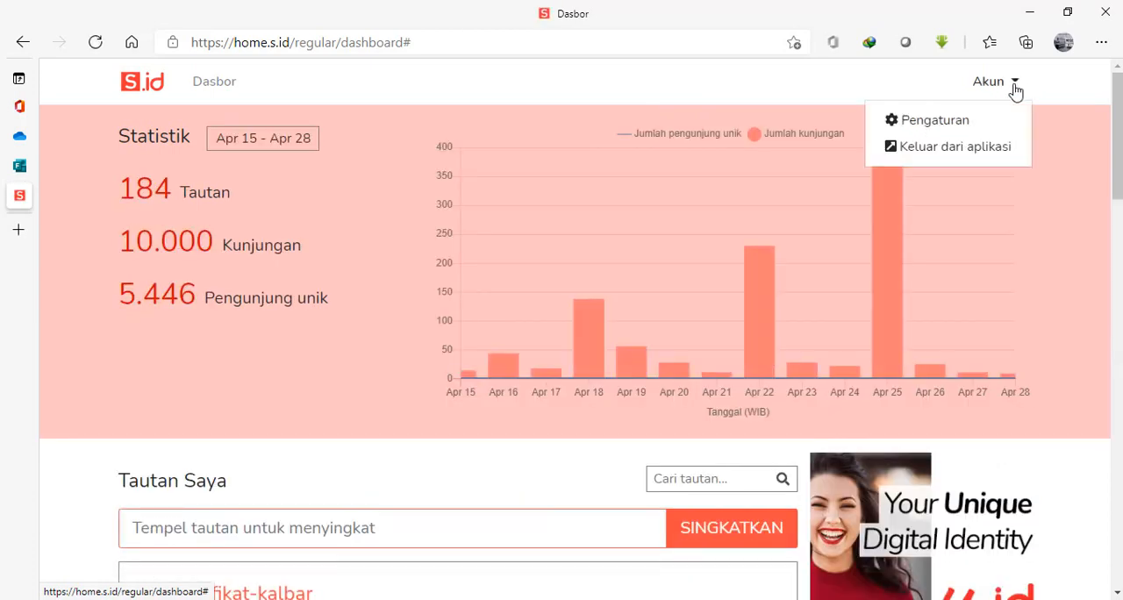
# Shorten the copied form response link on the s.id dashboard.
pyautogui.moveTo(1118, 167); pyautogui.dragTo(1117, 210)
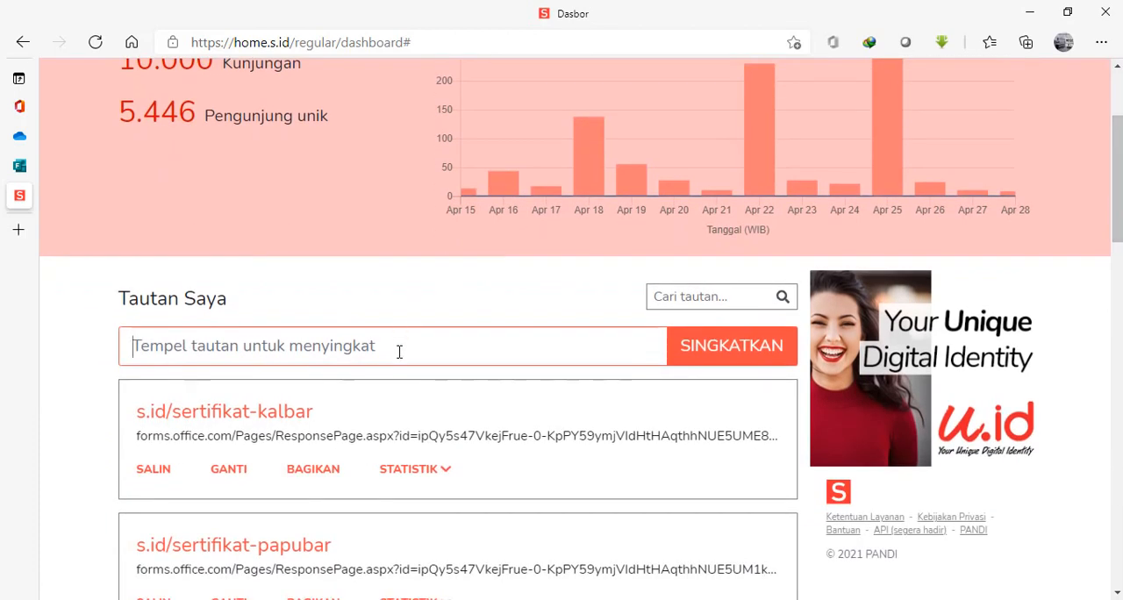
pyautogui.click(399, 351)
pyautogui.hotkey('ctrl', 'v')
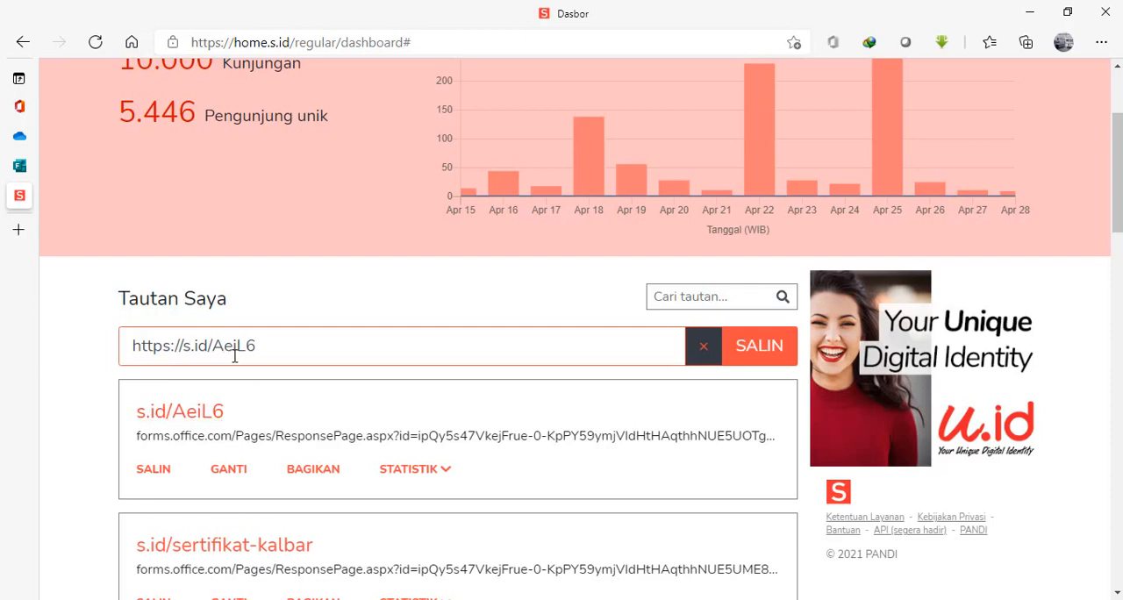
# Change the new short link's custom ending to "sertifikat-betawi" and save it.
pyautogui.click(229, 471)
pyautogui.press('BackSpace')
pyautogui.press('BackSpace')
pyautogui.press('BackSpace')
pyautogui.press('BackSpace')
pyautogui.press('BackSpace')
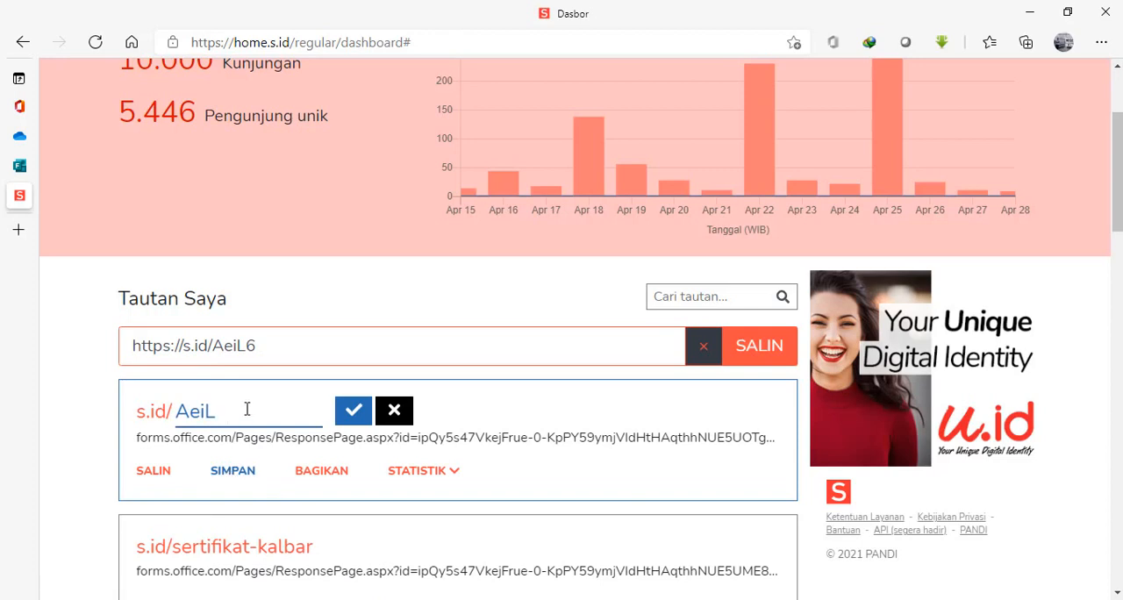
pyautogui.write('ser')
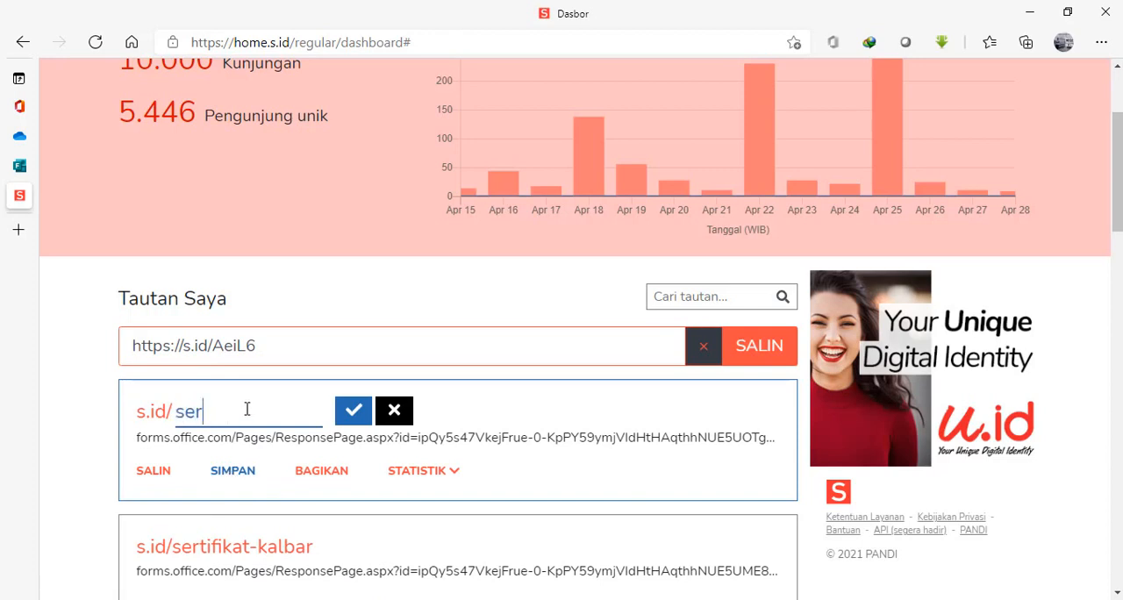
pyautogui.write('tifikat-betawi')
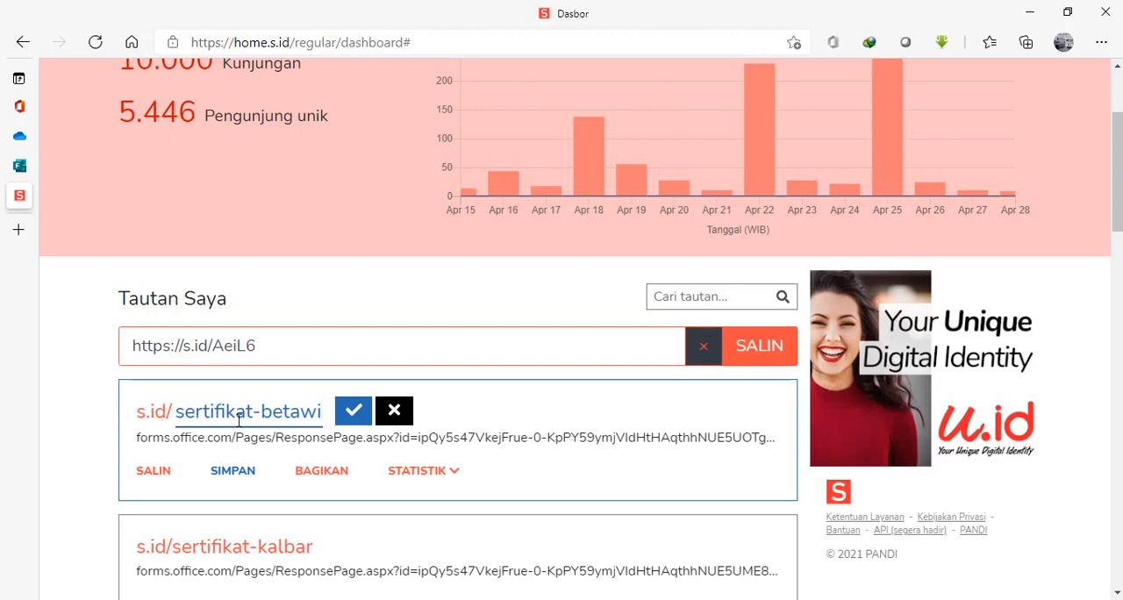
pyautogui.click(354, 411)
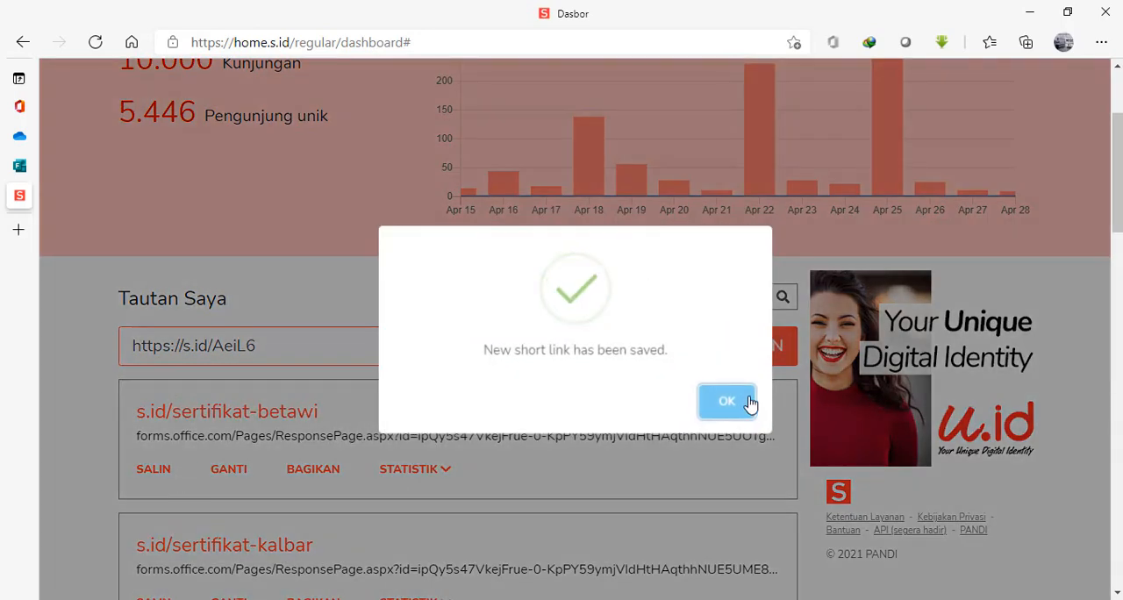
# Copy the s.id/sertifikat-betawi short link and dismiss the confirmation messages.
pyautogui.click(747, 405)
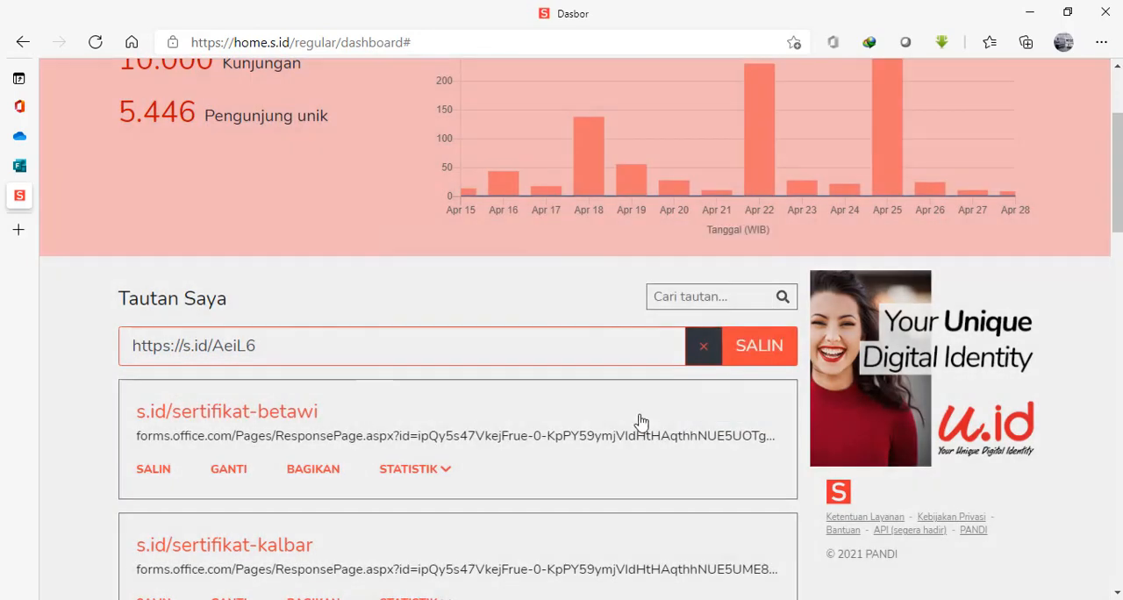
pyautogui.click(165, 472)
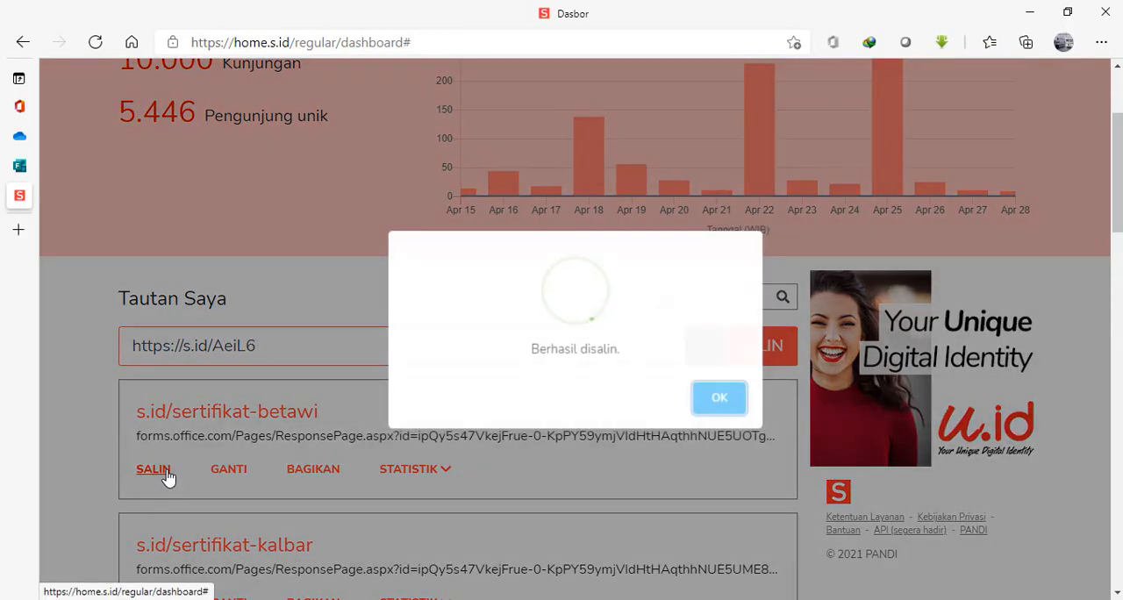
pyautogui.click(740, 409)
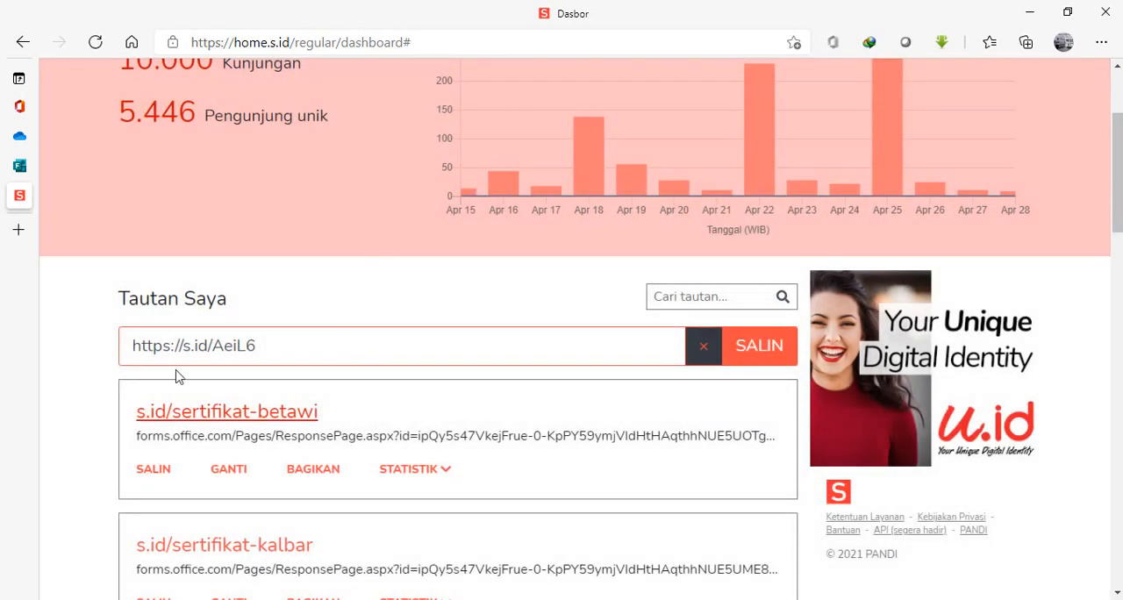
# Close the s.id dashboard and the form editor tabs to return to the JSDI Jakarta folder in OneDrive.
pyautogui.moveTo(58, 205)
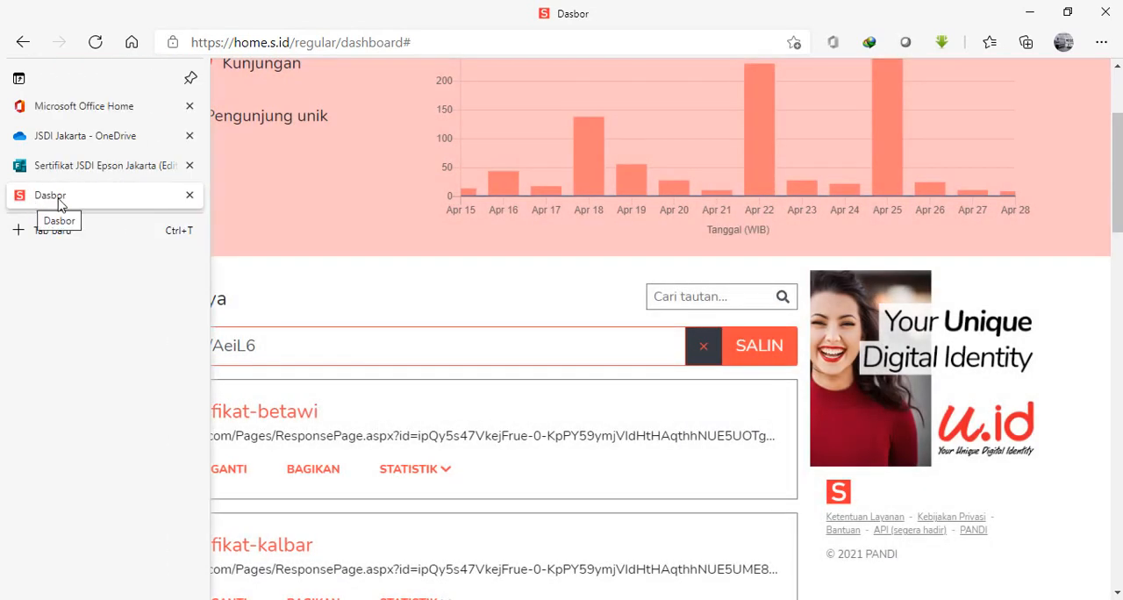
pyautogui.hotkey('ctrl', 'w')
pyautogui.click(189, 165)
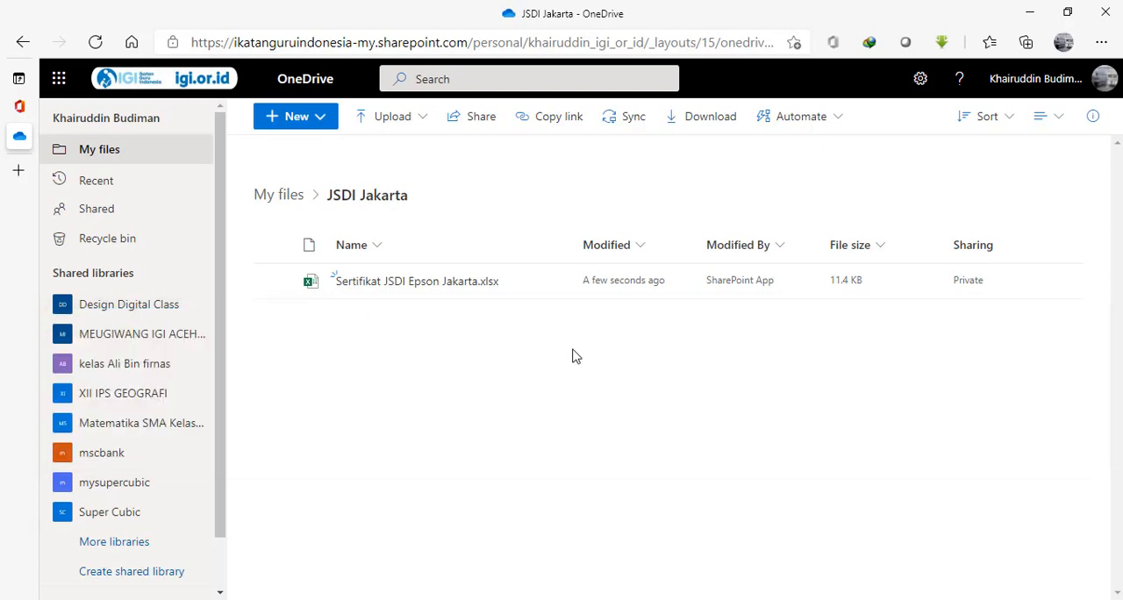
# Upload the Word document Sertifikat Webinar Epson JSDI from the local Serti Epson folder to the JSDI Jakarta OneDrive folder.
pyautogui.hotkey('alt', 'Tab')
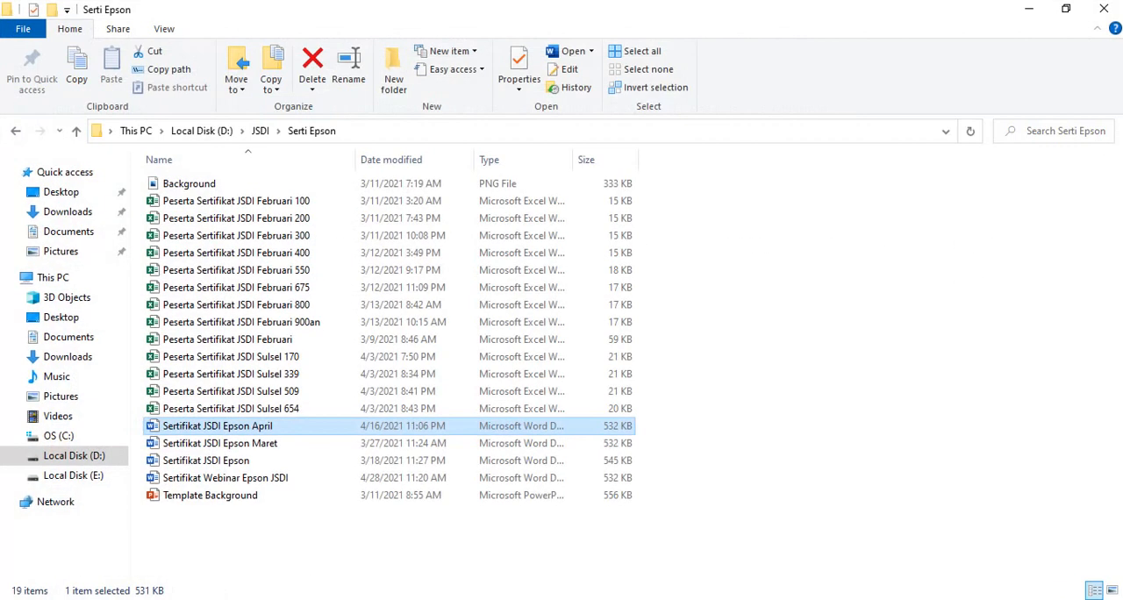
pyautogui.click(263, 482)
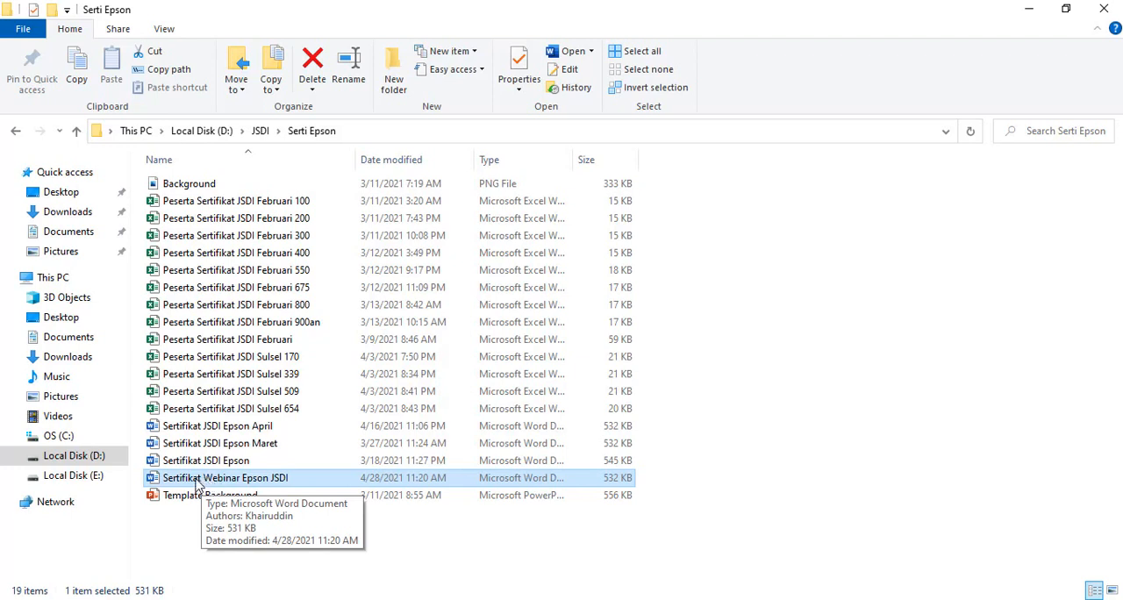
pyautogui.moveTo(228, 484); pyautogui.dragTo(492, 416)
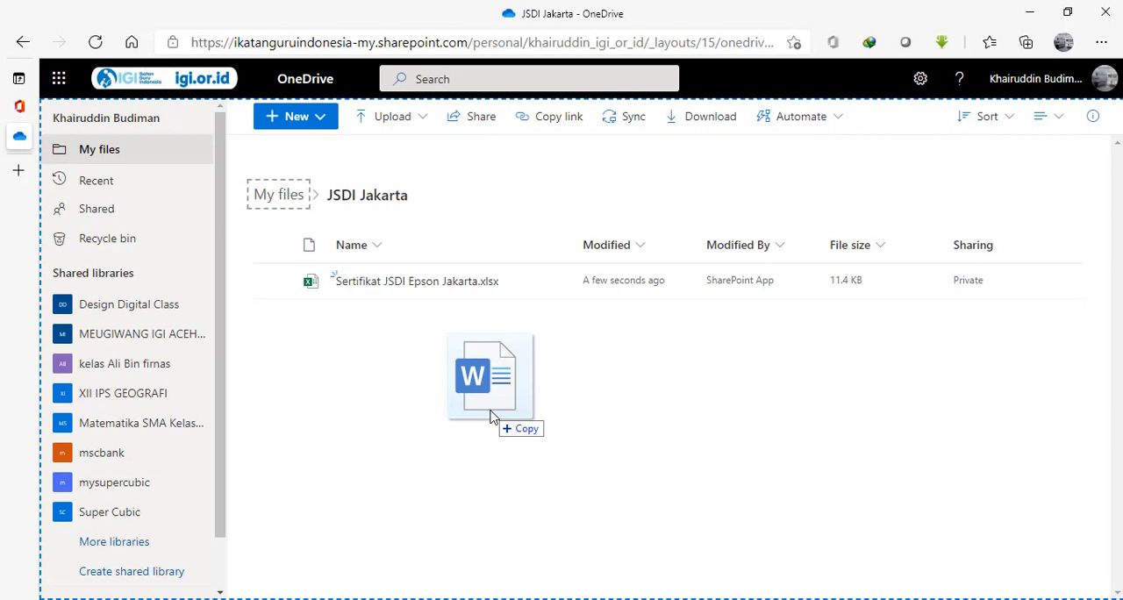
pyautogui.moveTo(492, 416); pyautogui.dragTo(513, 401)
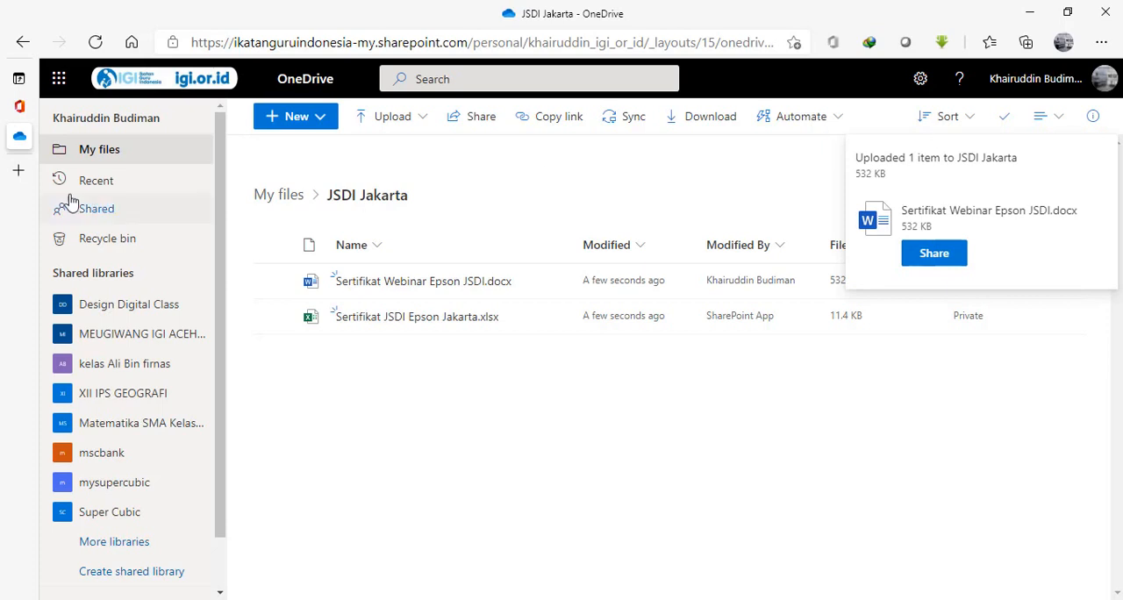
# Switch to the Office 365 home page and open Power Automate from the full list of apps.
pyautogui.moveTo(22, 141)
pyautogui.click(26, 106)
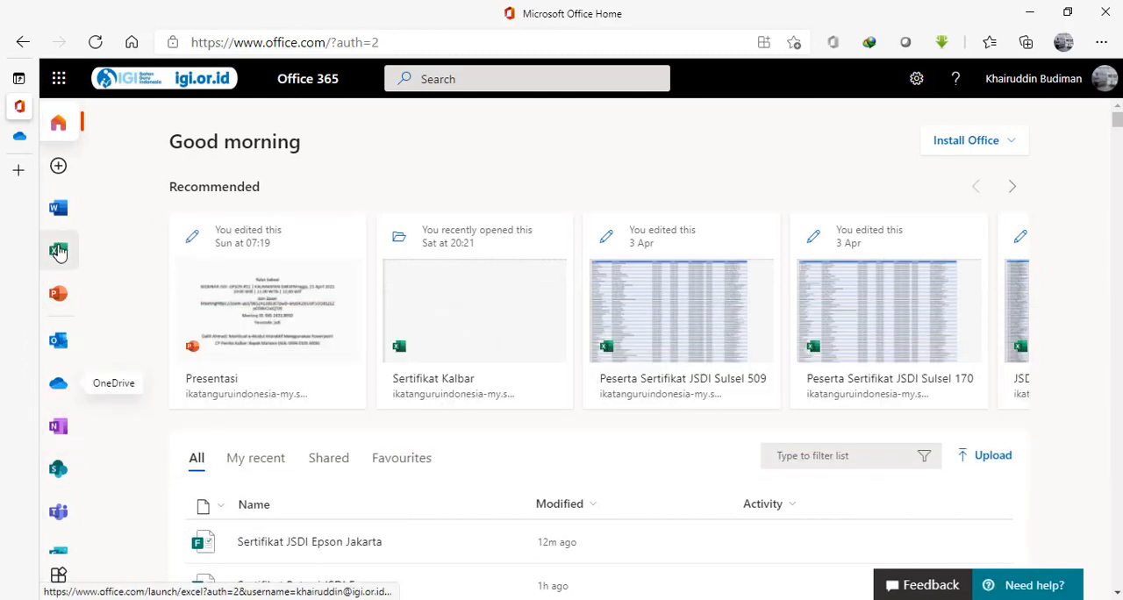
pyautogui.click(59, 577)
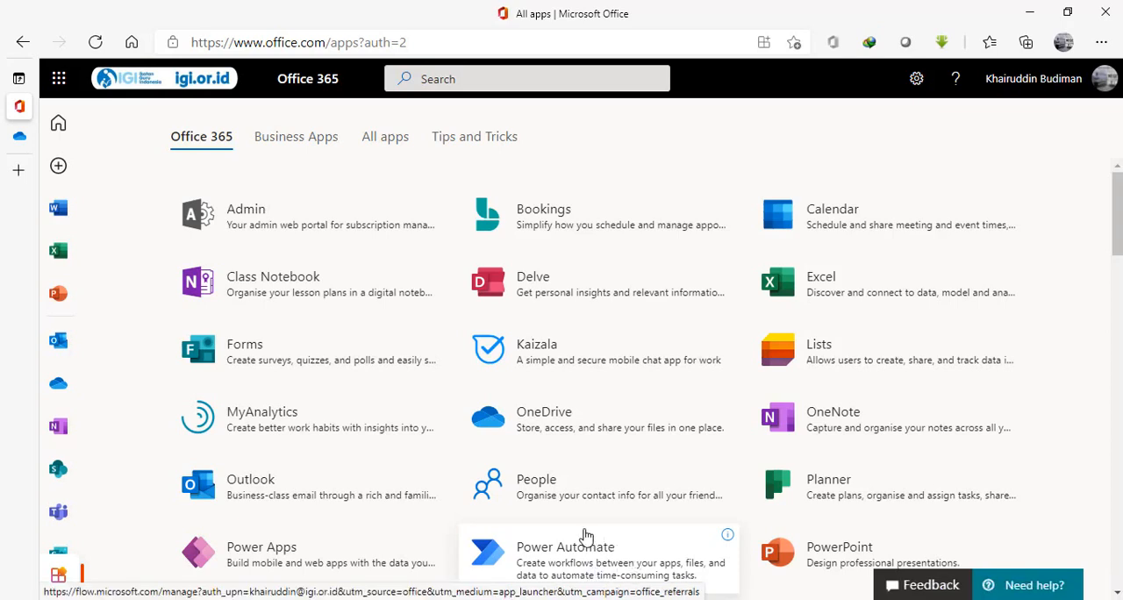
pyautogui.click(531, 560)
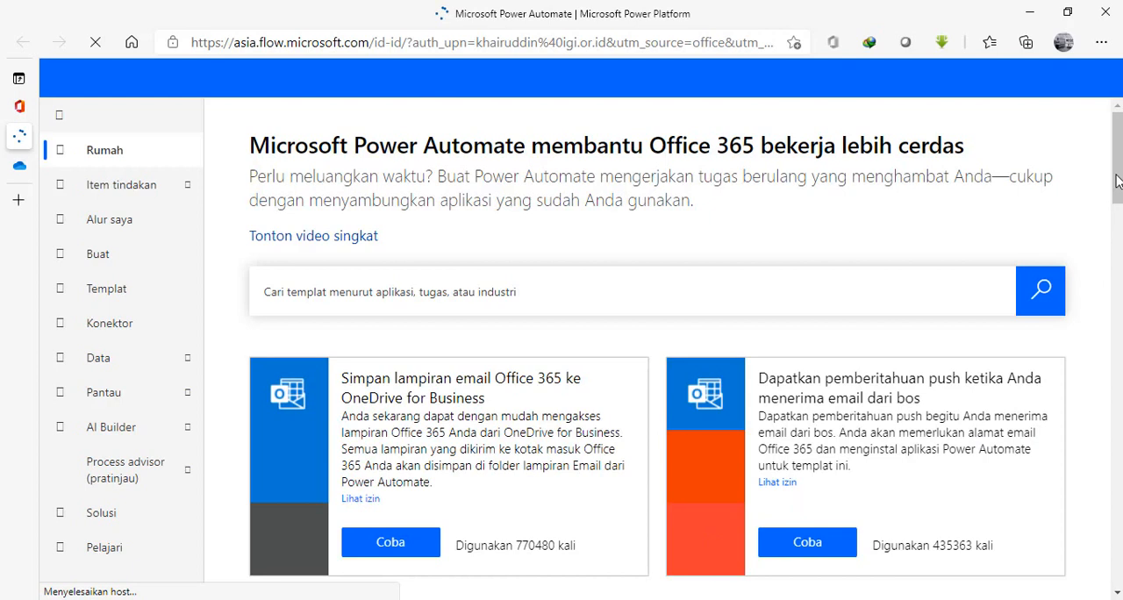
# Open the flow creation page and dismiss the notice about new flow names.
pyautogui.scroll(-3, 1116, 180)
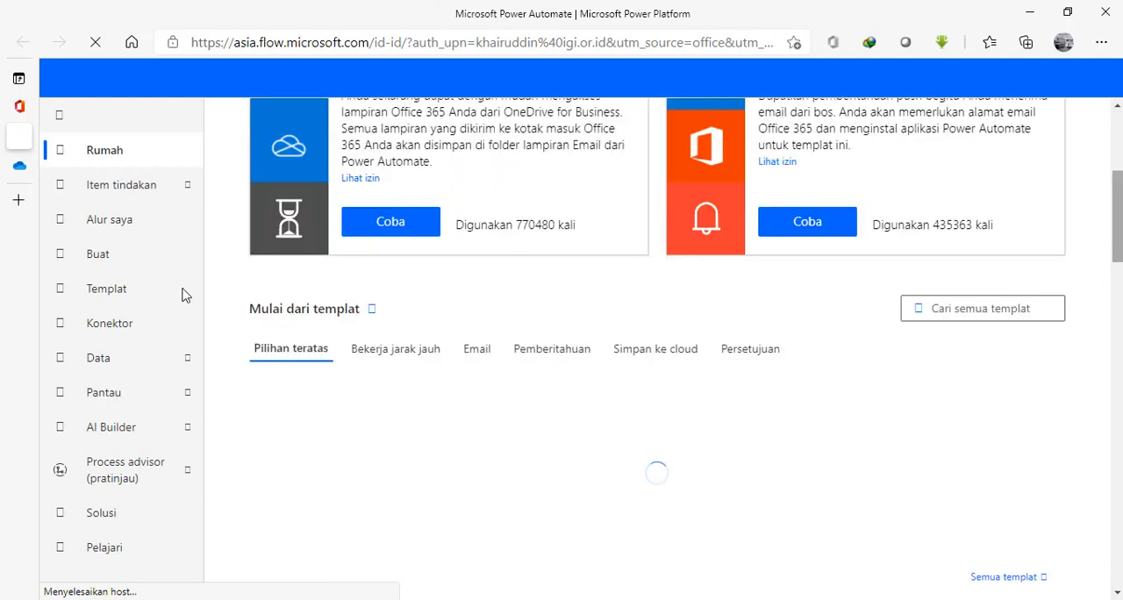
pyautogui.click(81, 215)
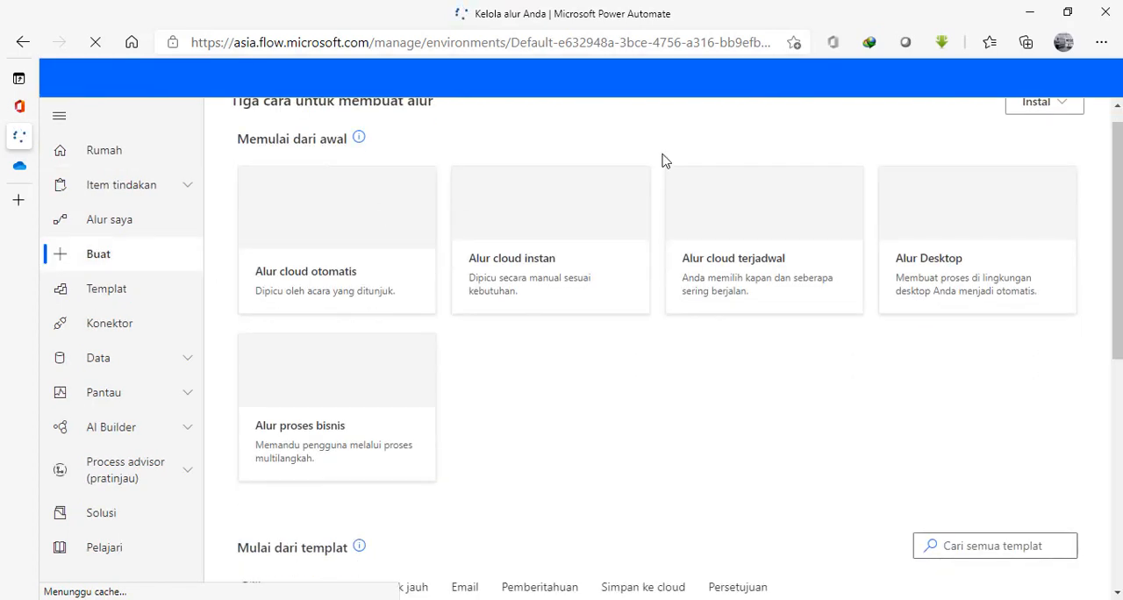
pyautogui.moveTo(1118, 220); pyautogui.dragTo(1116, 123)
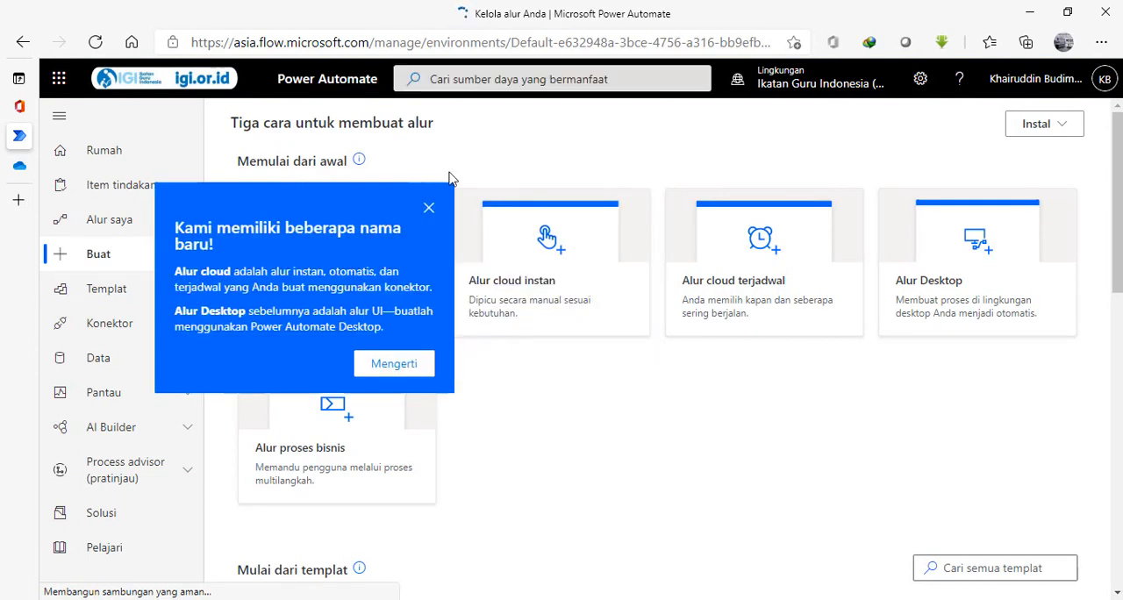
pyautogui.click(428, 211)
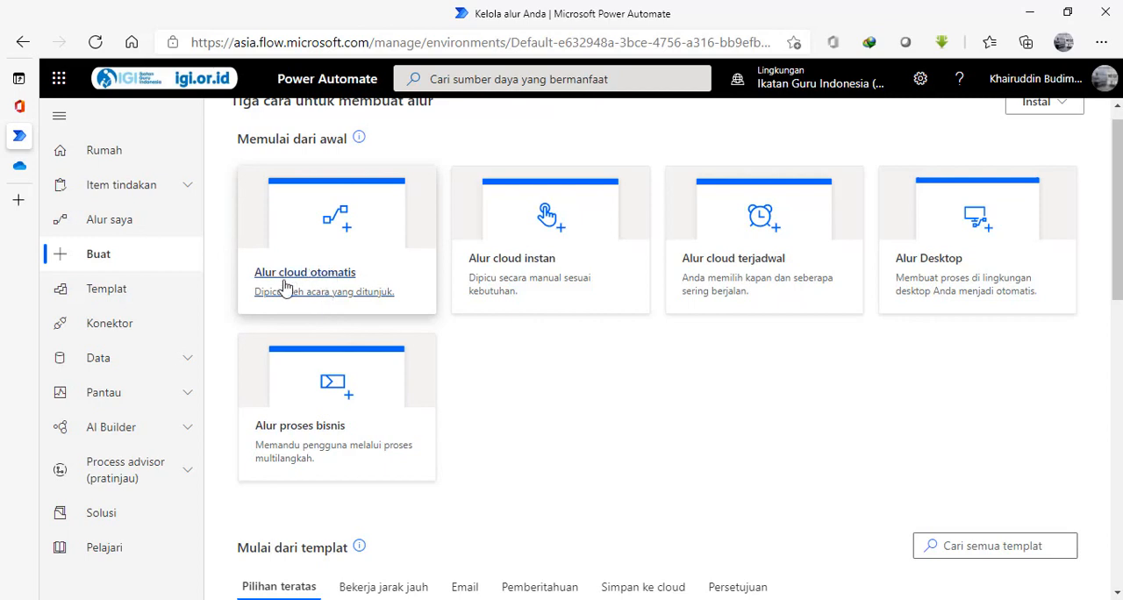
# Create an automated cloud flow named "Sertifikat JSDI Jakarta" with the Microsoft Forms trigger "Ketika tanggapan baru dikirim".
pyautogui.click(359, 242)
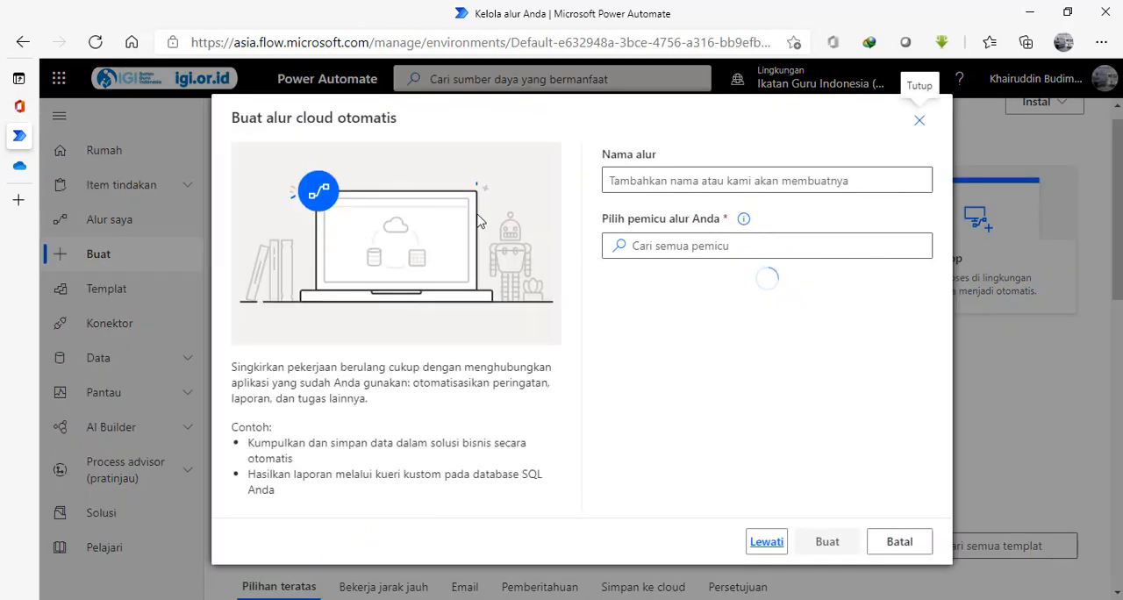
pyautogui.click(643, 181)
pyautogui.write('Se')
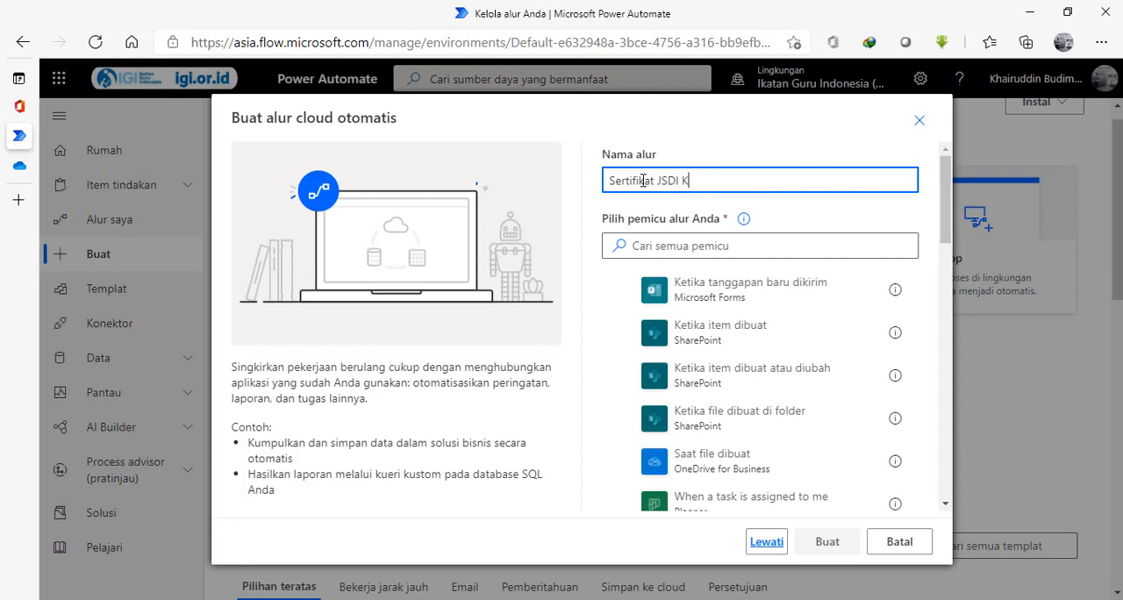
pyautogui.write('rtifikat JSDI Jakarta')
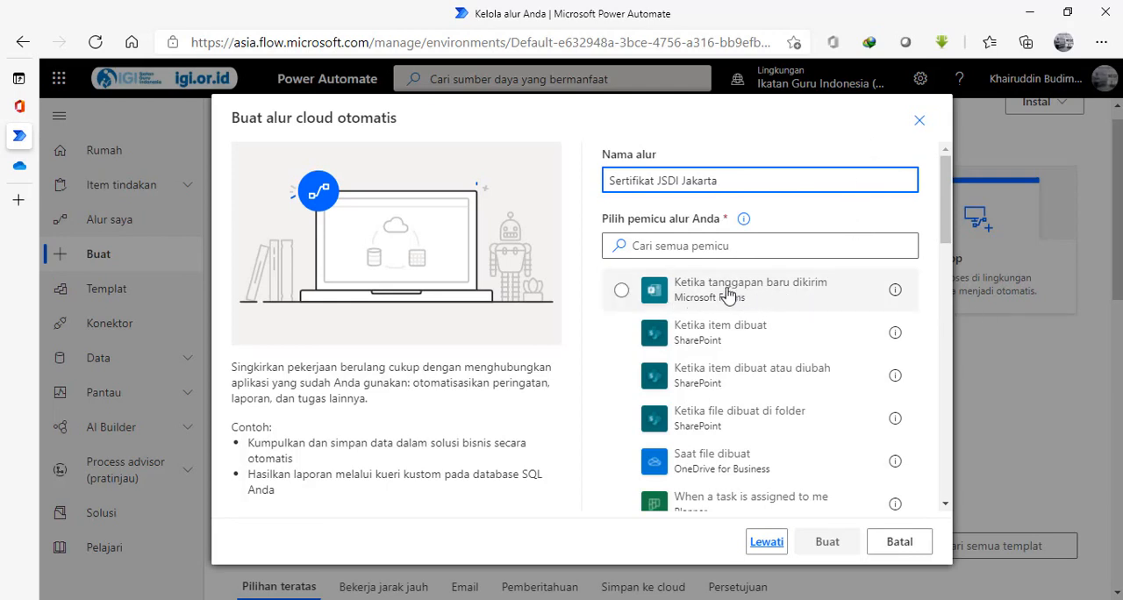
pyautogui.click(693, 300)
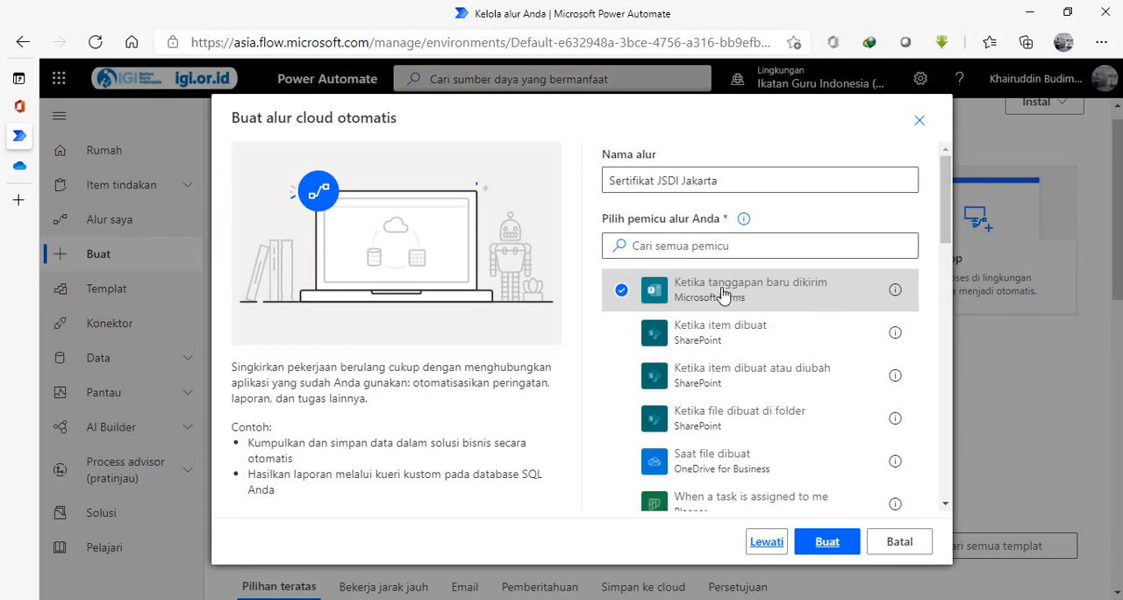
pyautogui.click(827, 543)
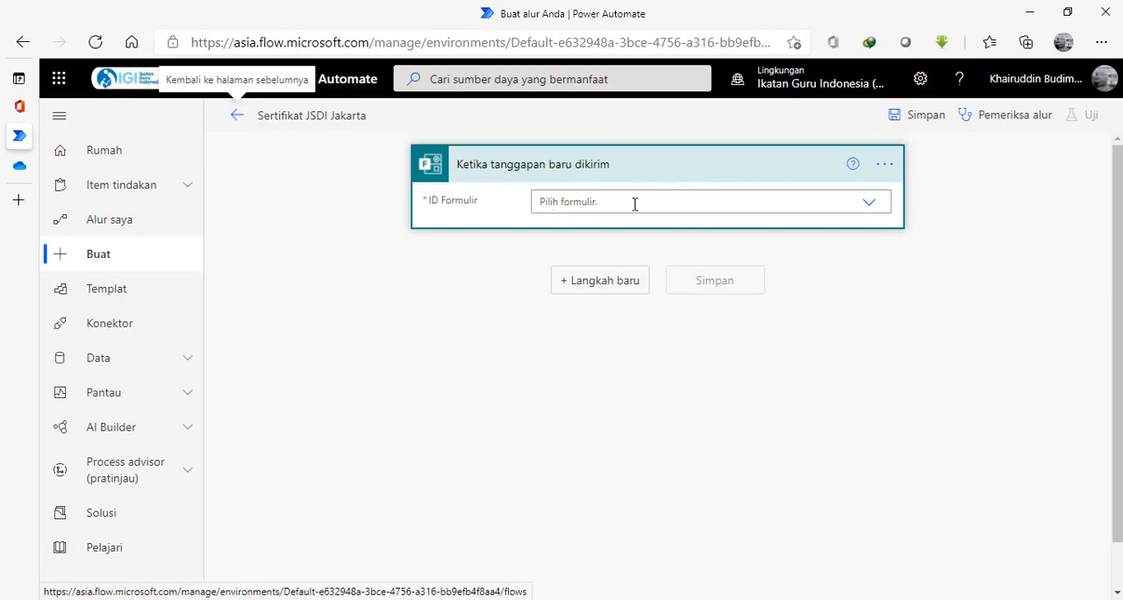
# Set the trigger's form to Sertifikat JSDI Epson Jakarta, searching the form list for "jakarta".
pyautogui.click(869, 208)
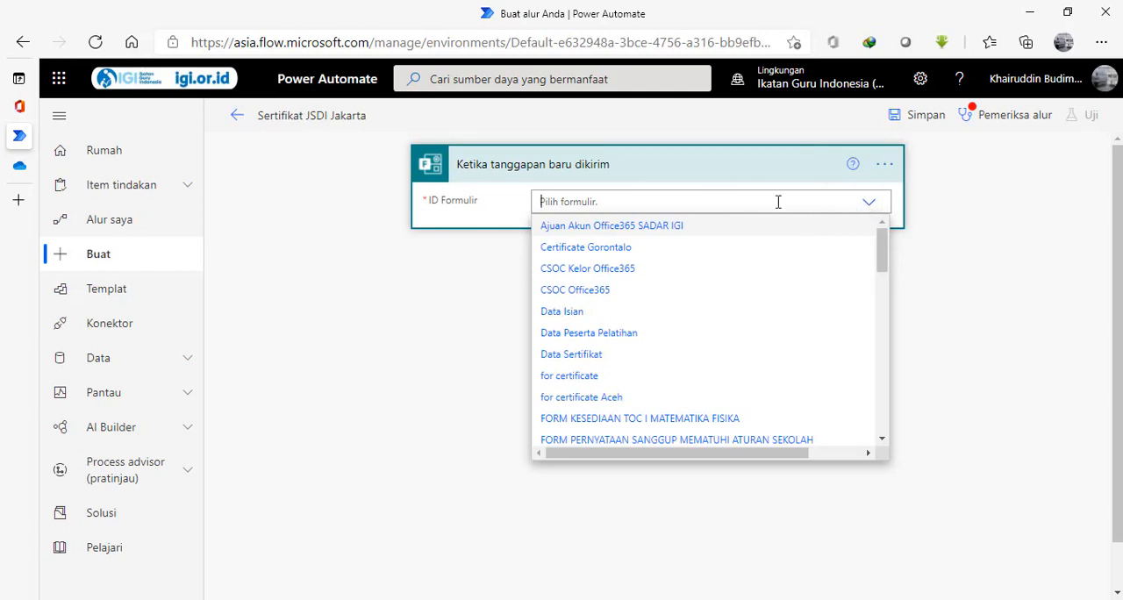
pyautogui.write('ser')
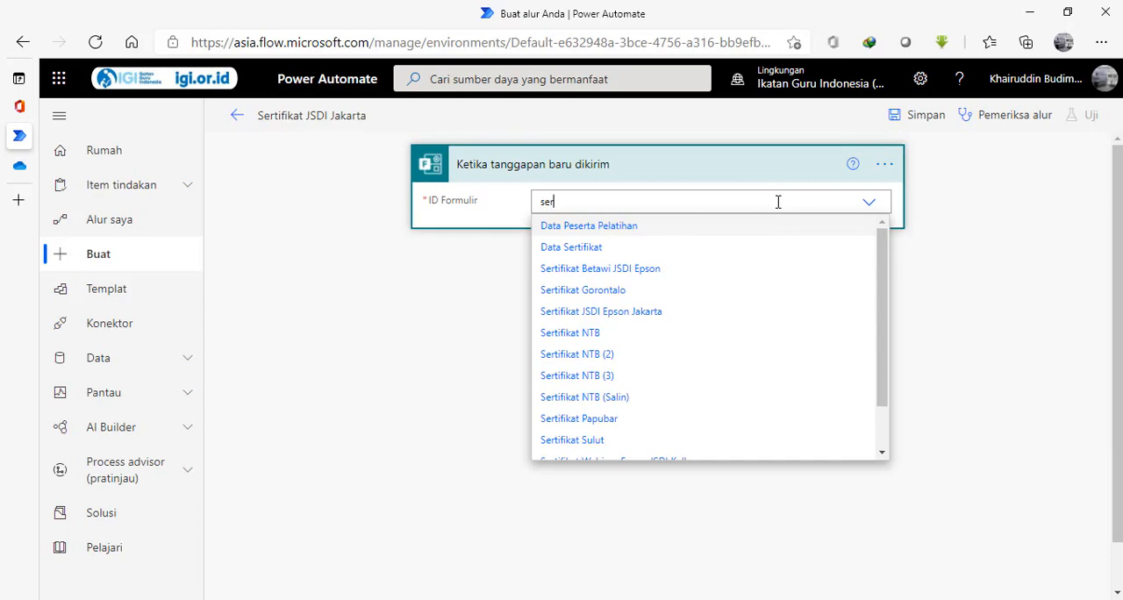
pyautogui.press('BackSpace')
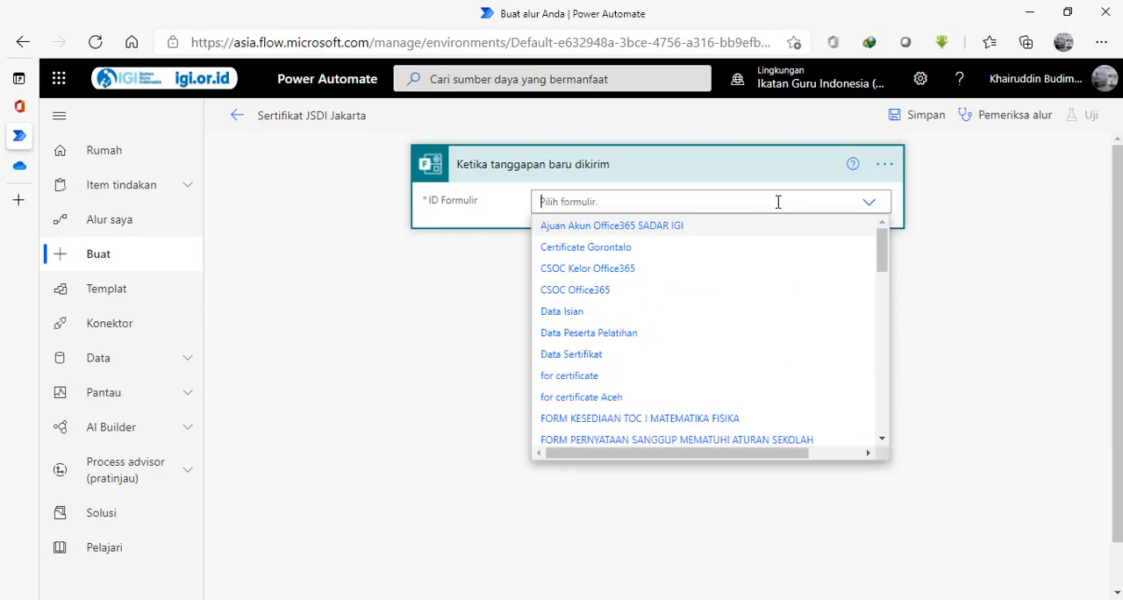
pyautogui.write('ta')
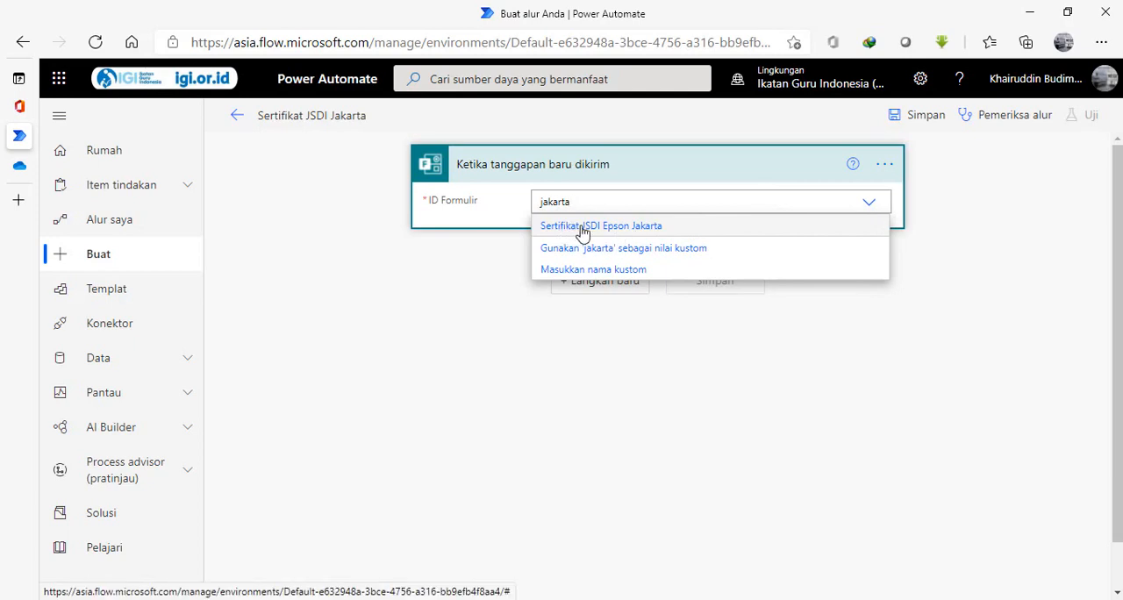
pyautogui.click(634, 235)
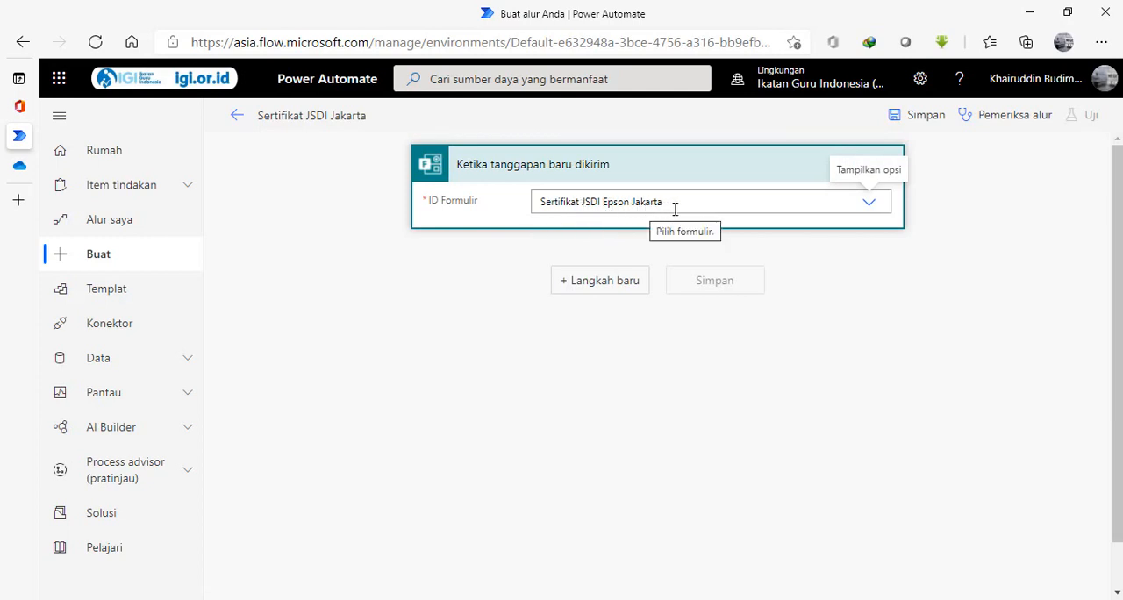
# Add a new step using the Microsoft Forms action "Dapatkan detail tanggapan".
pyautogui.click(602, 283)
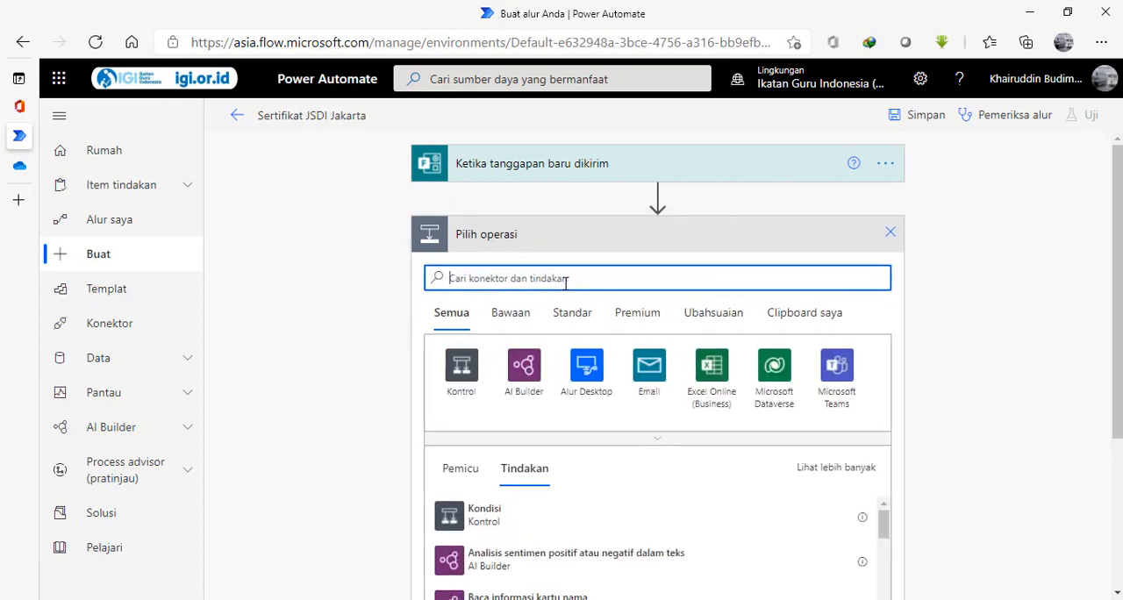
pyautogui.write('forms')
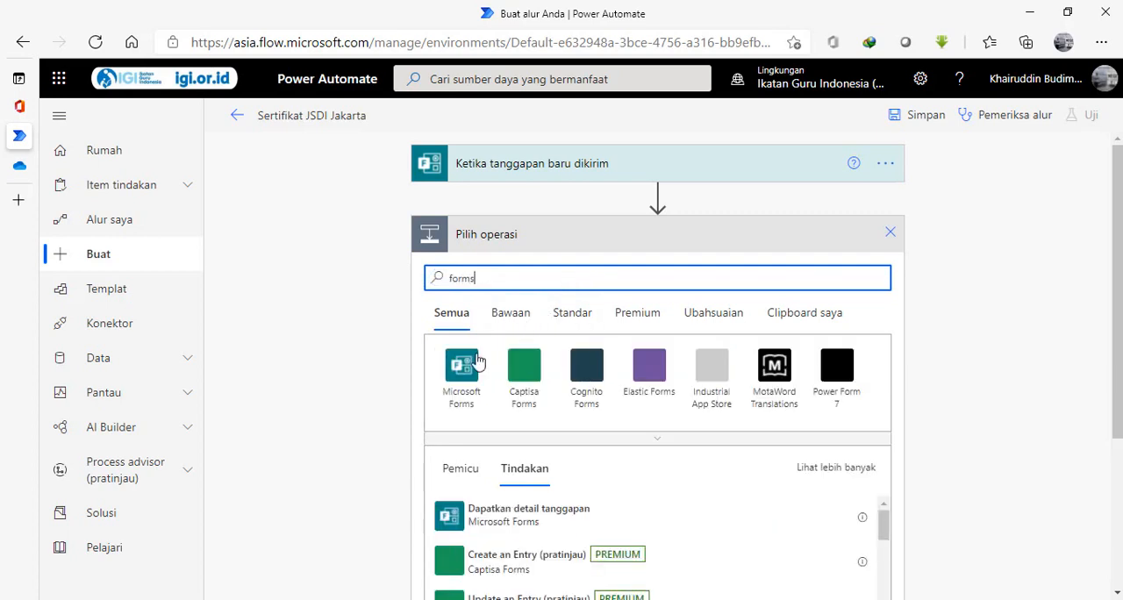
pyautogui.click(463, 366)
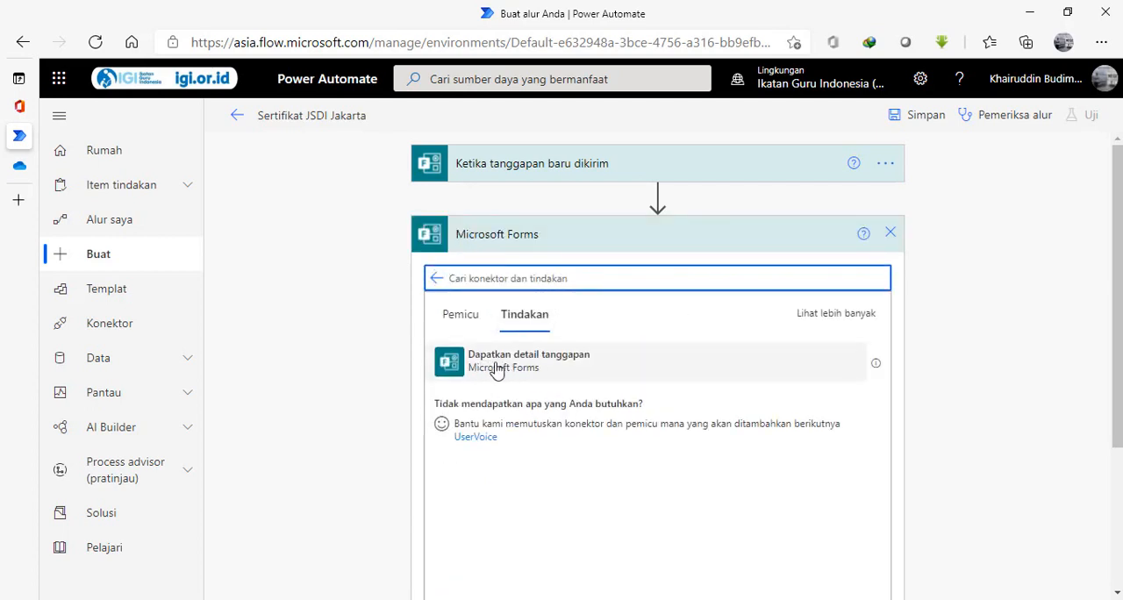
pyautogui.click(518, 370)
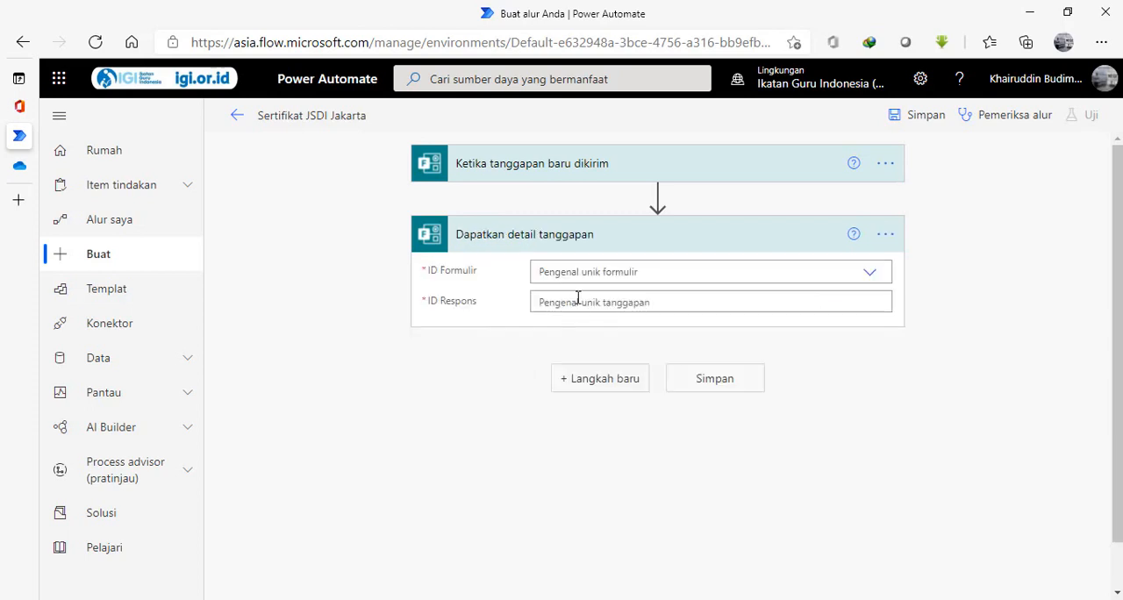
# In Dapatkan detail tanggapan, set the form to Sertifikat JSDI Epson Jakarta and the response ID to the dynamic content ID Respons.
pyautogui.click(873, 274)
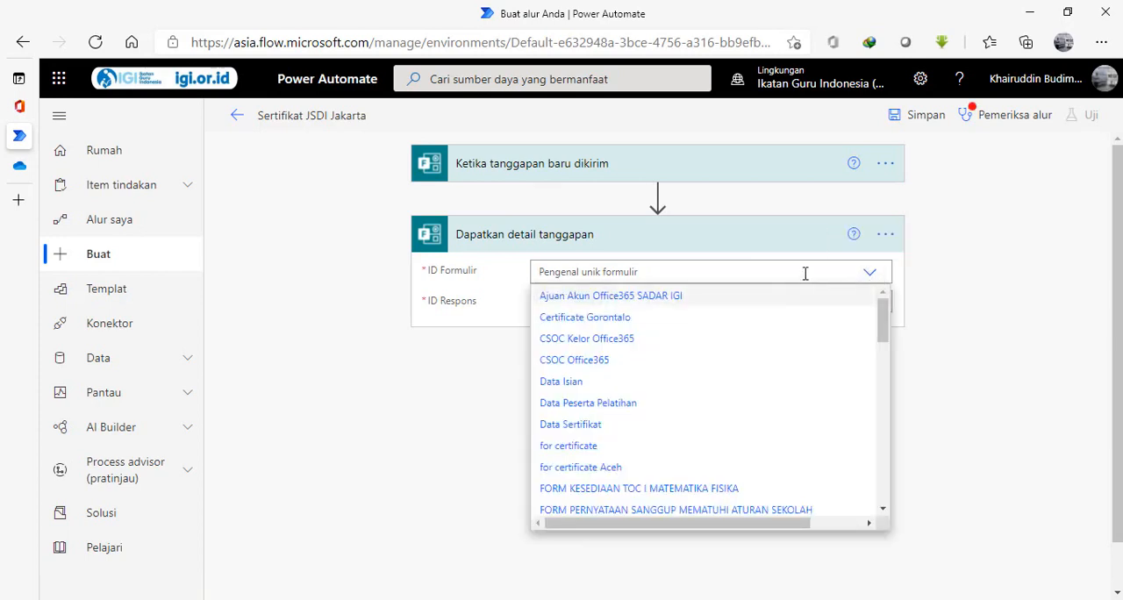
pyautogui.write('jakar')
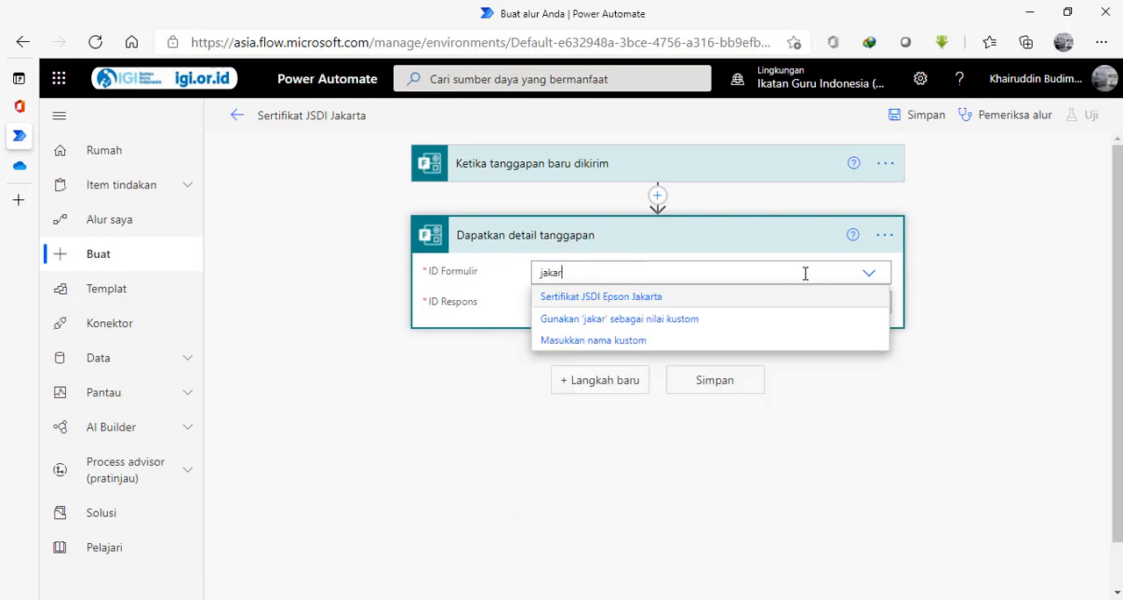
pyautogui.click(651, 305)
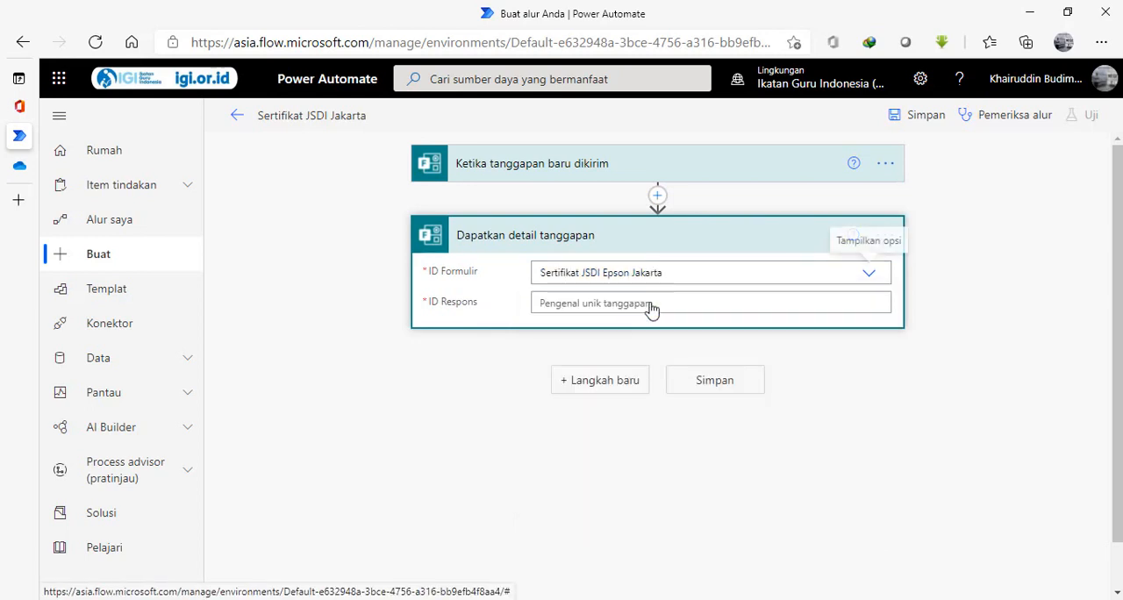
pyautogui.click(624, 304)
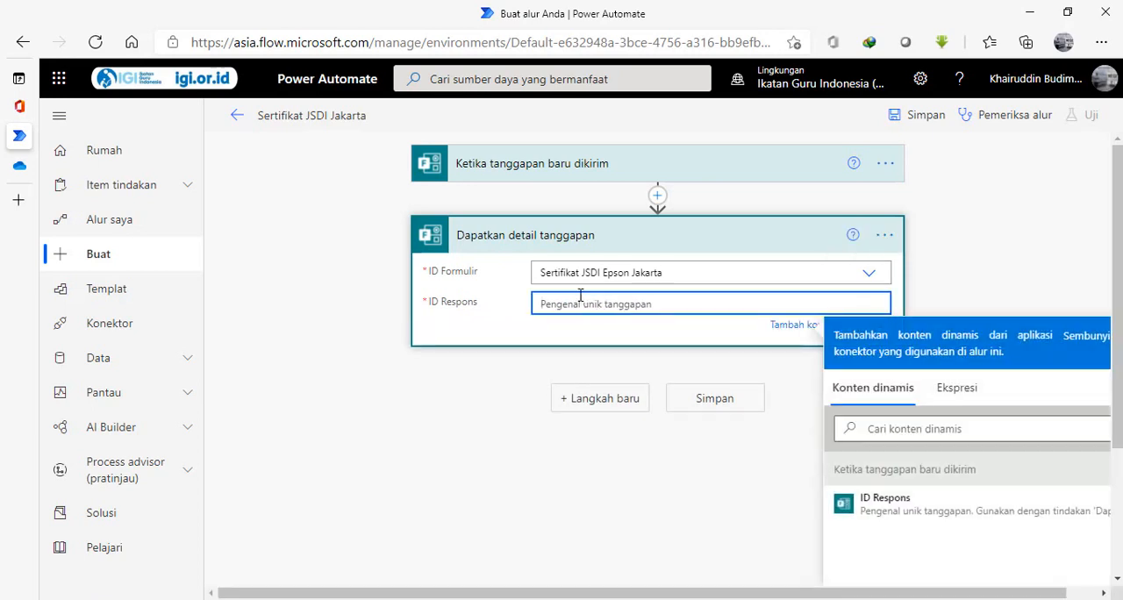
pyautogui.click(886, 505)
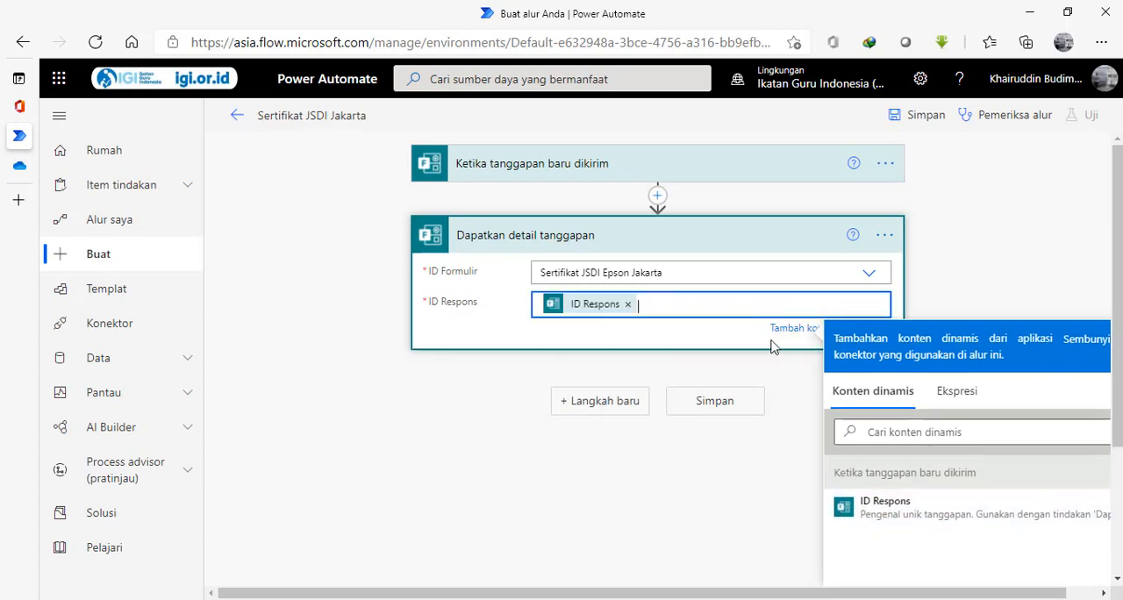
# Add a new step below Dapatkan detail tanggapan and search its connectors and actions for "words".
pyautogui.click(579, 404)
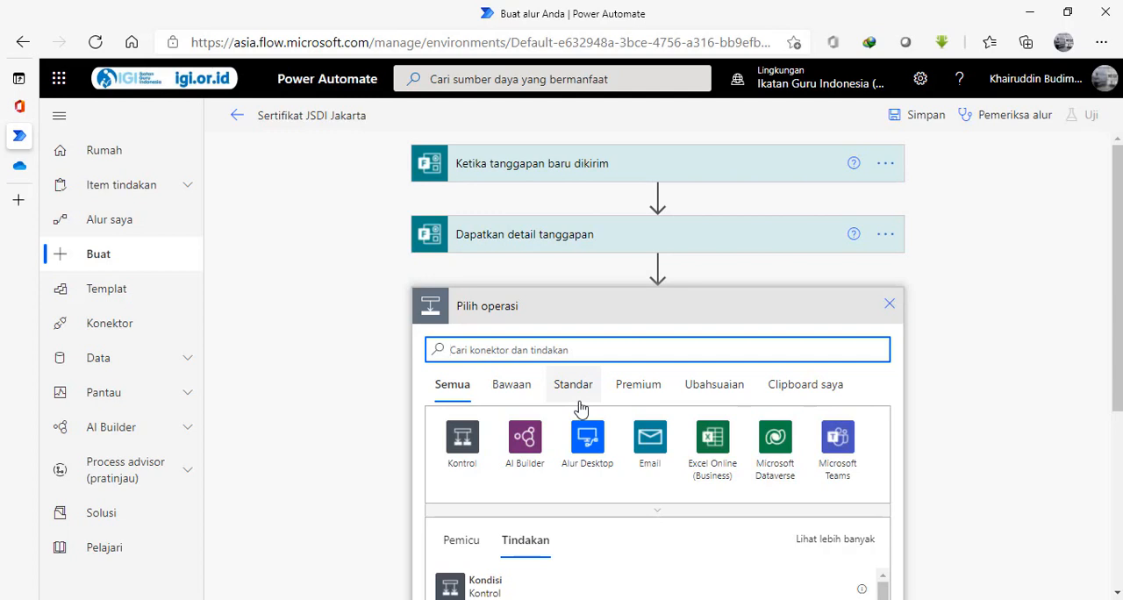
pyautogui.write('word')
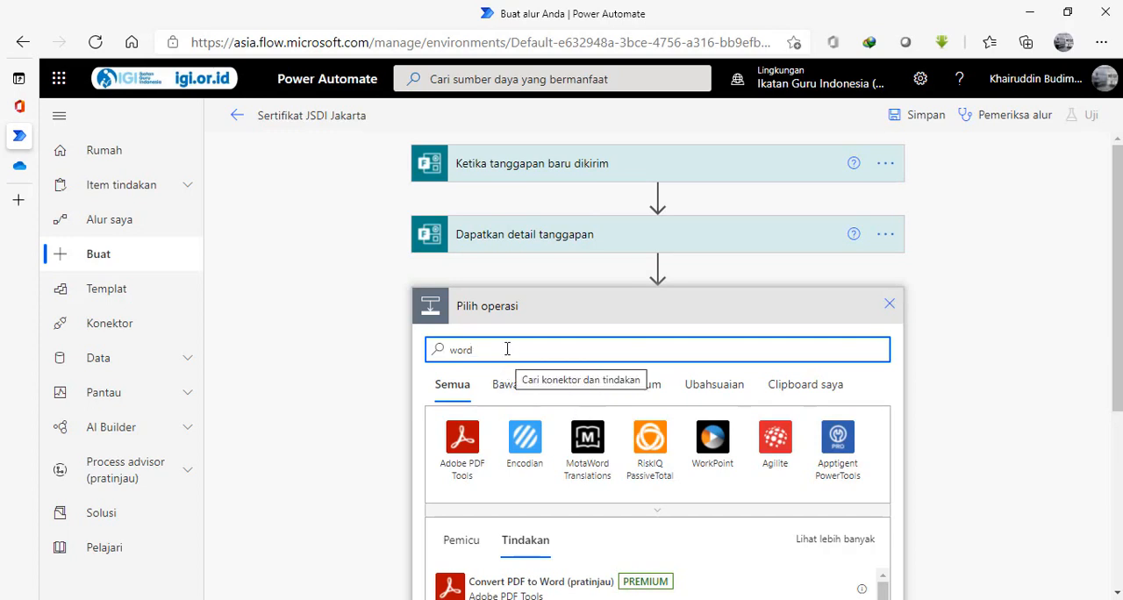
pyautogui.write('s')
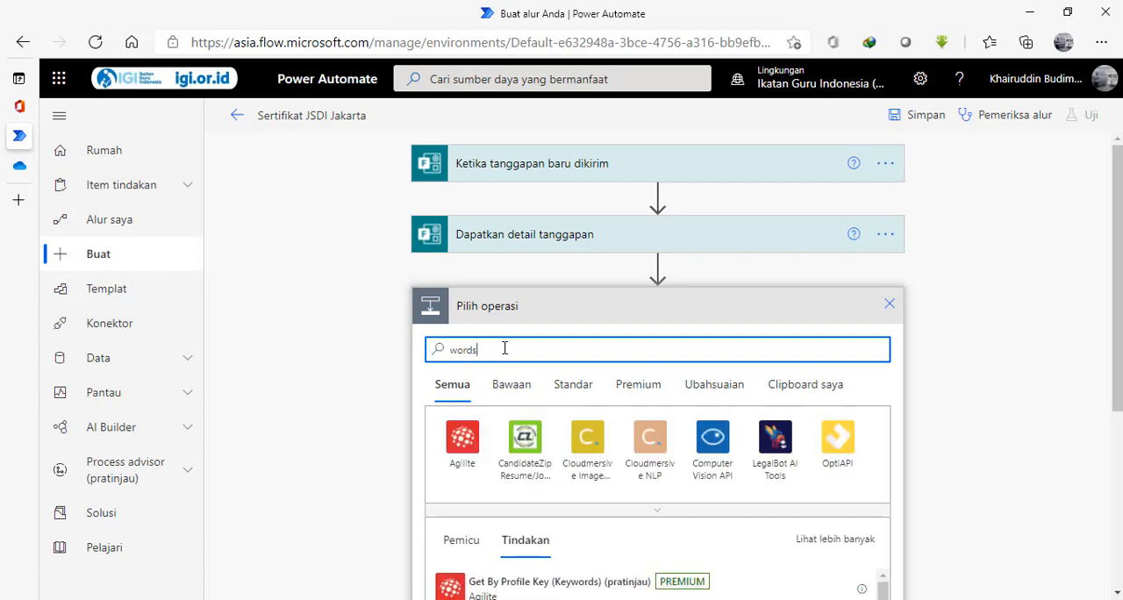
# Search the operations for "popula" instead and add the Word Online (Business) action "Populate a Microsoft Word template".
pyautogui.press('BackSpace')
pyautogui.press('BackSpace')
pyautogui.press('BackSpace')
pyautogui.press('BackSpace')
pyautogui.press('BackSpace')
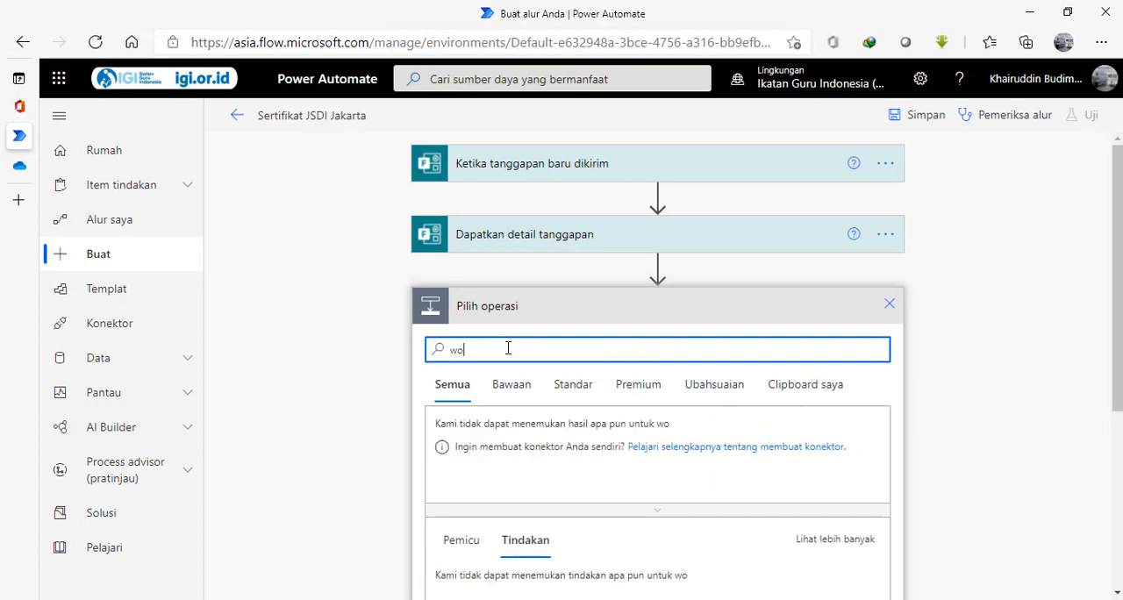
pyautogui.write('p')
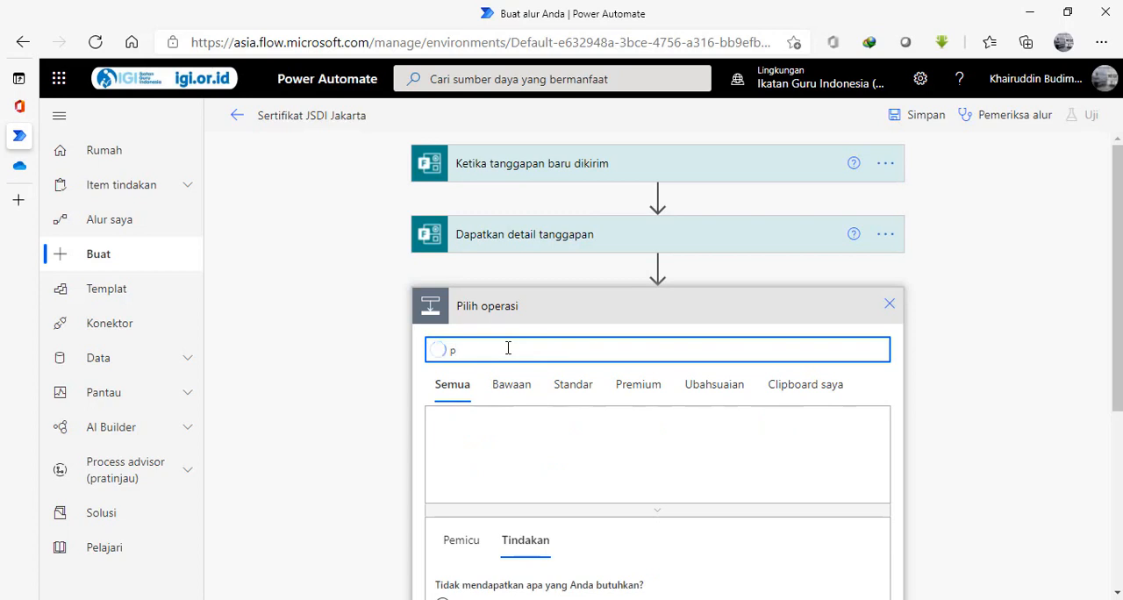
pyautogui.write('iopula')
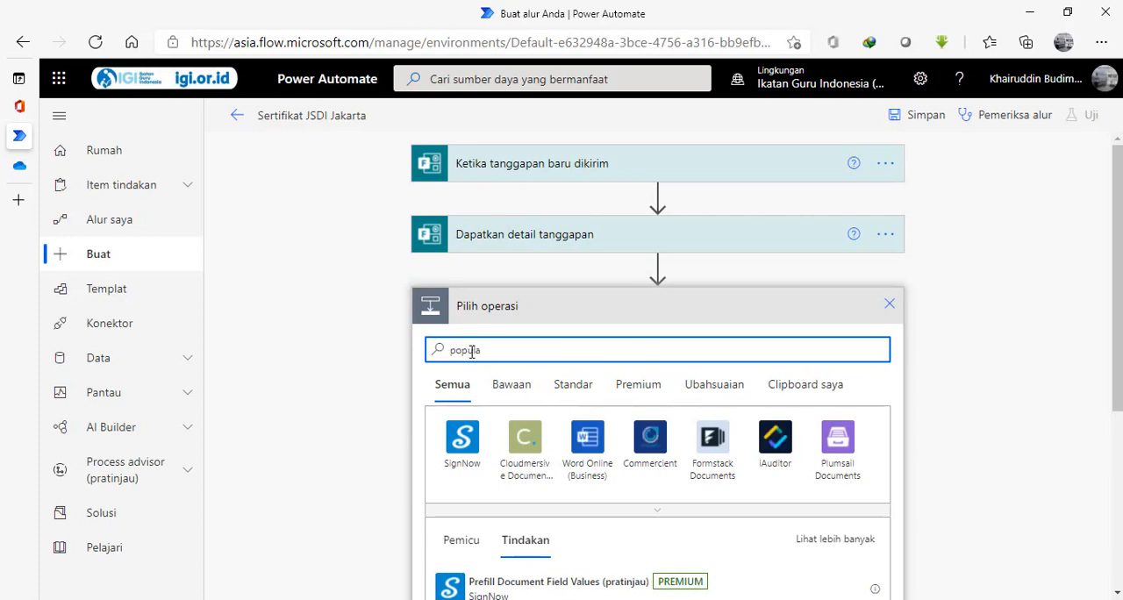
pyautogui.click(590, 439)
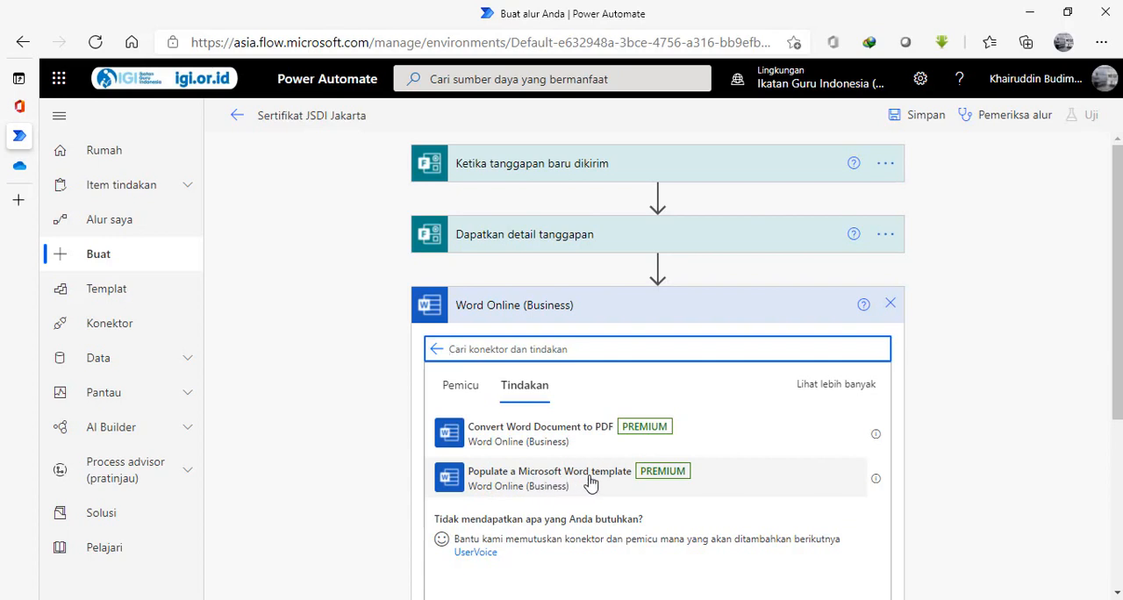
pyautogui.click(541, 484)
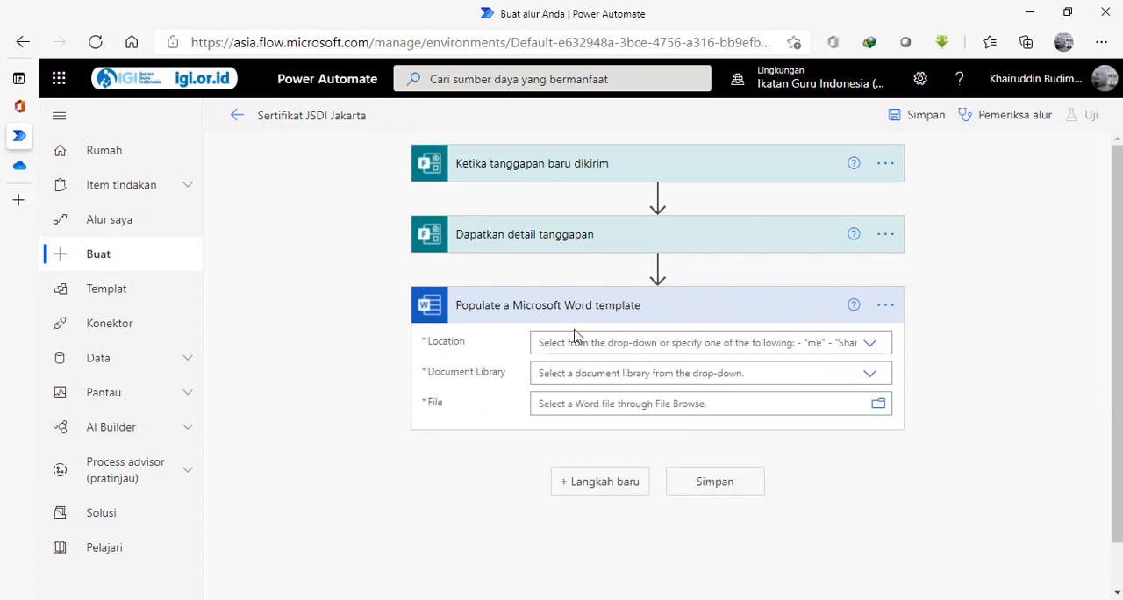
# Set the Word template action's location to OneDrive for Business and its document library to OneDrive.
pyautogui.click(870, 344)
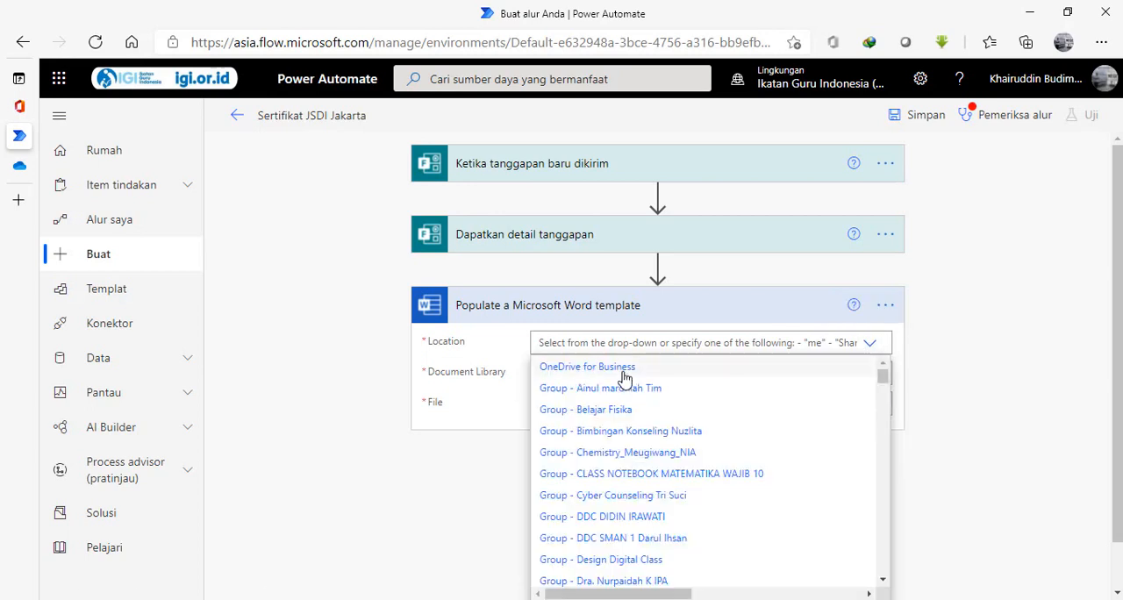
pyautogui.click(624, 368)
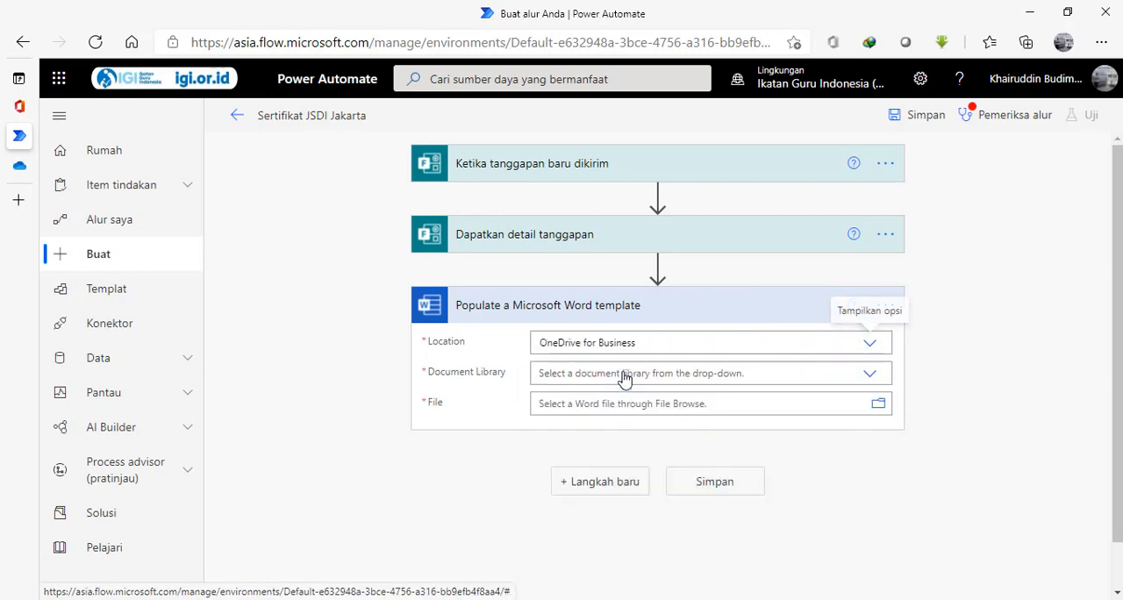
pyautogui.click(871, 377)
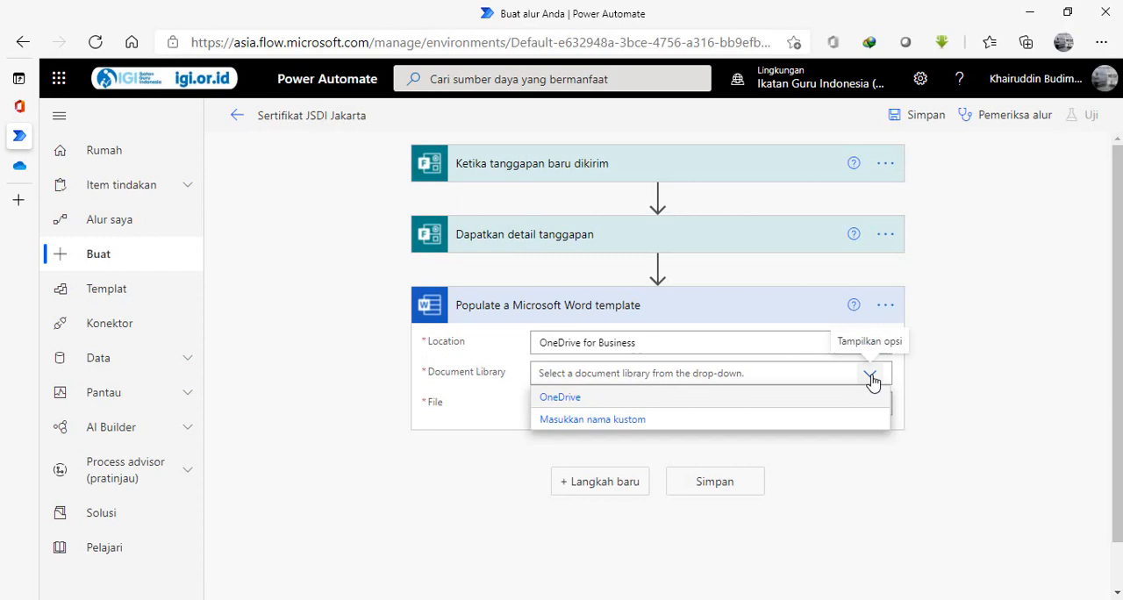
pyautogui.click(750, 399)
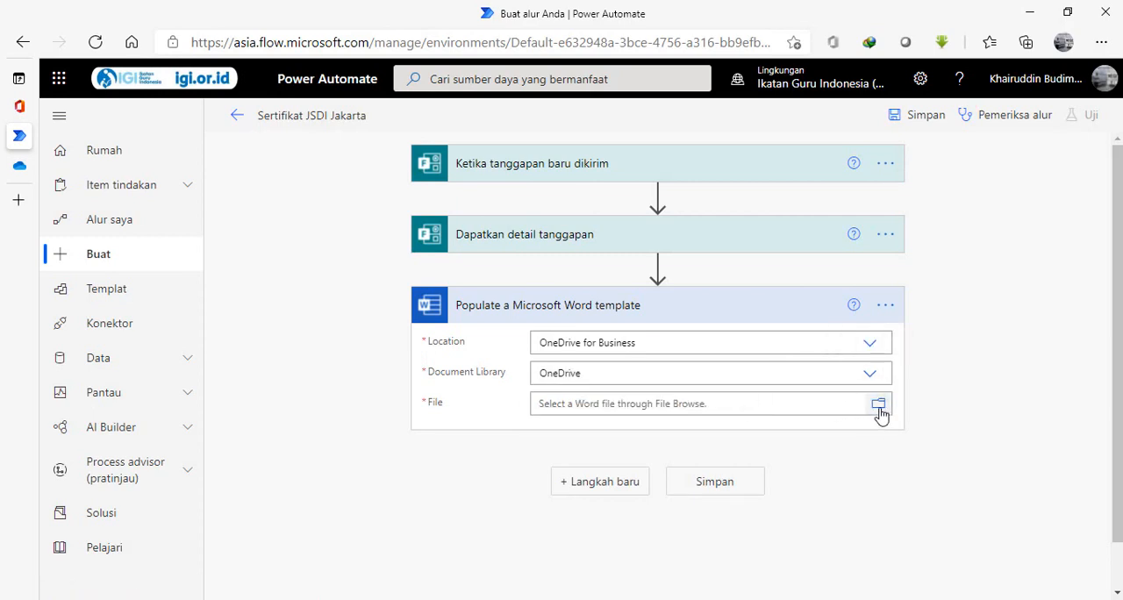
# Choose Sertifikat Webinar Epson JSDI.docx from the JSDI Jakarta folder as the template file.
pyautogui.click(878, 405)
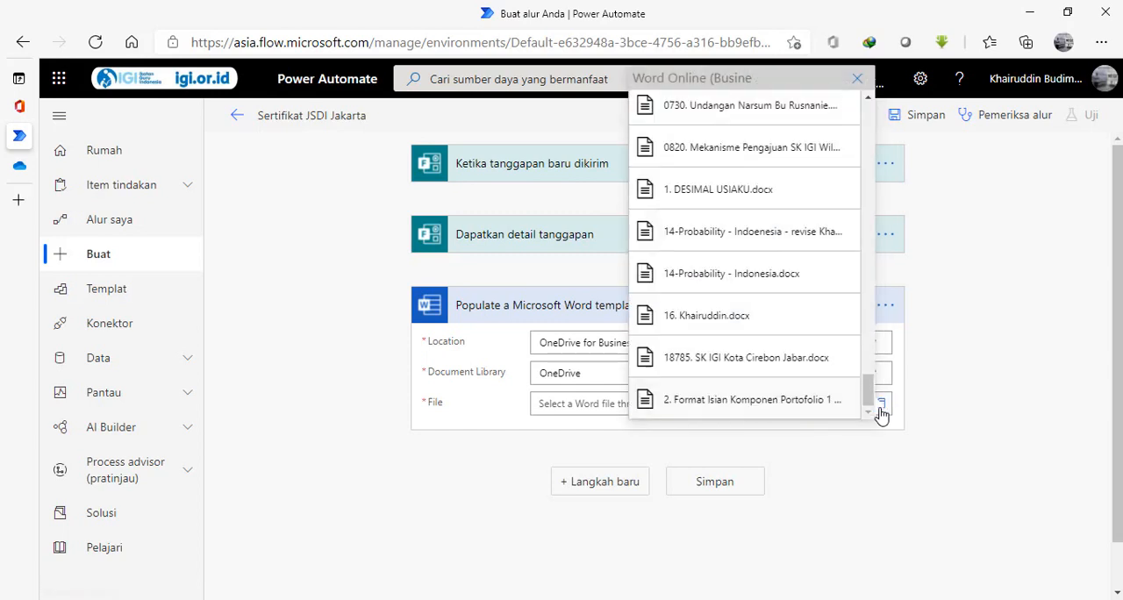
pyautogui.moveTo(869, 386); pyautogui.dragTo(860, 196)
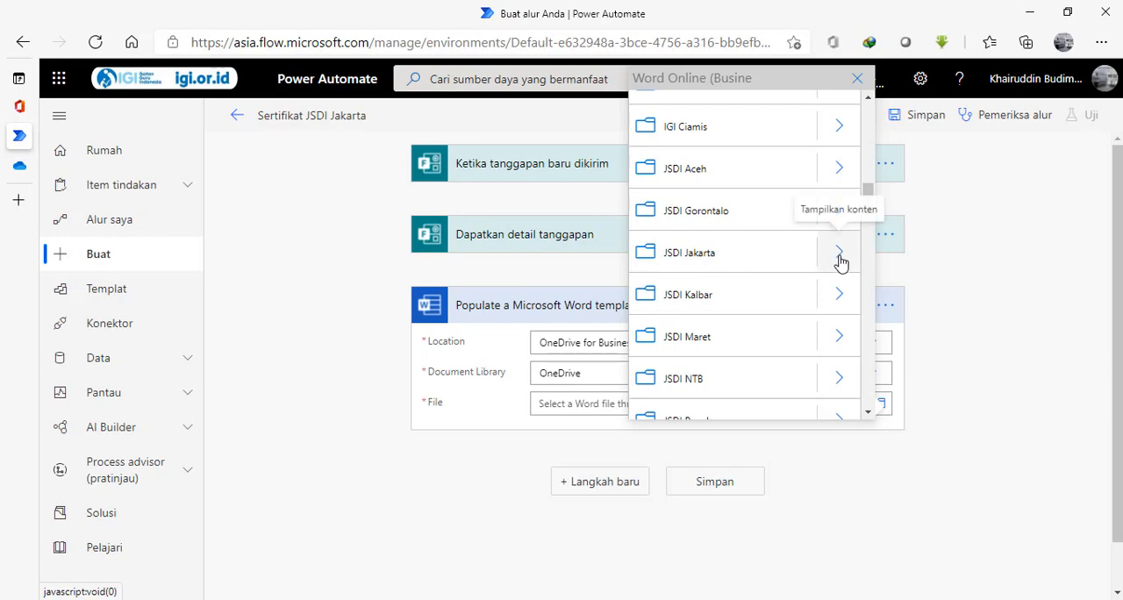
pyautogui.click(839, 254)
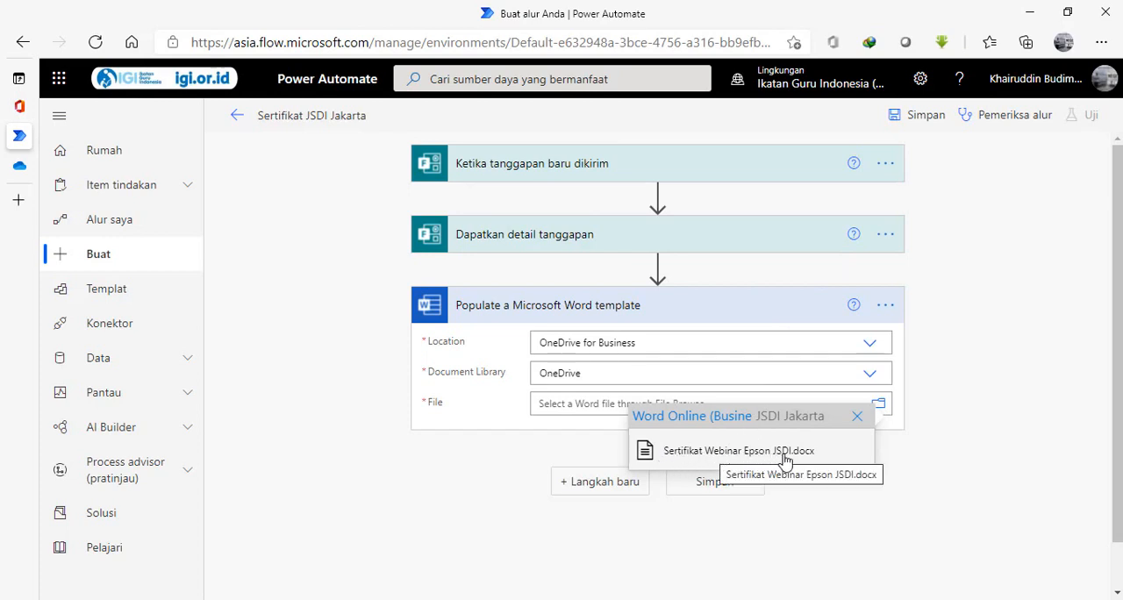
pyautogui.click(727, 458)
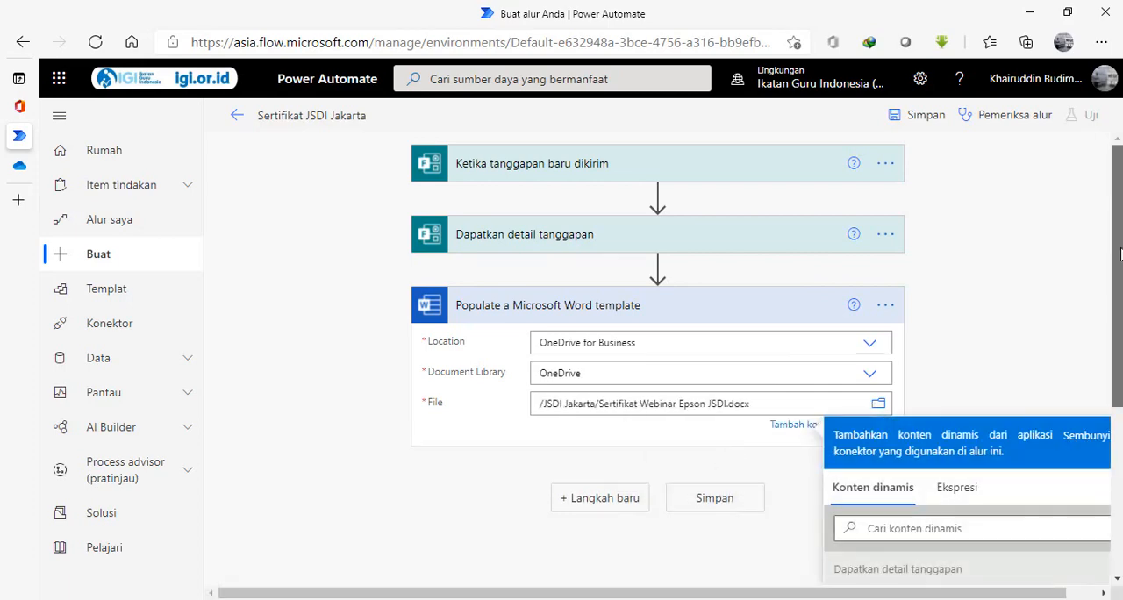
# Fill the template's Narasumber field with the form answer Pemateri and the first Tanggal field with Tanggal Kegiatan.
pyautogui.moveTo(1119, 255); pyautogui.dragTo(1119, 351)
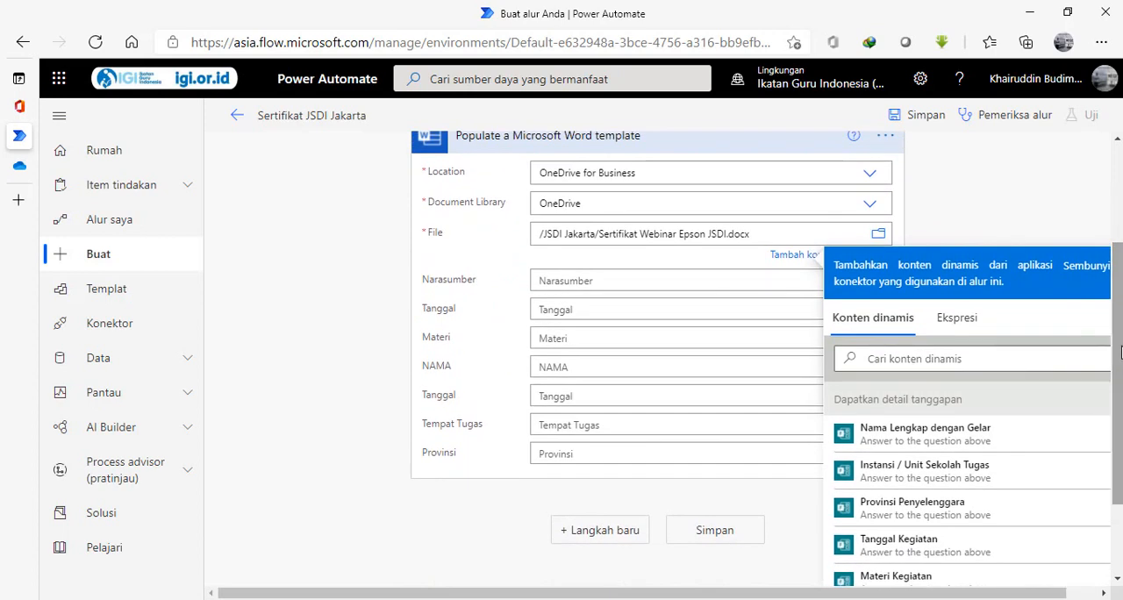
pyautogui.click(589, 278)
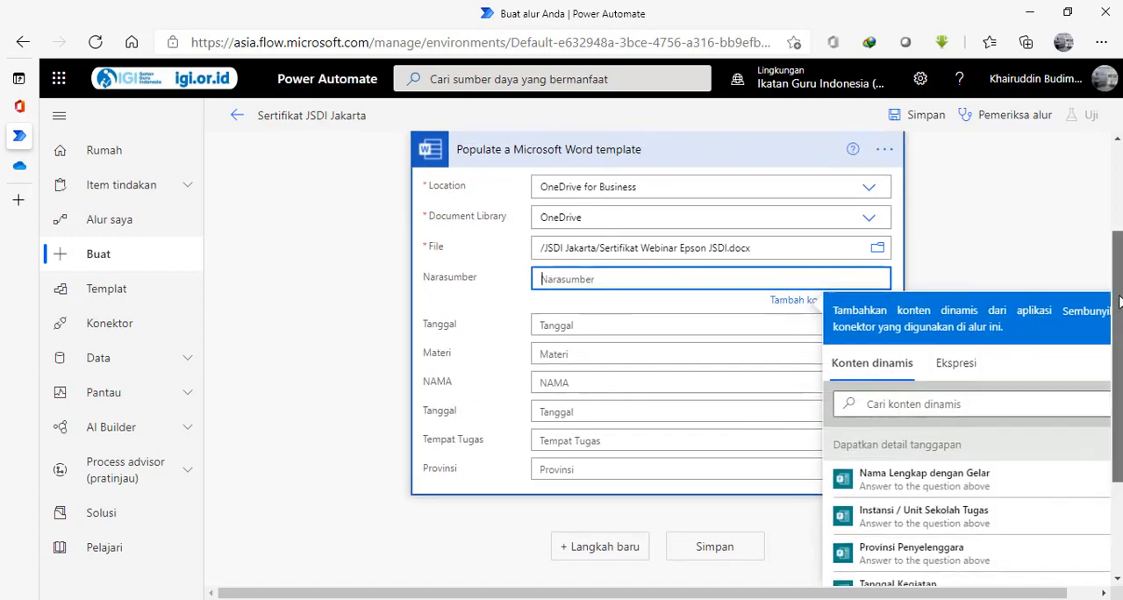
pyautogui.moveTo(1120, 317); pyautogui.dragTo(1114, 385)
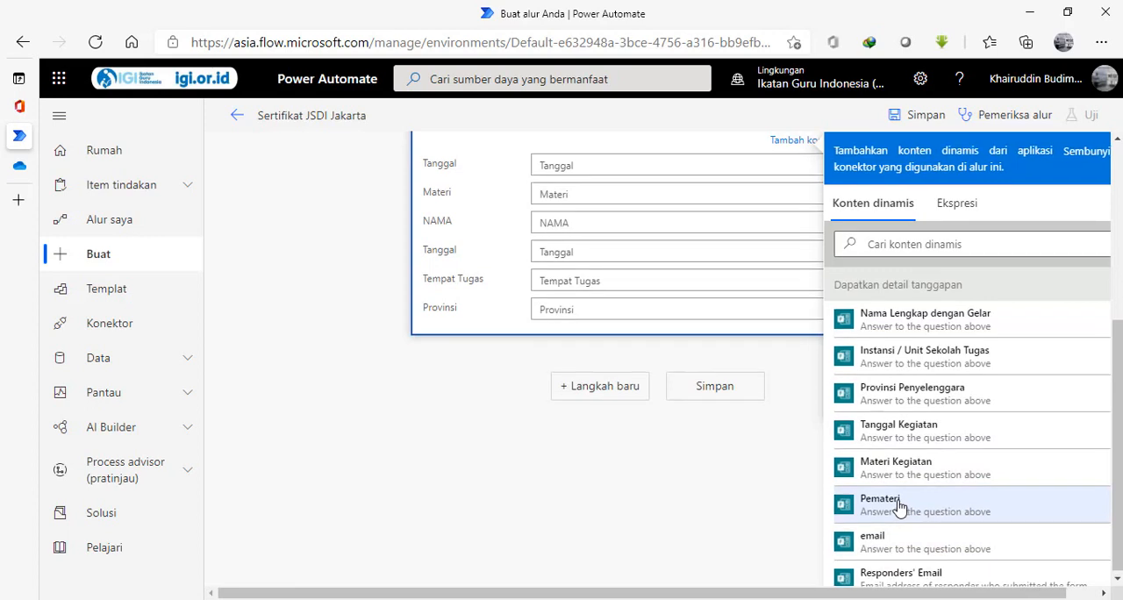
pyautogui.scroll(2, 1120, 464)
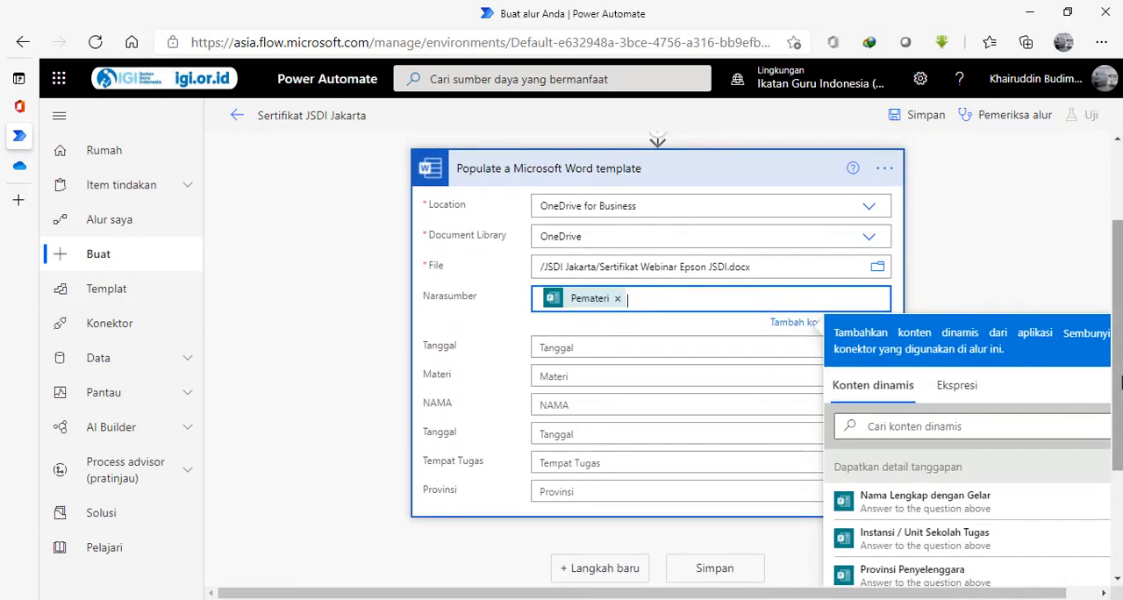
pyautogui.scroll(-1, 993, 500)
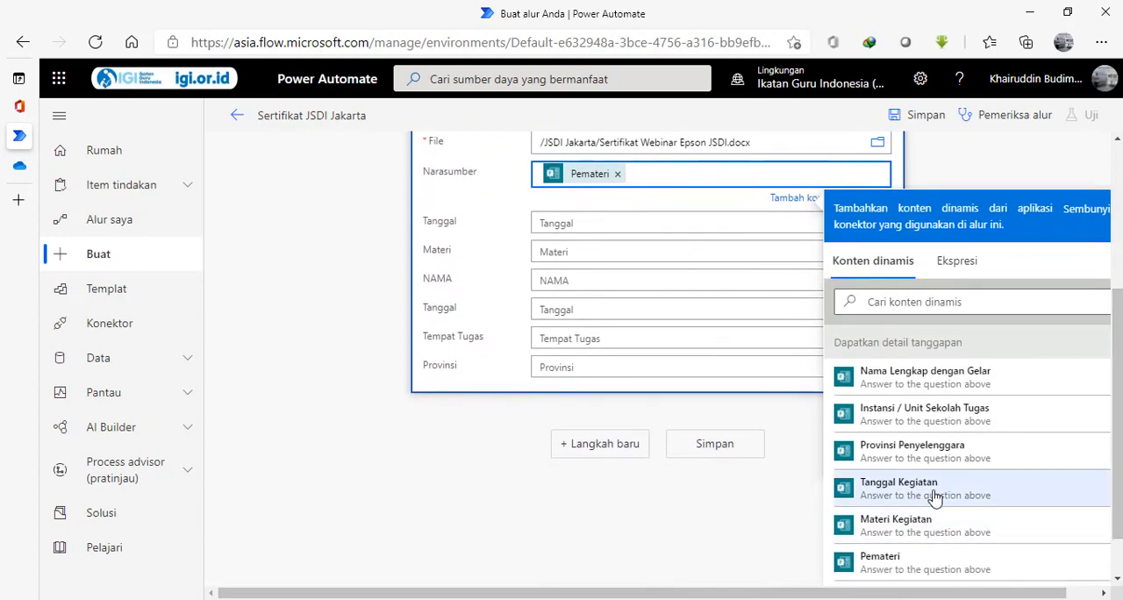
pyautogui.click(672, 222)
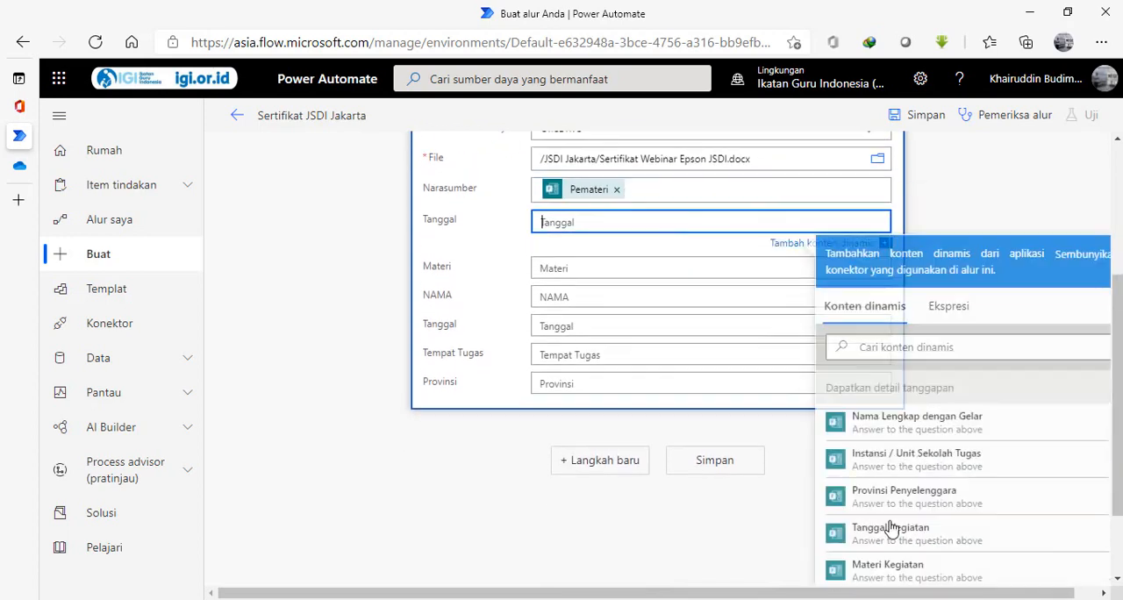
pyautogui.click(923, 537)
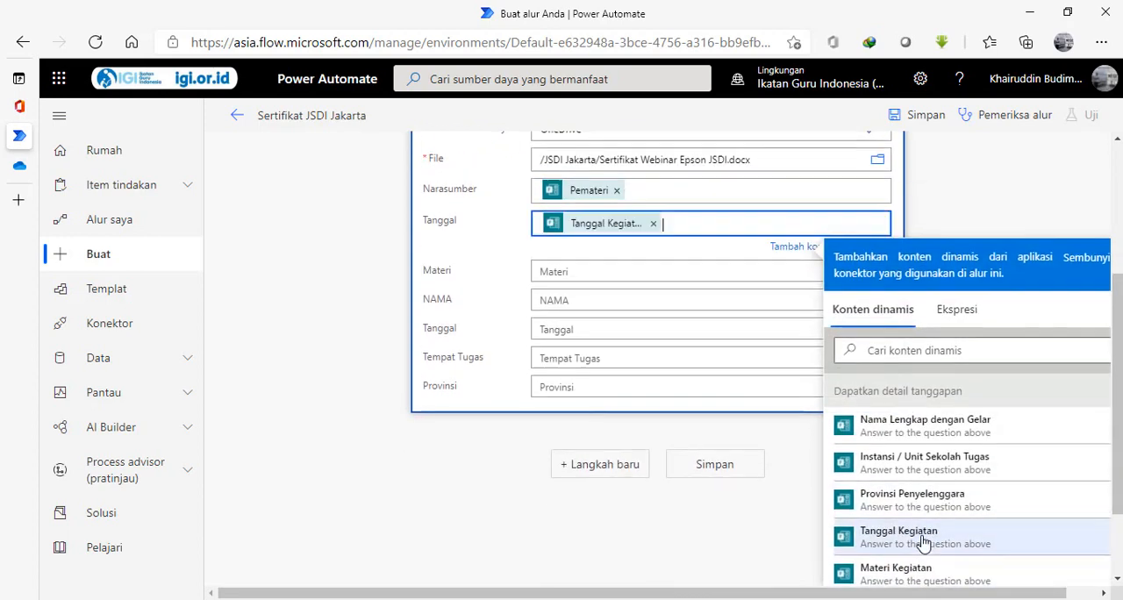
# Fill the template's Materi field with the form answer Materi Kegiatan and the NAMA field with Nama Lengkap dengan Gelar.
pyautogui.click(630, 270)
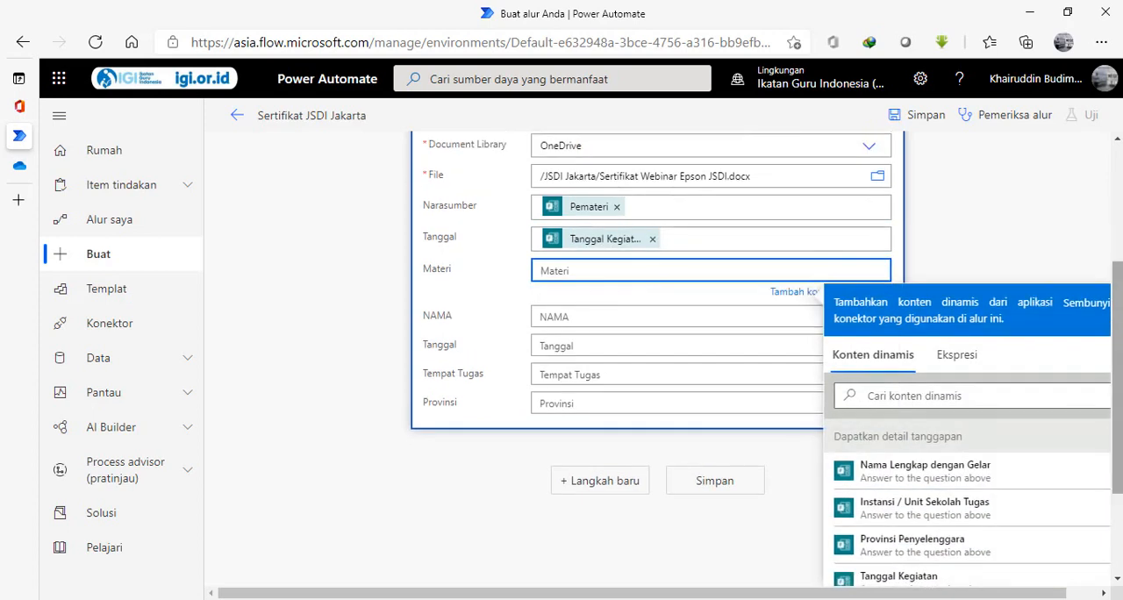
pyautogui.moveTo(1119, 403); pyautogui.dragTo(1118, 479)
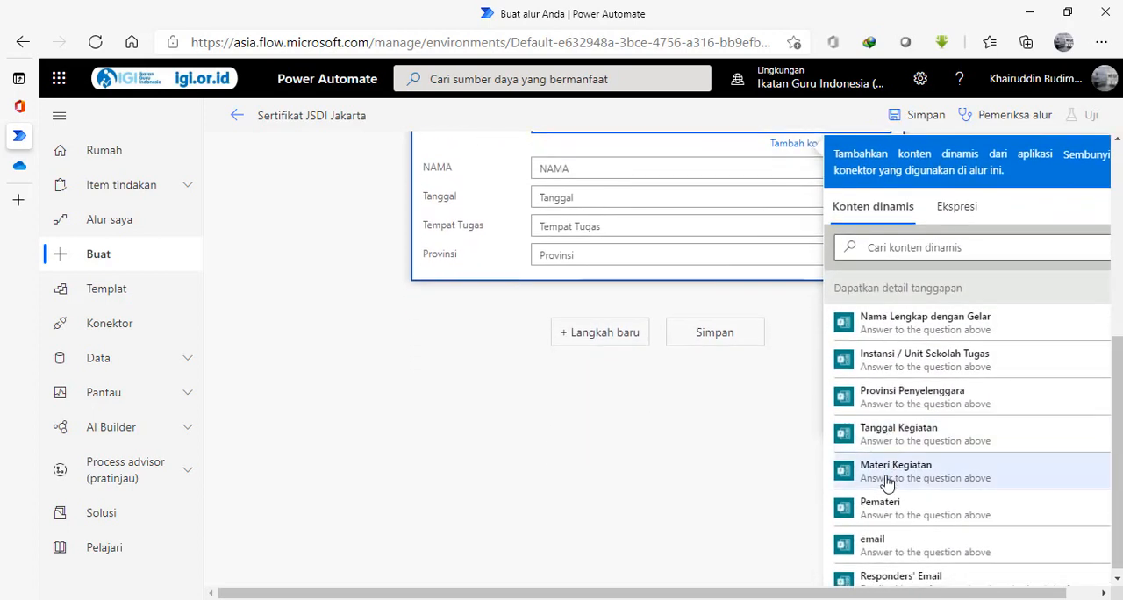
pyautogui.click(886, 471)
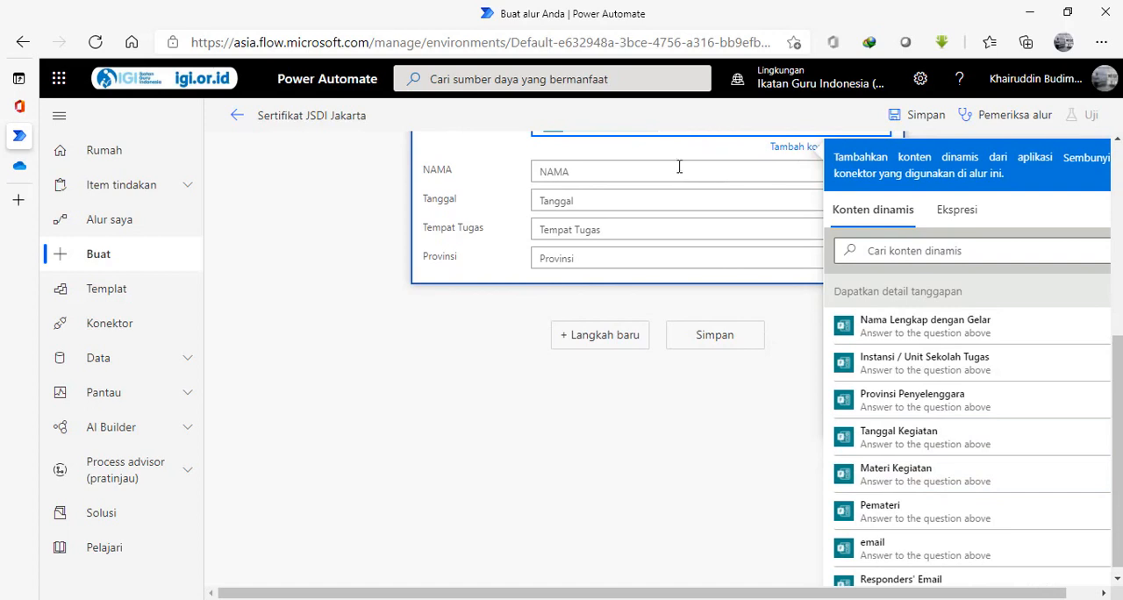
pyautogui.click(679, 171)
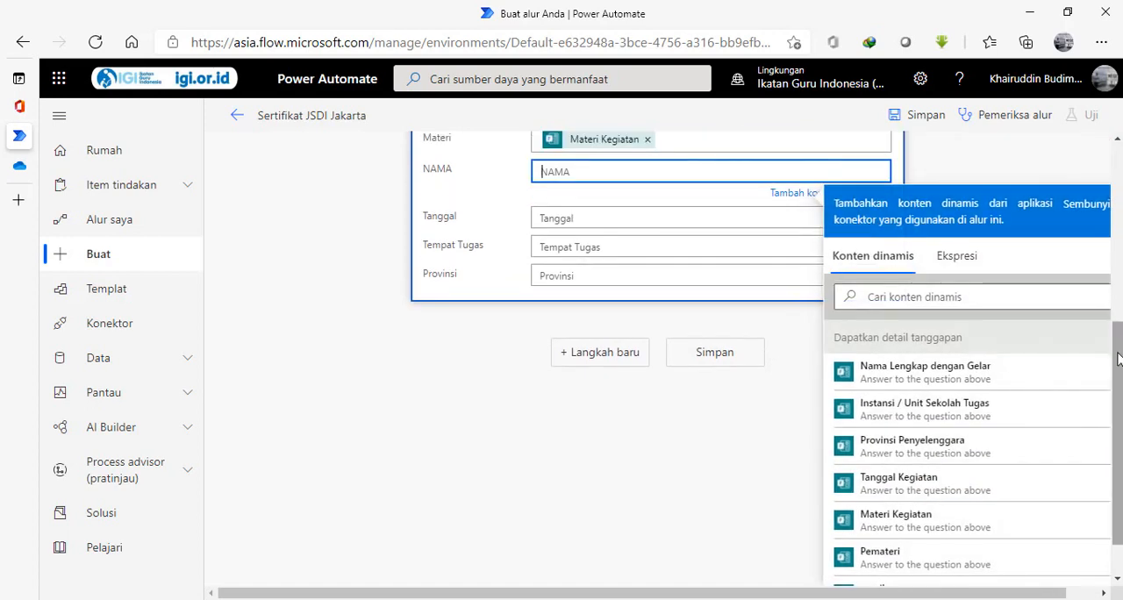
pyautogui.scroll(-2, 1118, 358)
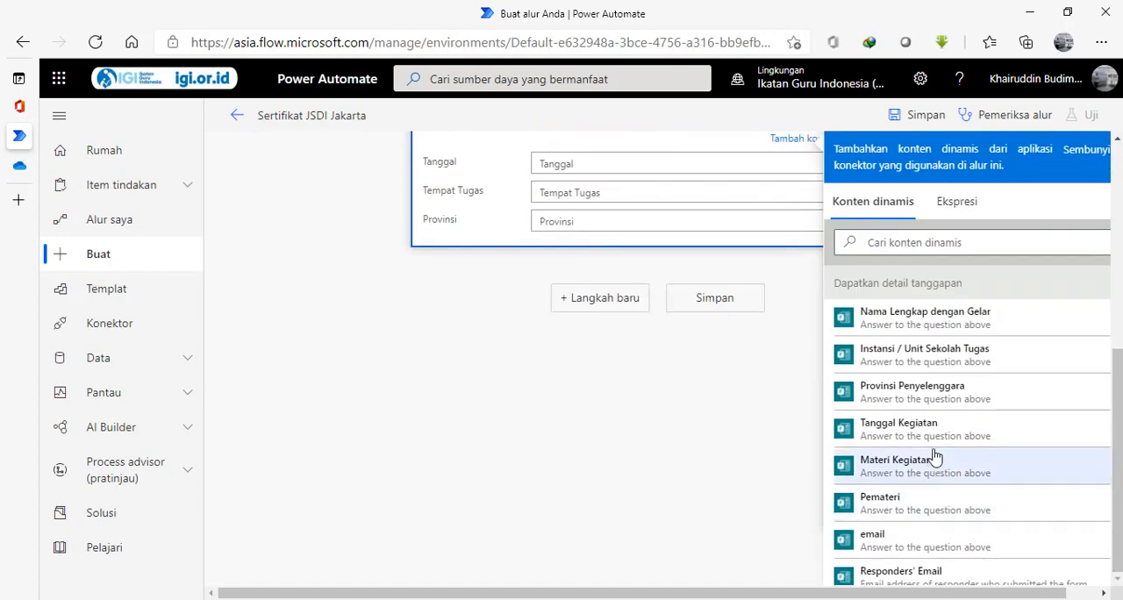
pyautogui.click(928, 325)
# Fill the template's second Tanggal field, below NAMA, with the form answer Tanggal Kegiatan.
pyautogui.scroll(1, 1116, 449)
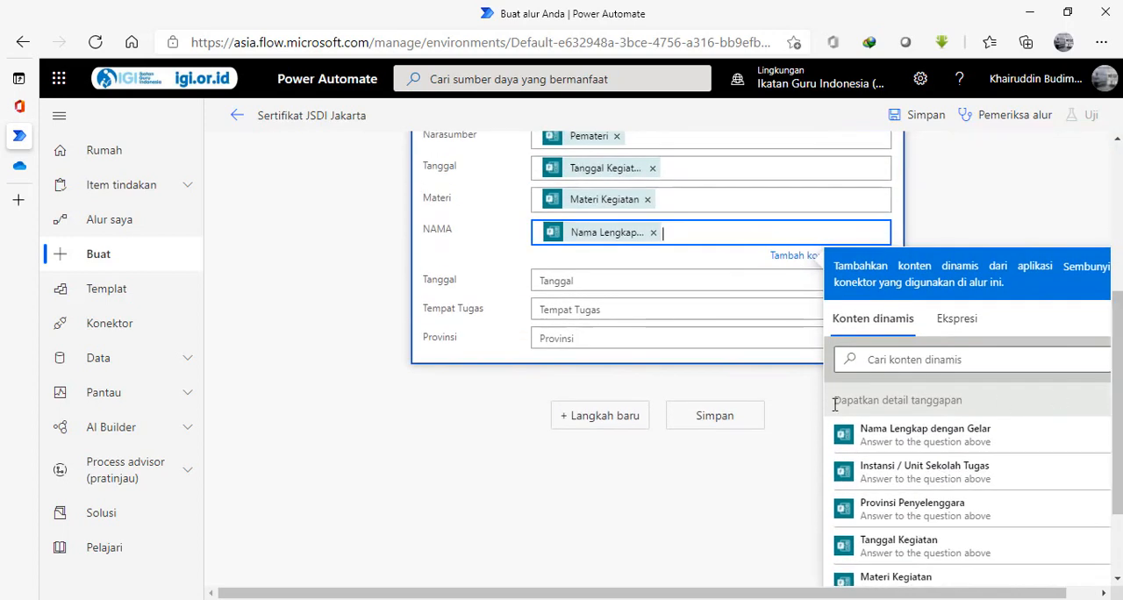
pyautogui.click(606, 280)
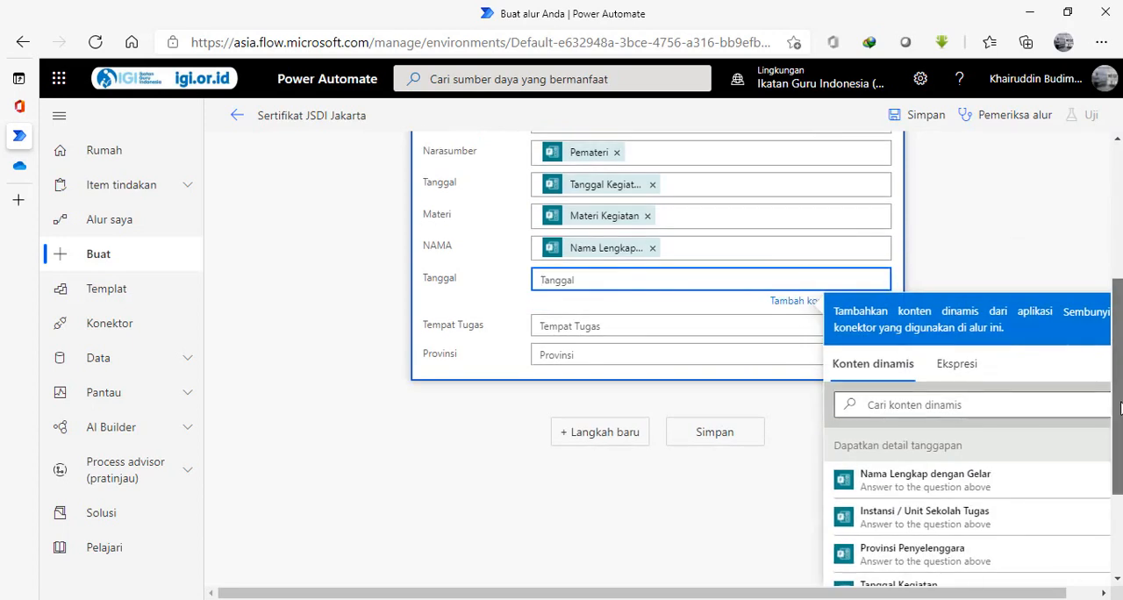
pyautogui.scroll(-1, 1117, 419)
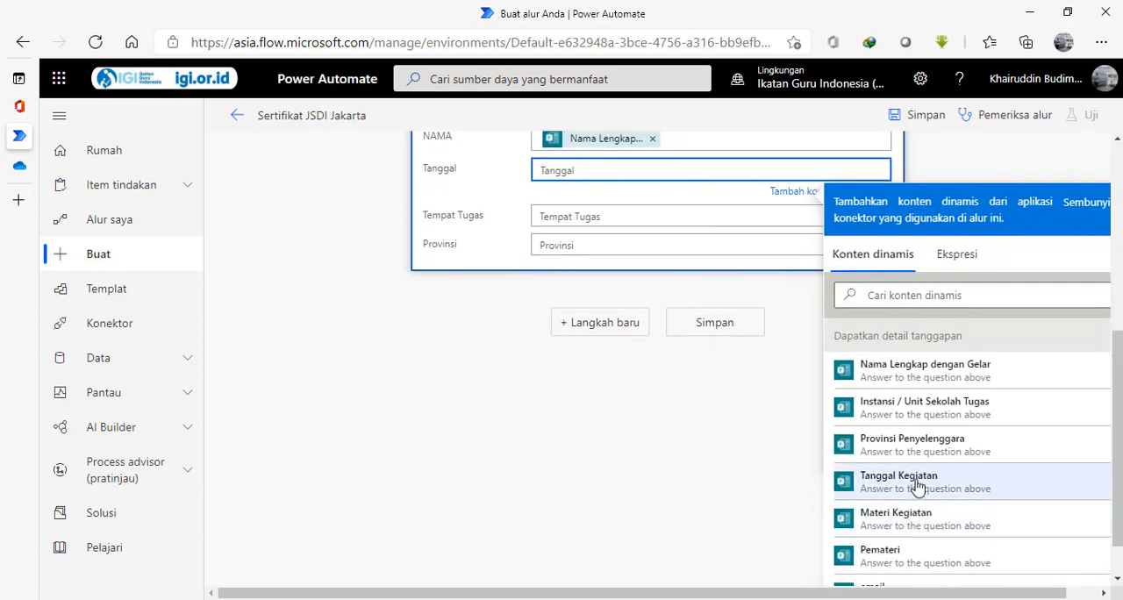
pyautogui.click(913, 482)
# Fill the template's Tempat Tugas field with the form answer Instansi / Unit Sekolah Tugas and the Provinsi field with Provinsi Penyelenggara.
pyautogui.scroll(1, 1117, 358)
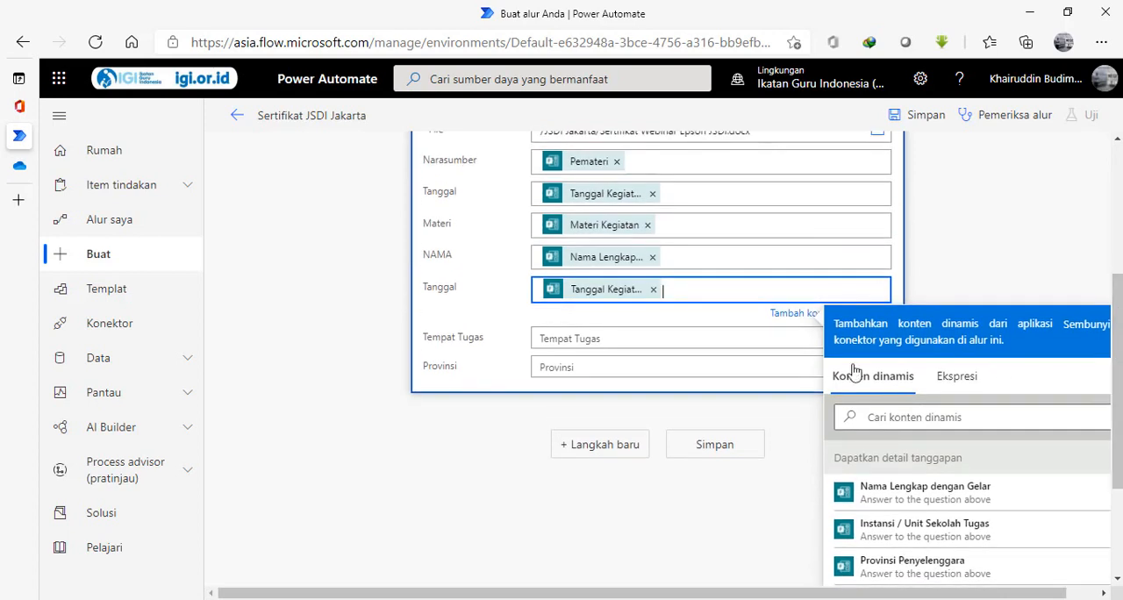
pyautogui.click(666, 338)
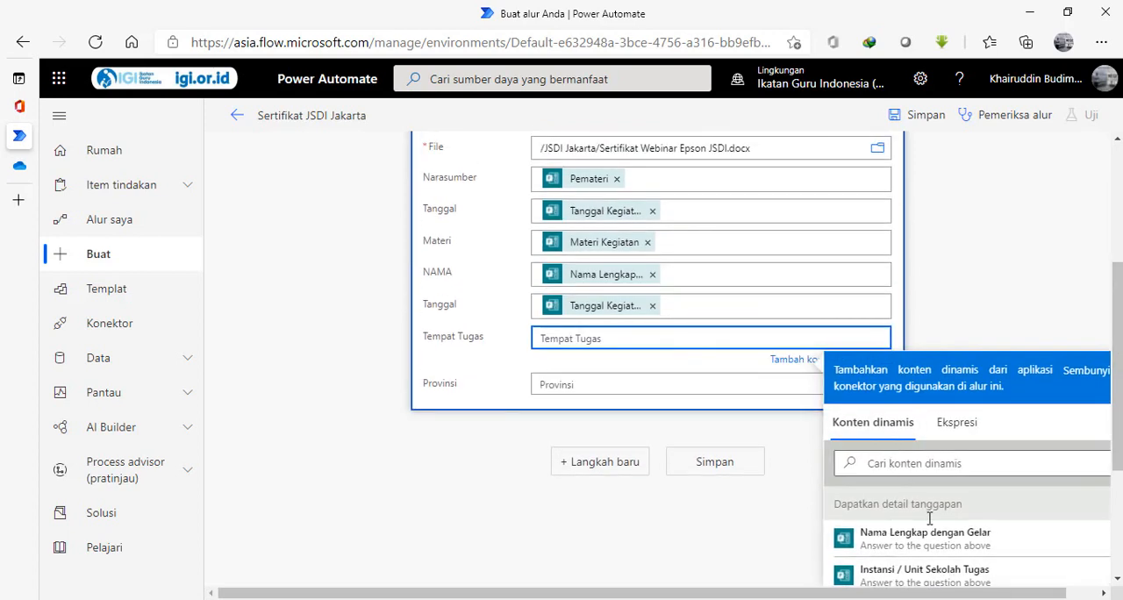
pyautogui.click(917, 575)
pyautogui.scroll(-2, 1119, 336)
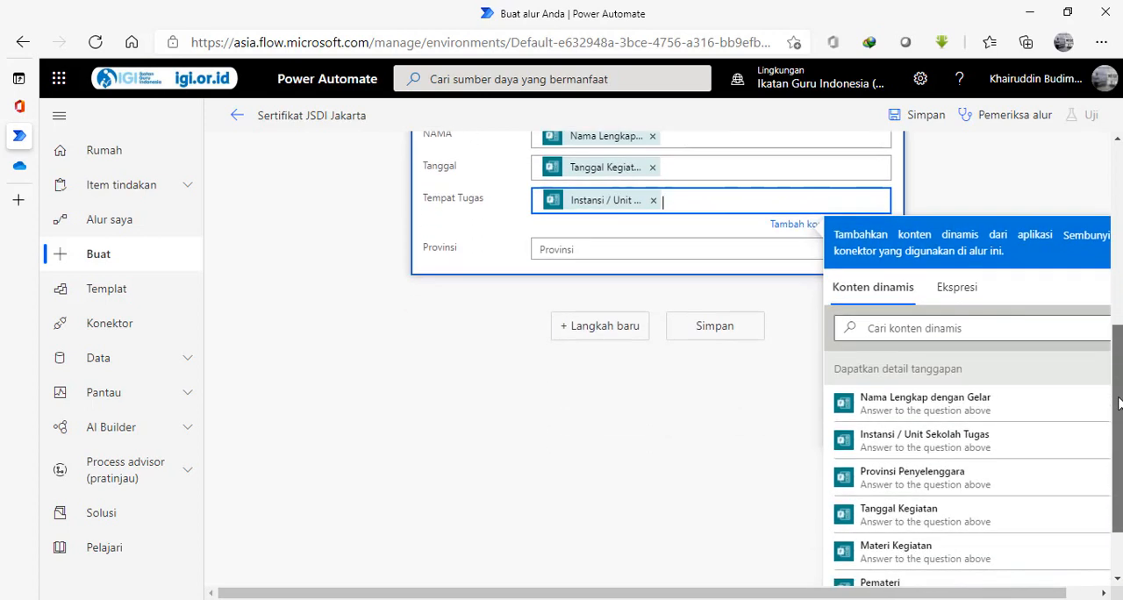
pyautogui.click(617, 242)
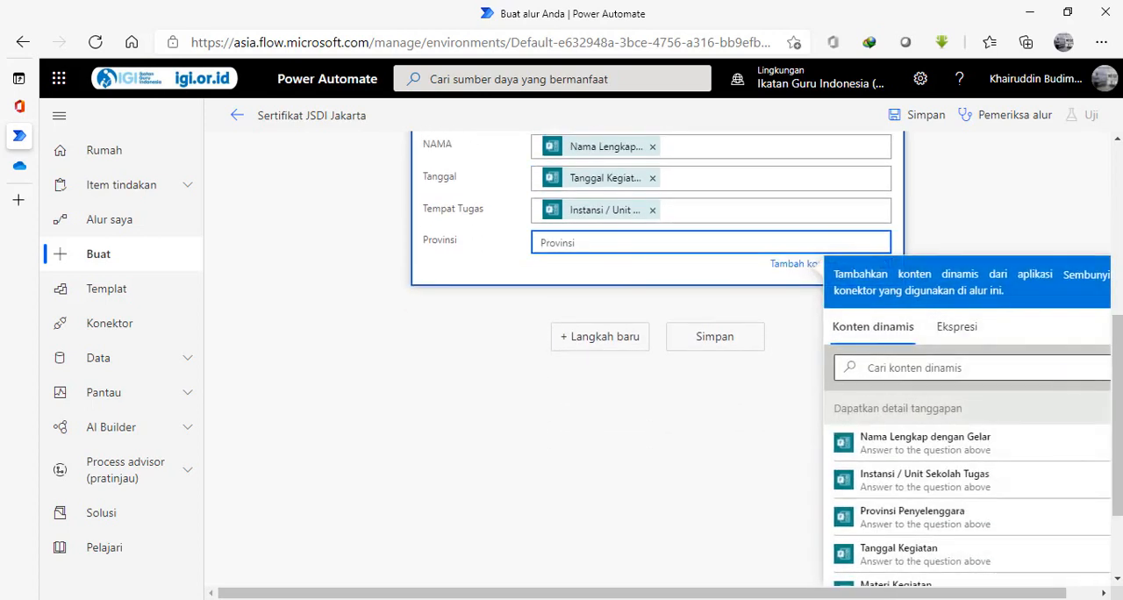
pyautogui.scroll(-1, 907, 472)
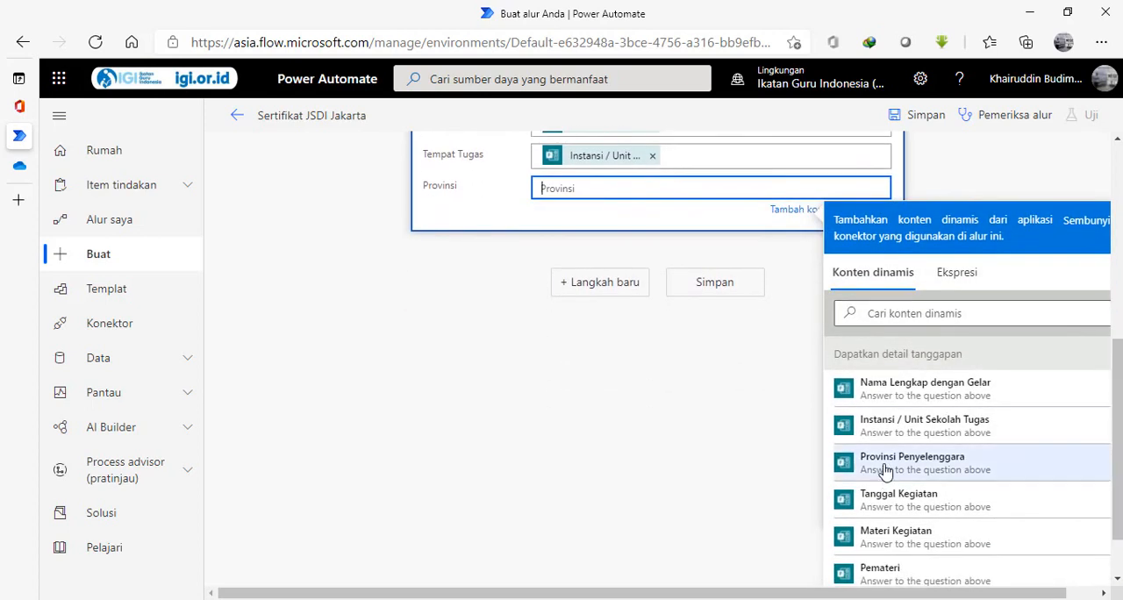
pyautogui.click(885, 466)
# Add a new flow step after the Word template action using the OneDrive for Business action Buat file.
pyautogui.moveTo(1119, 357); pyautogui.dragTo(1118, 299)
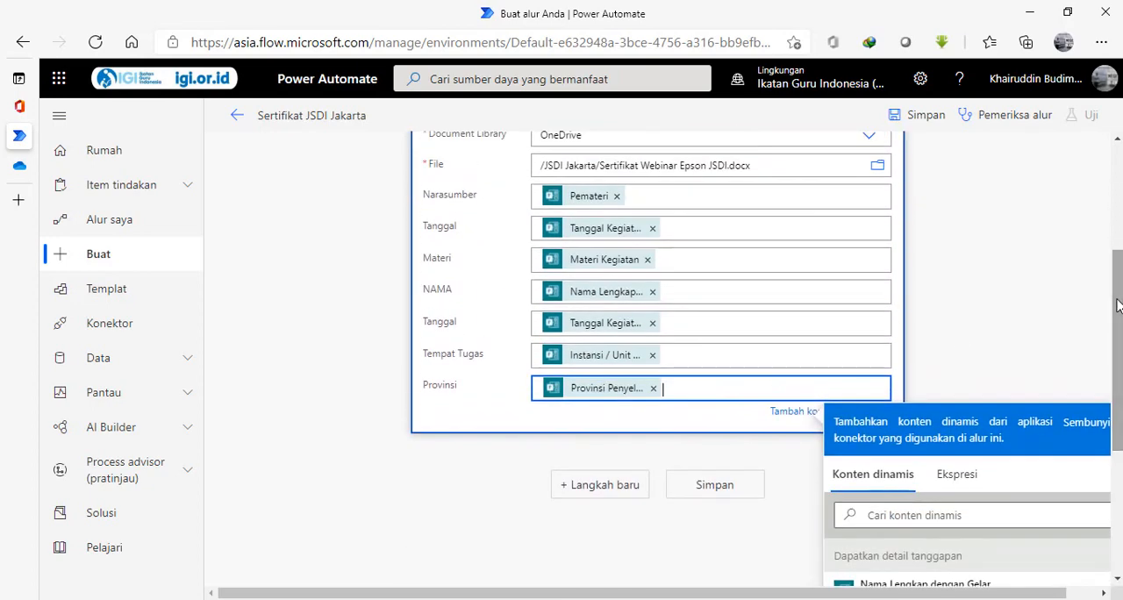
pyautogui.click(579, 488)
pyautogui.click(579, 488)
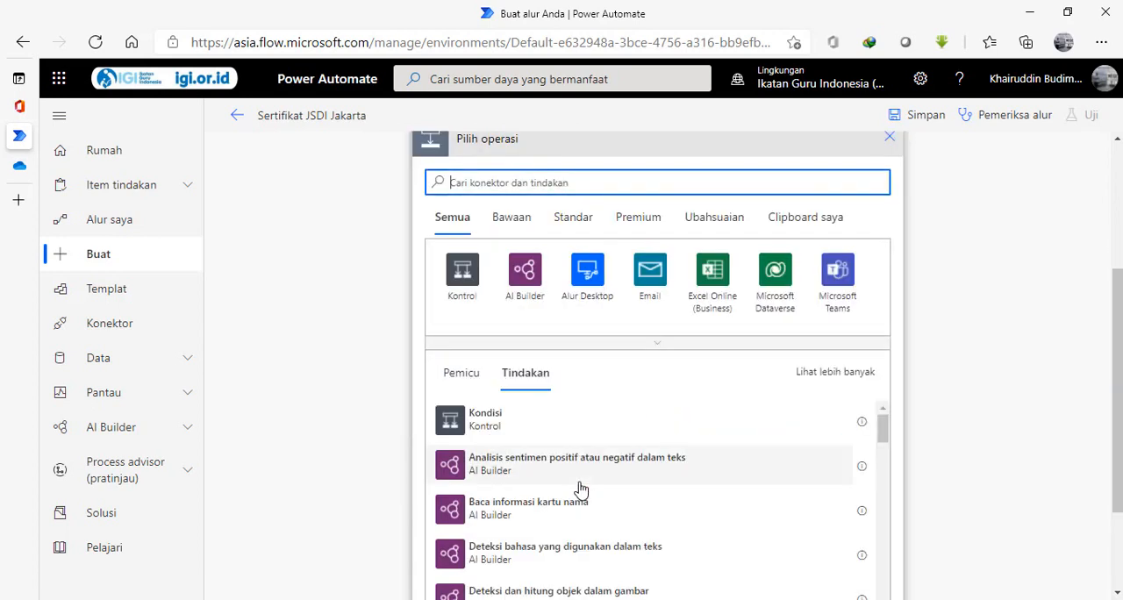
pyautogui.scroll(2, 1116, 421)
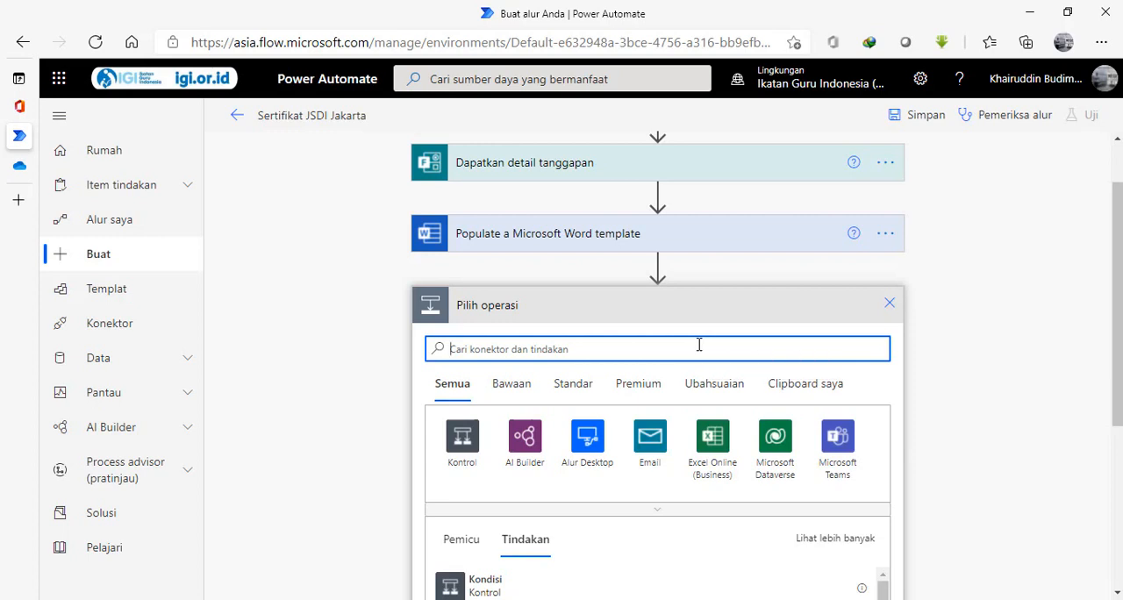
pyautogui.write('one')
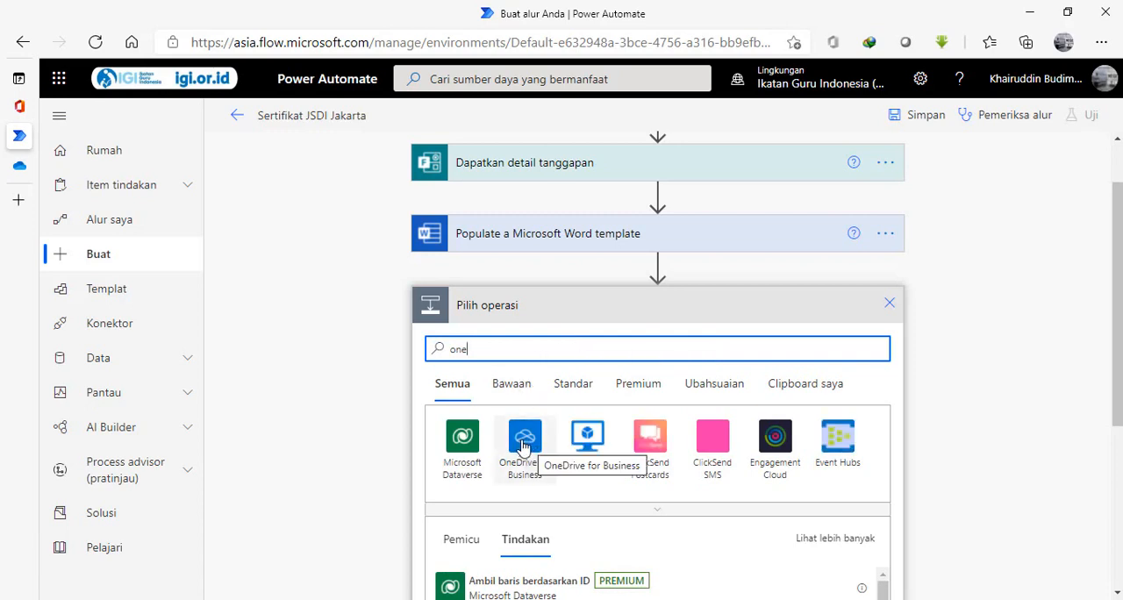
pyautogui.click(523, 446)
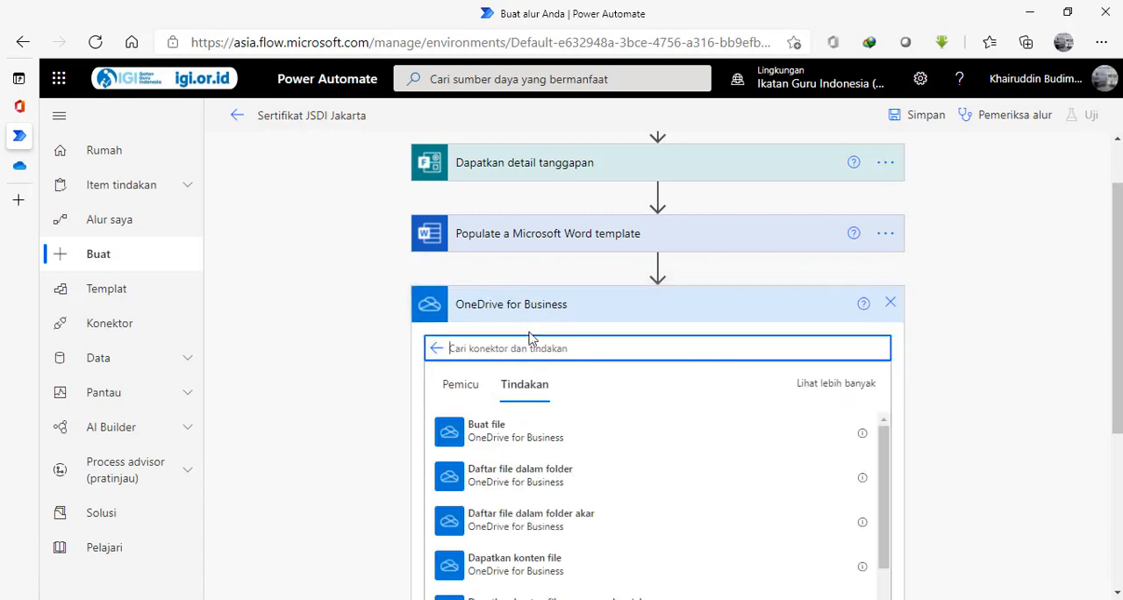
pyautogui.click(1109, 305)
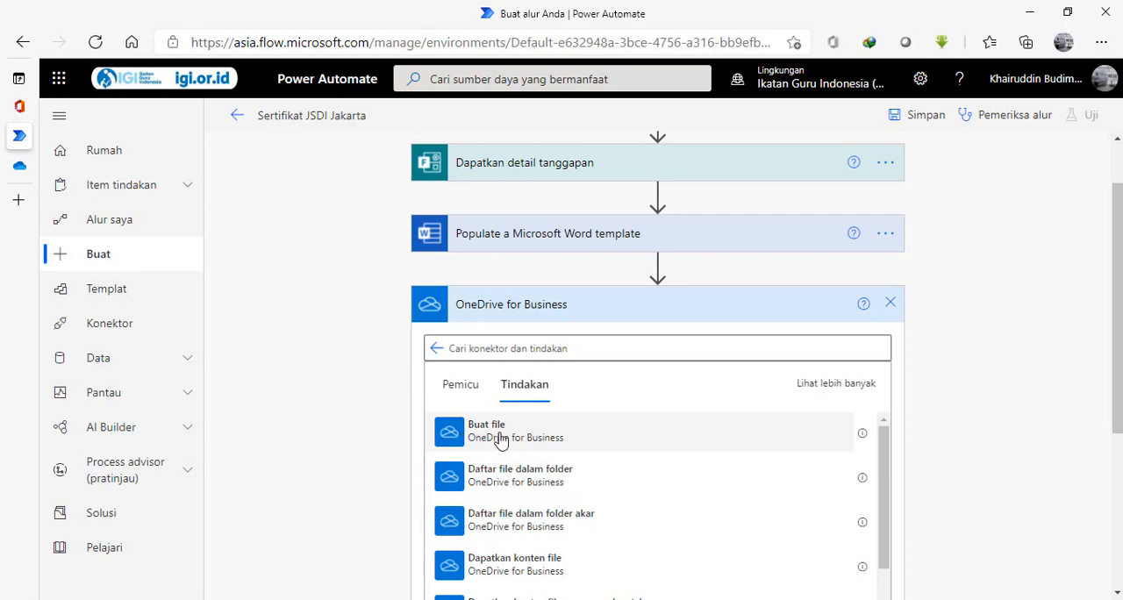
pyautogui.click(737, 439)
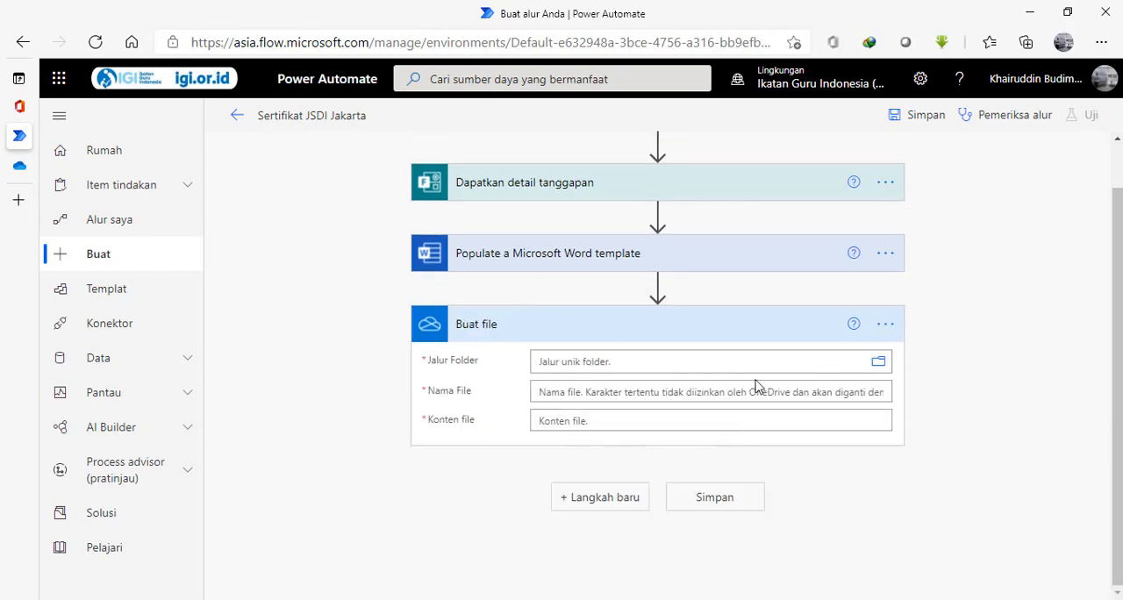
# Set the Buat file action's folder path to the JSDI Jakarta folder in OneDrive.
pyautogui.click(878, 363)
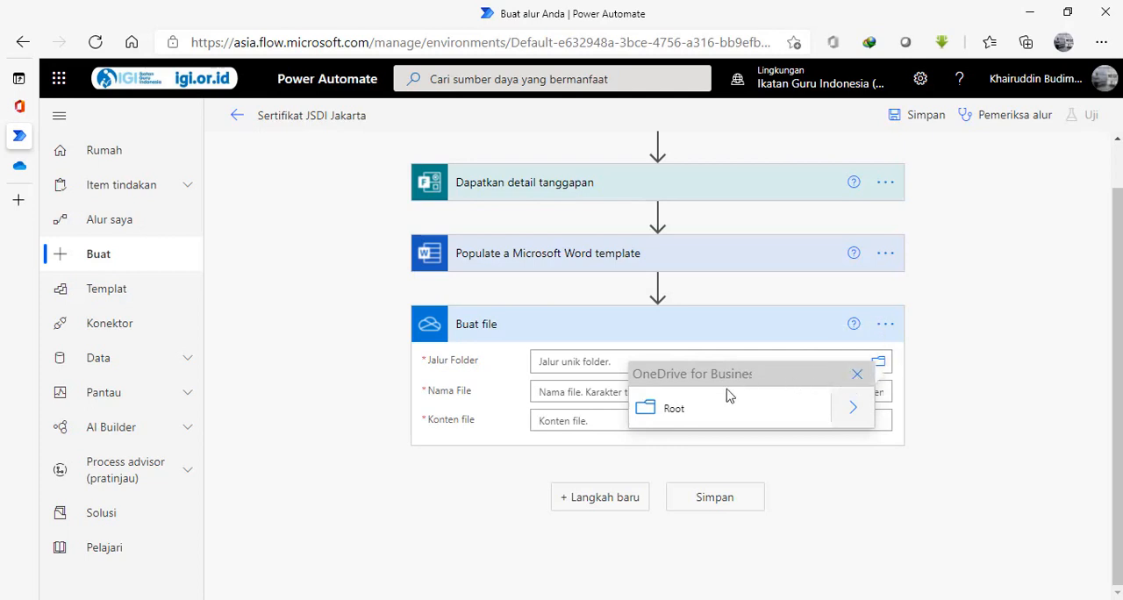
pyautogui.click(854, 411)
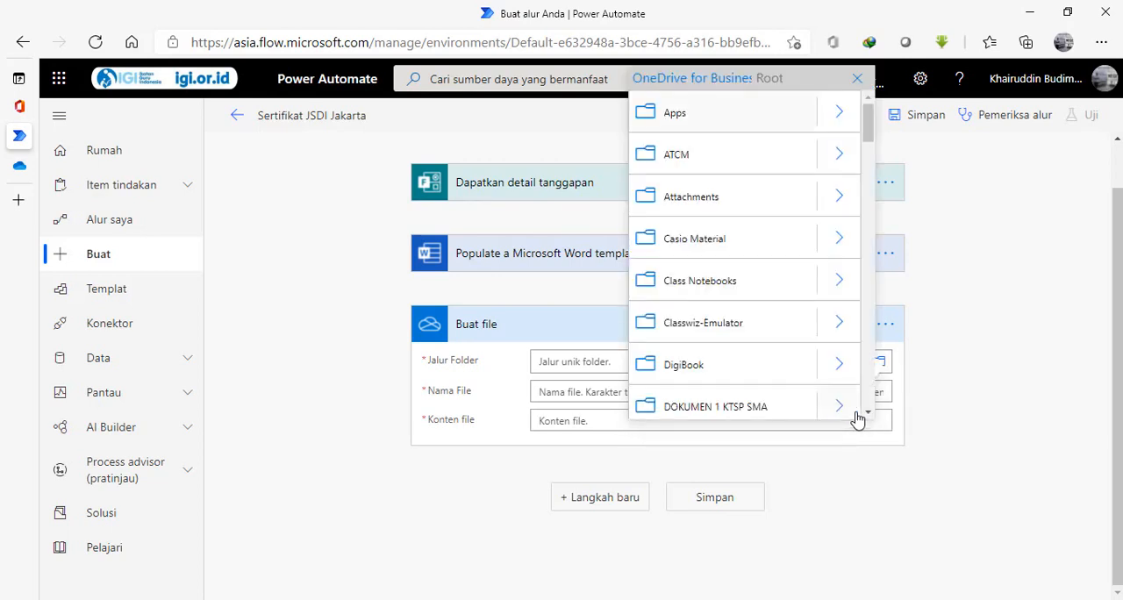
pyautogui.moveTo(867, 132); pyautogui.dragTo(869, 226)
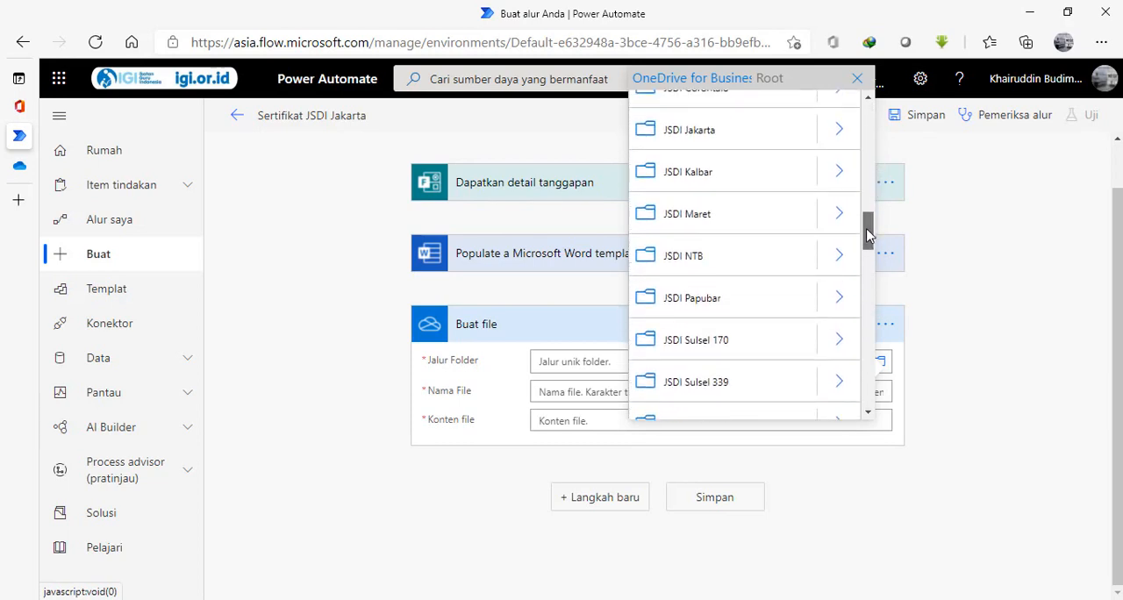
pyautogui.click(680, 138)
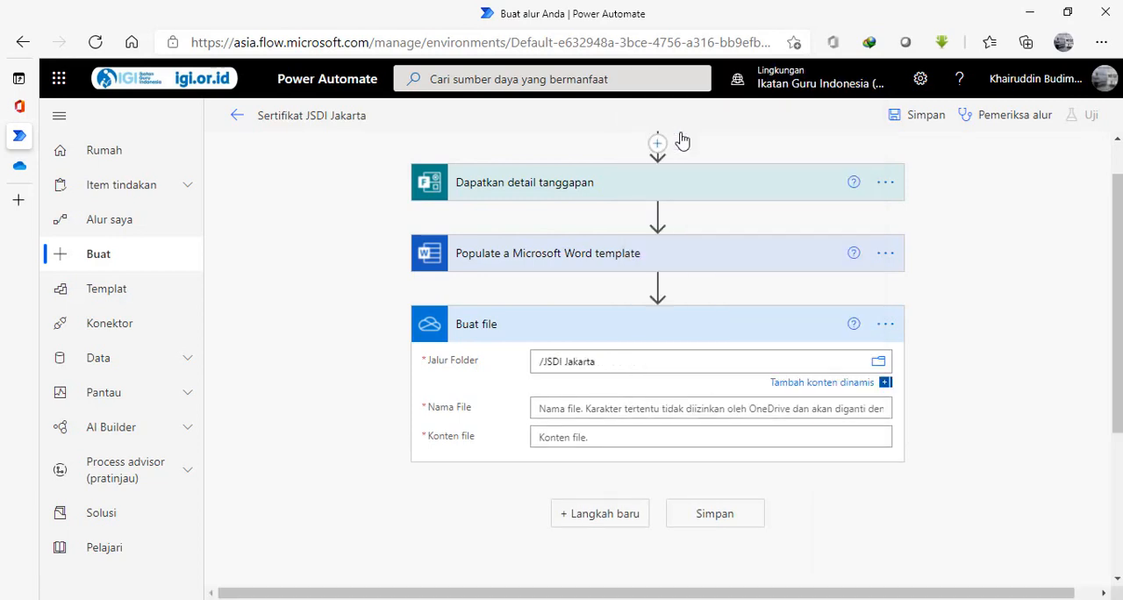
# Name the created file sertifikatbetawi.docx and set its file content to the Microsoft Word document from the template action.
pyautogui.click(593, 409)
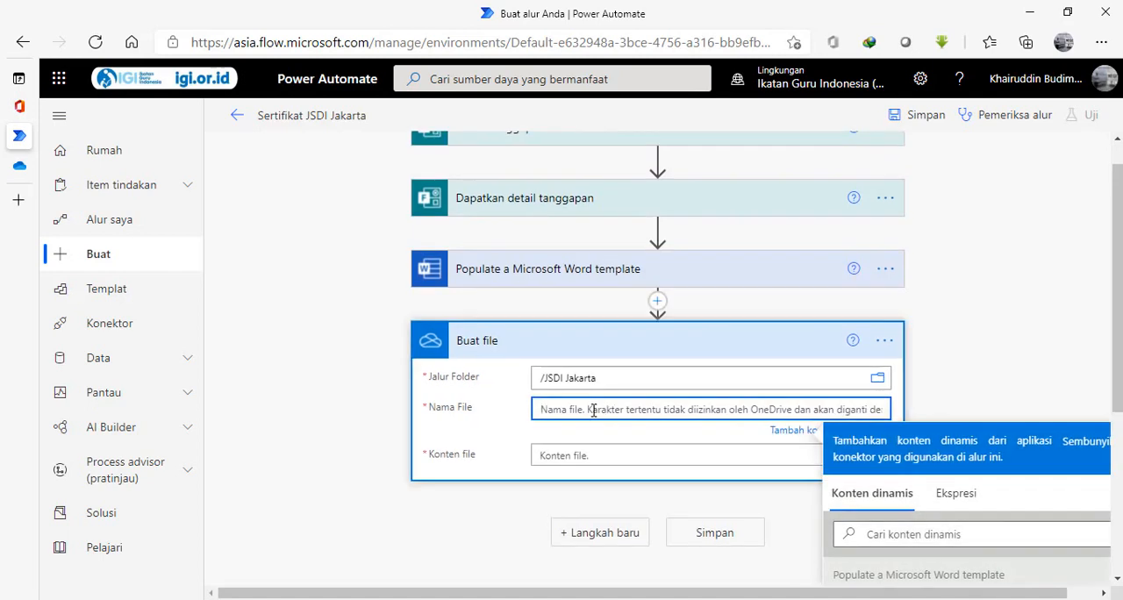
pyautogui.write('sertifikatbetawi.docx')
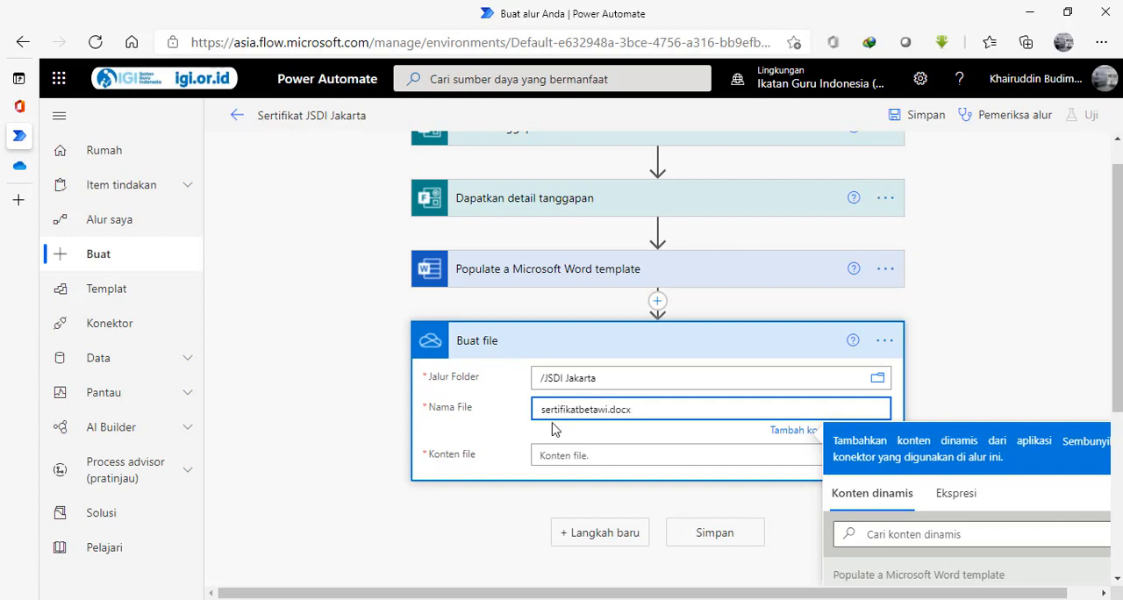
pyautogui.click(631, 452)
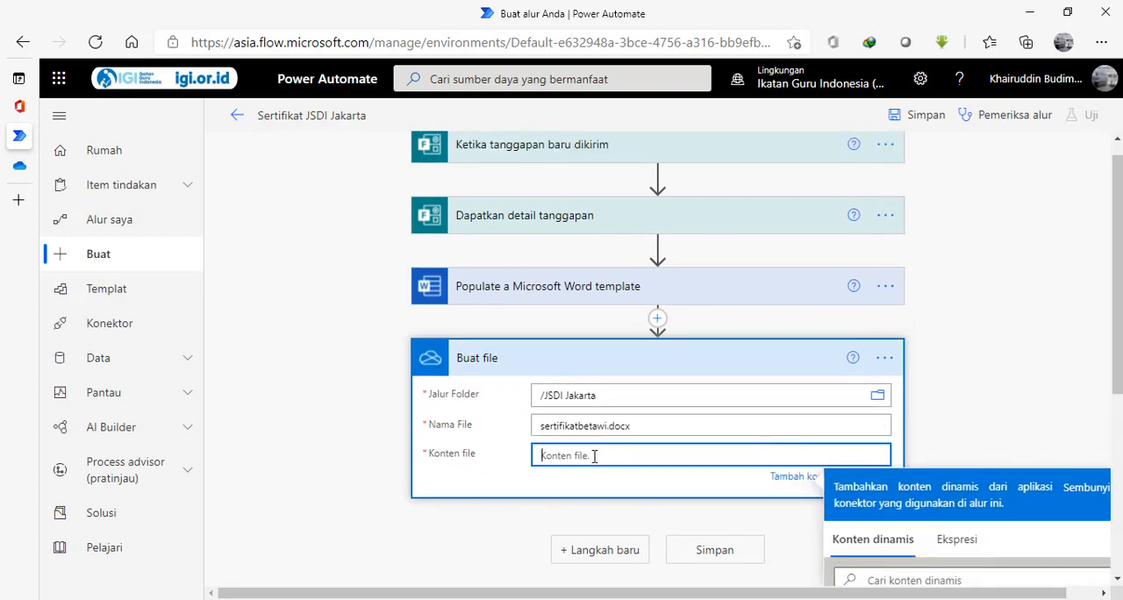
pyautogui.moveTo(1118, 345); pyautogui.dragTo(1120, 411)
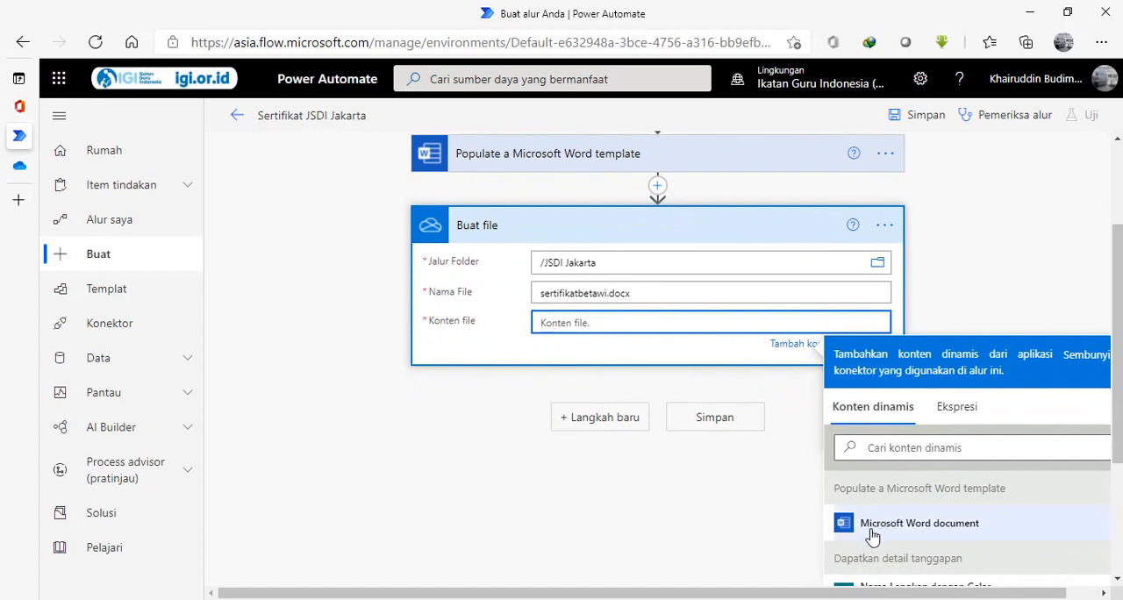
pyautogui.click(919, 534)
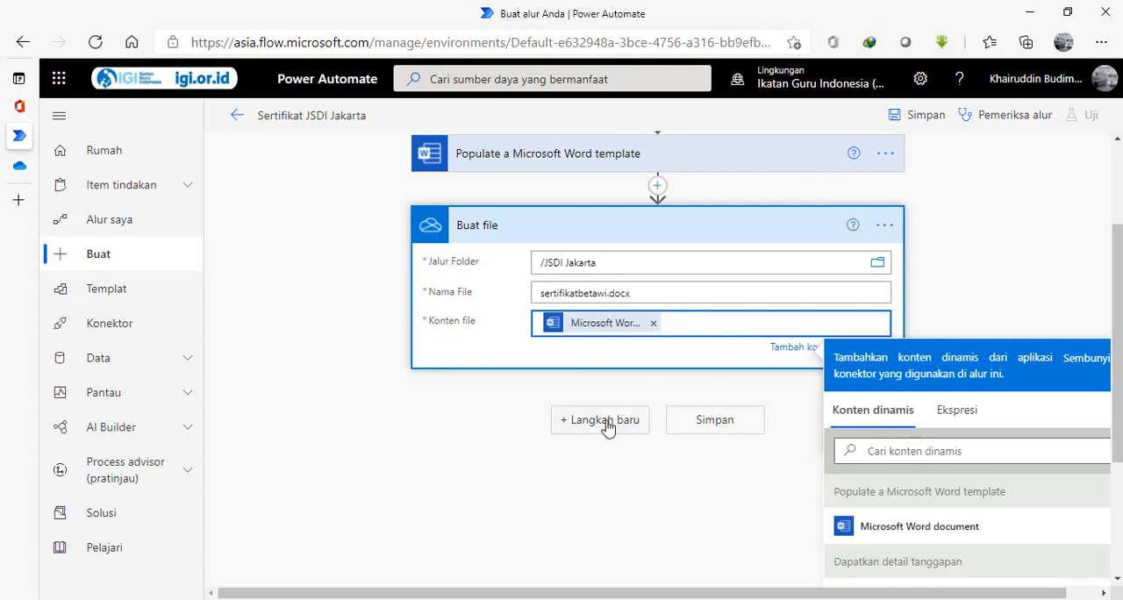
# Save the flow and start a manual test of it.
pyautogui.click(714, 420)
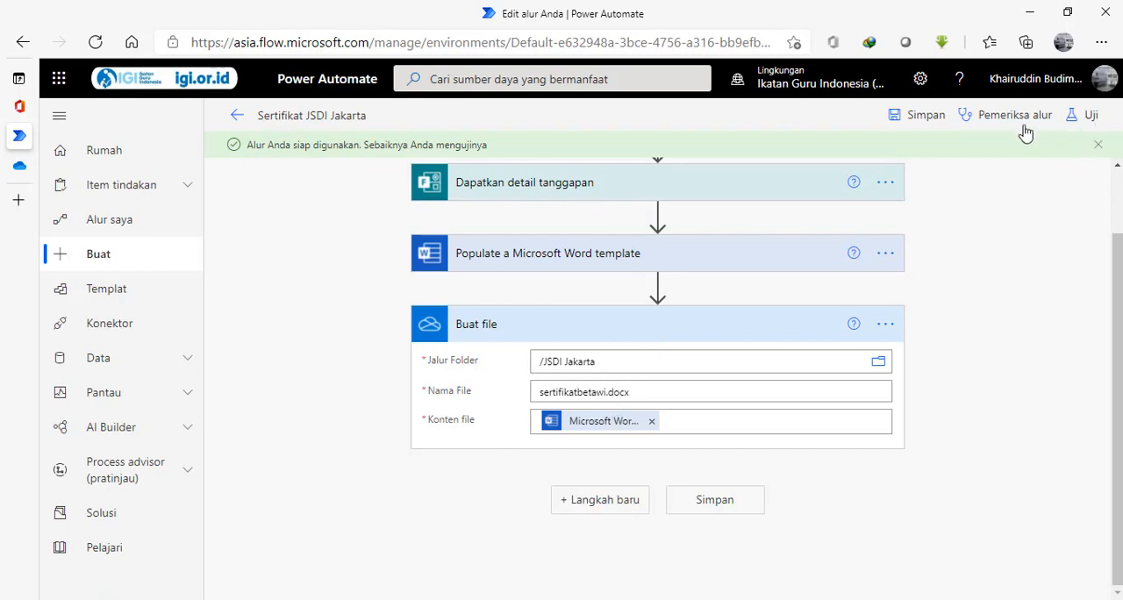
pyautogui.click(1080, 120)
pyautogui.click(866, 156)
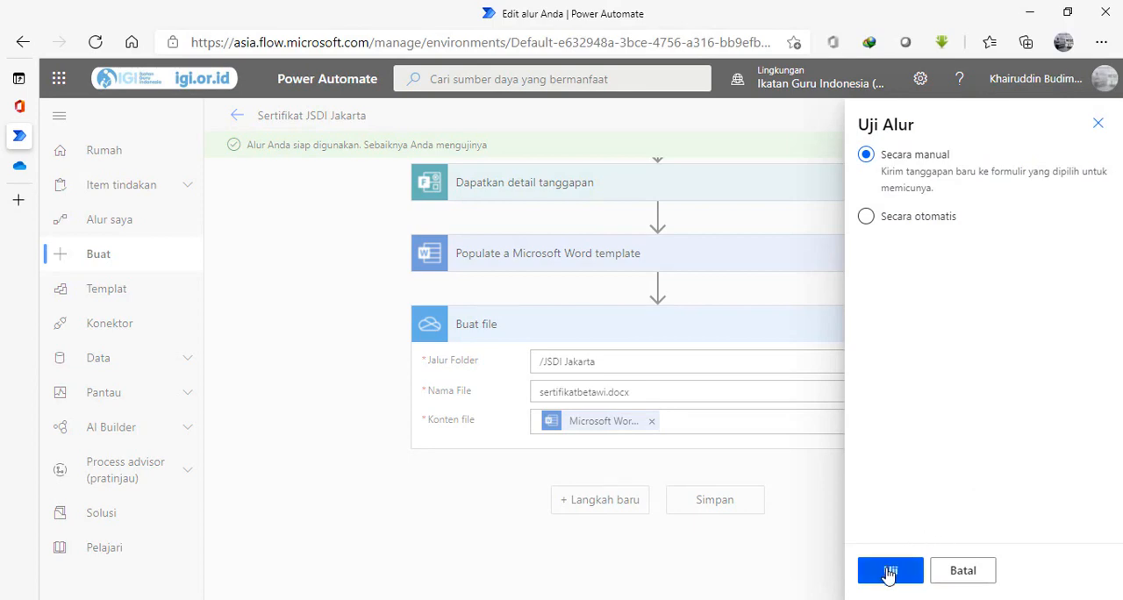
pyautogui.click(888, 572)
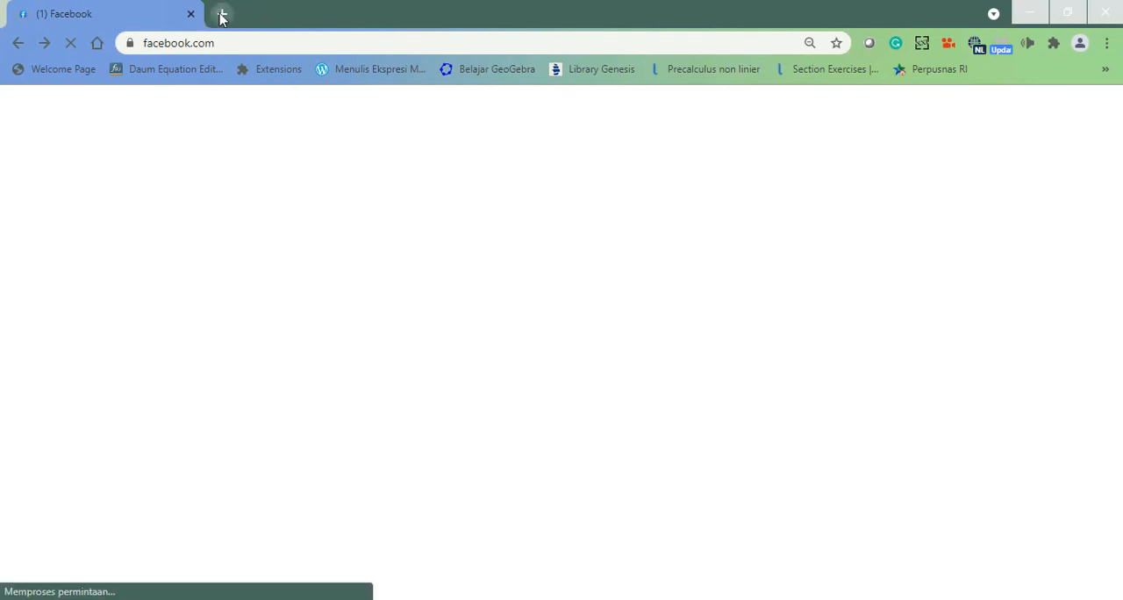
# Open the certificate form at s.id/sertifikat-betawi in a new browser tab and close the Facebook tab.
pyautogui.click(222, 19)
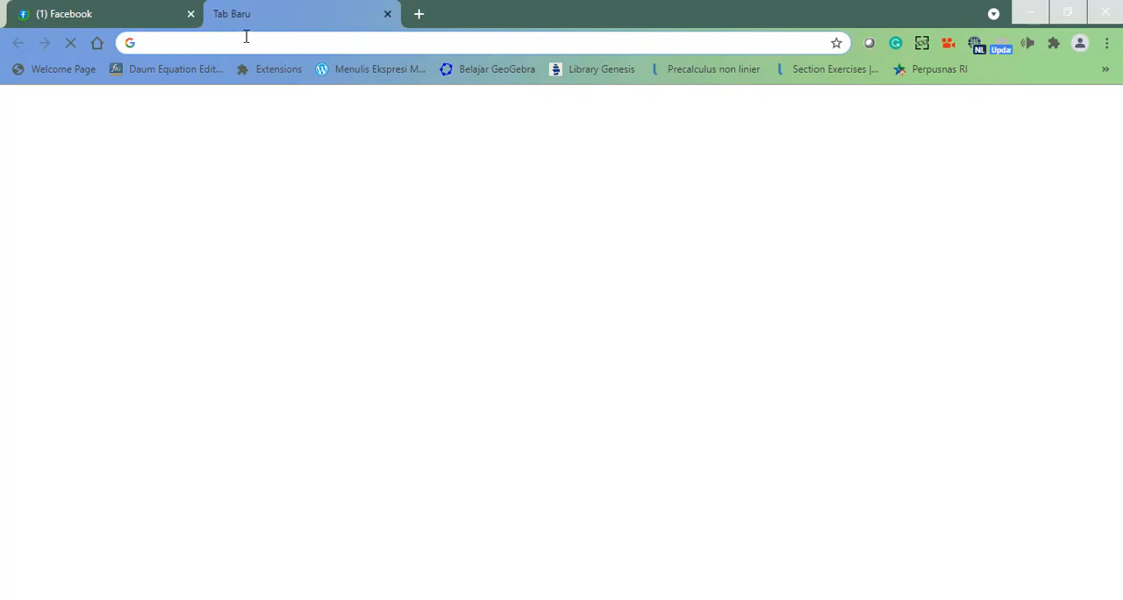
pyautogui.click(247, 36)
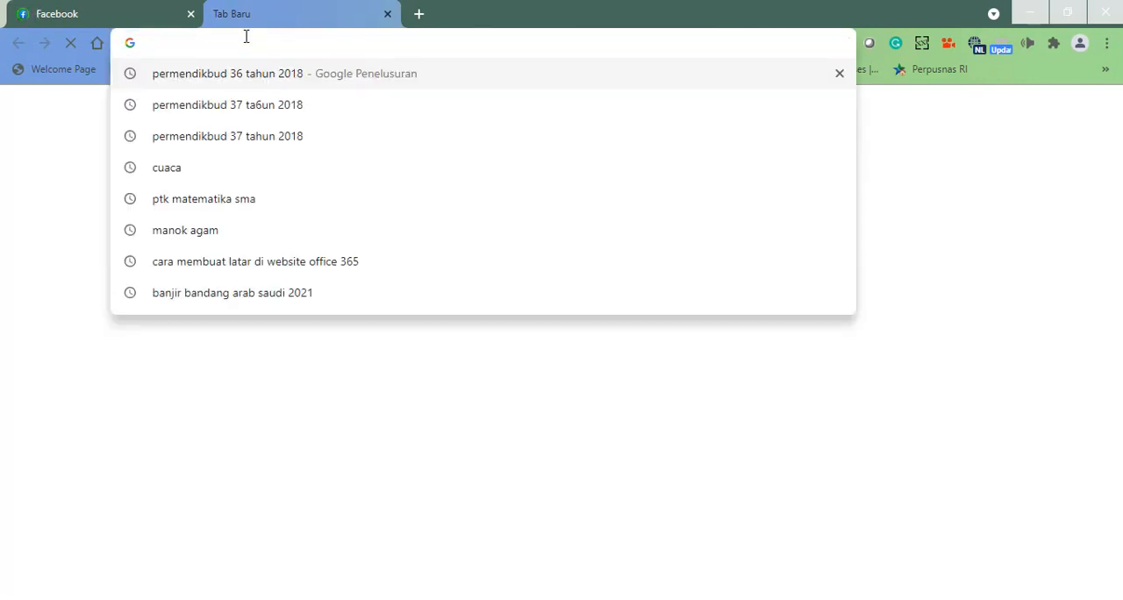
pyautogui.write('s.id')
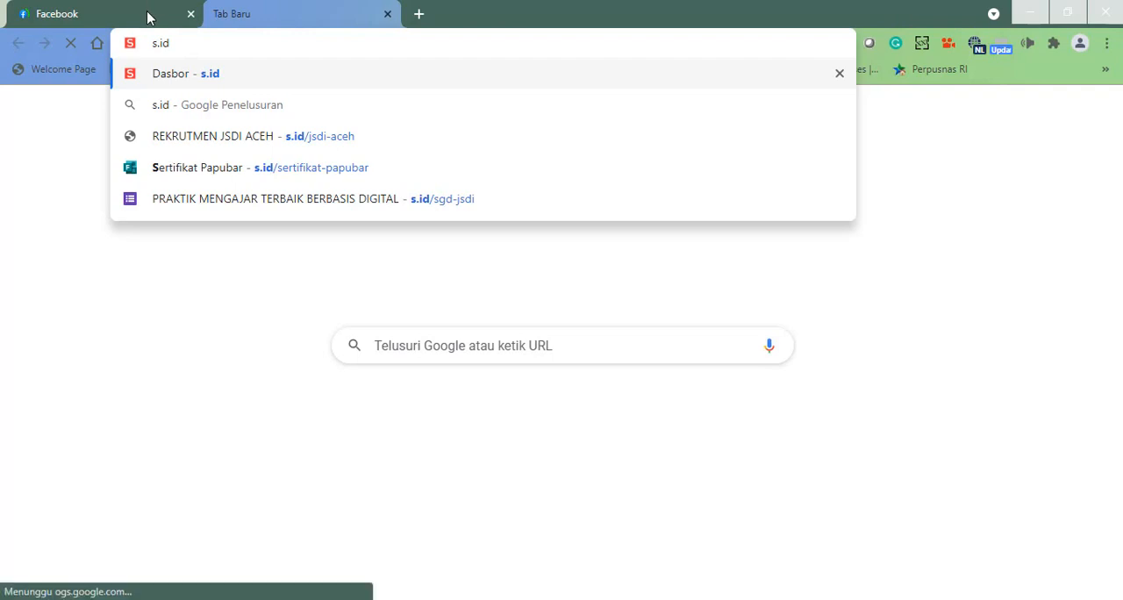
pyautogui.write('/')
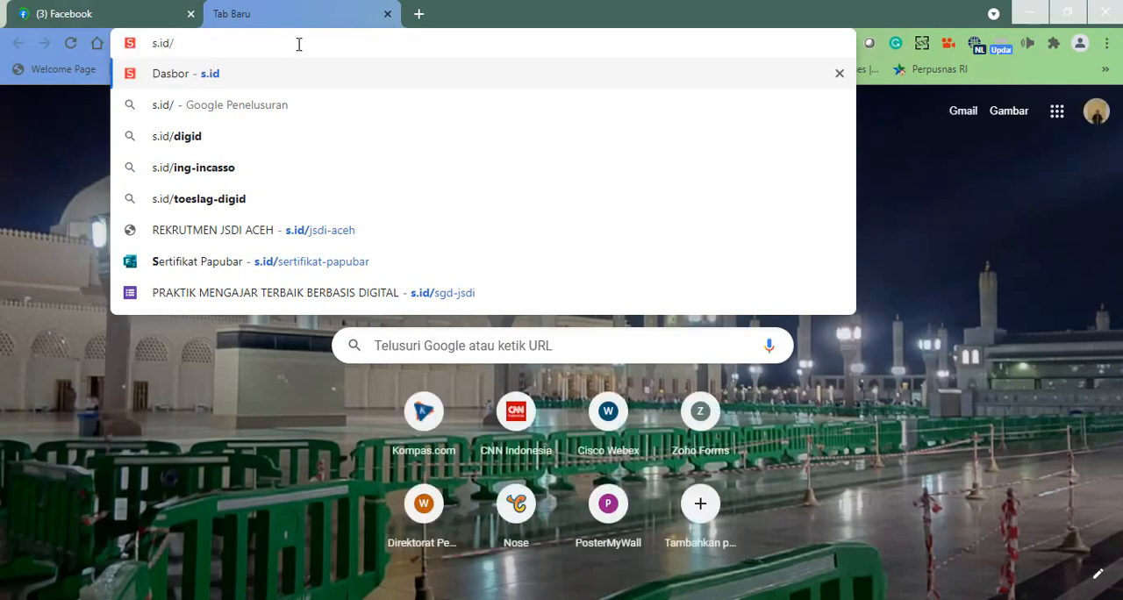
pyautogui.write('sert')
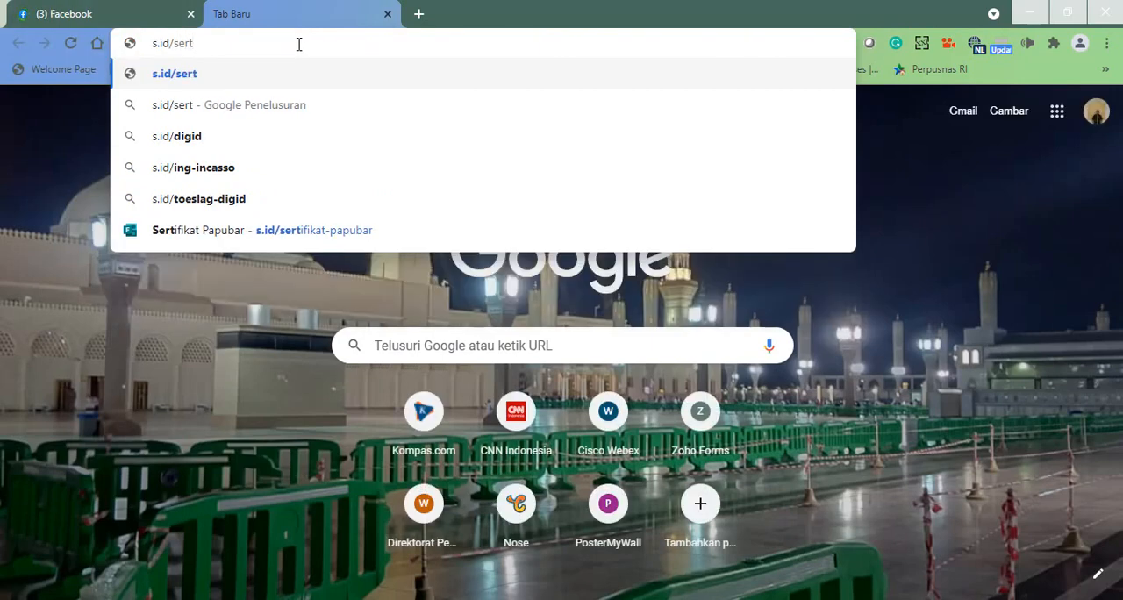
pyautogui.write('ifikat')
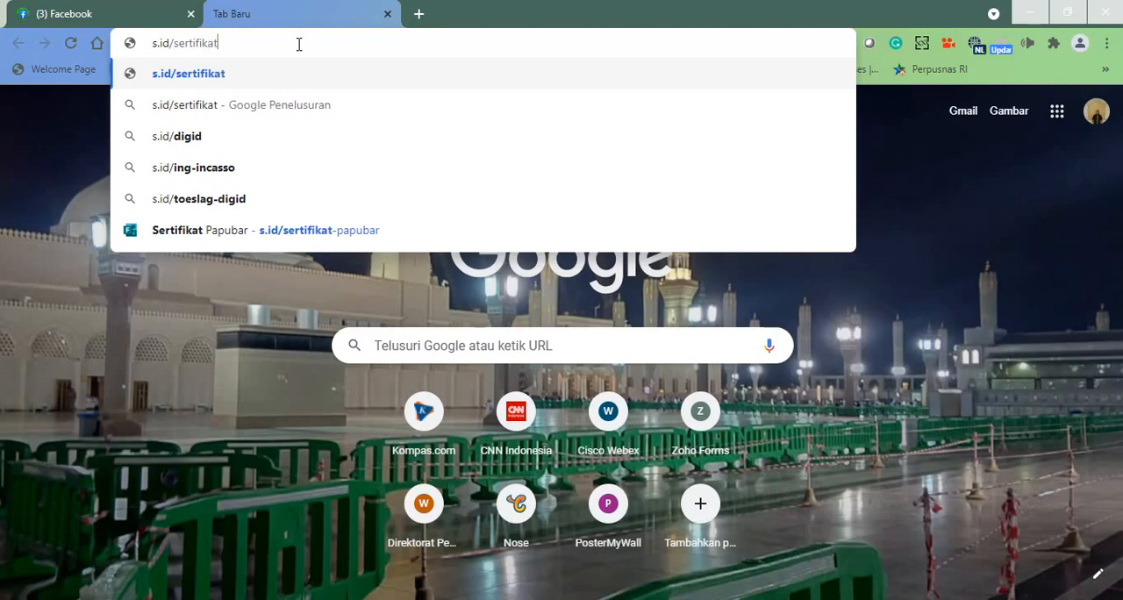
pyautogui.write('-beta')
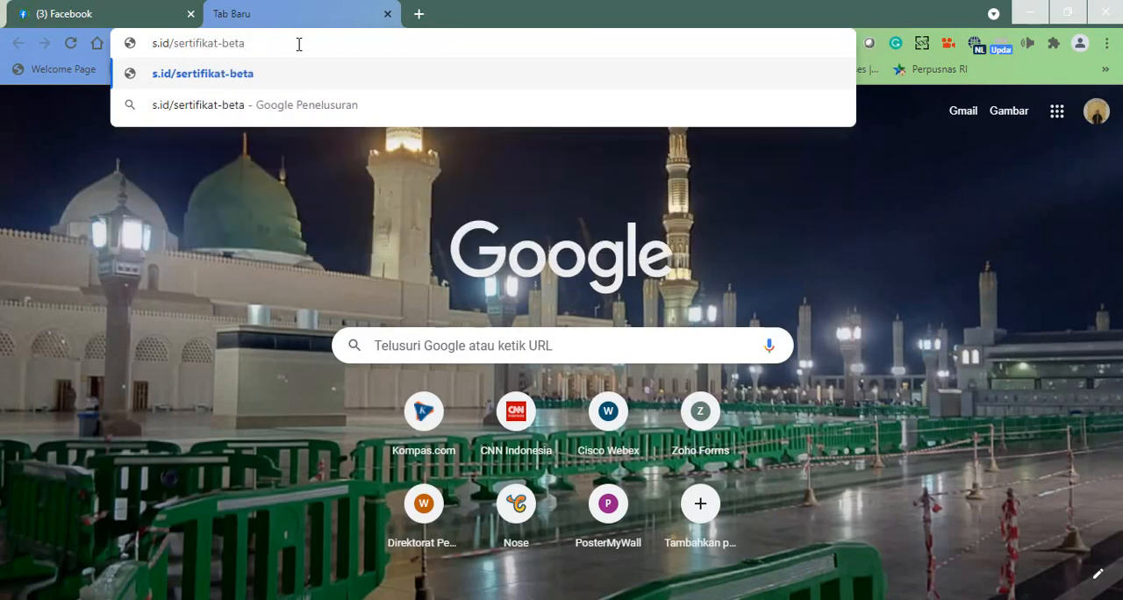
pyautogui.write('wi')
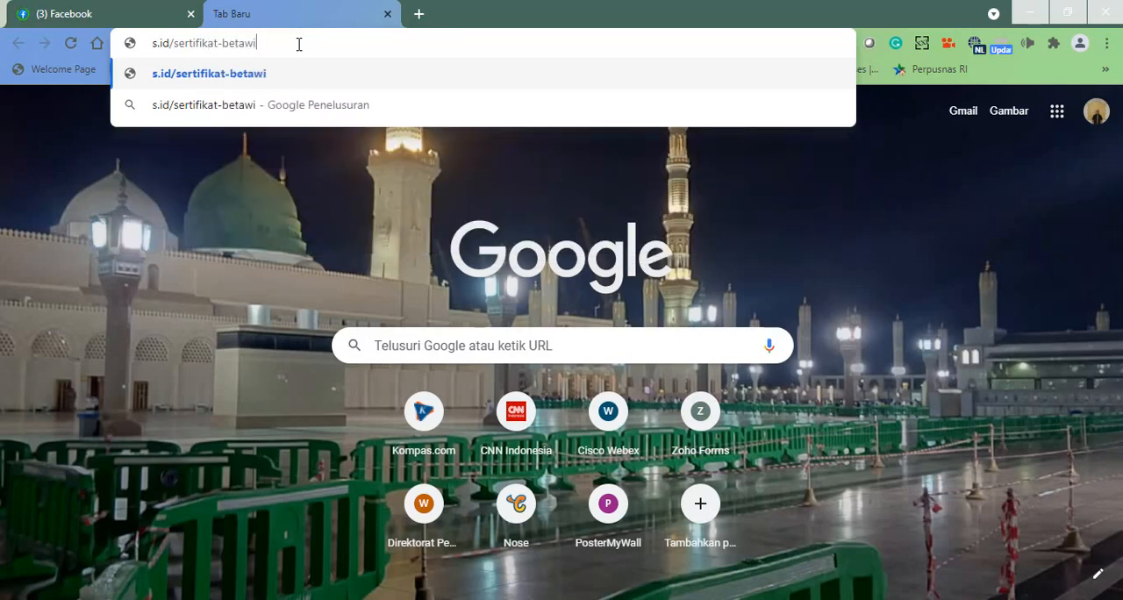
pyautogui.press('Return')
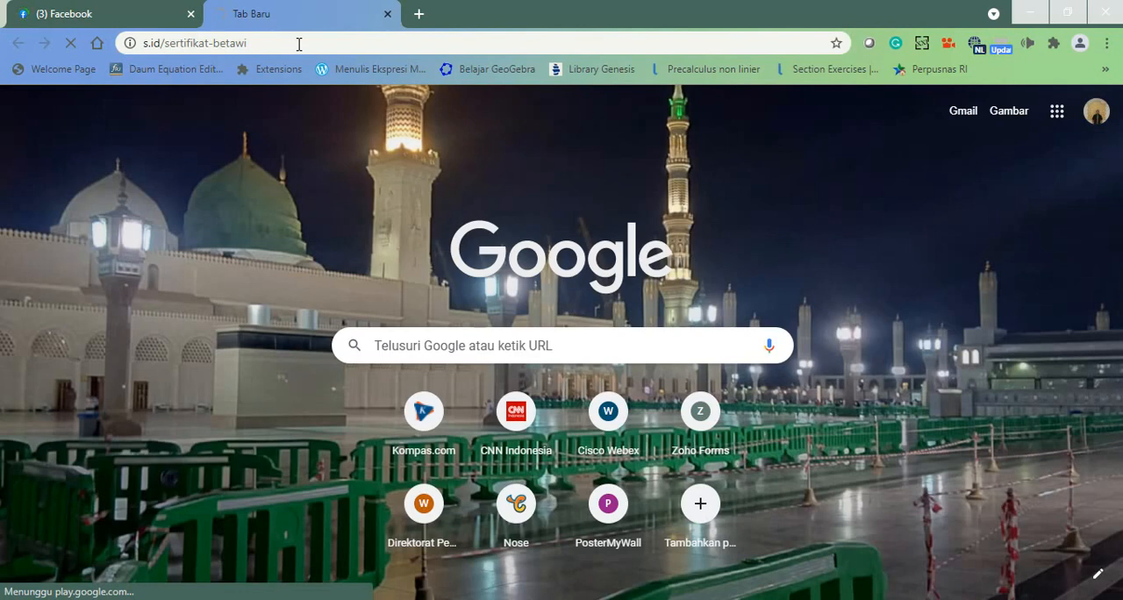
pyautogui.click(190, 14)
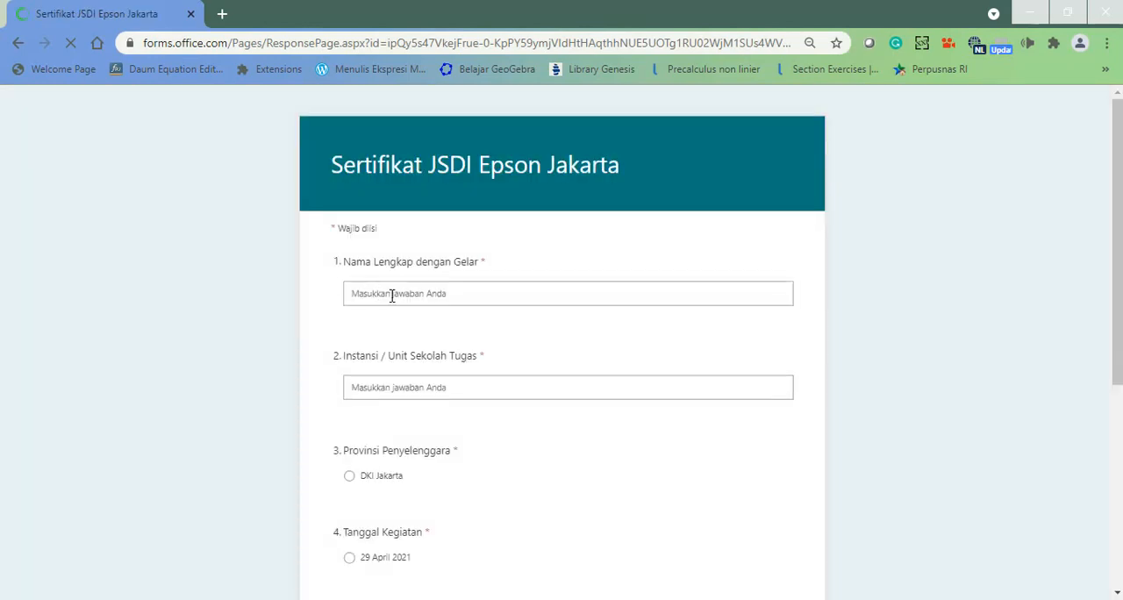
# Fill in the respondent's full name and enter SMA Negeri 1 Lhoksukon as the school in the form.
pyautogui.click(392, 293)
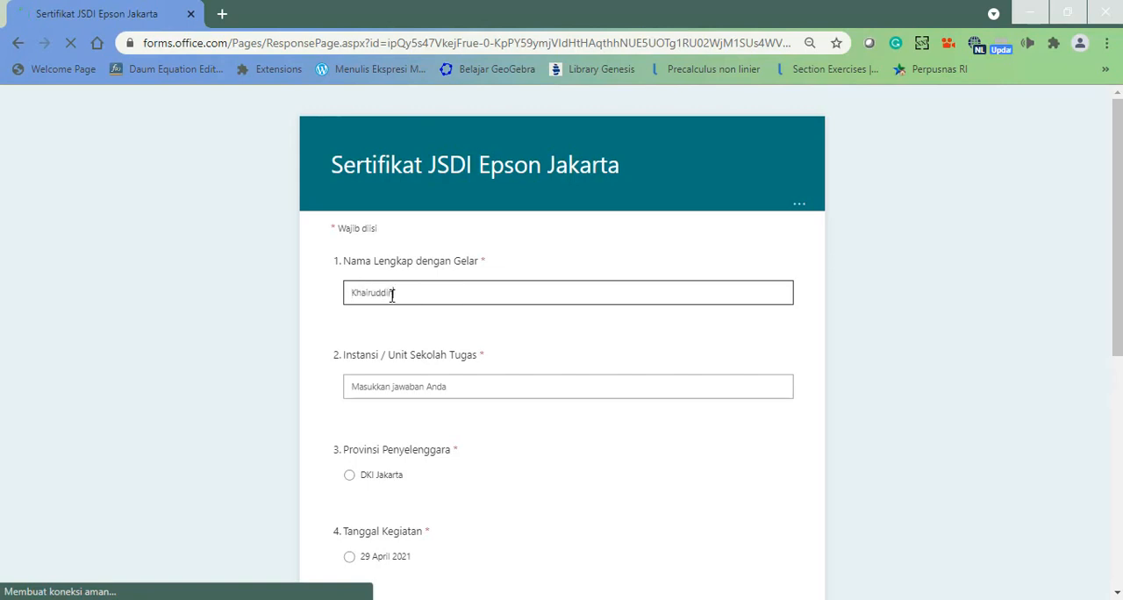
pyautogui.press('Tab')
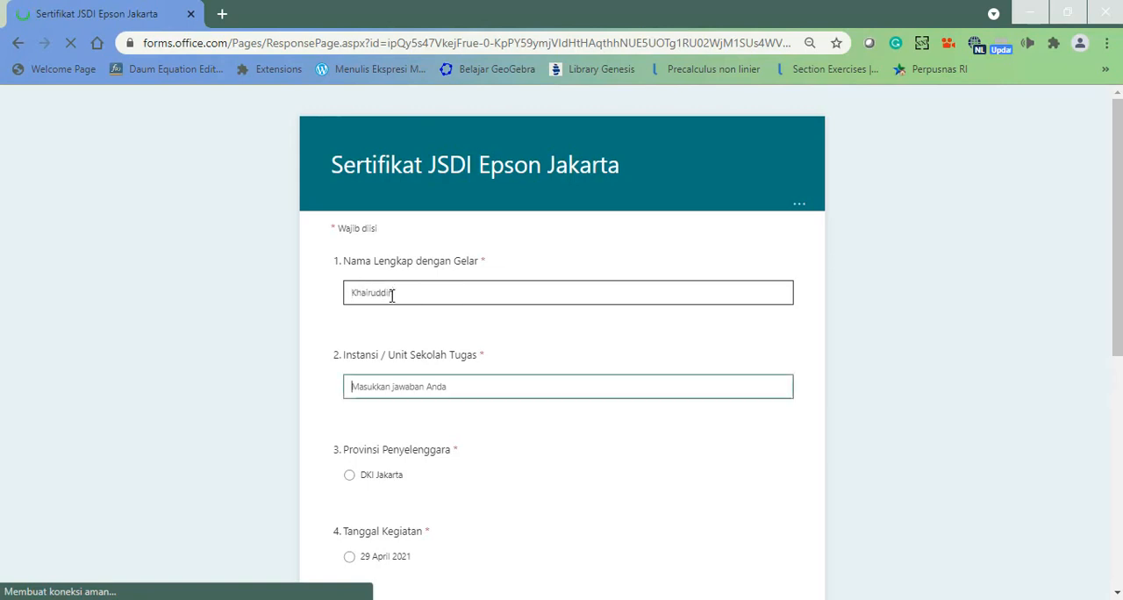
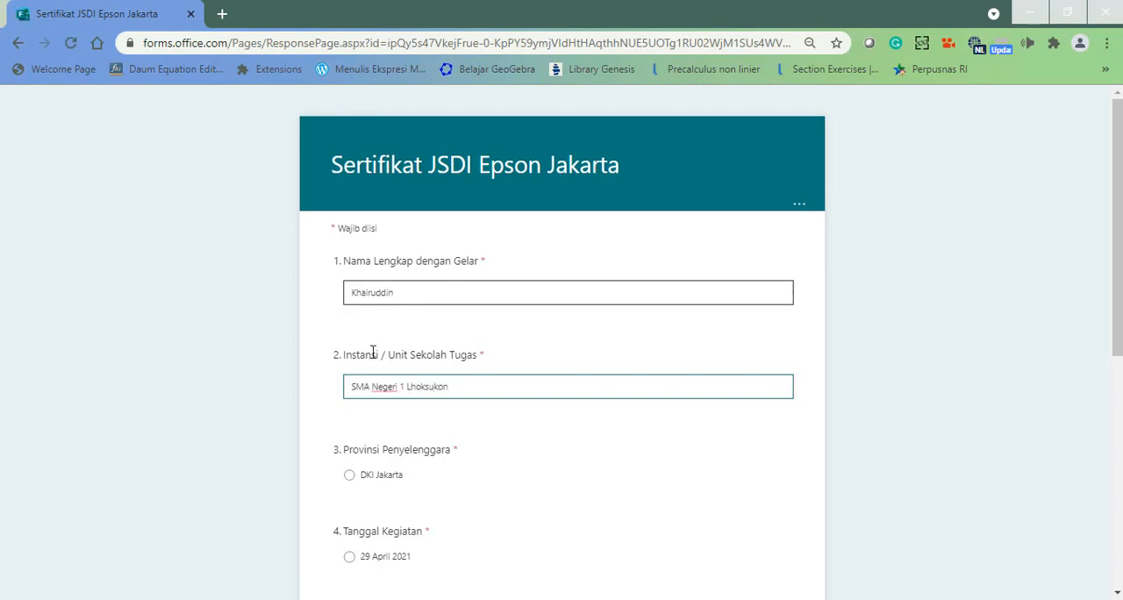
# Choose DKI Jakarta, 29 April 2021, the topic Pembelajaran 15 Detik Tik Tok dengan Kinemaster dan Inshot, and the listed speaker.
pyautogui.click(349, 478)
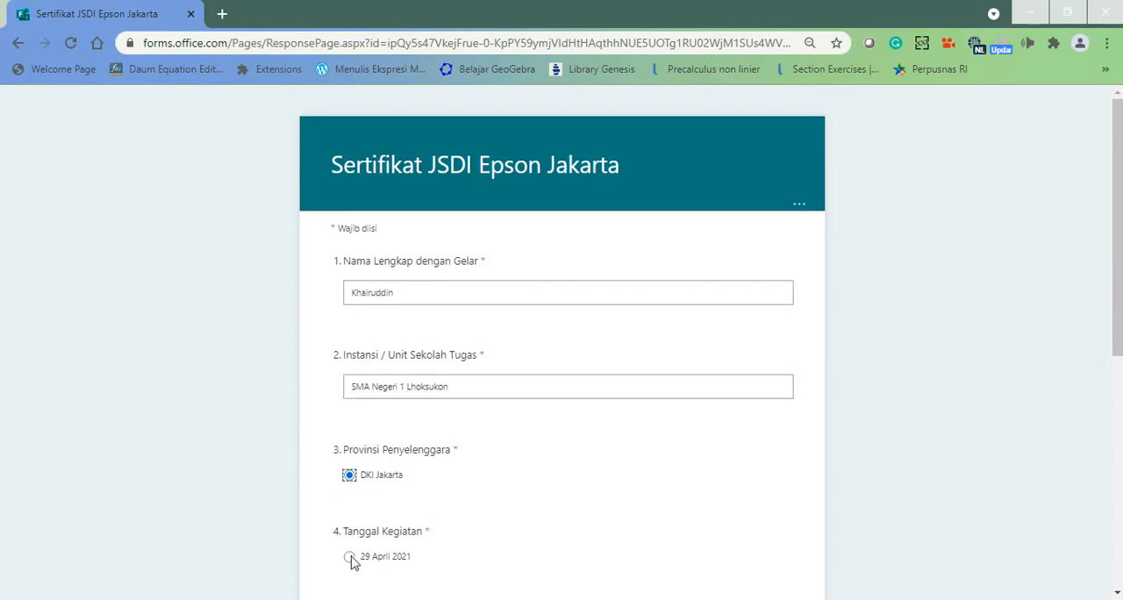
pyautogui.click(350, 557)
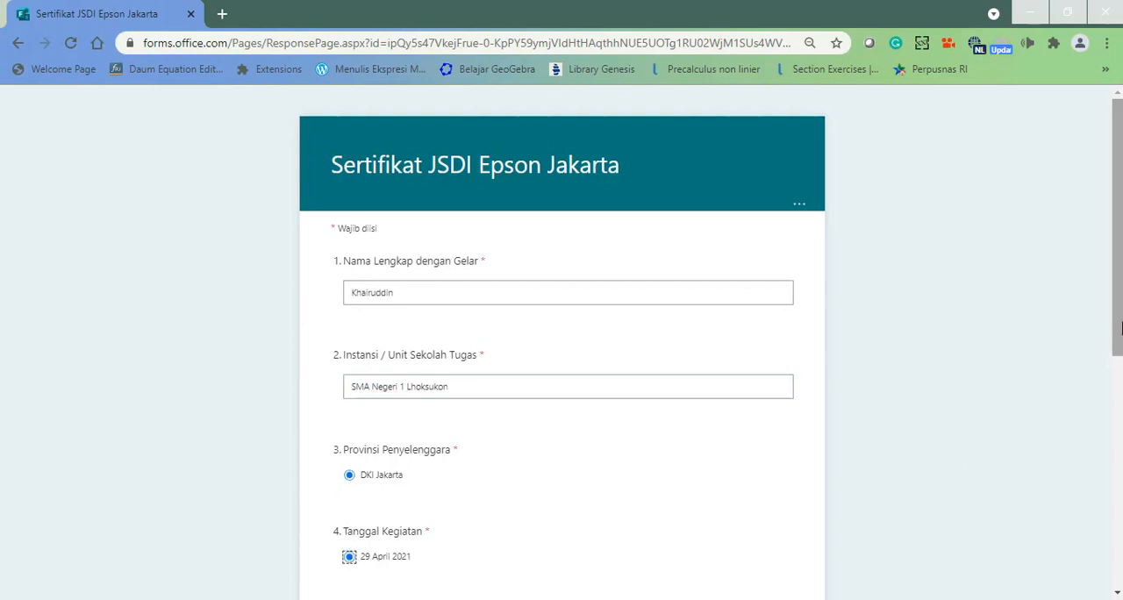
pyautogui.scroll(-4, 1109, 409)
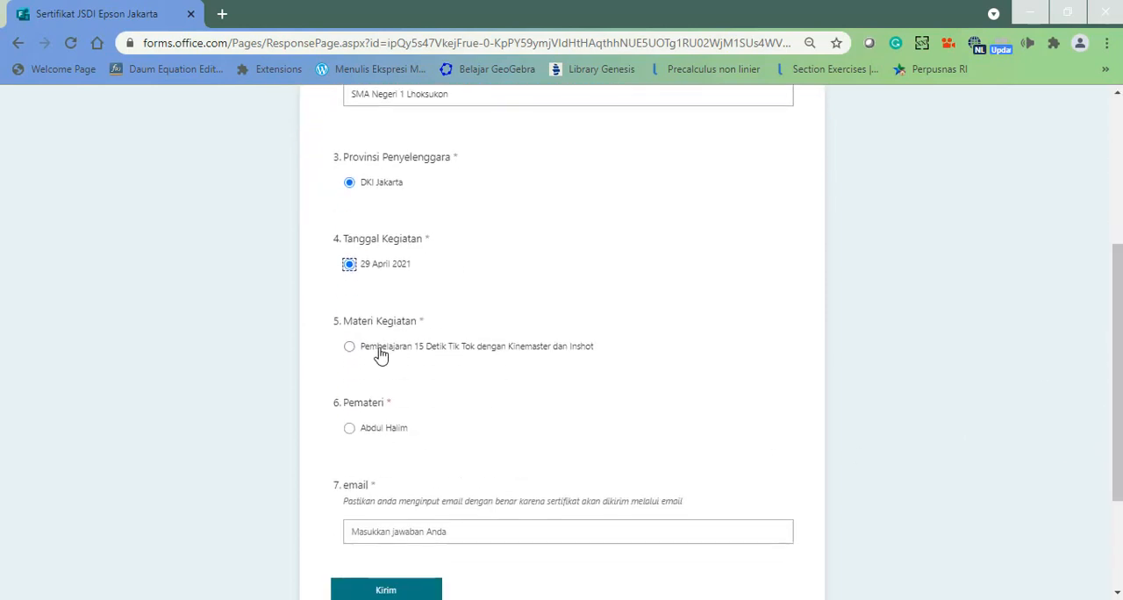
pyautogui.click(349, 347)
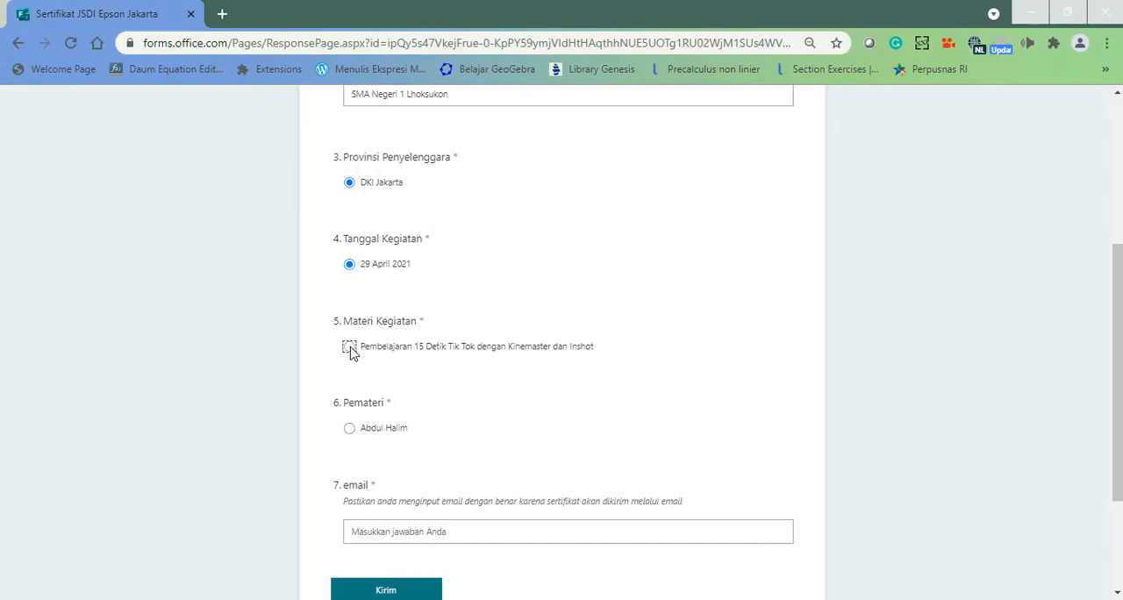
pyautogui.click(349, 428)
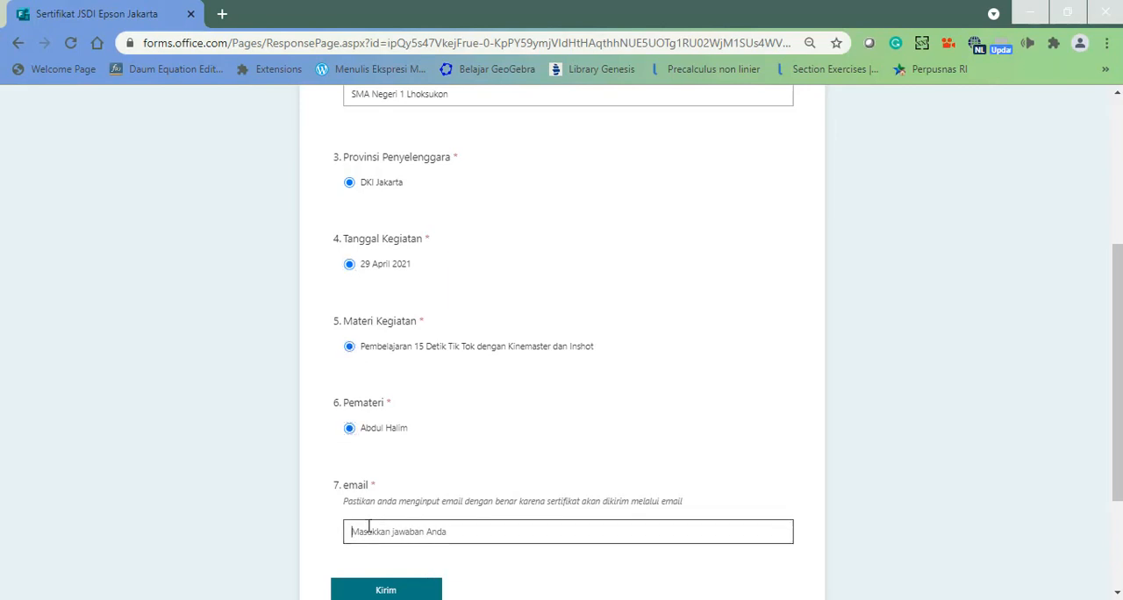
# Fill in the respondent's e-mail address, submit the form response, and switch back to the flow's run in Power Automate.
pyautogui.write('em')
pyautogui.press('BackSpace')
pyautogui.press('BackSpace')
pyautogui.press('BackSpace')
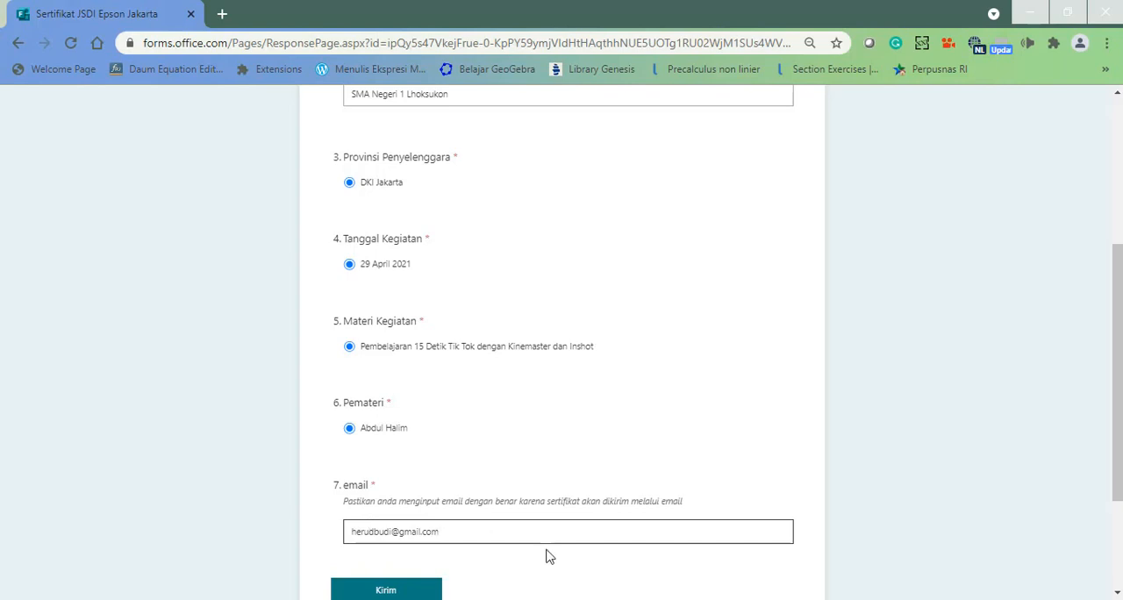
pyautogui.click(371, 592)
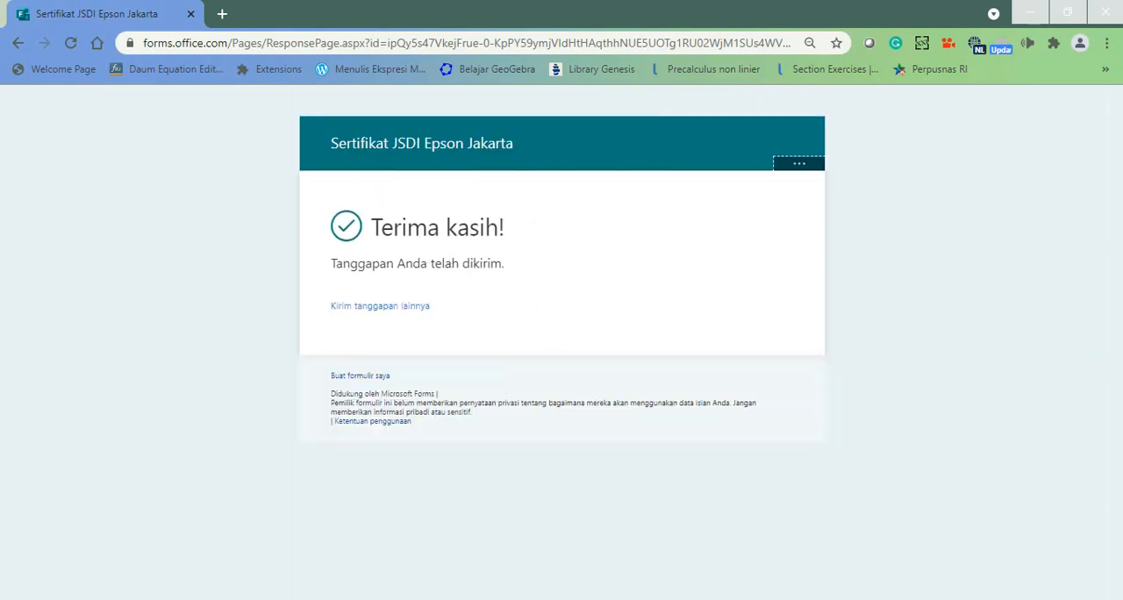
pyautogui.click(561, 474)
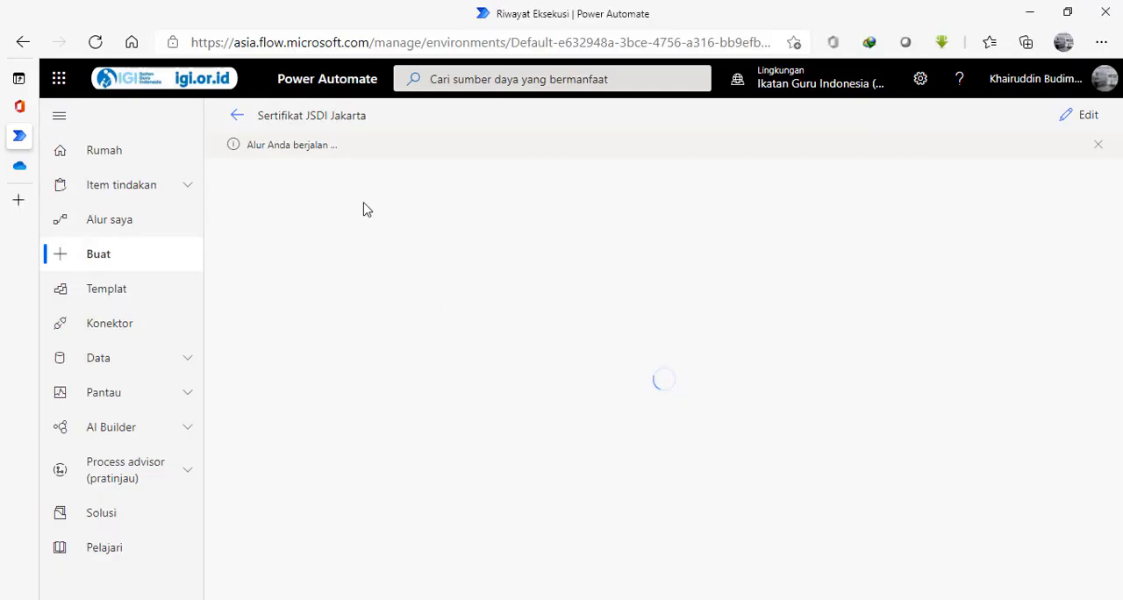
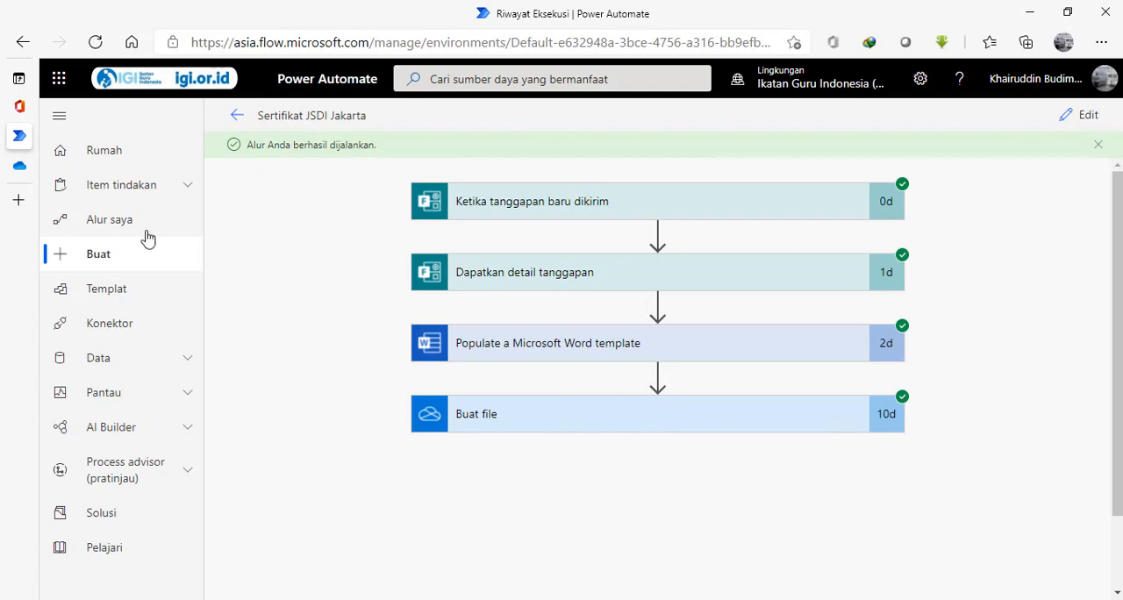
# Check the JSDI Jakarta folder in OneDrive for the generated sertifikatbetawi.docx, and return to the flow run in Power Automate.
pyautogui.click(21, 172)
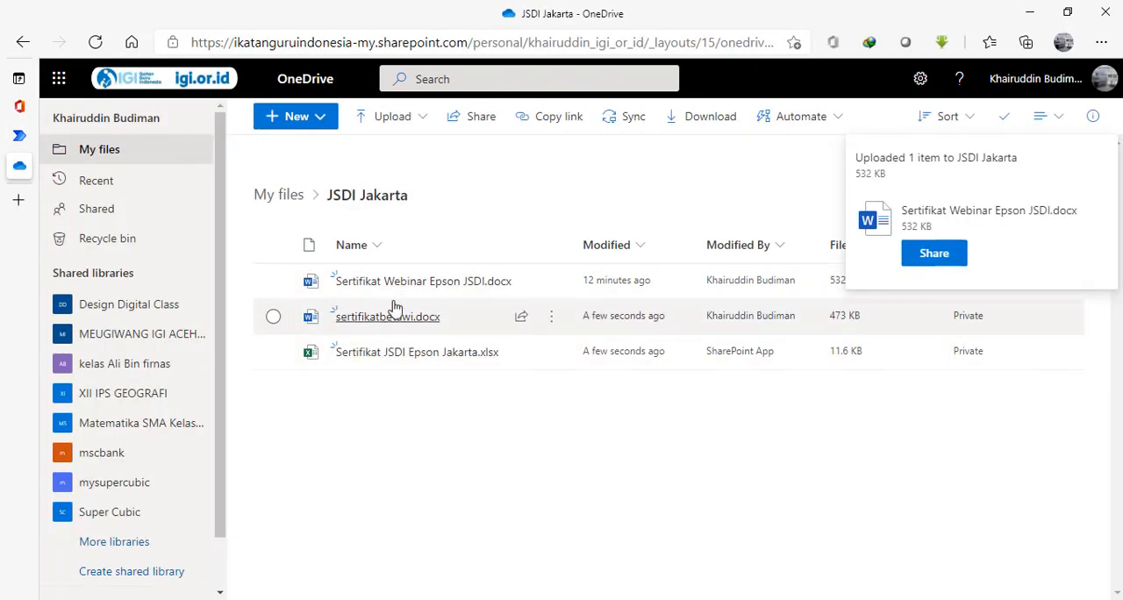
pyautogui.moveTo(408, 296)
pyautogui.moveTo(391, 329)
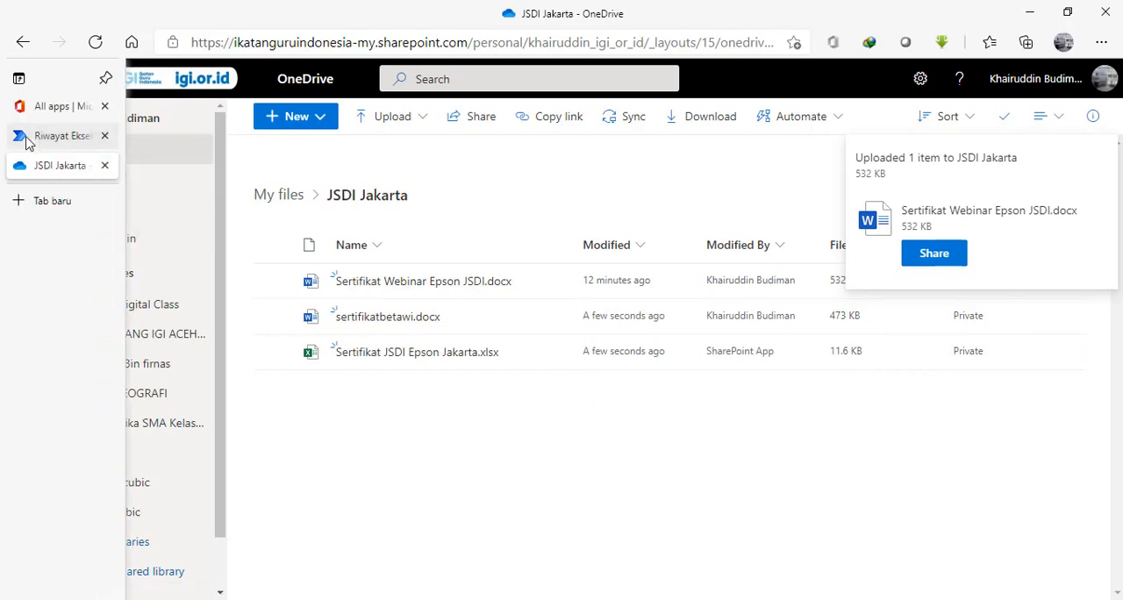
pyautogui.click(35, 135)
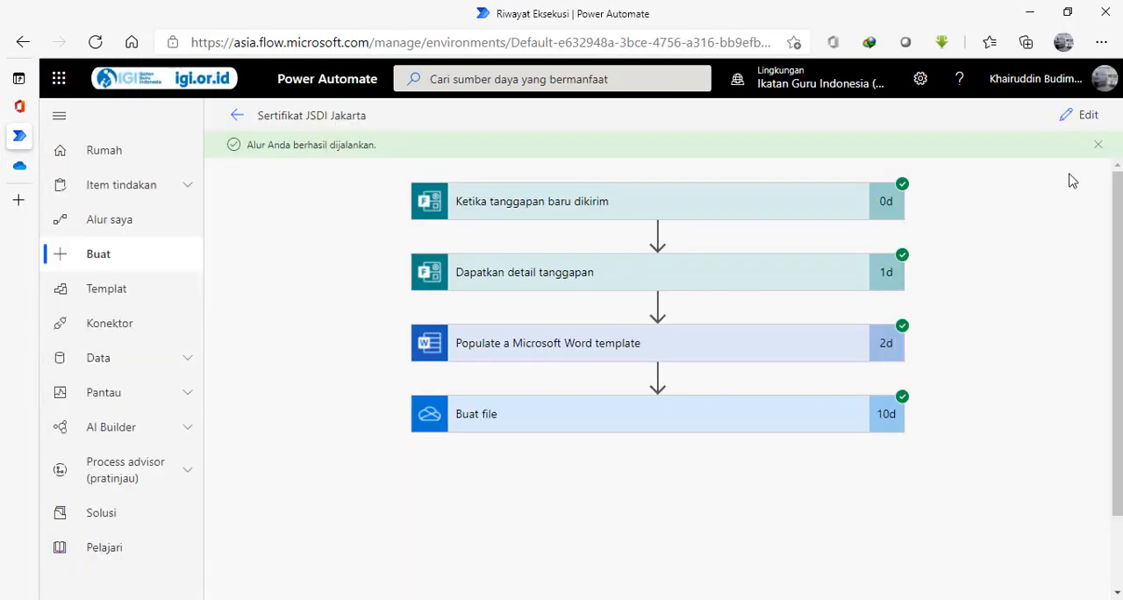
# Open the flow for editing and add Word Online's Convert Word Document to PDF action after the Buat file step.
pyautogui.click(1070, 118)
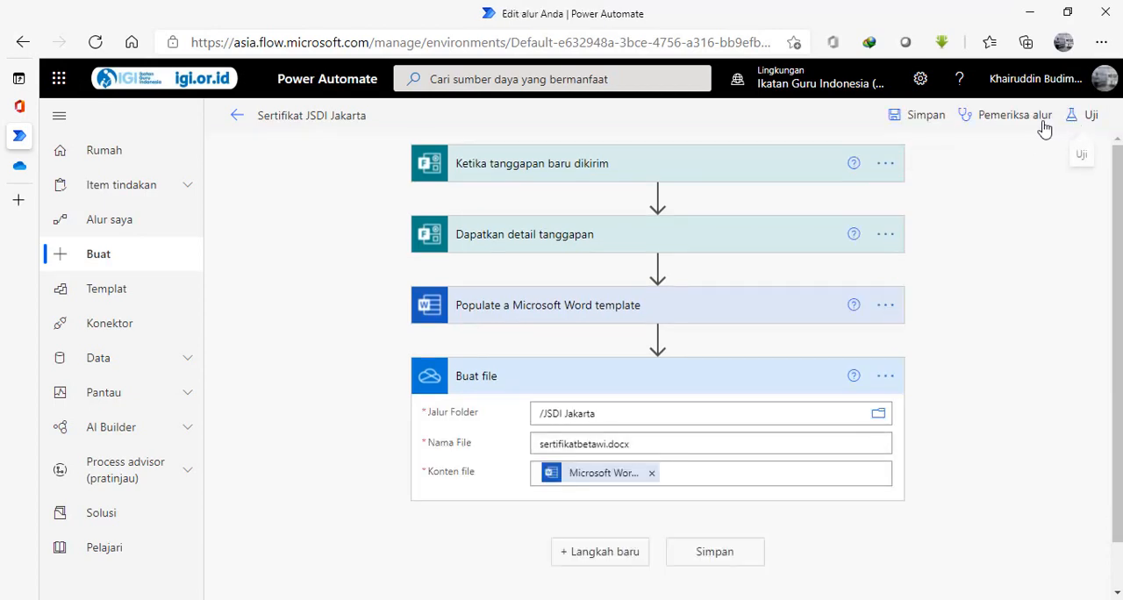
pyautogui.moveTo(1116, 280); pyautogui.dragTo(1111, 372)
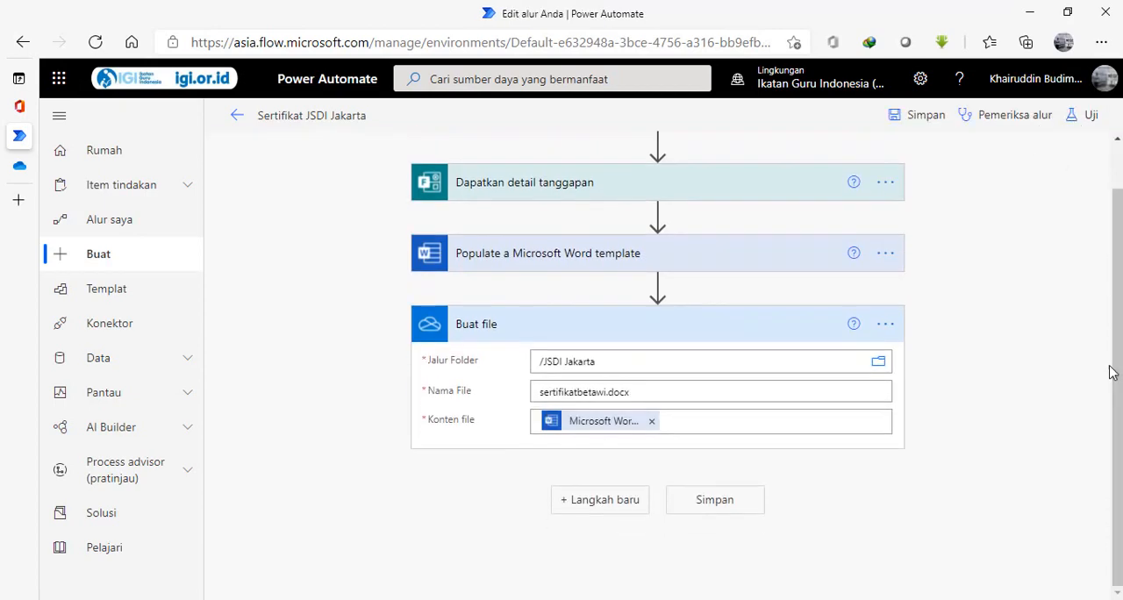
pyautogui.click(612, 506)
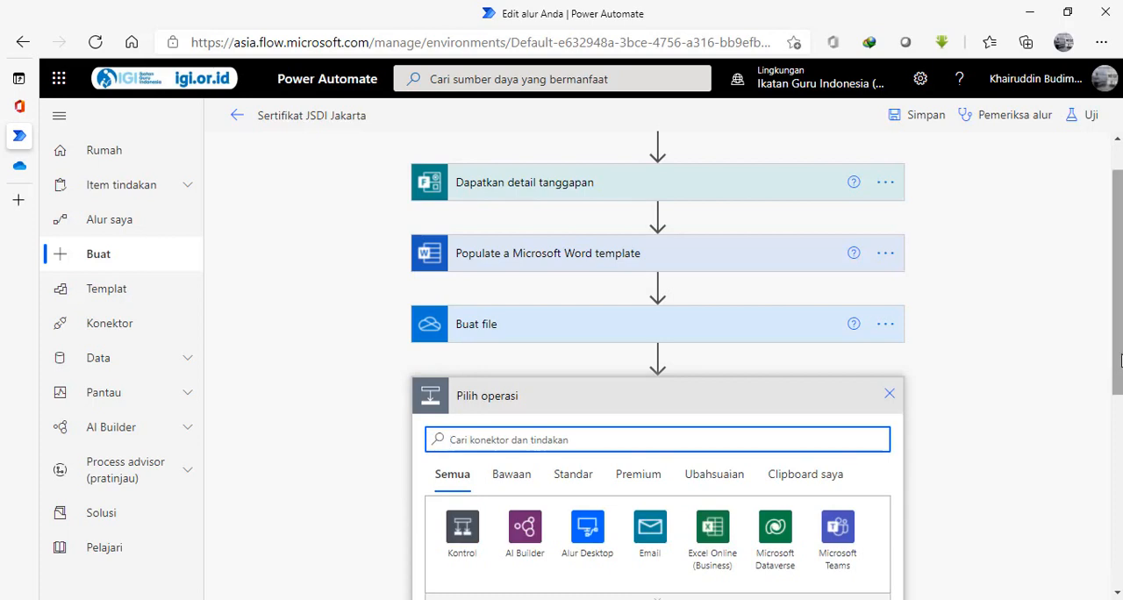
pyautogui.scroll(-1, 1116, 384)
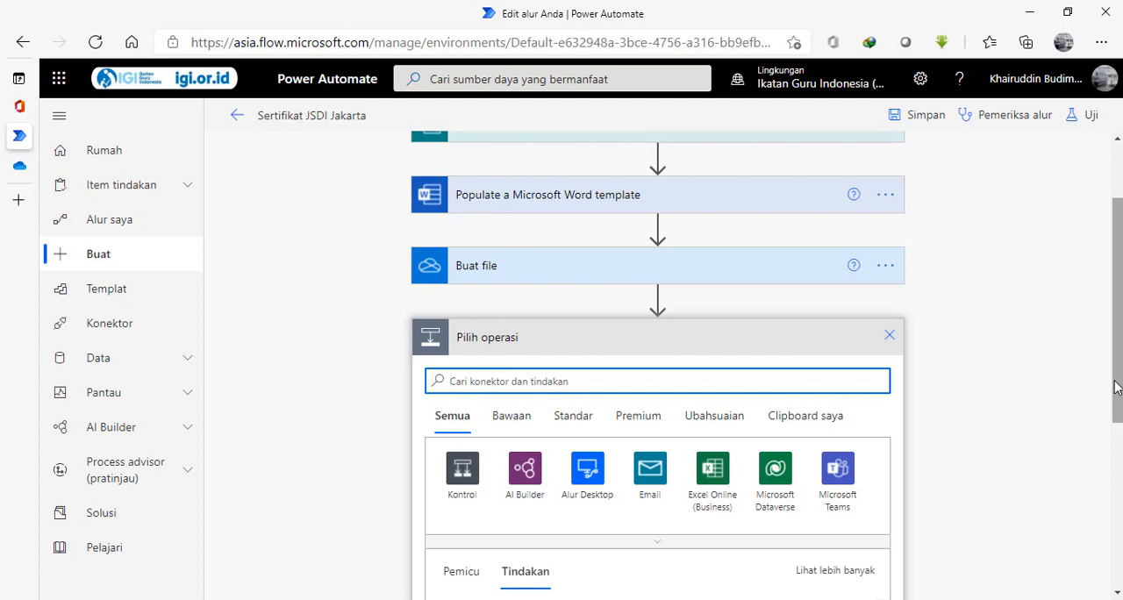
pyautogui.write('popu')
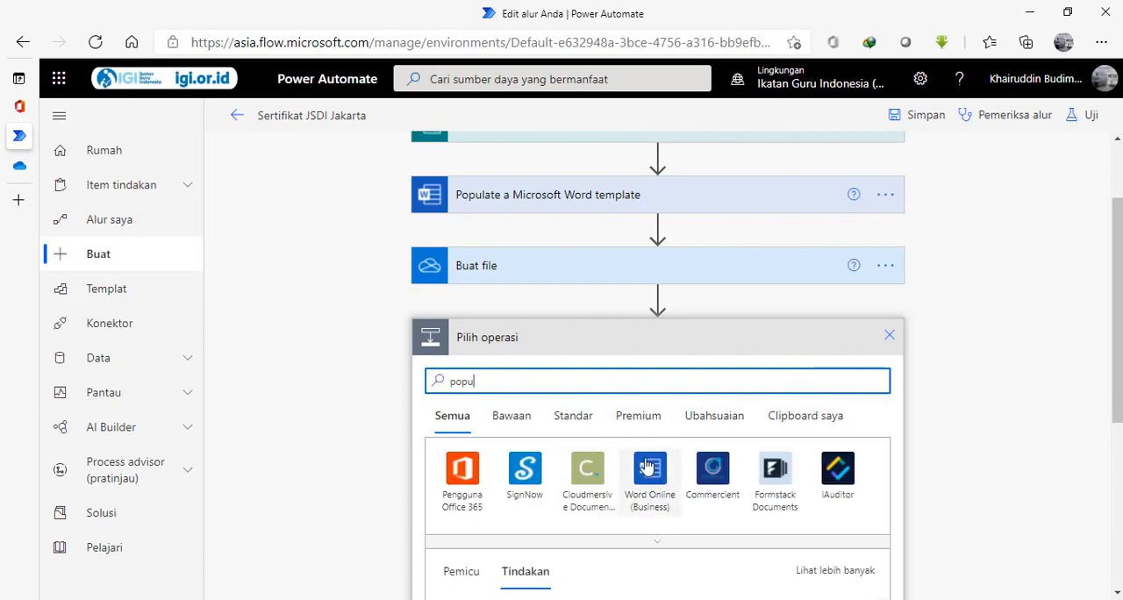
pyautogui.click(650, 481)
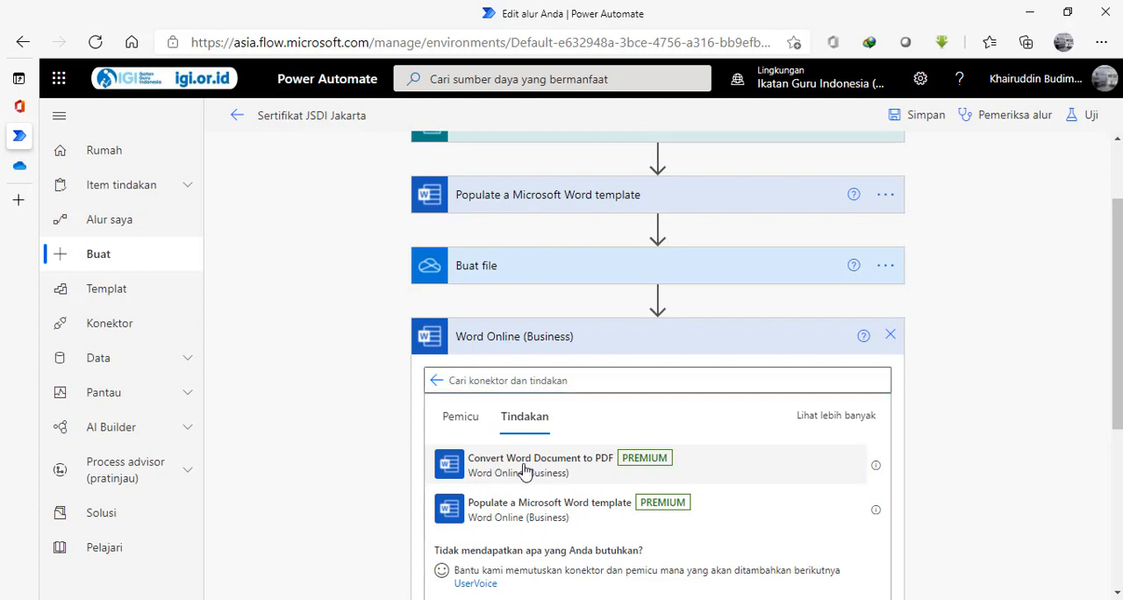
pyautogui.click(524, 470)
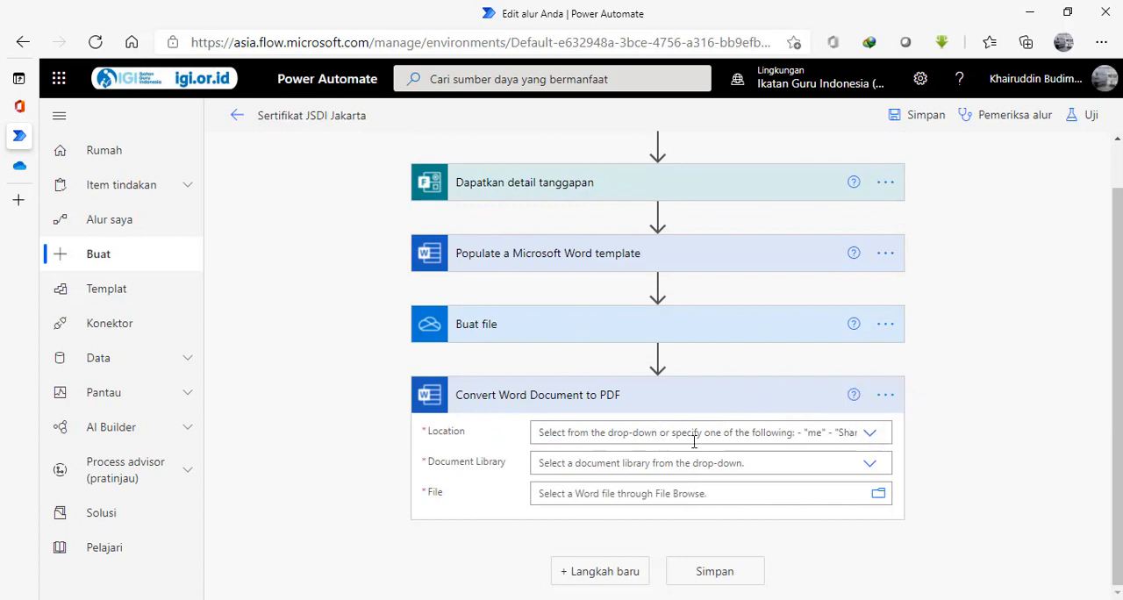
# Set the PDF conversion's location to OneDrive for Business, library to OneDrive, and file to /JSDI Jakarta/sertifikatbetawi.docx.
pyautogui.click(870, 434)
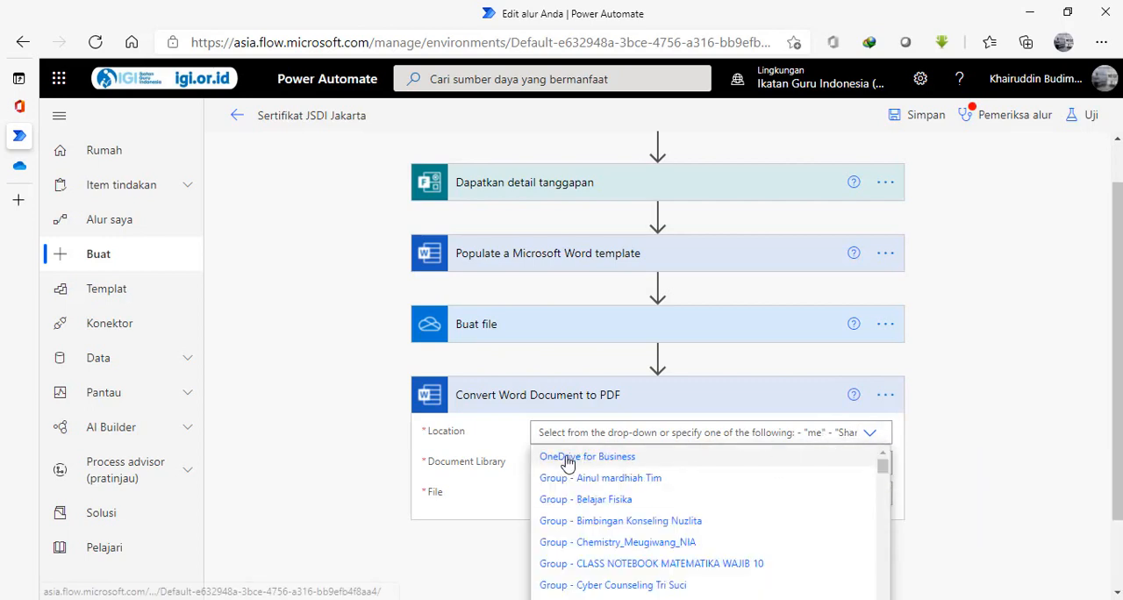
pyautogui.click(579, 456)
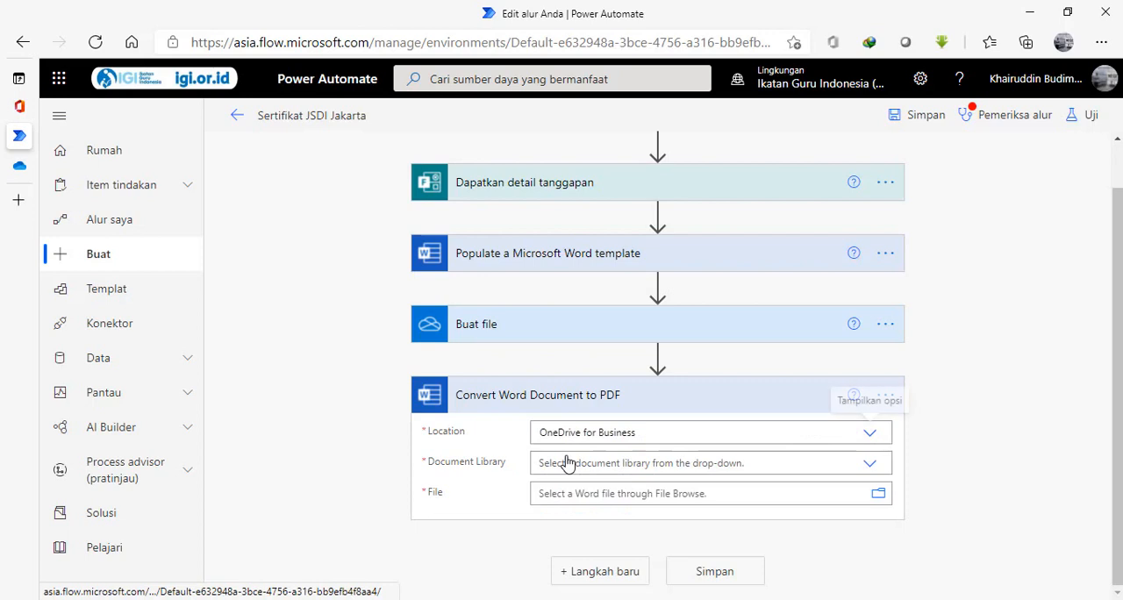
pyautogui.click(871, 466)
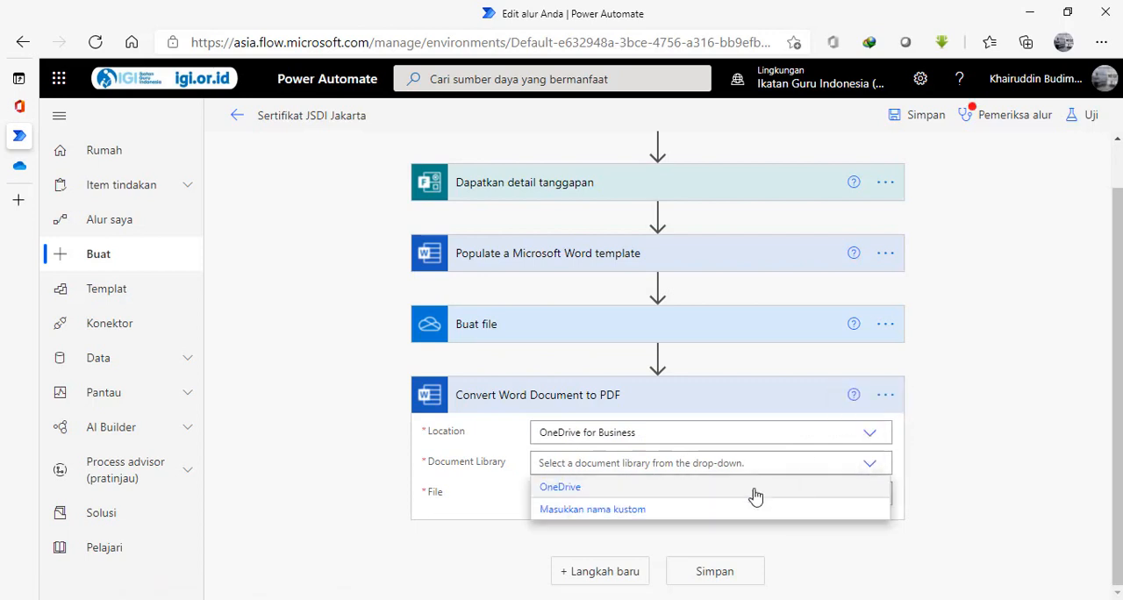
pyautogui.click(643, 492)
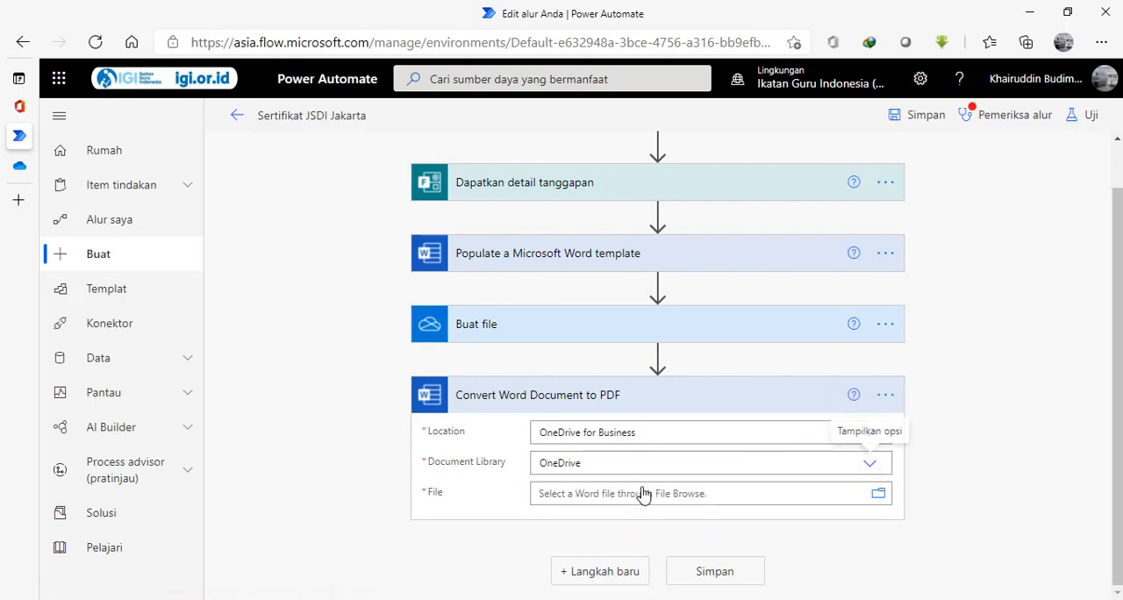
pyautogui.click(879, 495)
pyautogui.scroll(-10, 883, 500)
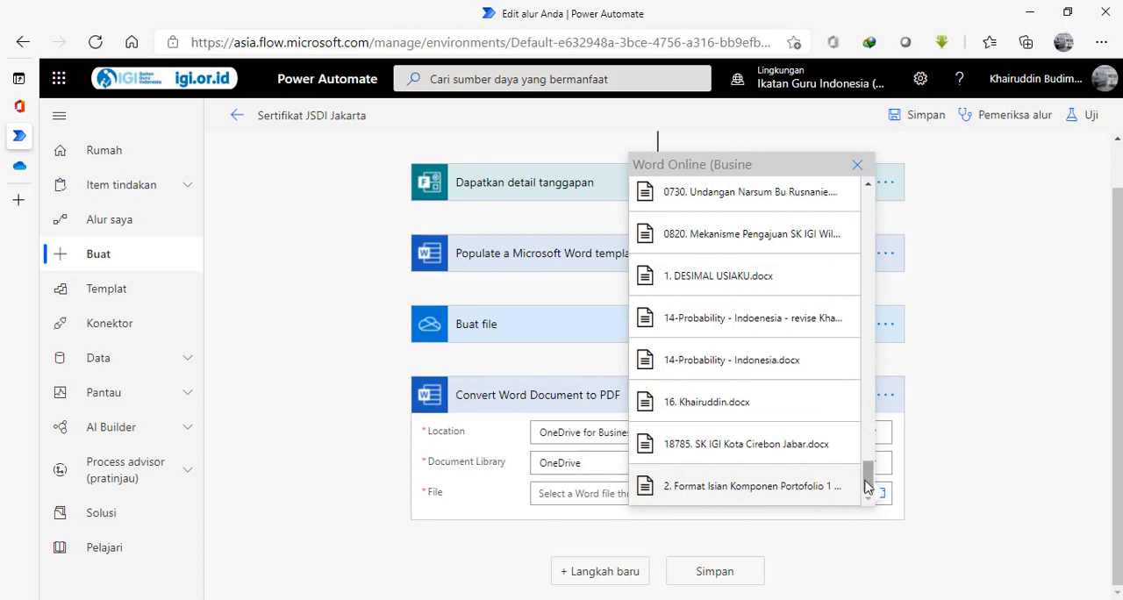
pyautogui.moveTo(864, 456); pyautogui.dragTo(872, 293)
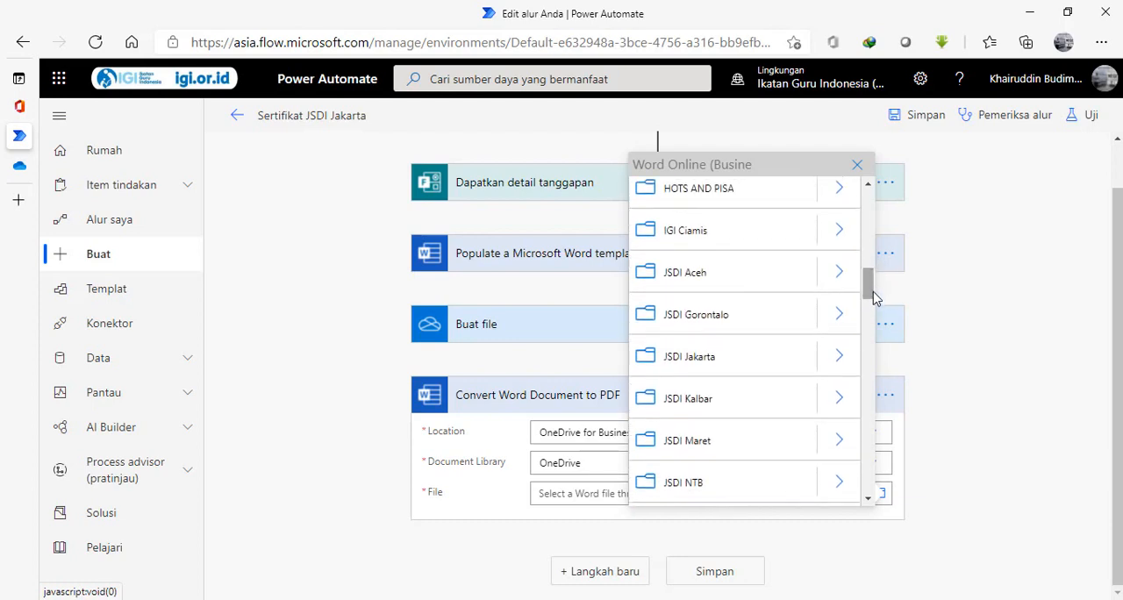
pyautogui.click(839, 358)
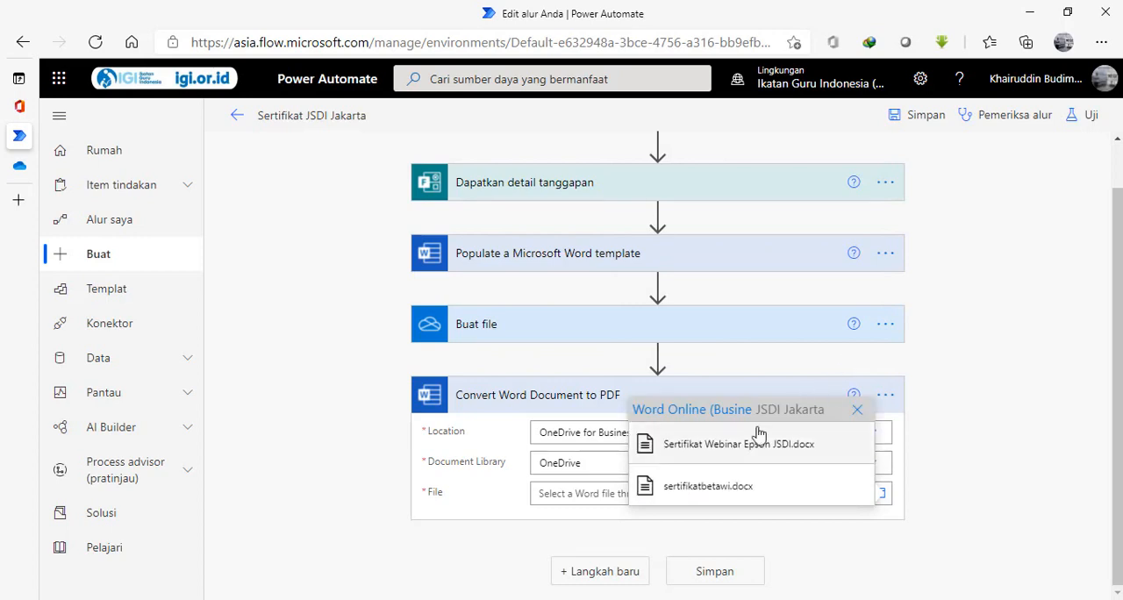
pyautogui.click(707, 486)
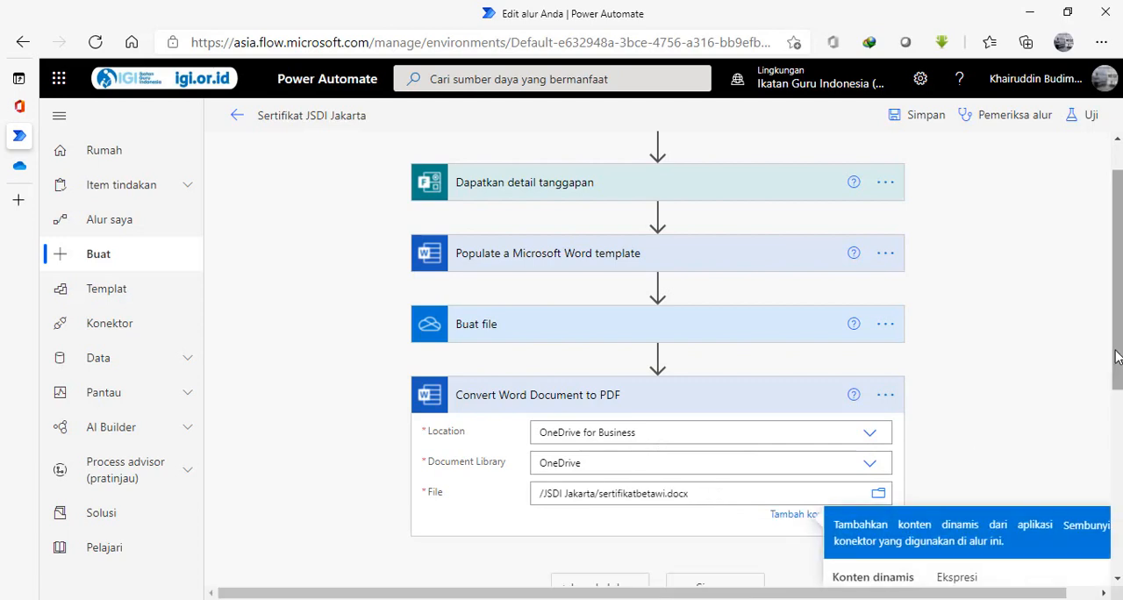
# Add the Office 365 Outlook action Kirim email (V2) after the PDF conversion step.
pyautogui.scroll(-2, 1110, 423)
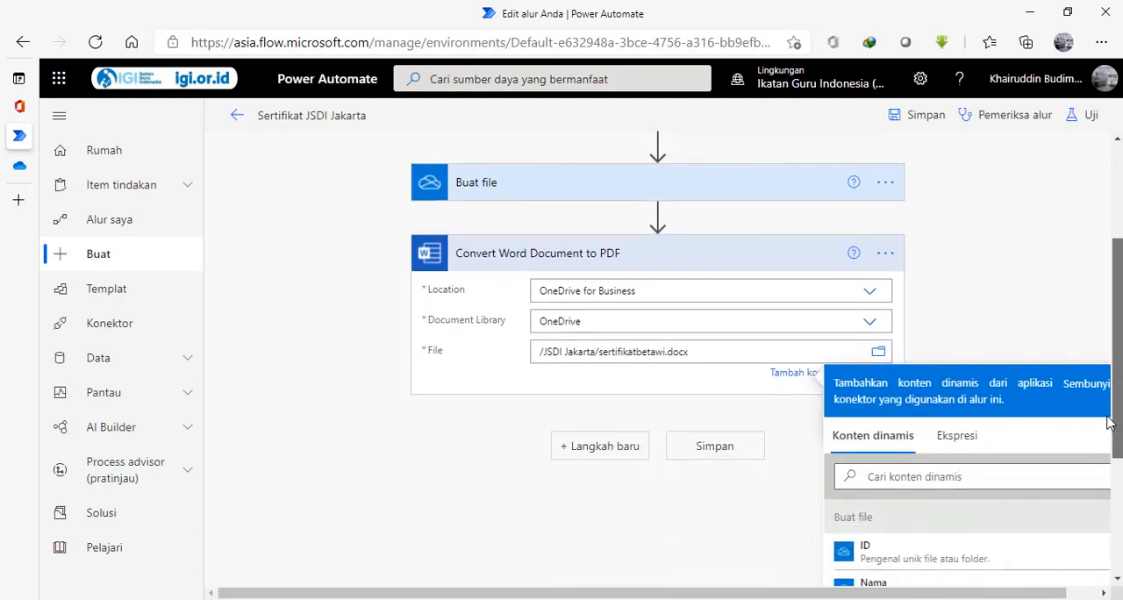
pyautogui.moveTo(1107, 417); pyautogui.dragTo(1107, 413)
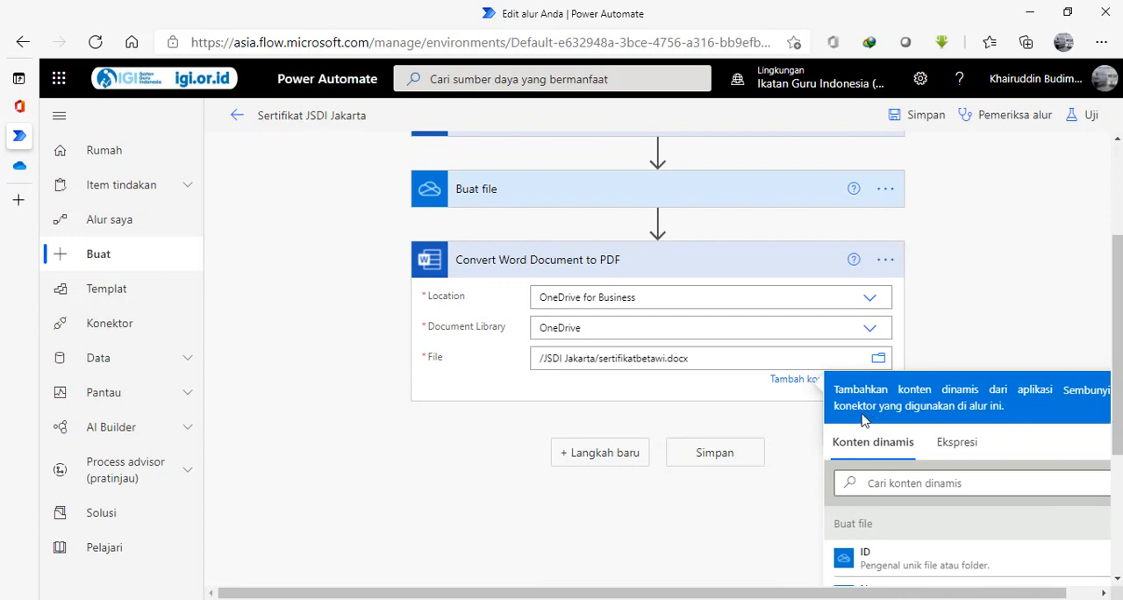
pyautogui.click(644, 455)
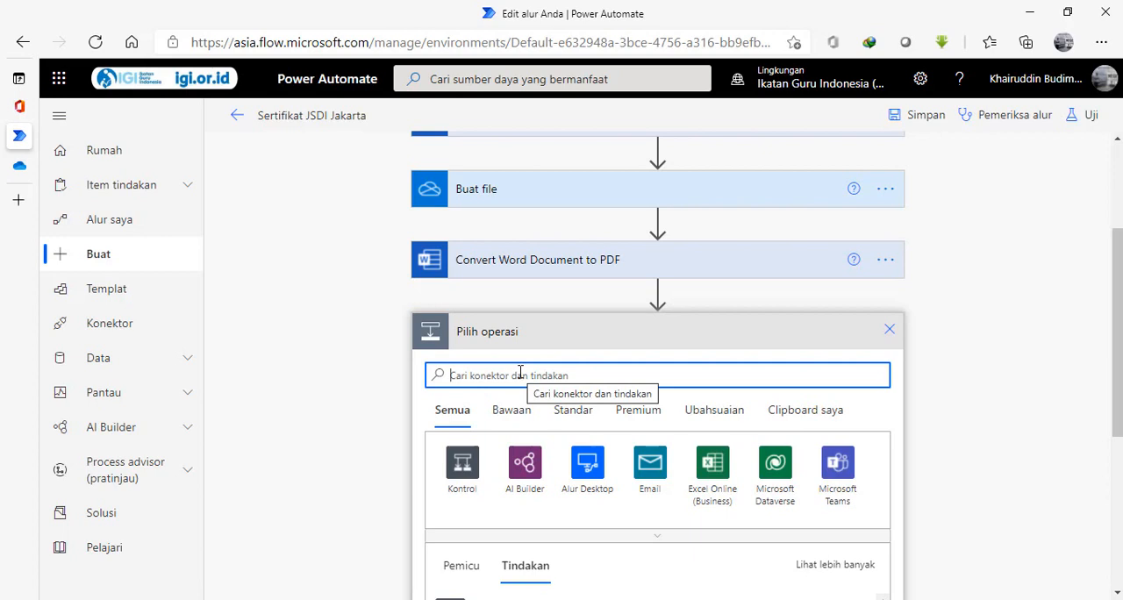
pyautogui.write('out')
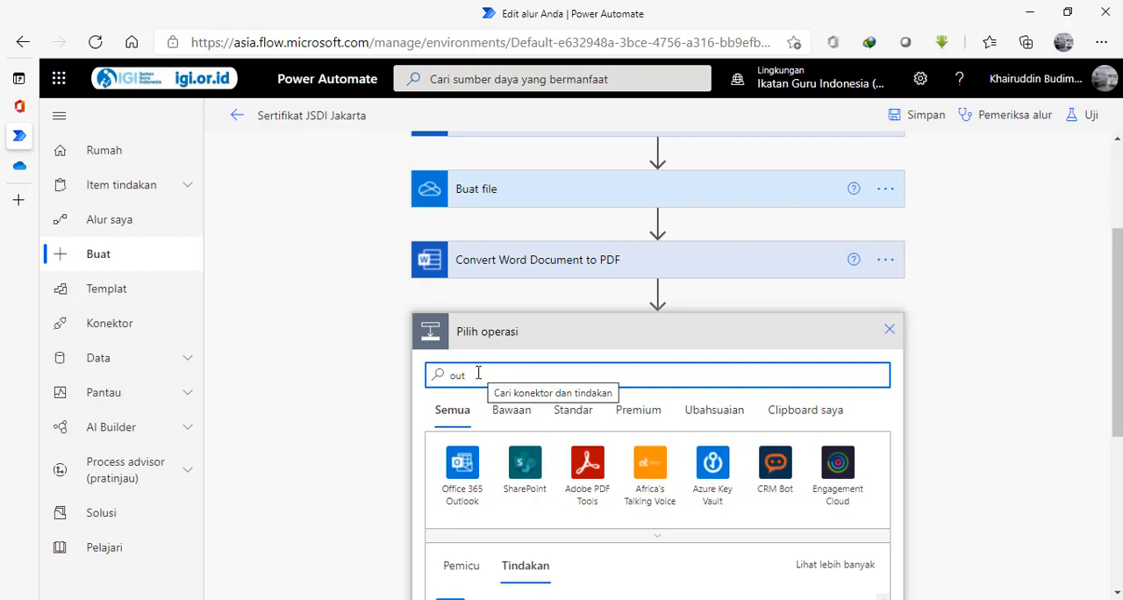
pyautogui.click(463, 465)
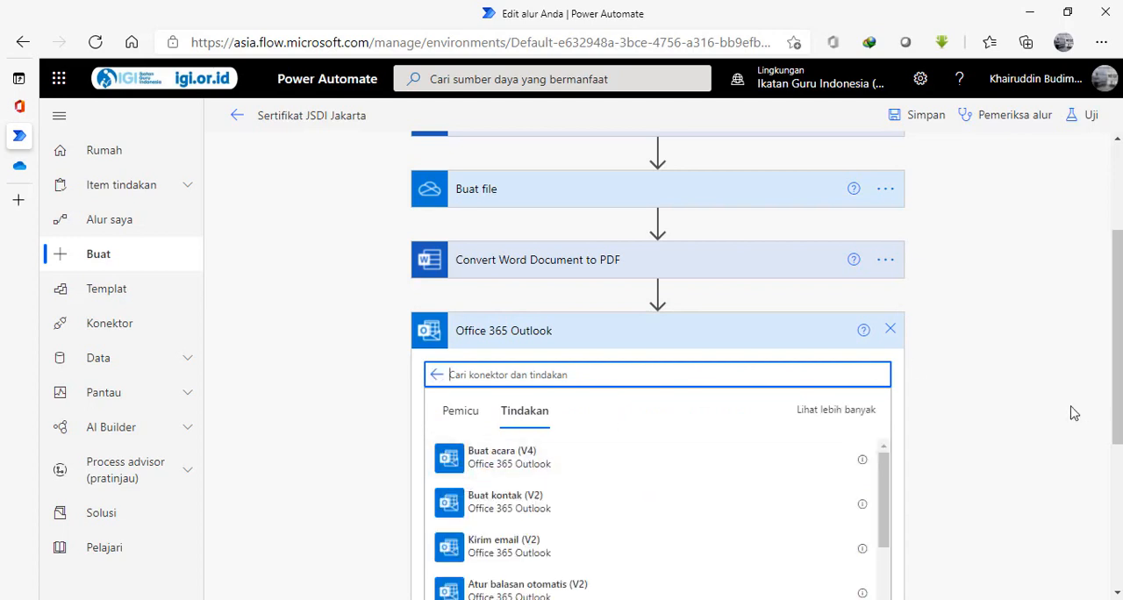
pyautogui.moveTo(1116, 369); pyautogui.dragTo(1117, 442)
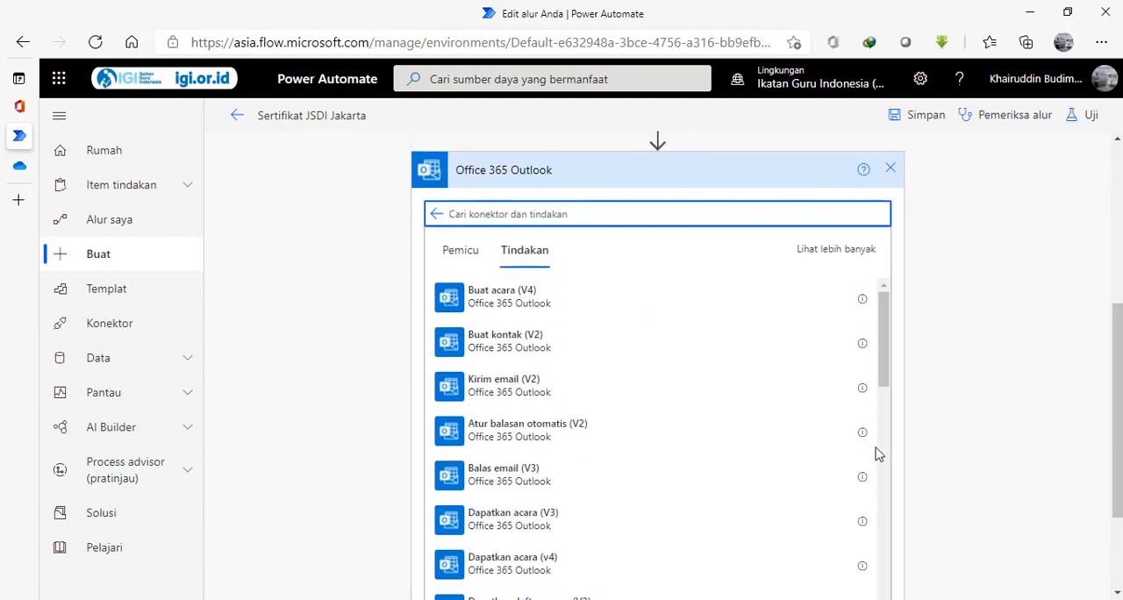
pyautogui.click(498, 395)
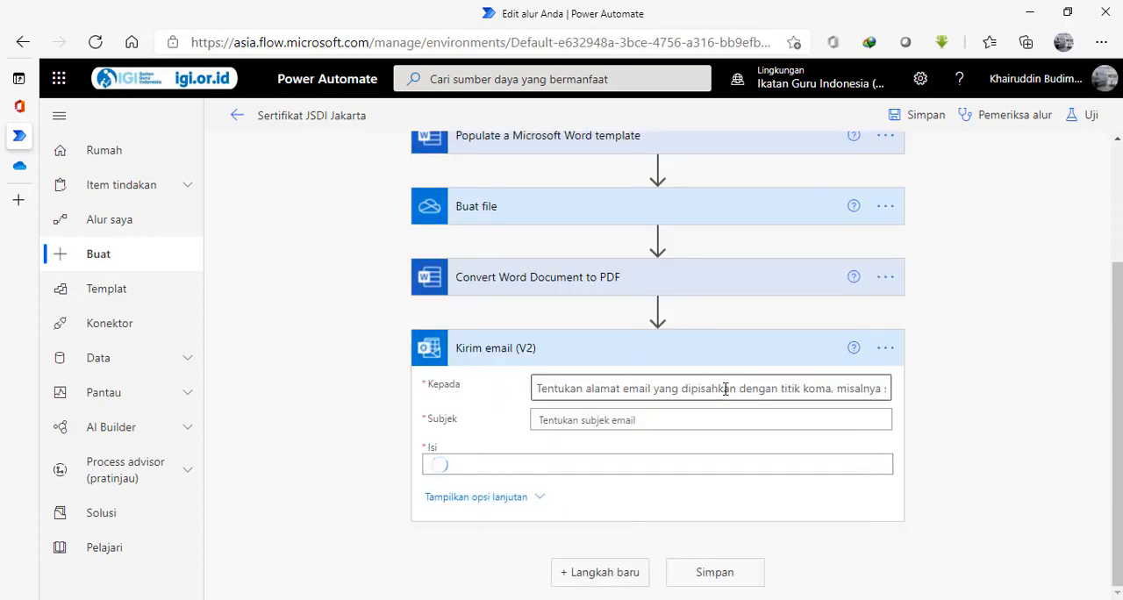
# Set the email's recipient to the dynamic email answer from Dapatkan detail tanggapan.
pyautogui.click(579, 367)
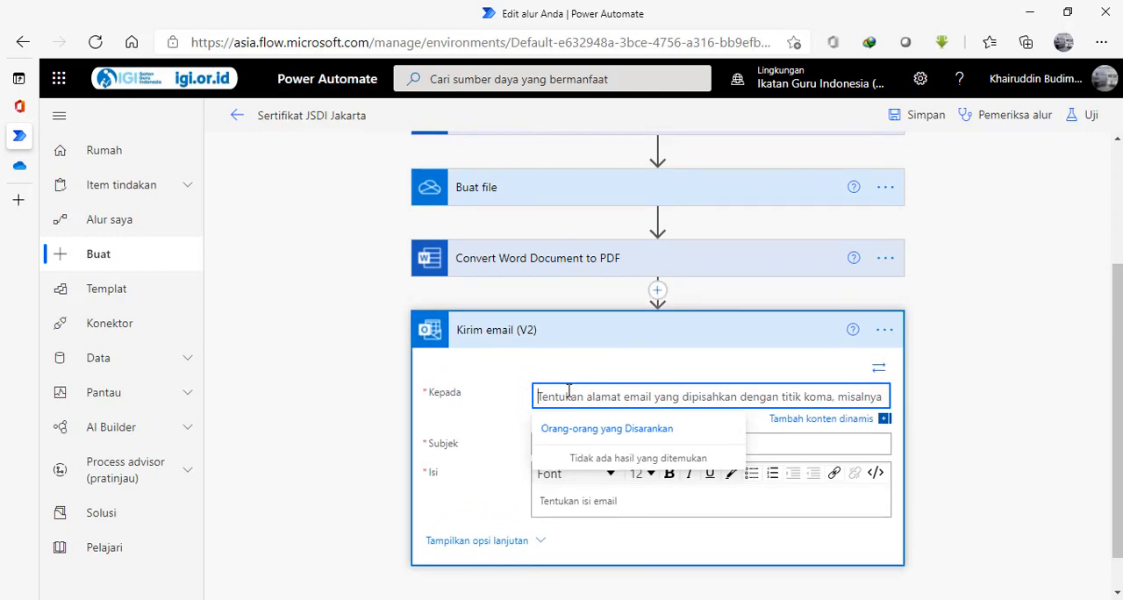
pyautogui.click(884, 421)
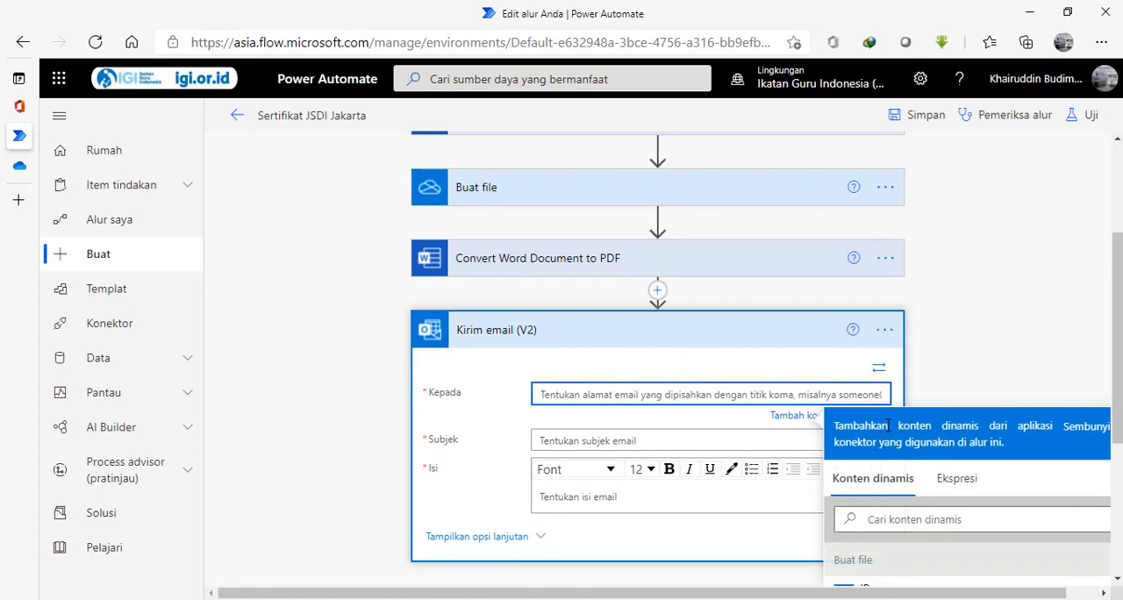
pyautogui.scroll(-3, 965, 395)
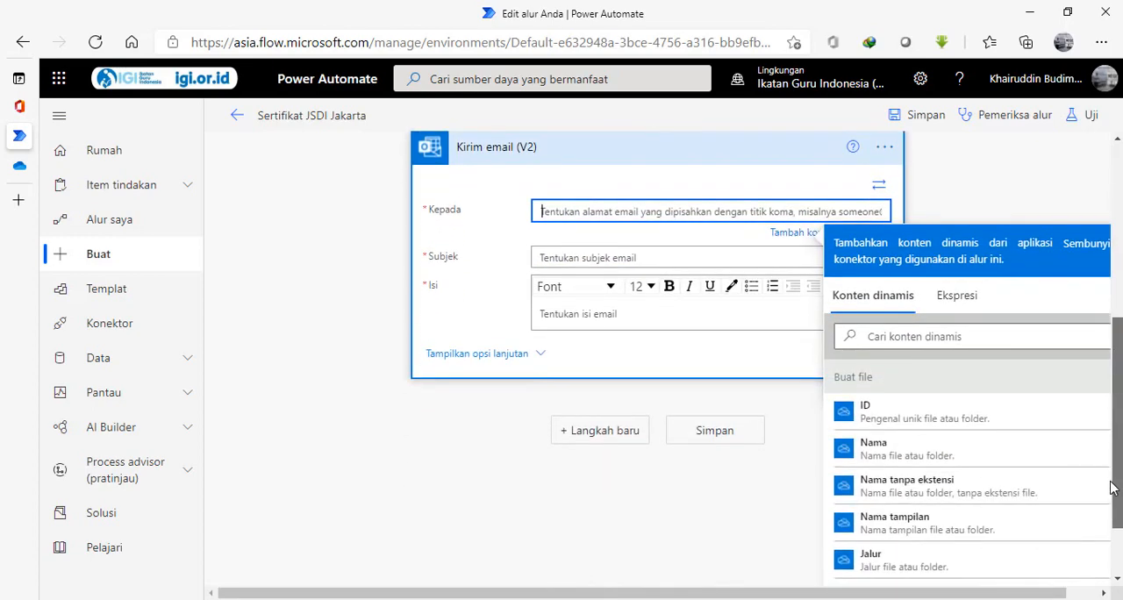
pyautogui.moveTo(1116, 462)
pyautogui.mouseDown()
pyautogui.moveTo(1117, 529)
pyautogui.moveTo(1116, 465)
pyautogui.mouseUp()
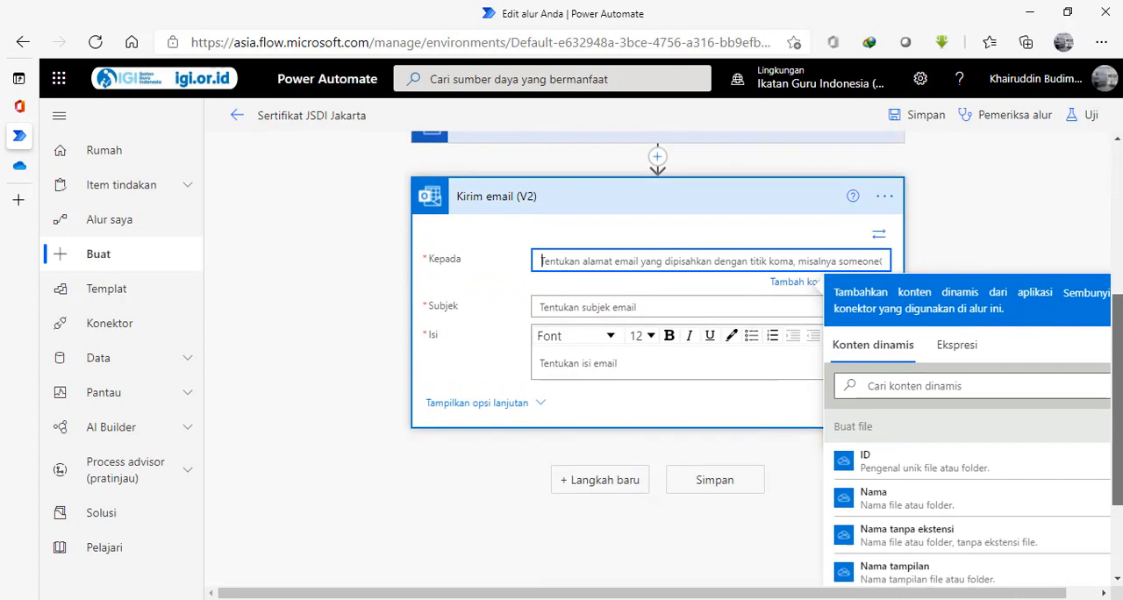
pyautogui.click(917, 386)
pyautogui.write('ema')
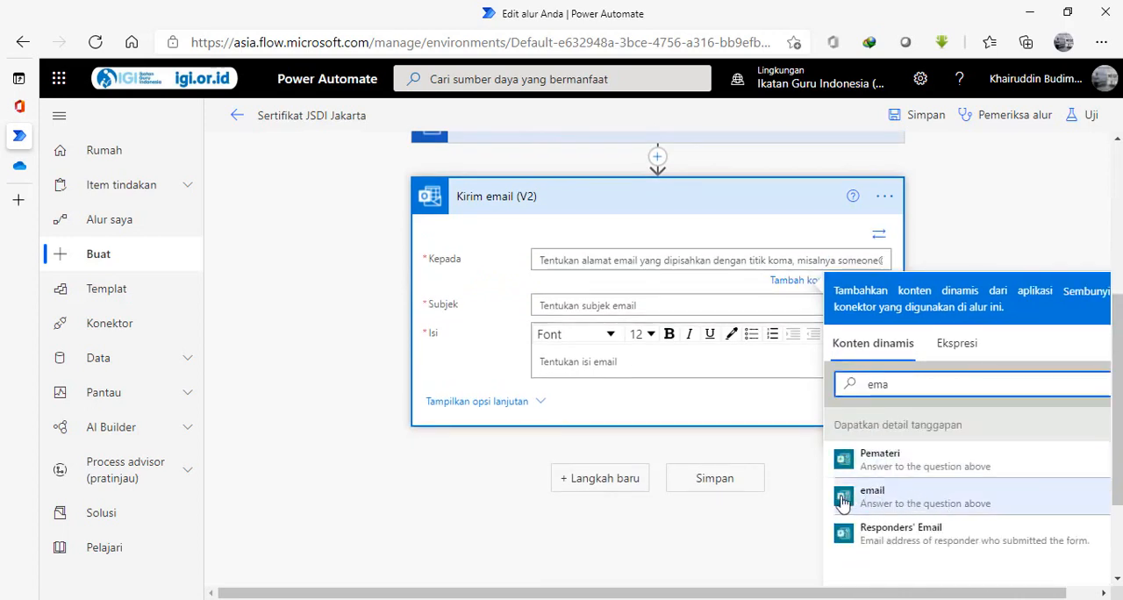
pyautogui.click(870, 497)
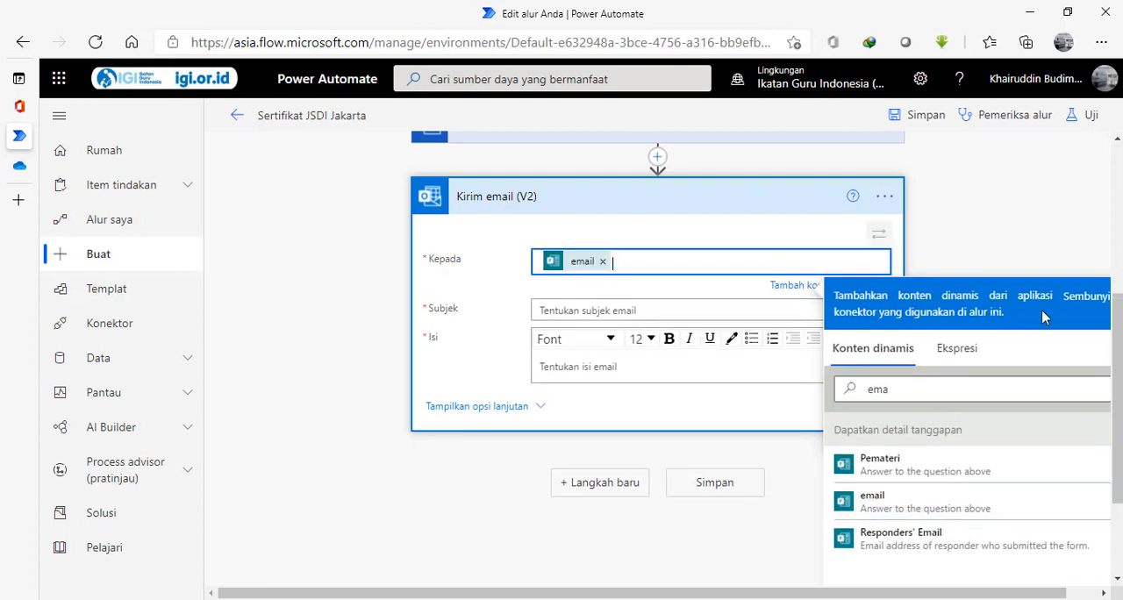
# Enter Sertifikat Webinar Provinsi as the email subject.
pyautogui.click(599, 310)
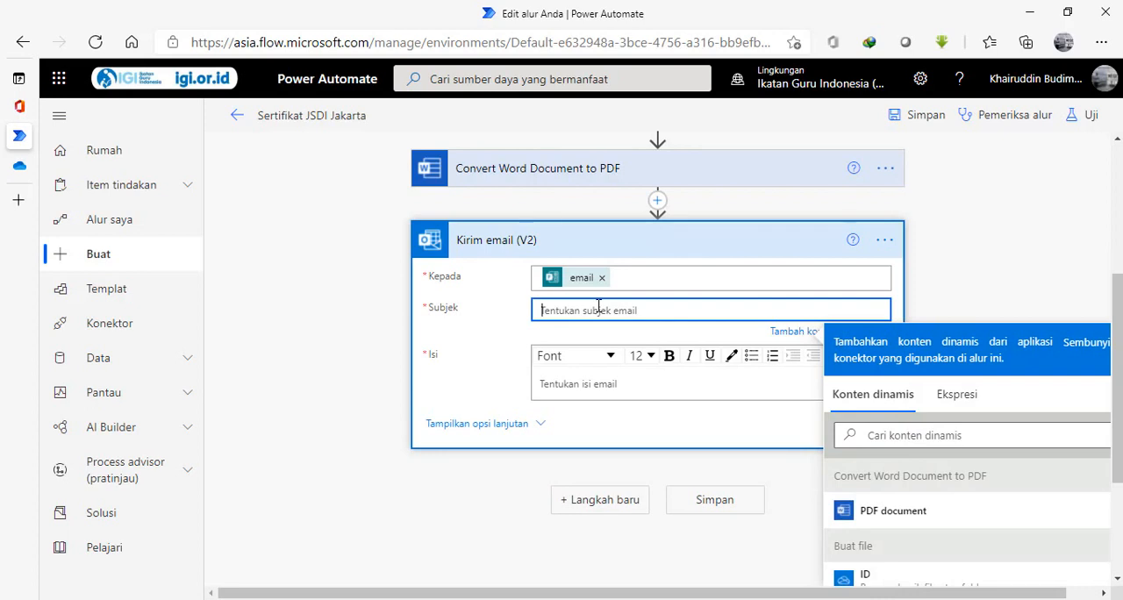
pyautogui.write('Sert')
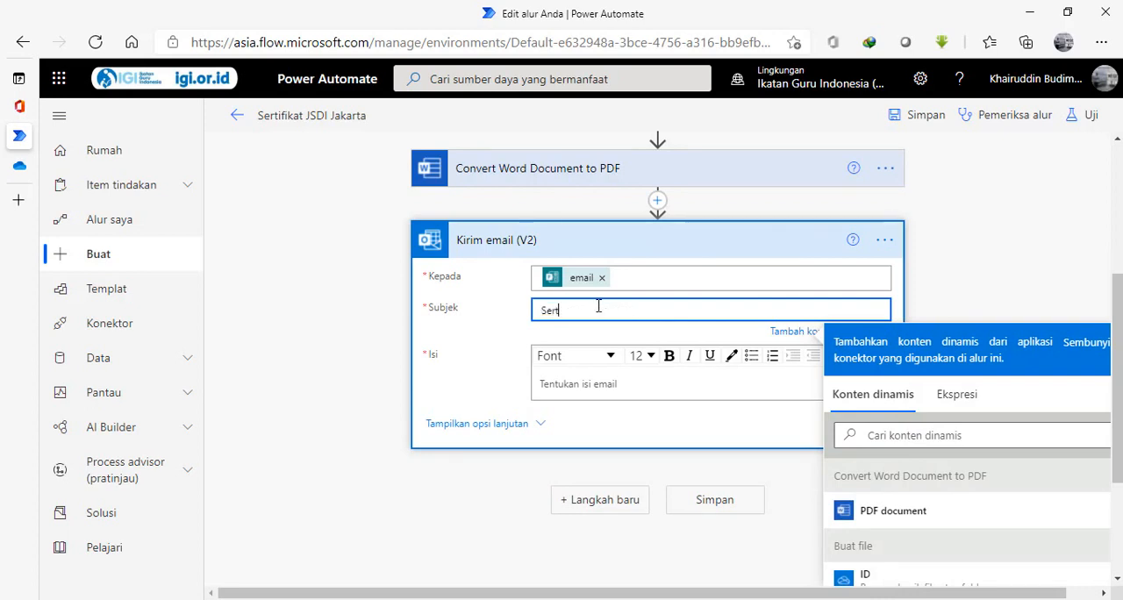
pyautogui.write('ifikat')
pyautogui.press('BackSpace')
pyautogui.press('BackSpace')
pyautogui.write('ebinar Provinsi')
# Append the dynamic answer Provinsi Penyelenggara from Dapatkan detail tanggapan to the email subject.
pyautogui.click(873, 432)
pyautogui.write('provi')
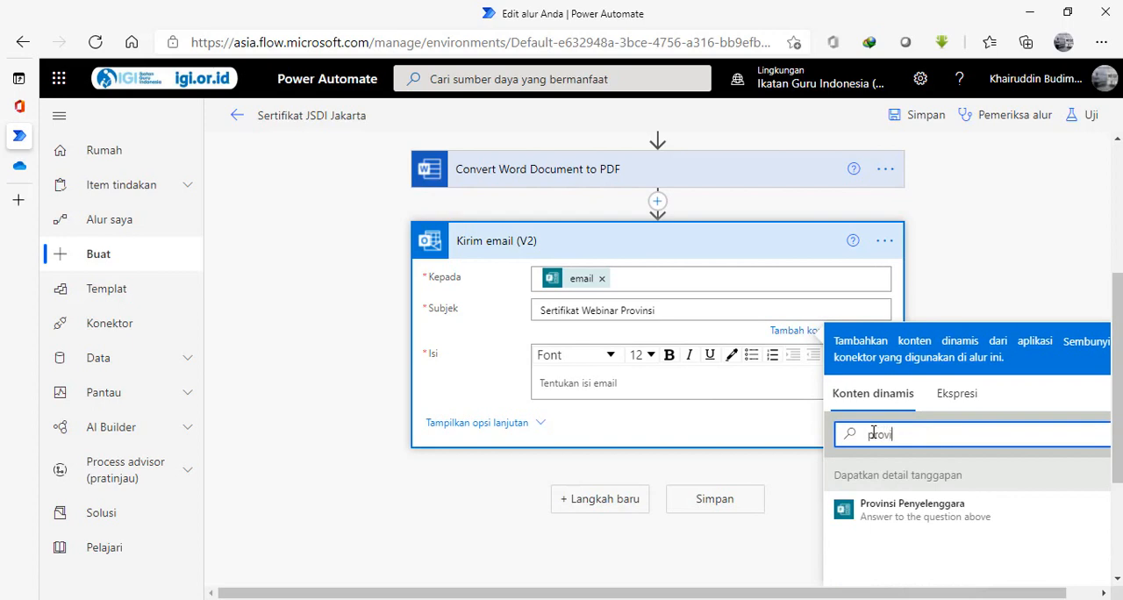
pyautogui.write('n')
pyautogui.click(879, 511)
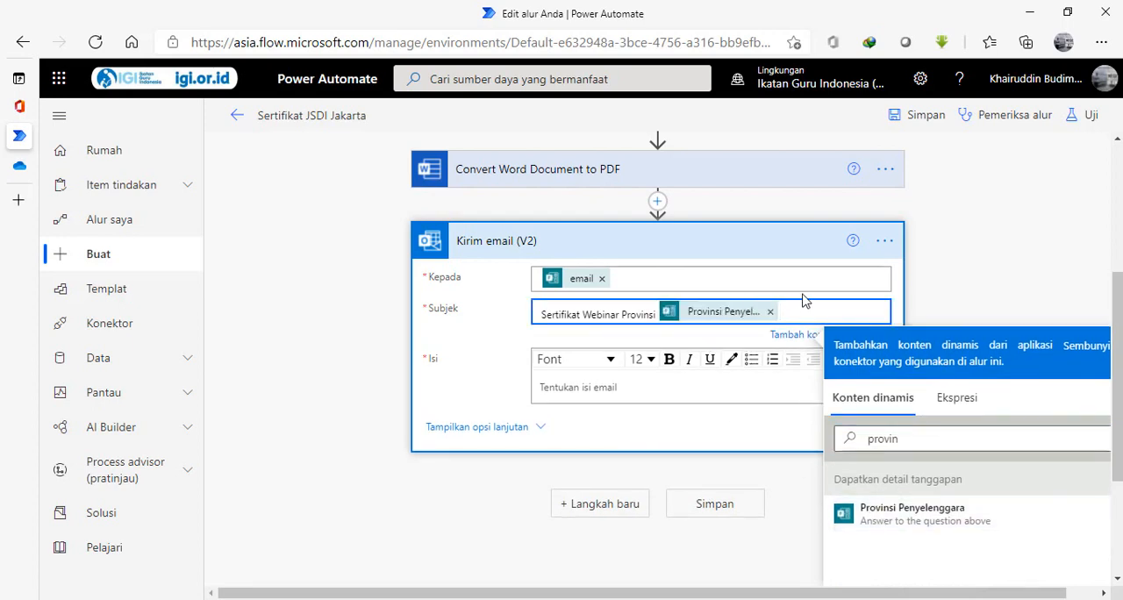
# Finish the email subject with the text JSDI Epson after the province field.
pyautogui.write('JSDI')
pyautogui.write(' Epsom')
pyautogui.write('n')
pyautogui.moveTo(1116, 307); pyautogui.dragTo(1117, 351)
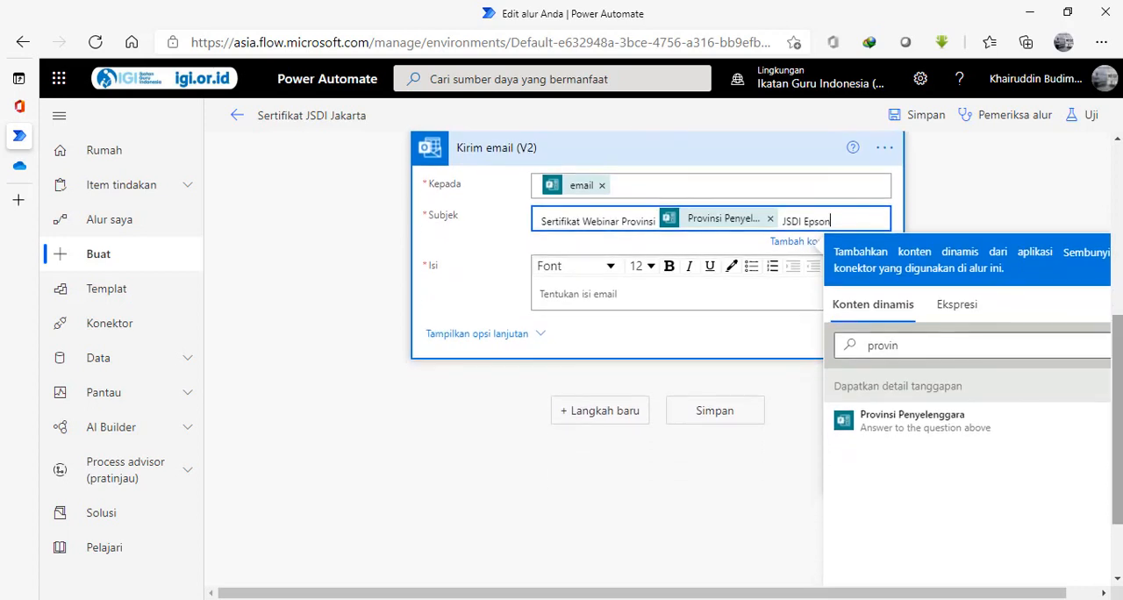
# Start the email body with the greeting Assalamualaikum Wr Wb, Salam Sejahtera, Salam Sehat Selalu and a new paragraph.
pyautogui.click(596, 293)
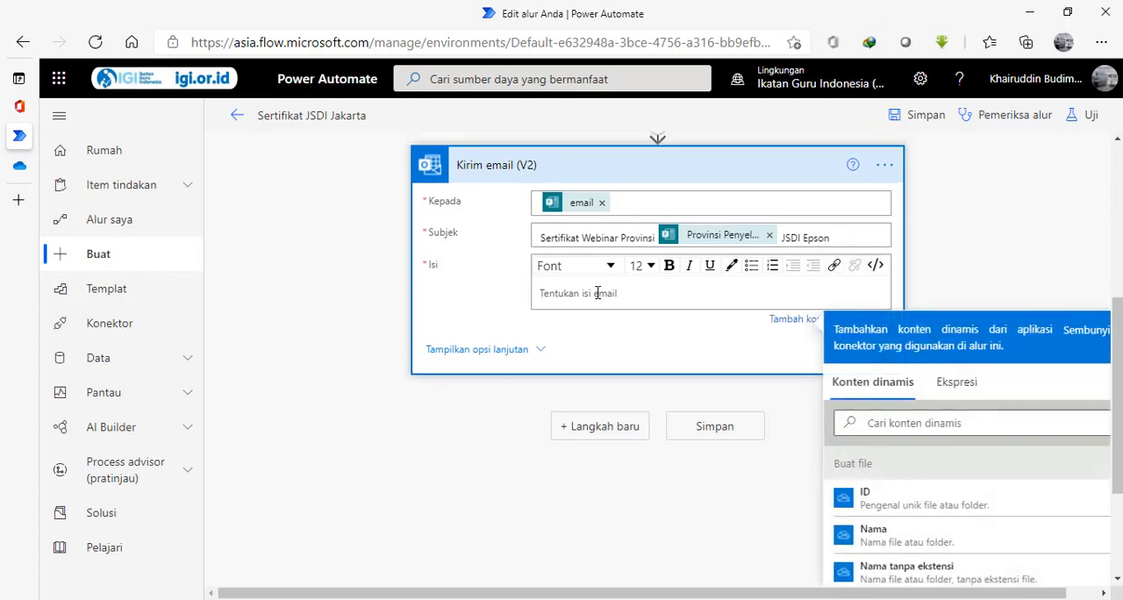
pyautogui.write('Assalamuala')
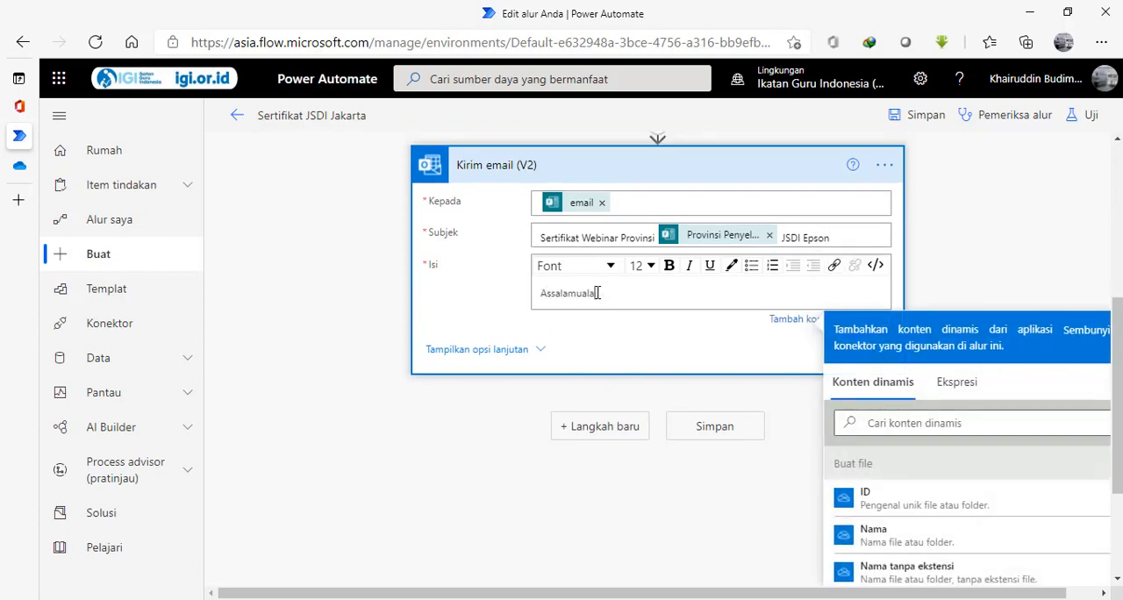
pyautogui.write('ikum Wr Wb, Salam Sejahtera')
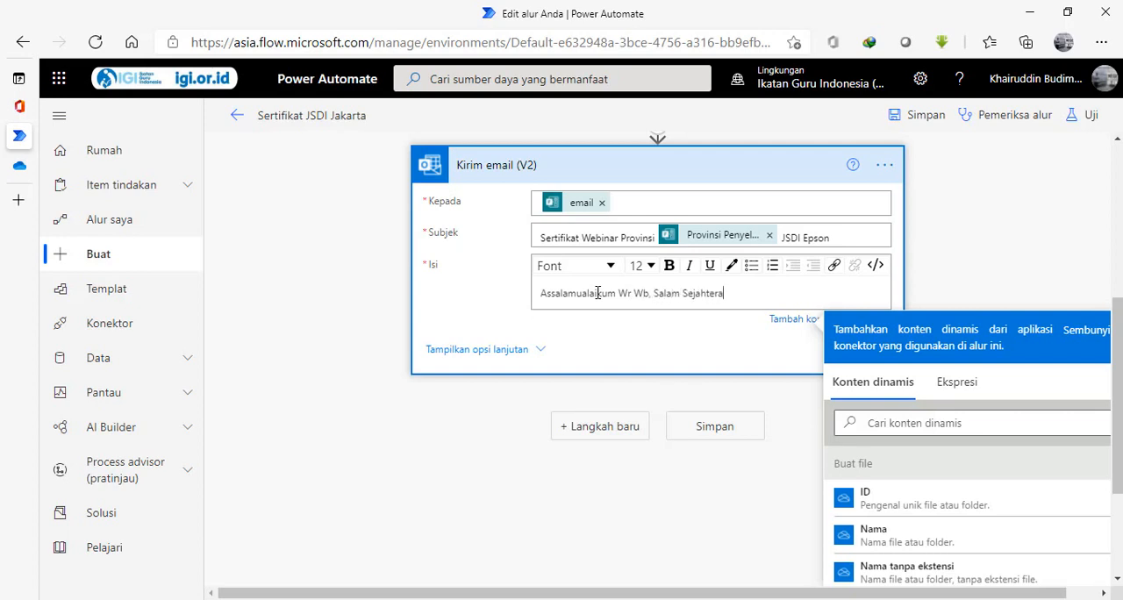
pyautogui.write(', Salam Sehat Selalu')
pyautogui.press('Return')
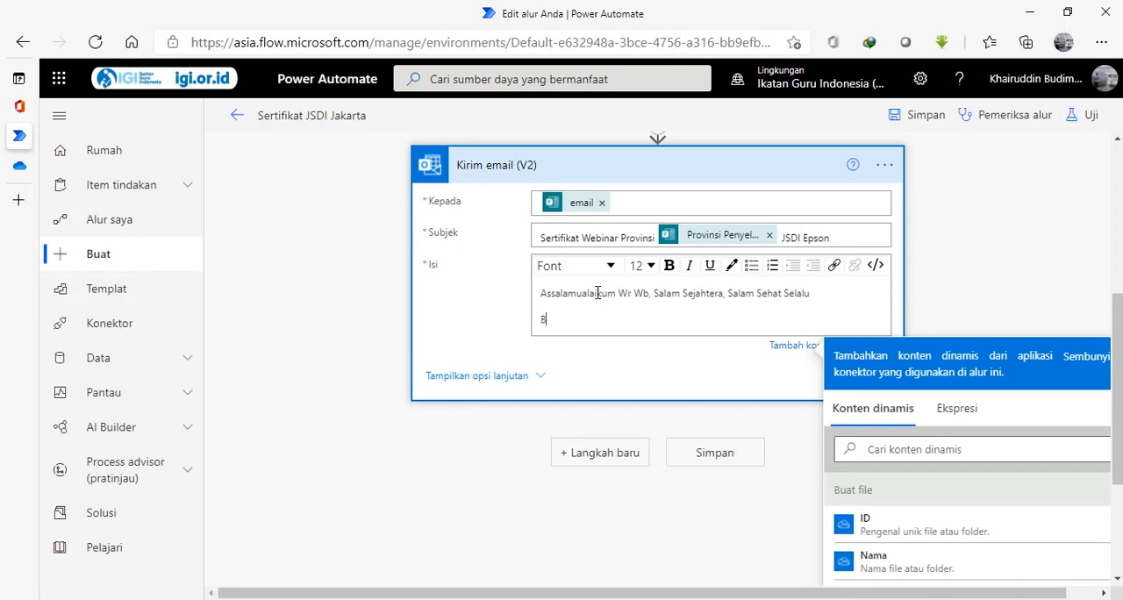
# Write the second body paragraph's opening: Berikut kami lampirkan sertifikat webinar kerjasama JSDI dan Epson pada tanggal.
pyautogui.write('Berikut kami lampirkan se')
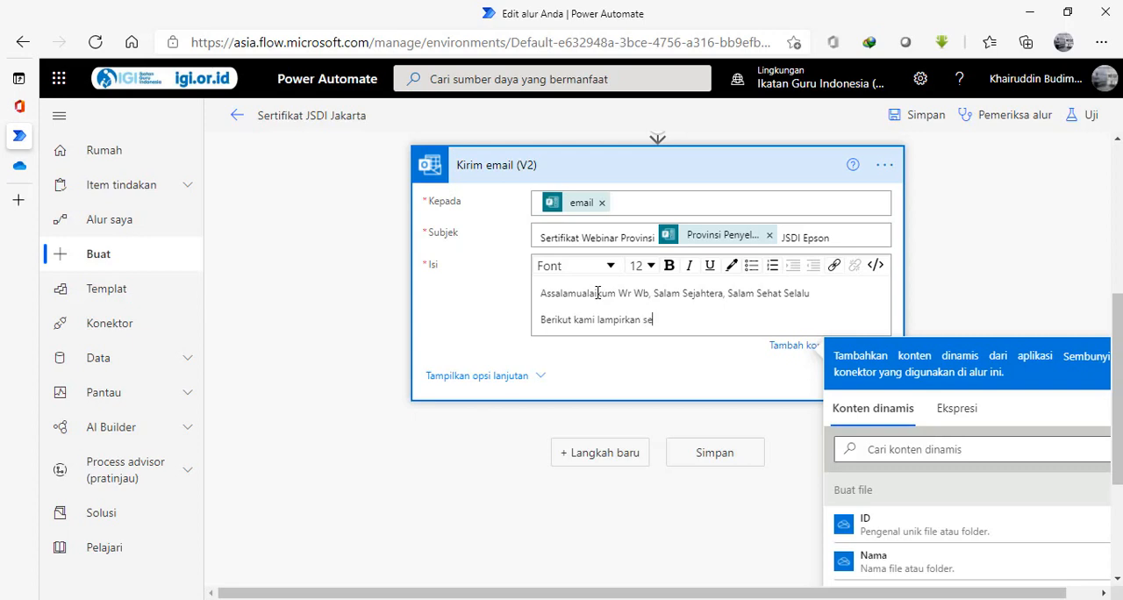
pyautogui.write('rtifikat webinar kerjas')
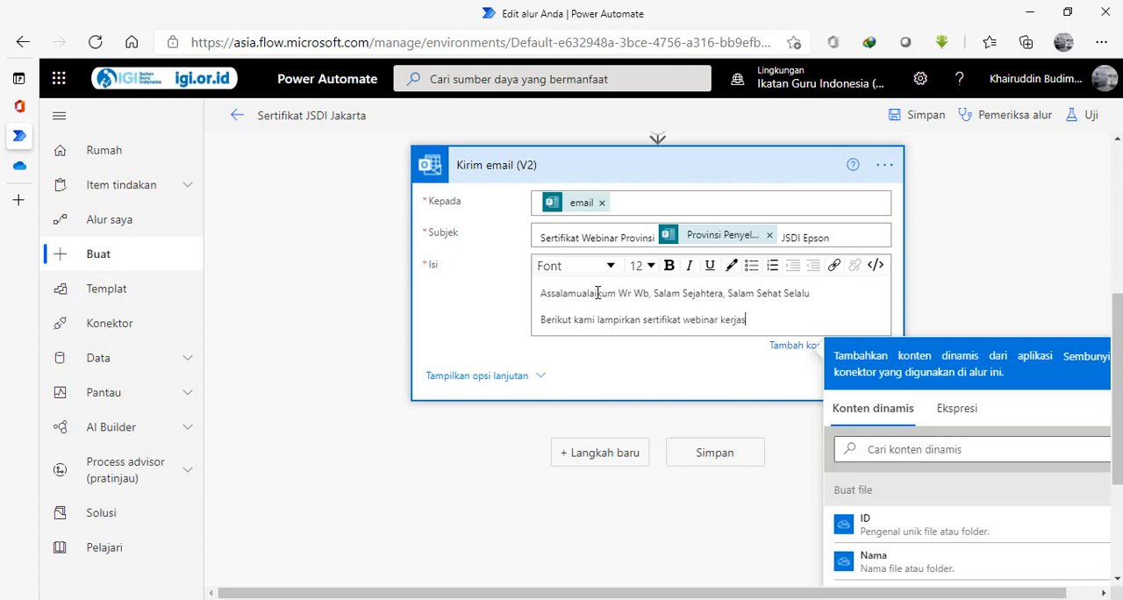
pyautogui.write('ama')
pyautogui.press('BackSpace')
pyautogui.press('BackSpace')
pyautogui.press('BackSpace')
pyautogui.write('JSDI dan Epson pada')
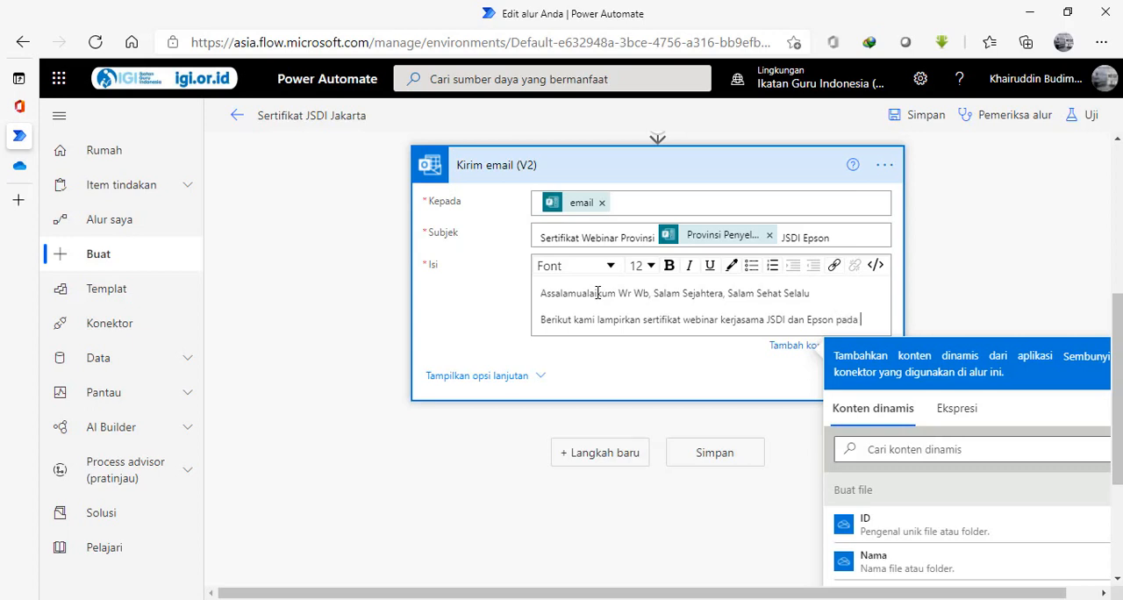
pyautogui.write(' tanggal')
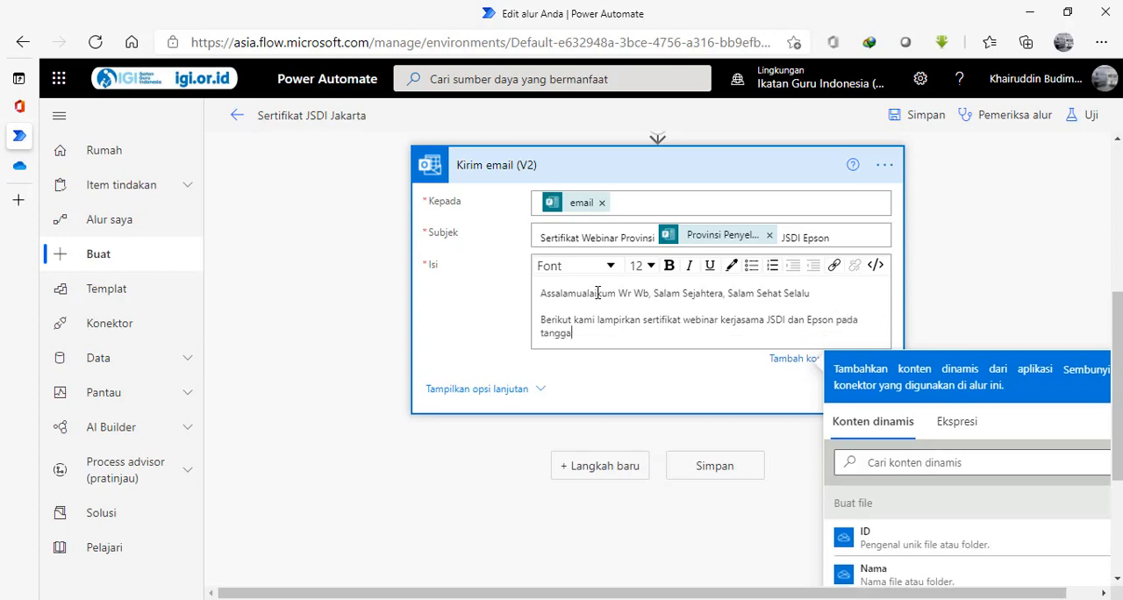
# Insert the dynamic answer Tanggal Kegiatan after the word tanggal in the email body.
pyautogui.click(877, 461)
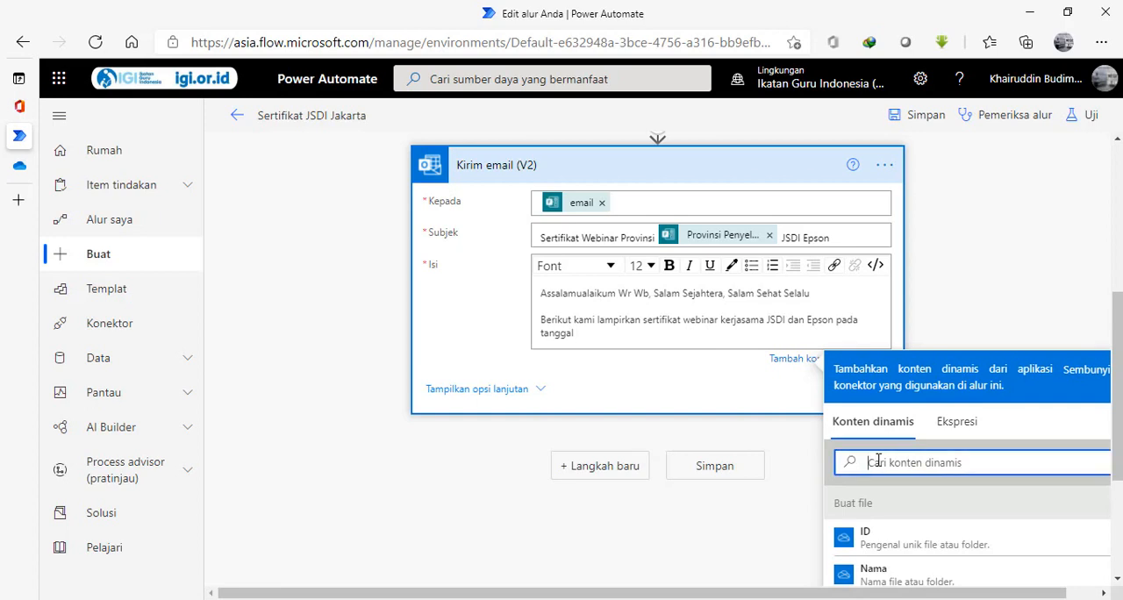
pyautogui.write('tang')
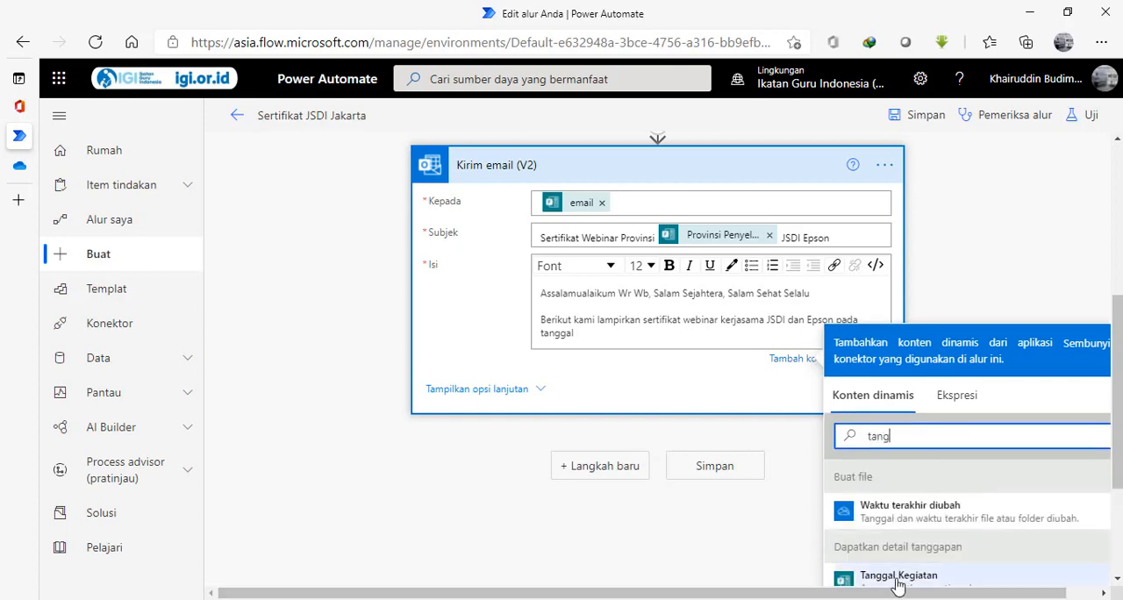
pyautogui.click(898, 577)
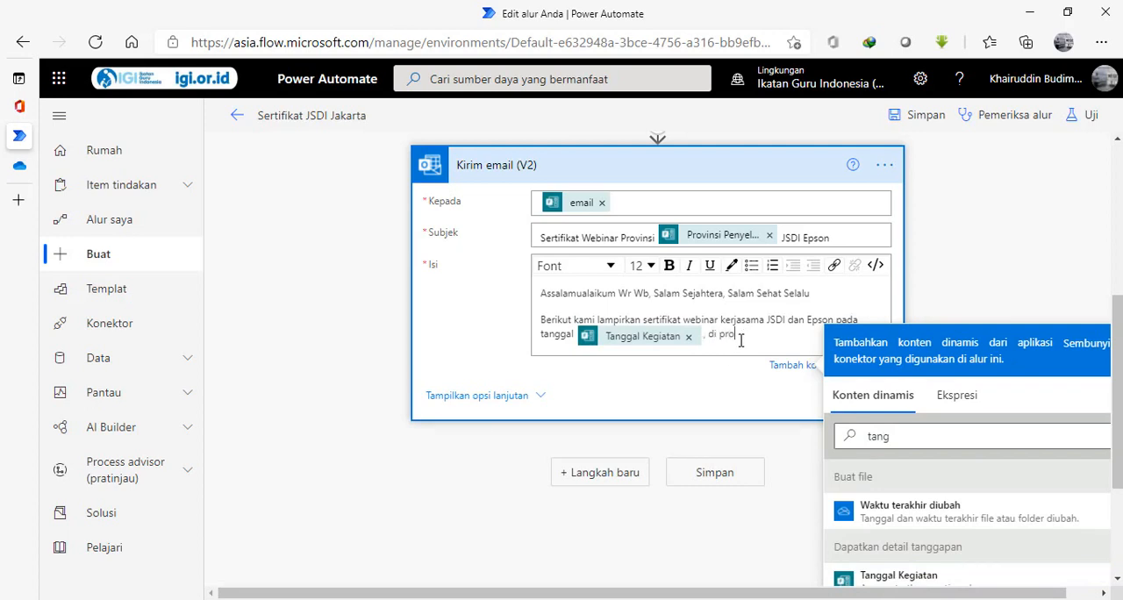
# Continue the body sentence with ", di provinsi" and the dynamic answer Provinsi Penyelenggara.
pyautogui.write(', di provinsi')
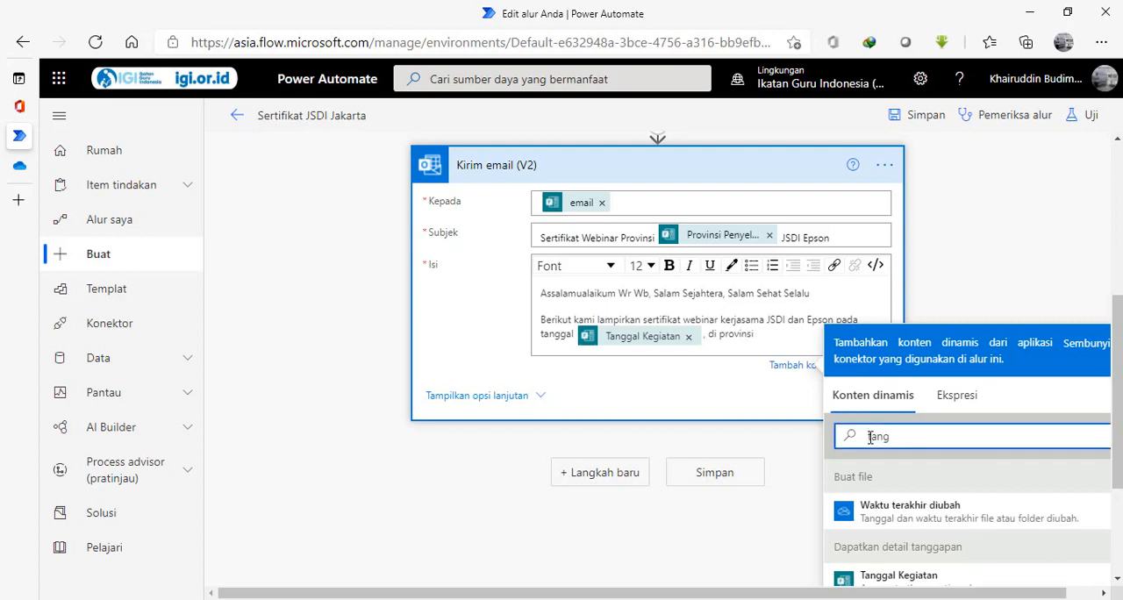
pyautogui.write('pr')
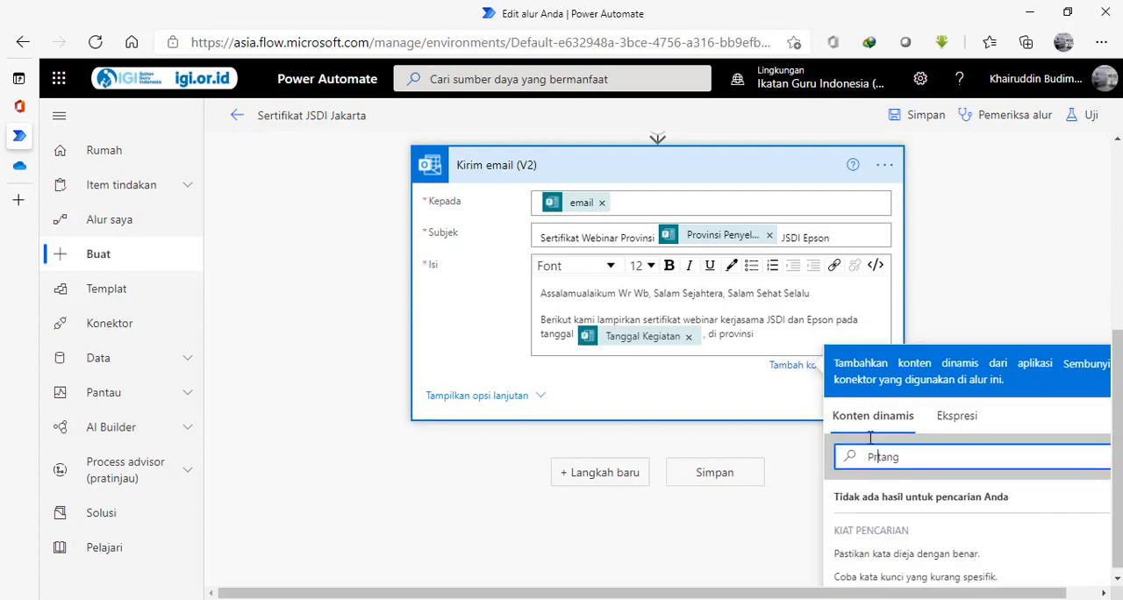
pyautogui.write('o')
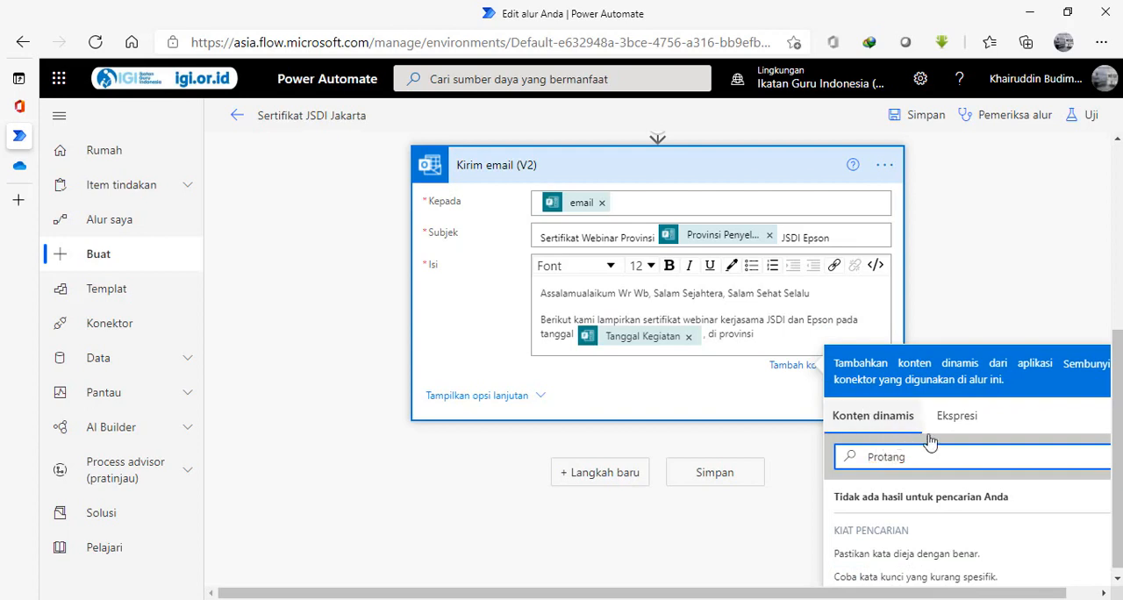
pyautogui.press('Delete')
pyautogui.press('Delete')
pyautogui.press('Delete')
pyautogui.press('Delete')
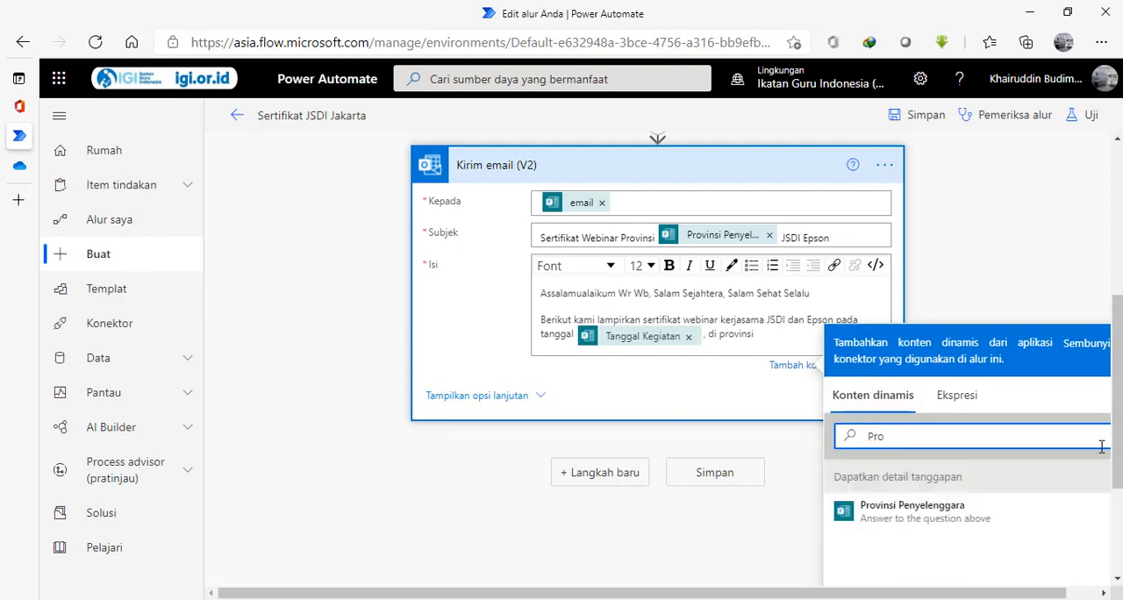
pyautogui.click(946, 525)
# Complete the body sentence with "dengan materi" and the dynamic answer Materi Kegiatan, ending the paragraph with a period.
pyautogui.write('d')
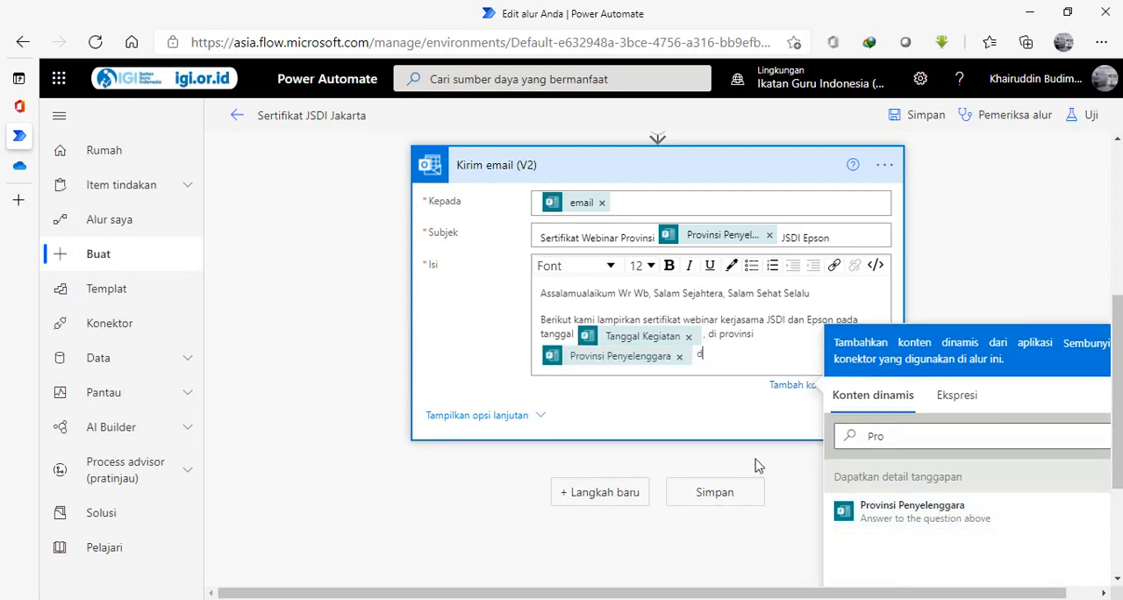
pyautogui.write('engan materi')
pyautogui.click(973, 441)
pyautogui.press('BackSpace')
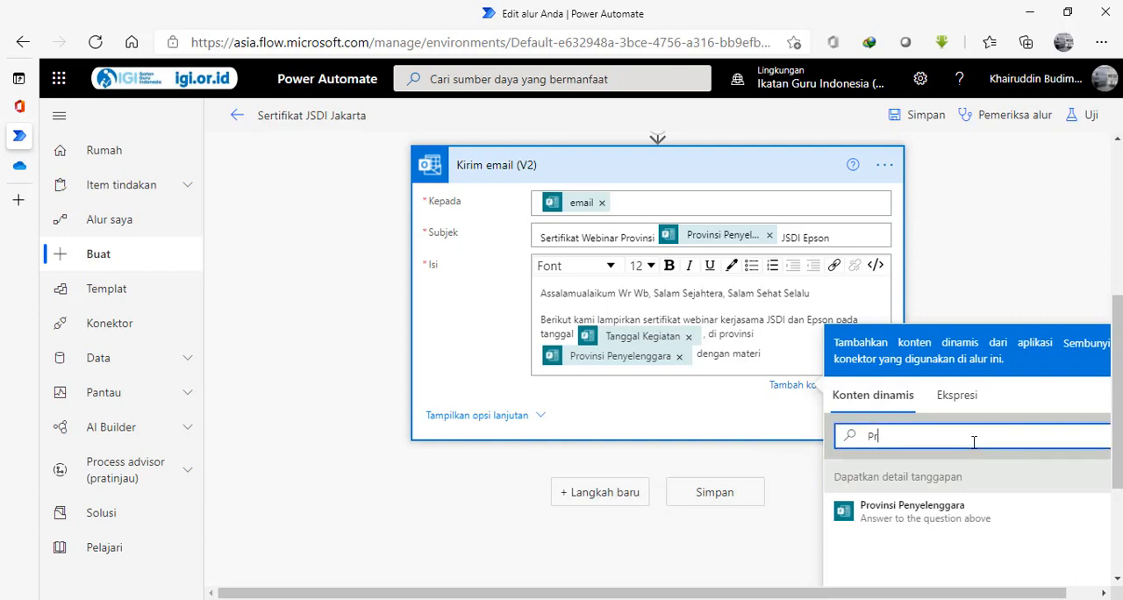
pyautogui.press('BackSpace')
pyautogui.press('BackSpace')
pyautogui.write('mateir')
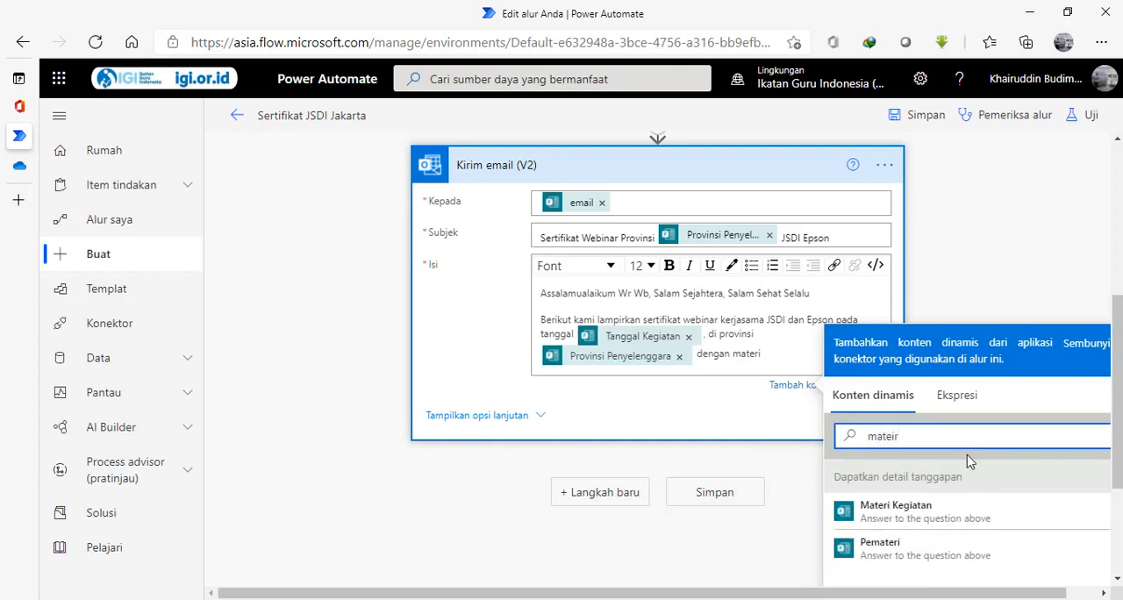
pyautogui.click(935, 527)
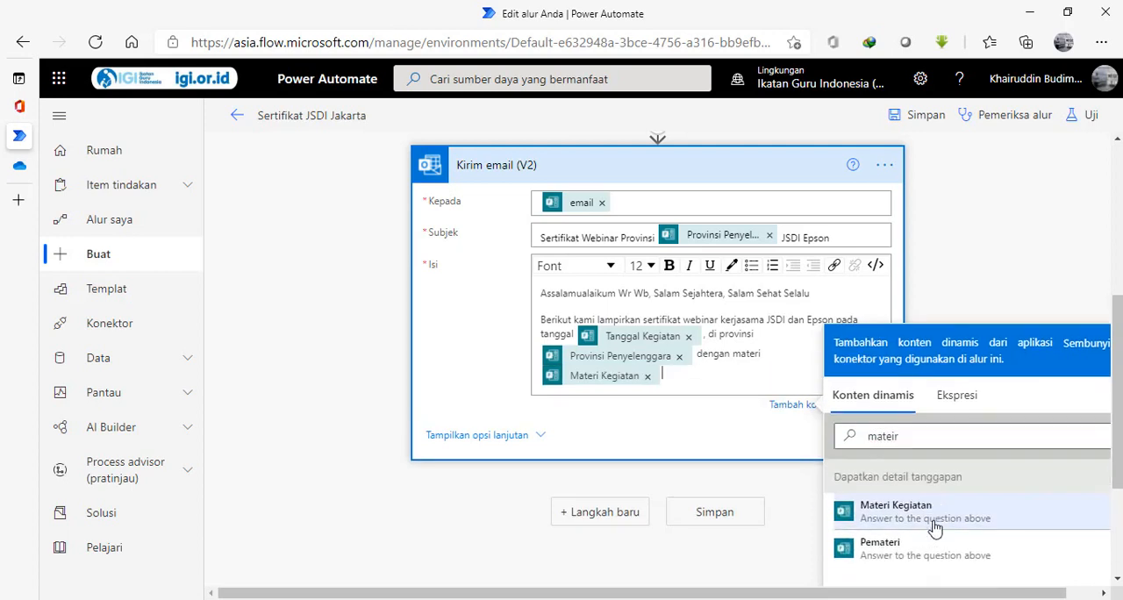
pyautogui.press('Return')
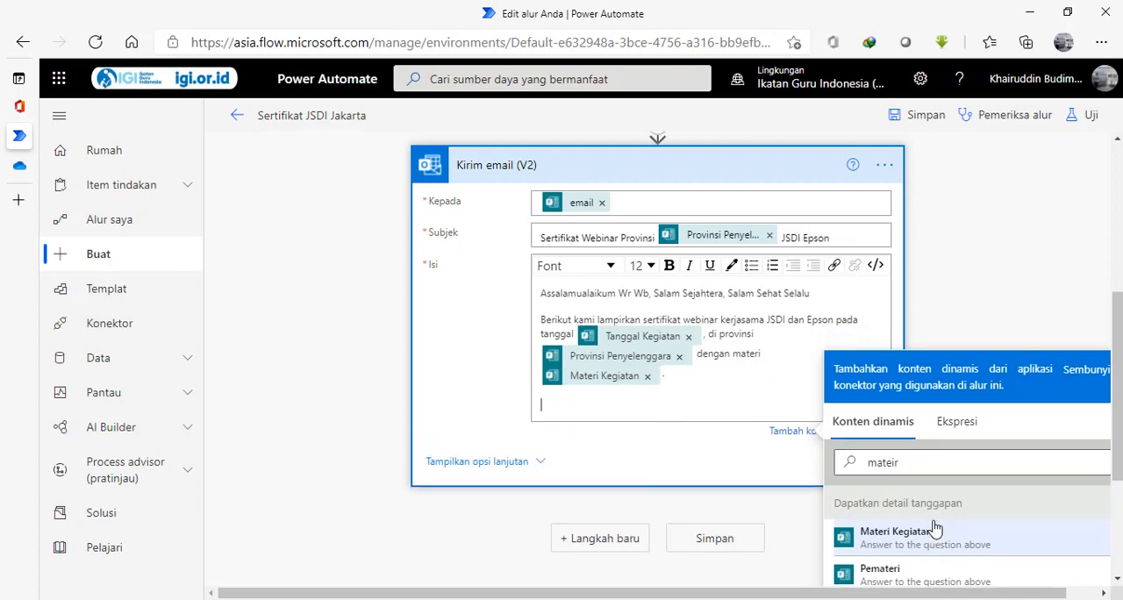
# Add the thank-you paragraph Terimakasih partisipasi dan kehadirannya to the email body.
pyautogui.write('Terima')
pyautogui.press('BackSpace')
pyautogui.press('BackSpace')
pyautogui.press('BackSpace')
pyautogui.write('rimakasih partisipasi dan keha')
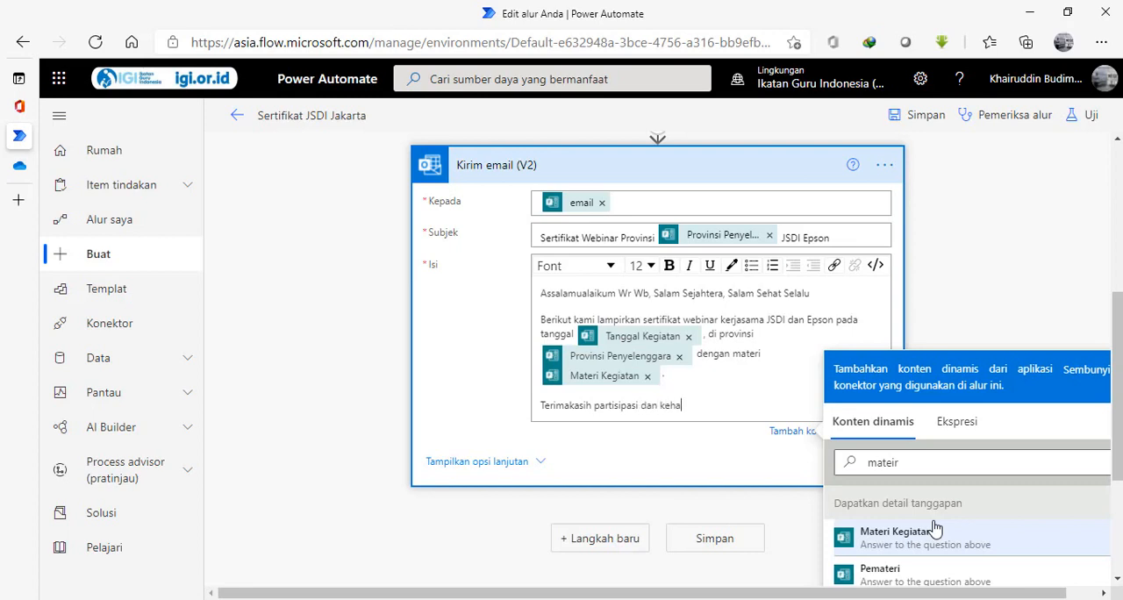
pyautogui.write('dirannya')
# Close the email body with Wassalam and the sender's name on separate lines.
pyautogui.press('Return')
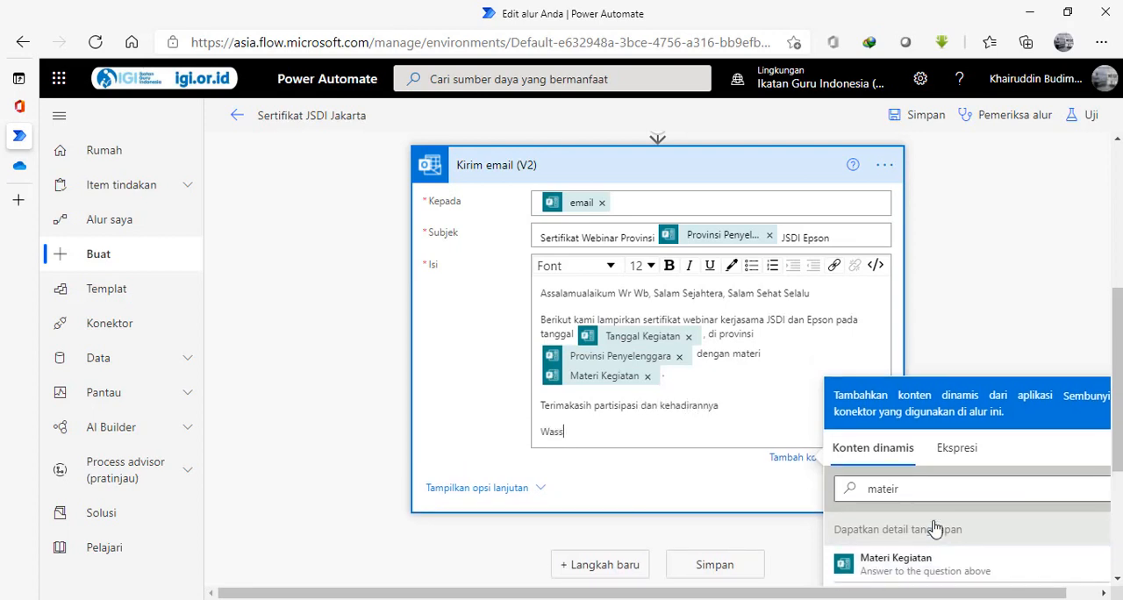
pyautogui.press('Return')
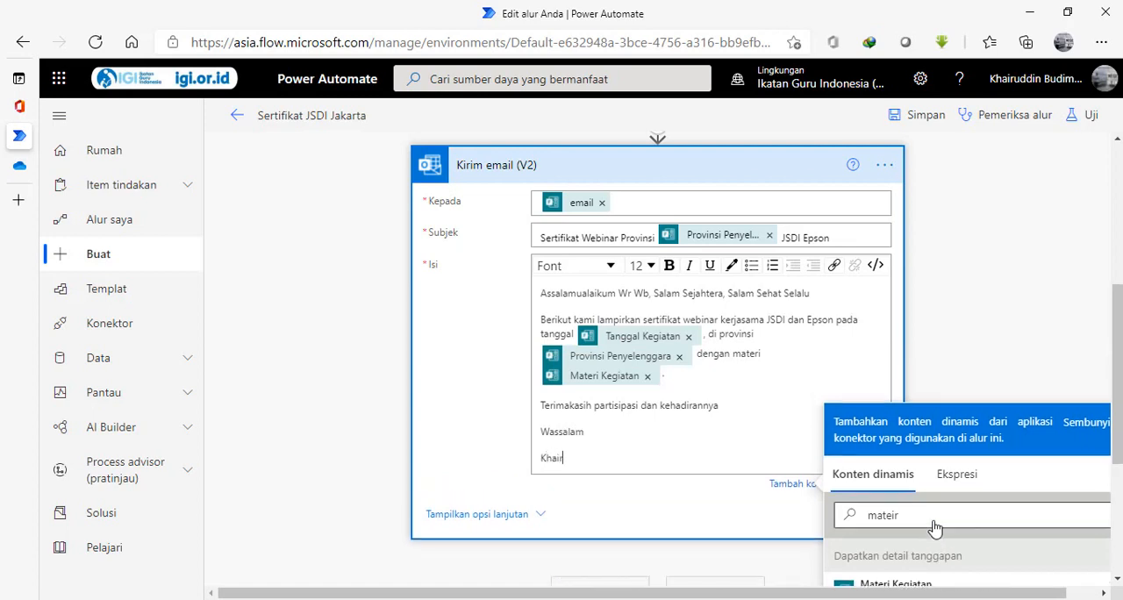
pyautogui.press('Return')
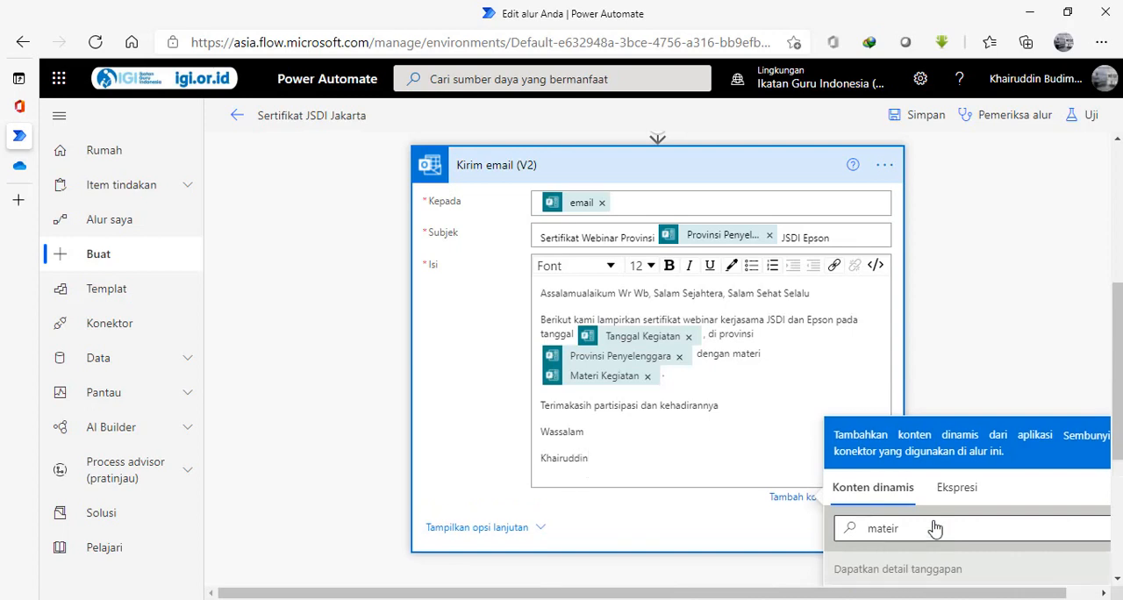
# Add the title Ketua Harian PP JSDI and a Contact line with the sender's phone number under the name.
pyautogui.write('Ketua PP')
pyautogui.press('BackSpace')
pyautogui.write('Haria PP JSDI')
pyautogui.press('Return')
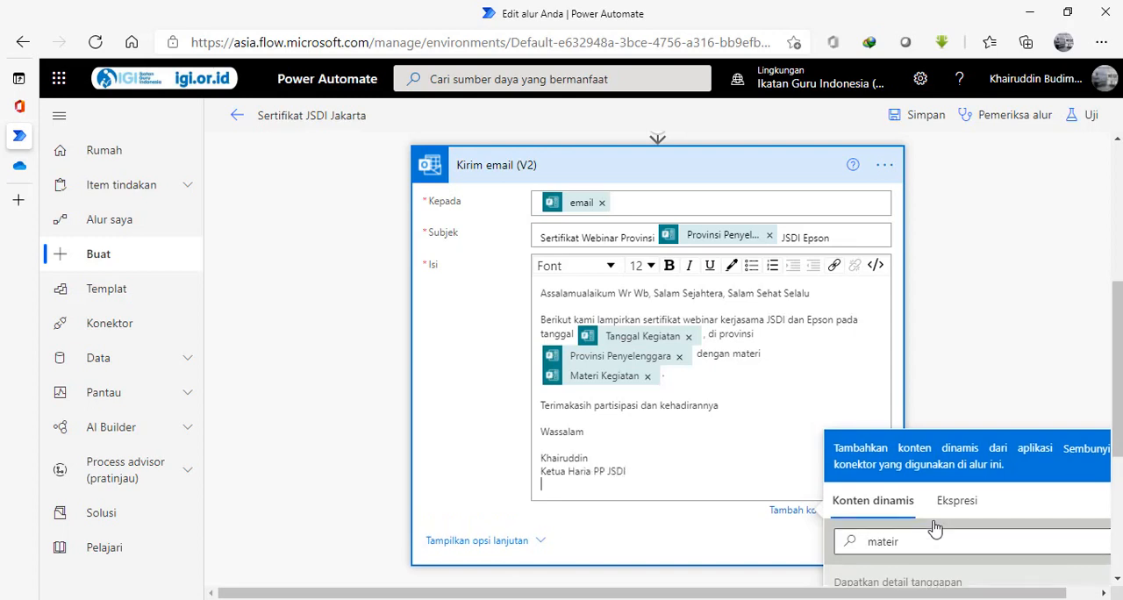
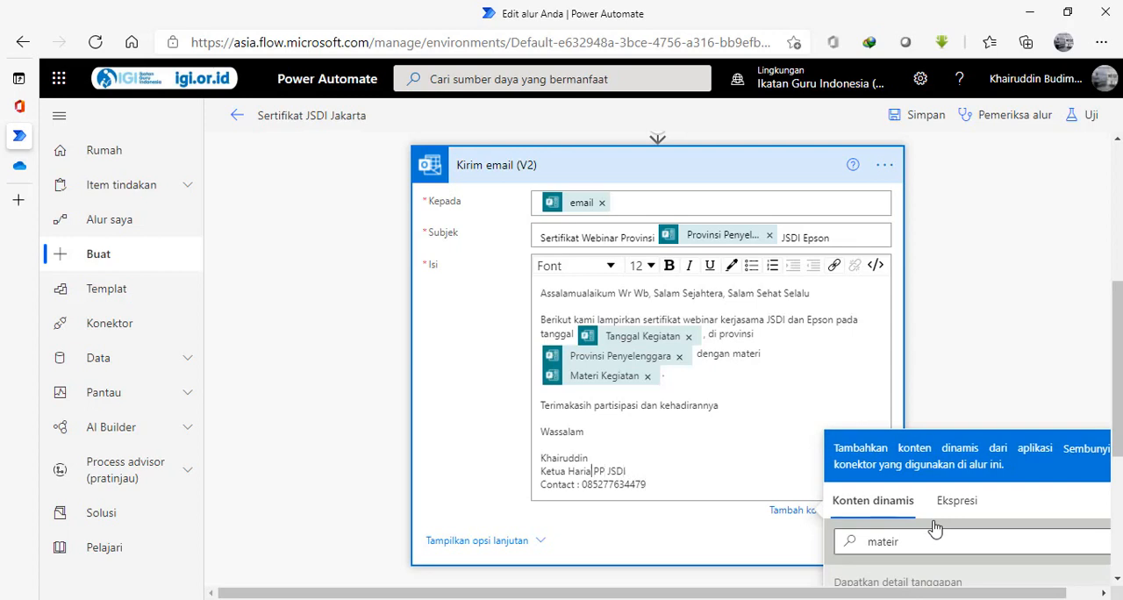
pyautogui.write('n')
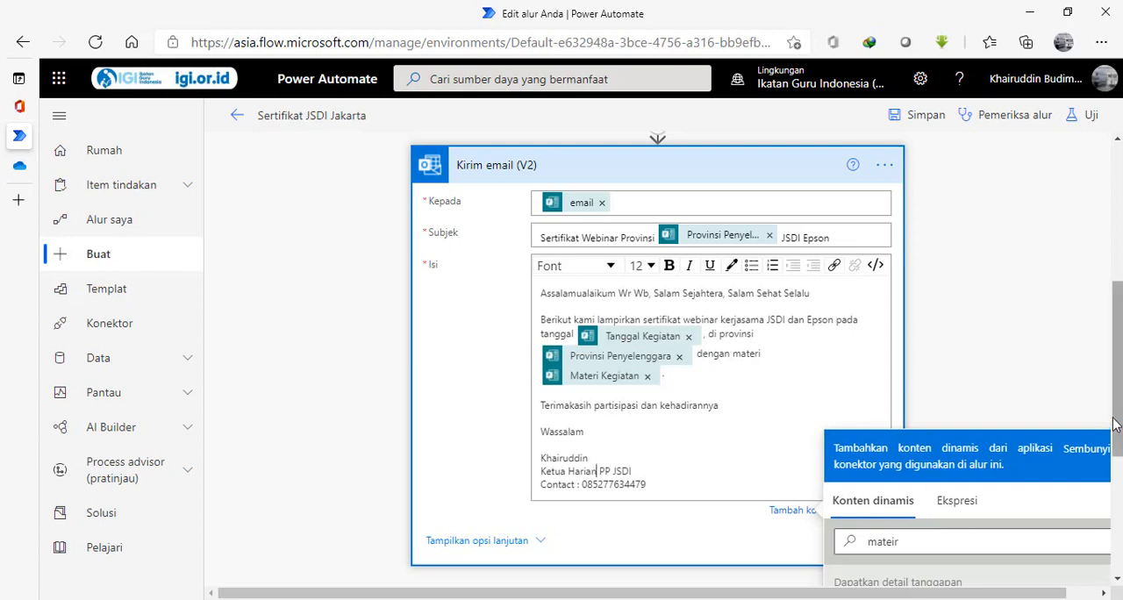
# Add a line under the email greeting with Yth followed by the dynamic answer Nama Lengkap dengan Gelar.
pyautogui.scroll(1, 1118, 431)
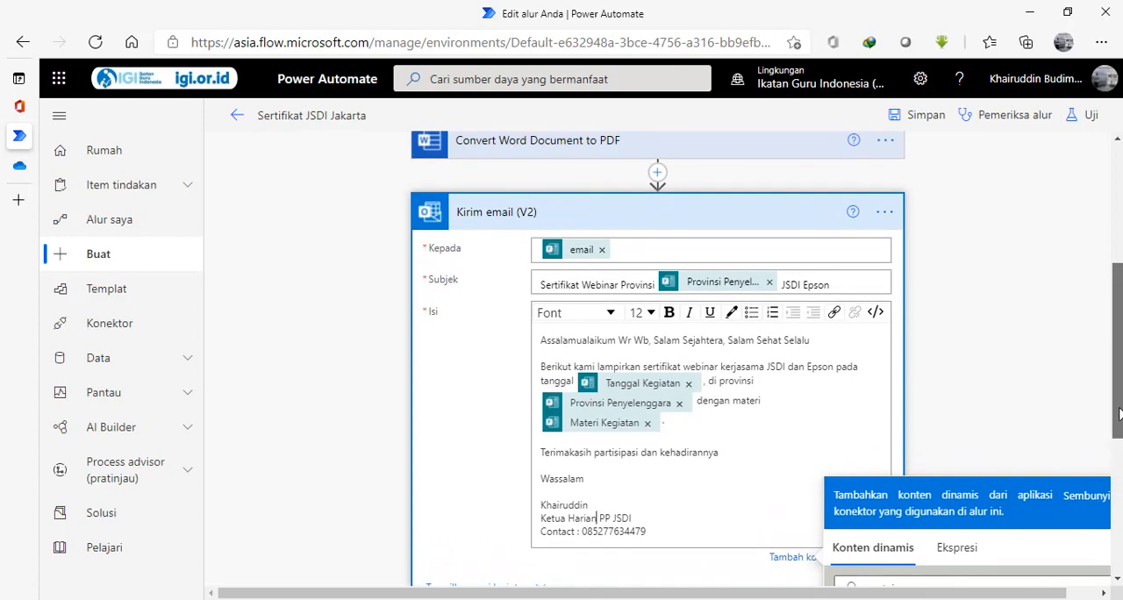
pyautogui.press('Return')
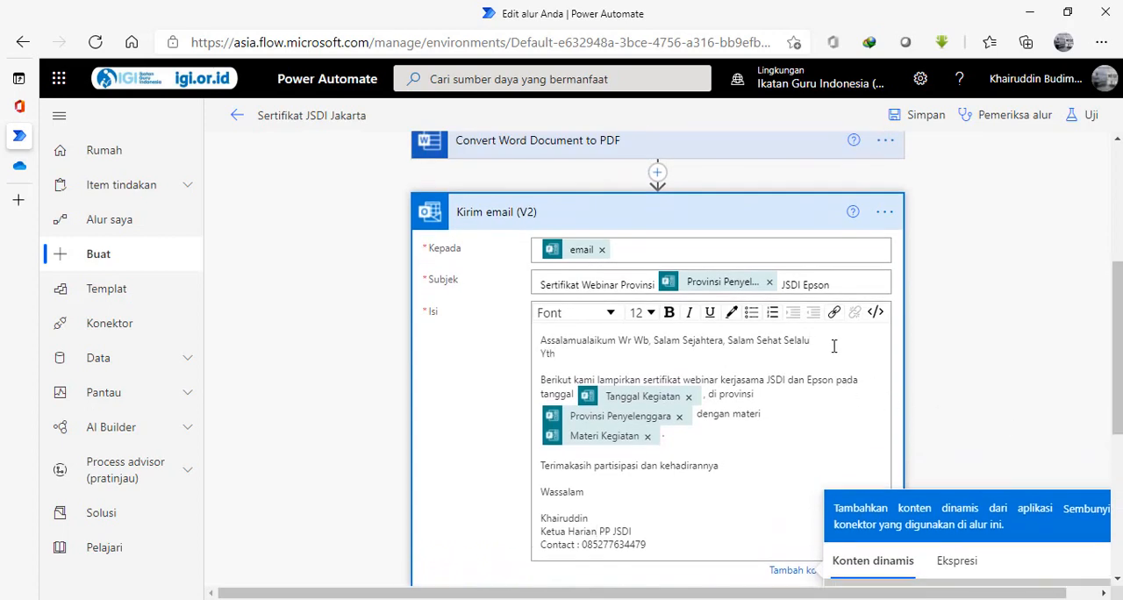
pyautogui.scroll(-2, 1112, 450)
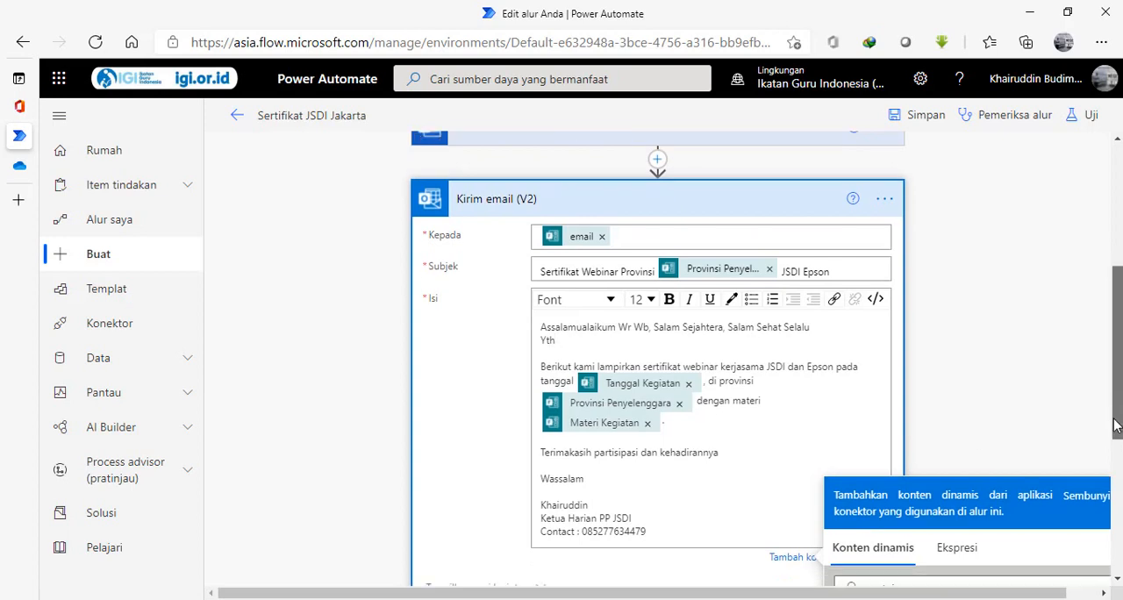
pyautogui.click(959, 494)
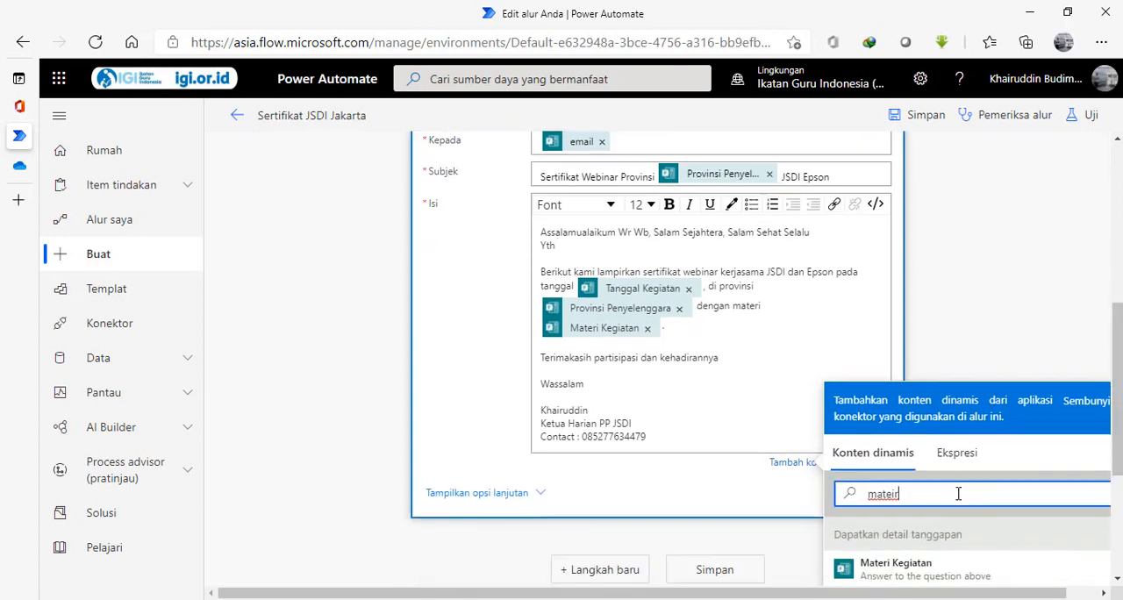
pyautogui.press('BackSpace')
pyautogui.press('BackSpace')
pyautogui.press('BackSpace')
pyautogui.press('BackSpace')
pyautogui.press('BackSpace')
pyautogui.press('BackSpace')
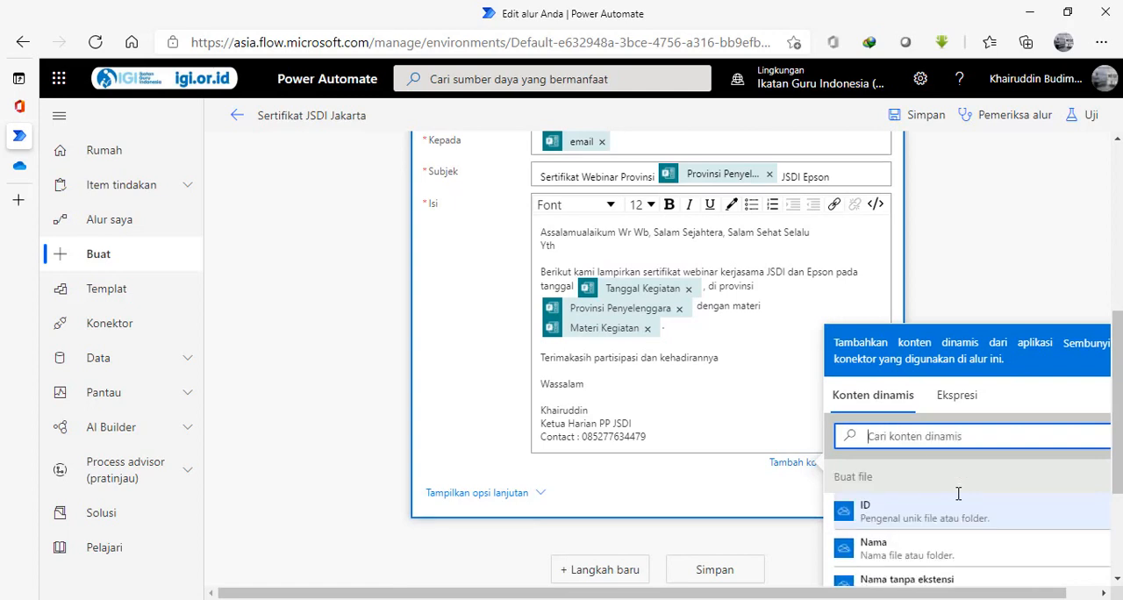
pyautogui.write('nama')
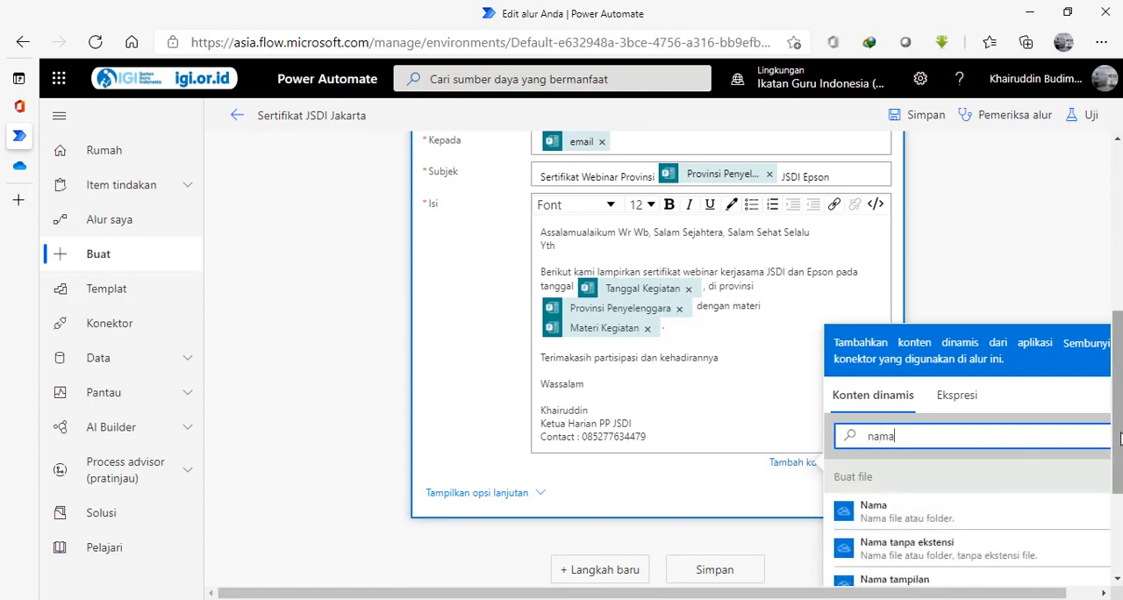
pyautogui.moveTo(1118, 440); pyautogui.dragTo(1119, 531)
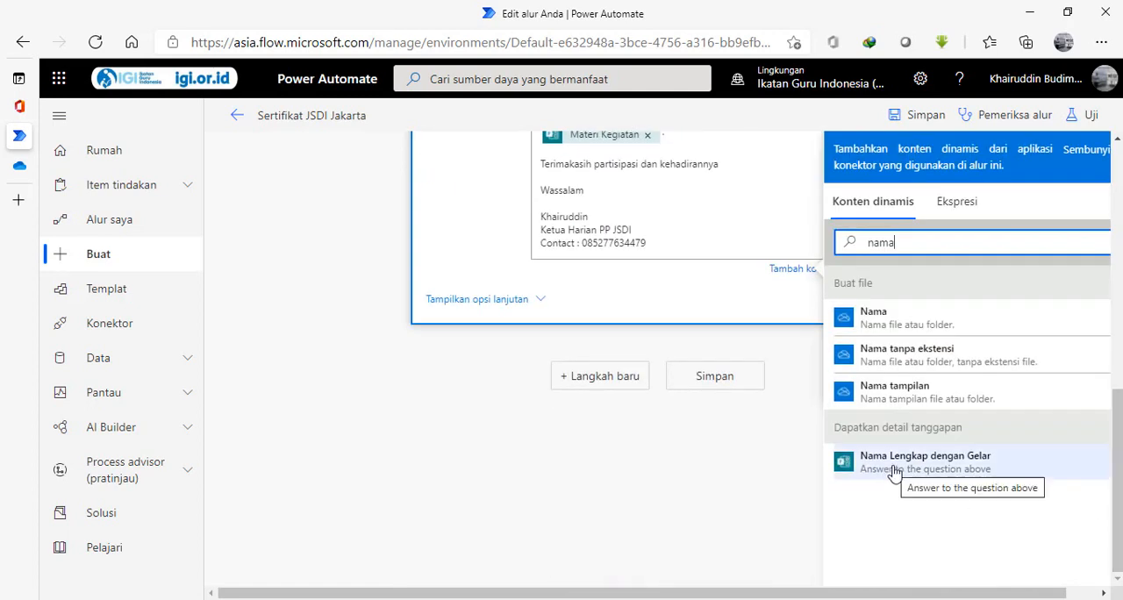
pyautogui.click(893, 474)
pyautogui.scroll(4, 1030, 386)
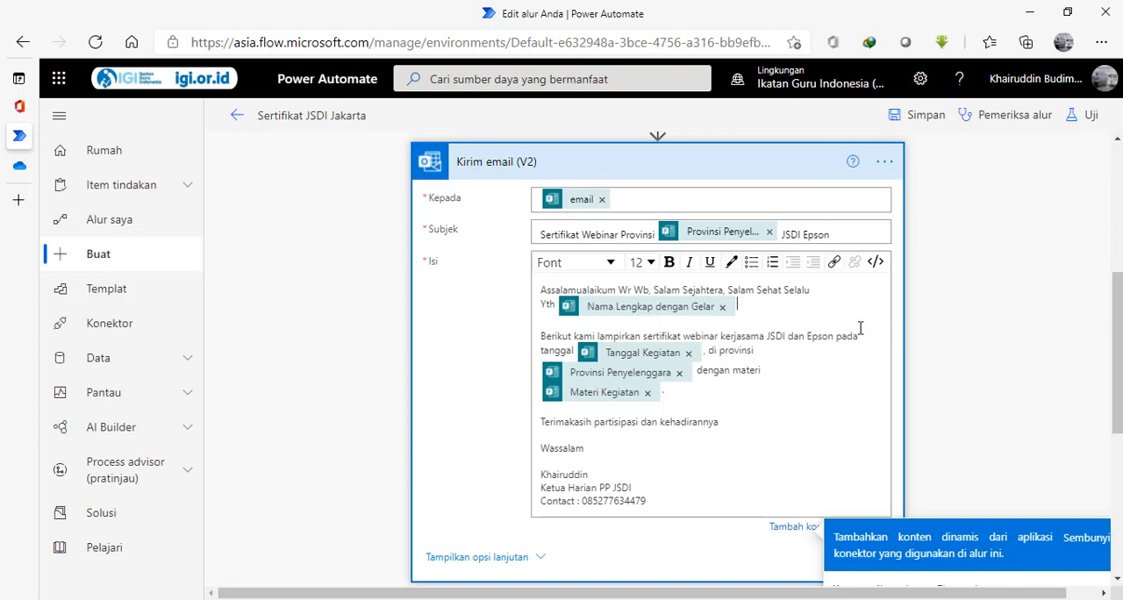
pyautogui.moveTo(1119, 330)
pyautogui.mouseDown()
pyautogui.moveTo(1112, 399)
pyautogui.moveTo(1116, 333)
pyautogui.mouseUp()
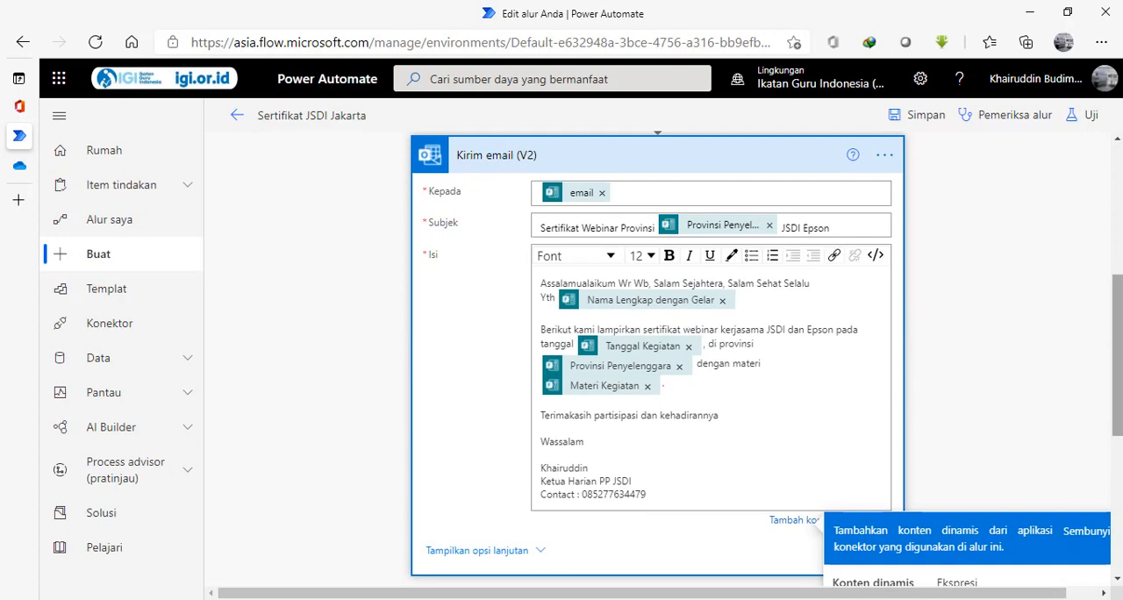
# Show the advanced options of the email action and name the first attachment Sertifikat JSDI Jakarta.pdf.
pyautogui.scroll(-2, 579, 386)
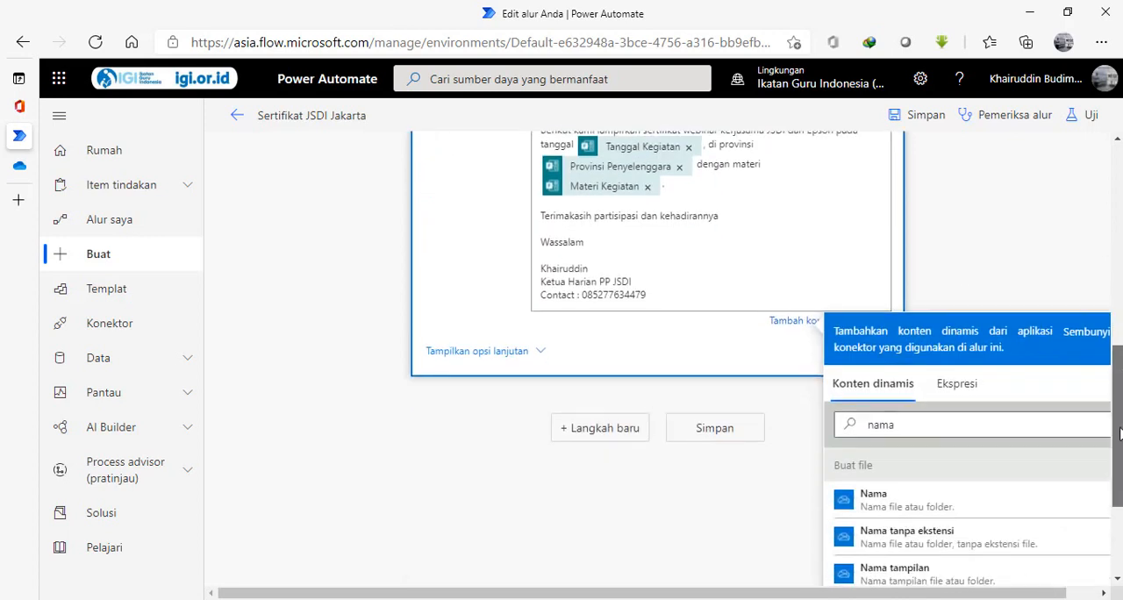
pyautogui.click(498, 352)
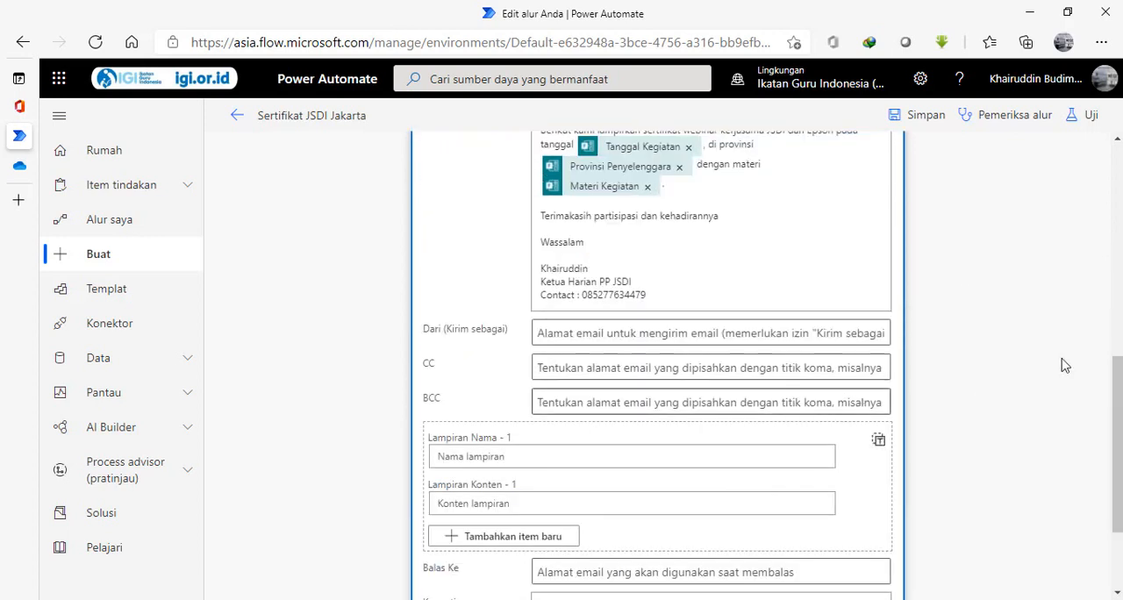
pyautogui.click(767, 453)
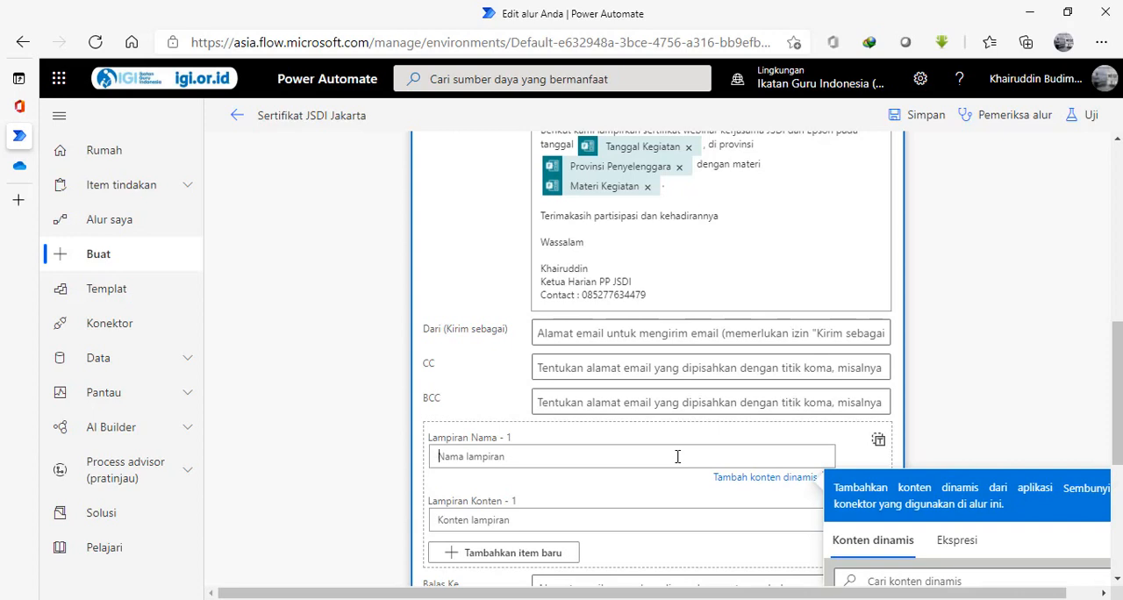
pyautogui.write('Sertifikat JSDI Jakarta.pf')
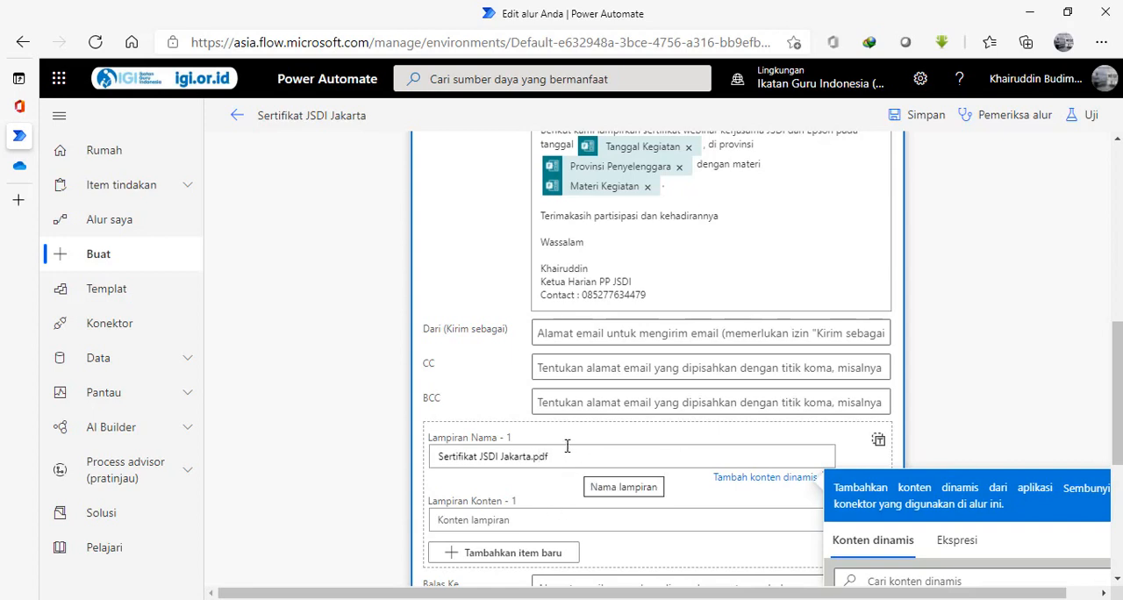
# Set the attachment content to the dynamic PDF document from the Convert Word Document to PDF action.
pyautogui.click(552, 514)
pyautogui.scroll(-3, 1116, 469)
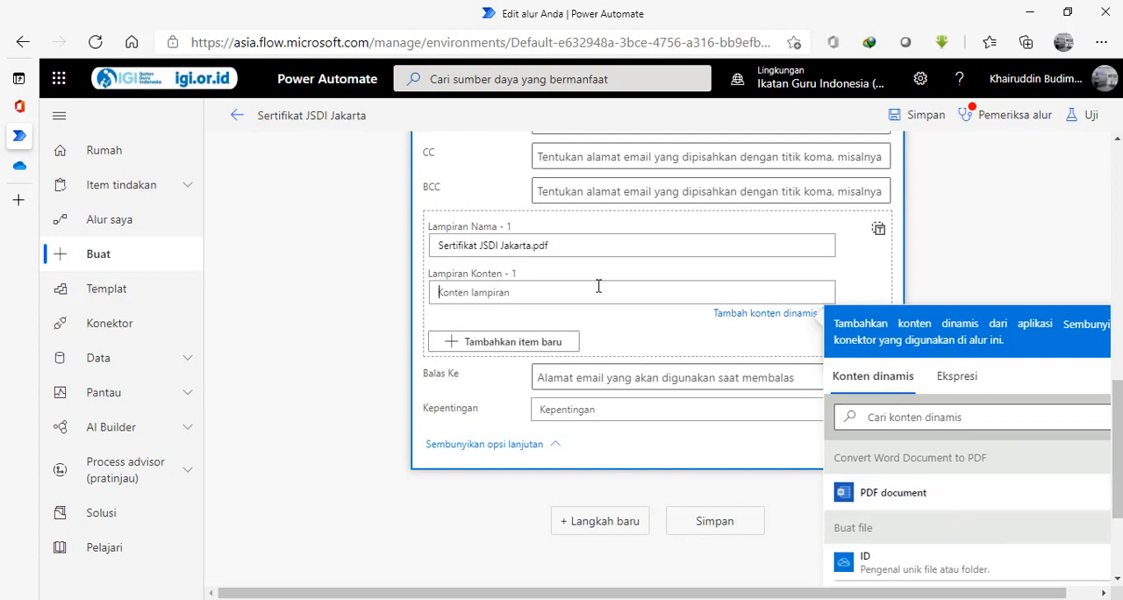
pyautogui.click(872, 496)
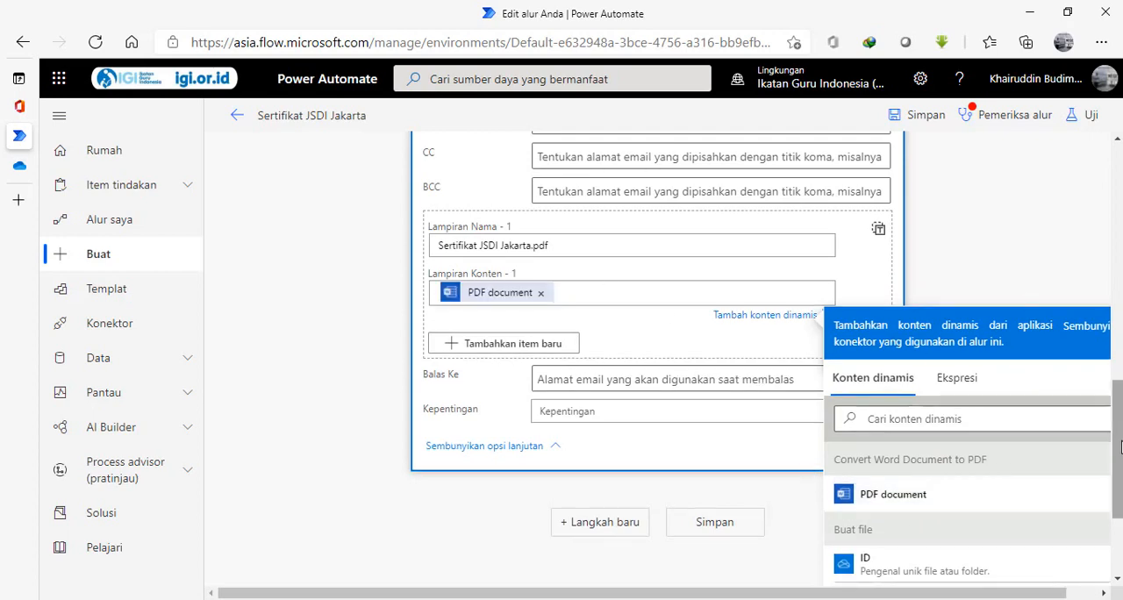
# Set the email's importance (Kepentingan) to Normal and save the flow.
pyautogui.scroll(-1, 1120, 448)
pyautogui.click(619, 384)
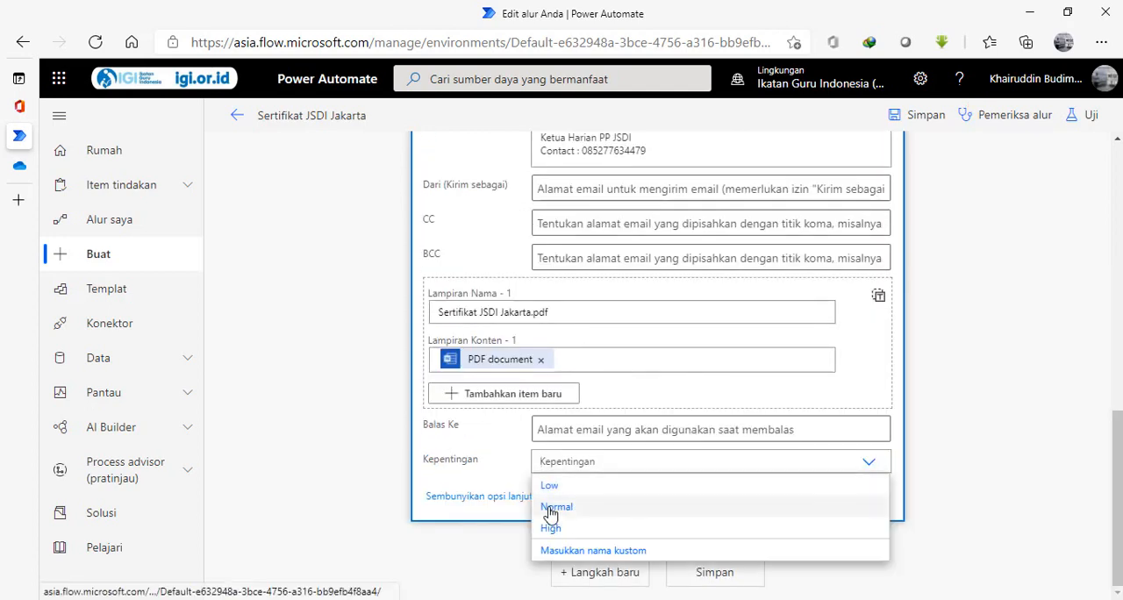
pyautogui.click(550, 509)
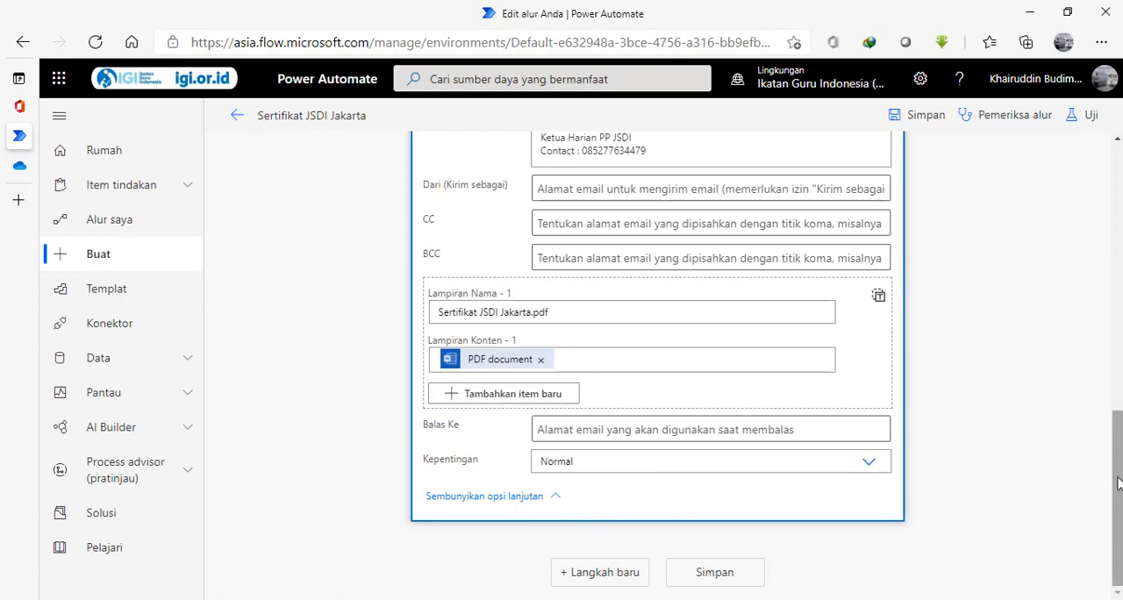
pyautogui.moveTo(1118, 481); pyautogui.dragTo(1114, 544)
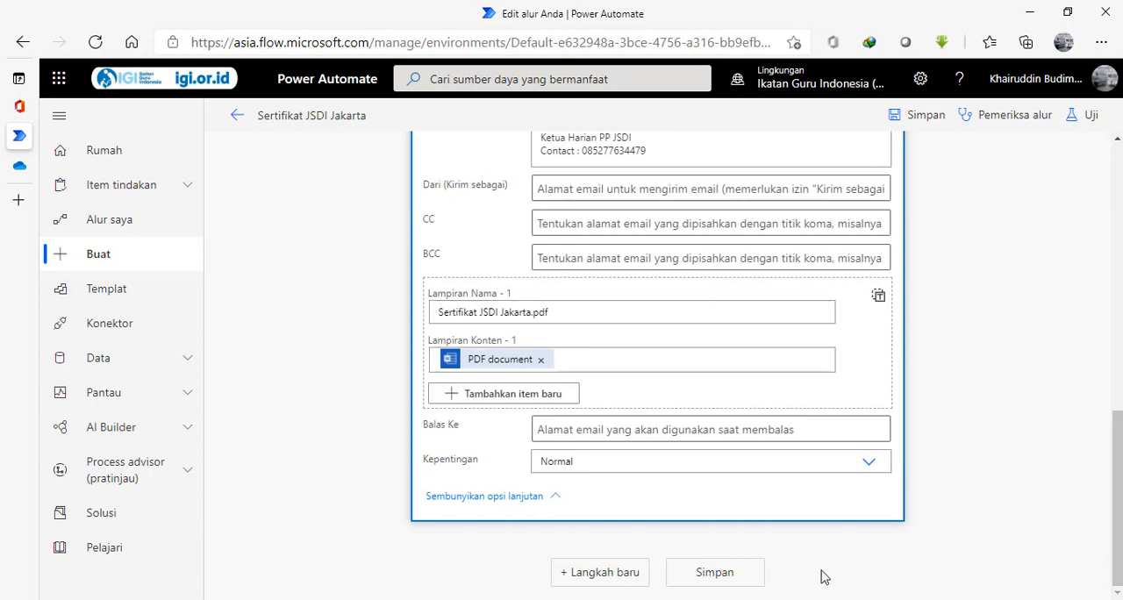
pyautogui.click(715, 572)
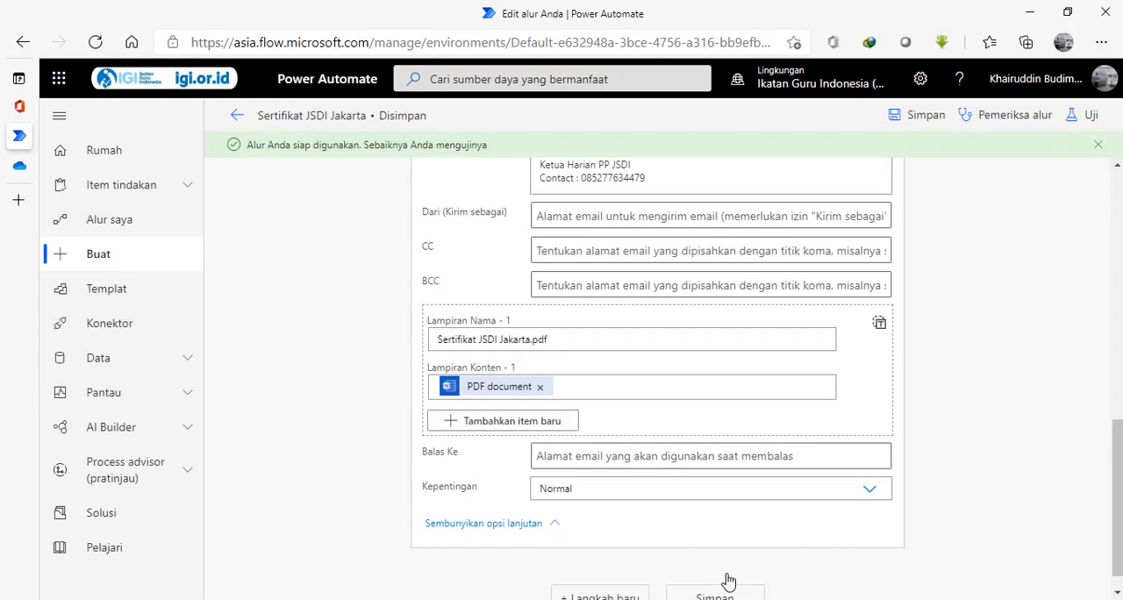
# Start a manual test of the saved flow Sertifikat JSDI Jakarta.
pyautogui.moveTo(1118, 544); pyautogui.dragTo(1085, 238)
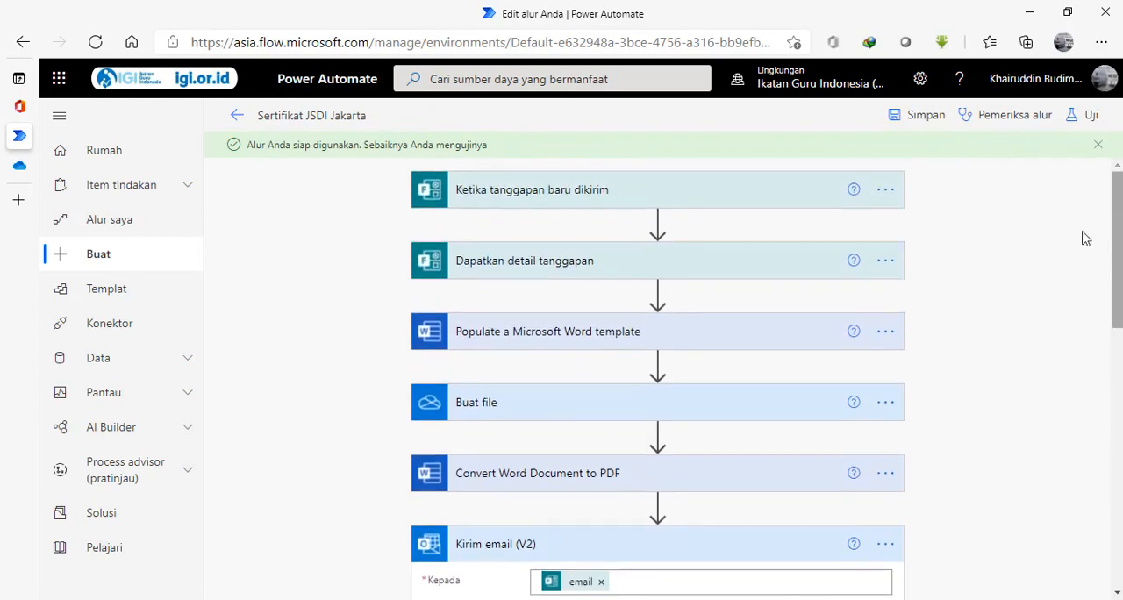
pyautogui.click(1084, 117)
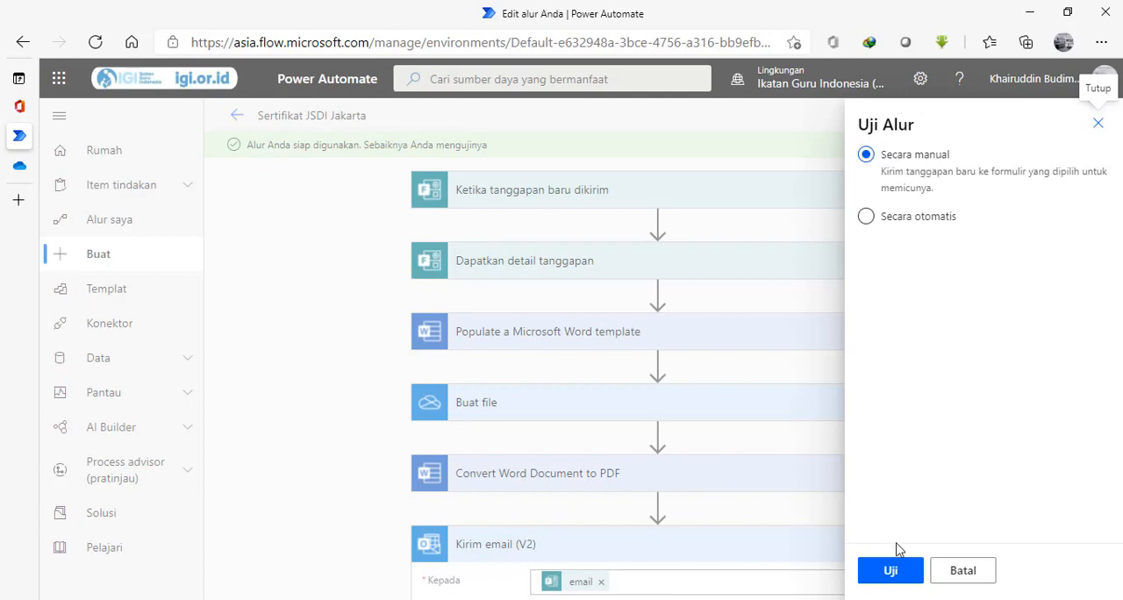
pyautogui.click(893, 572)
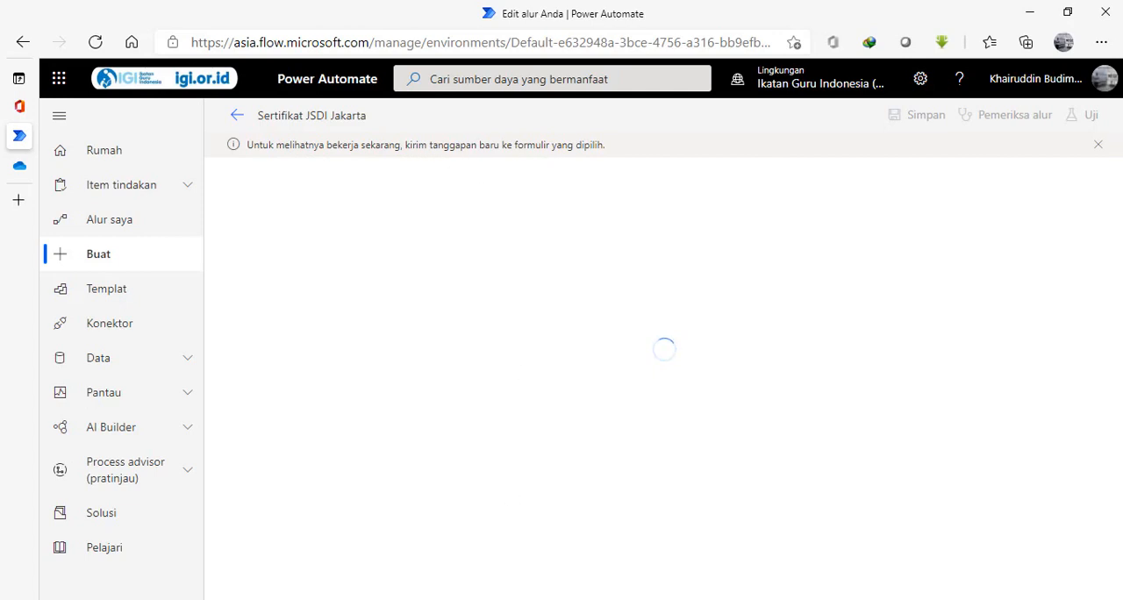
# Switch to the Sertifikat JSDI Epson Jakarta form in Chrome and begin another response with the participant's full name and degree.
pyautogui.click(446, 509)
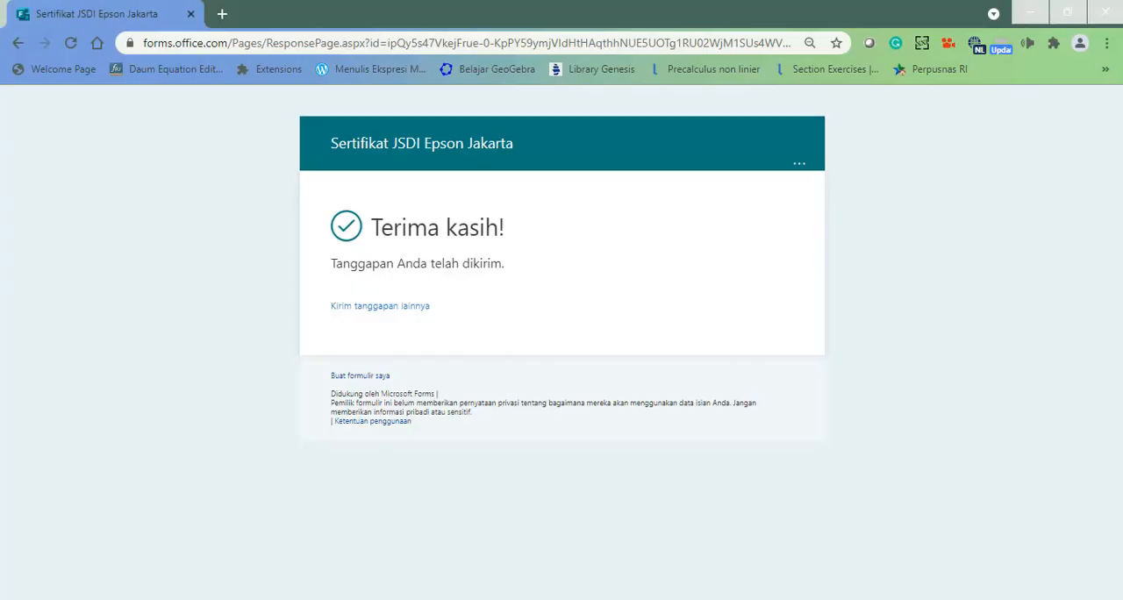
pyautogui.click(348, 308)
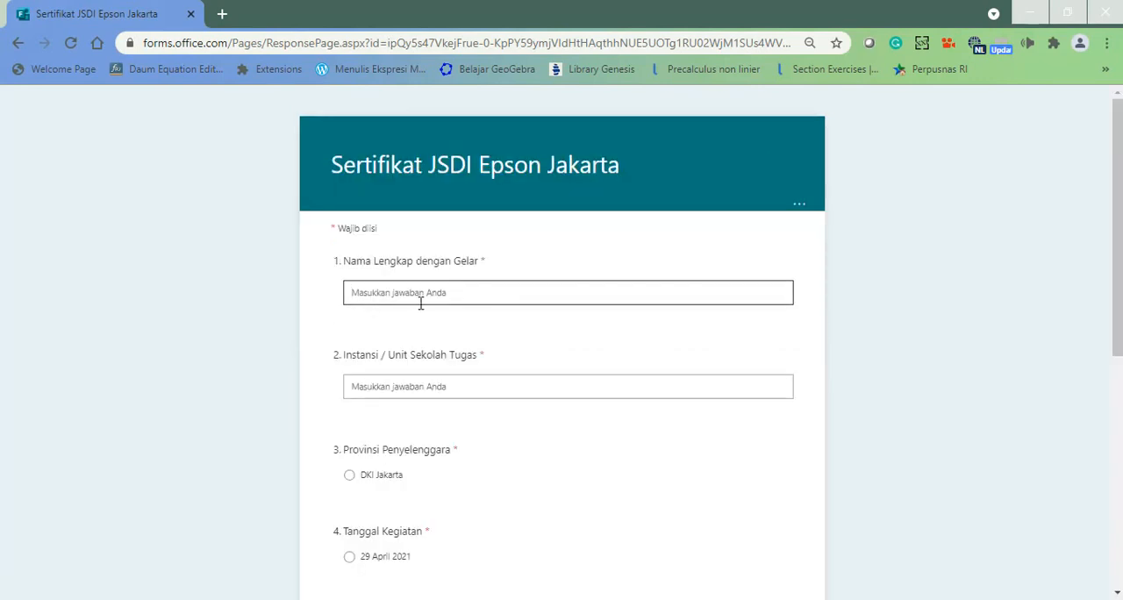
pyautogui.press('Right')
pyautogui.press('Right')
pyautogui.press('Right')
pyautogui.press('Right')
pyautogui.press('Right')
# Enter SMA Negeri 1 Lhoksukon as the institution in the form response.
pyautogui.click(402, 386)
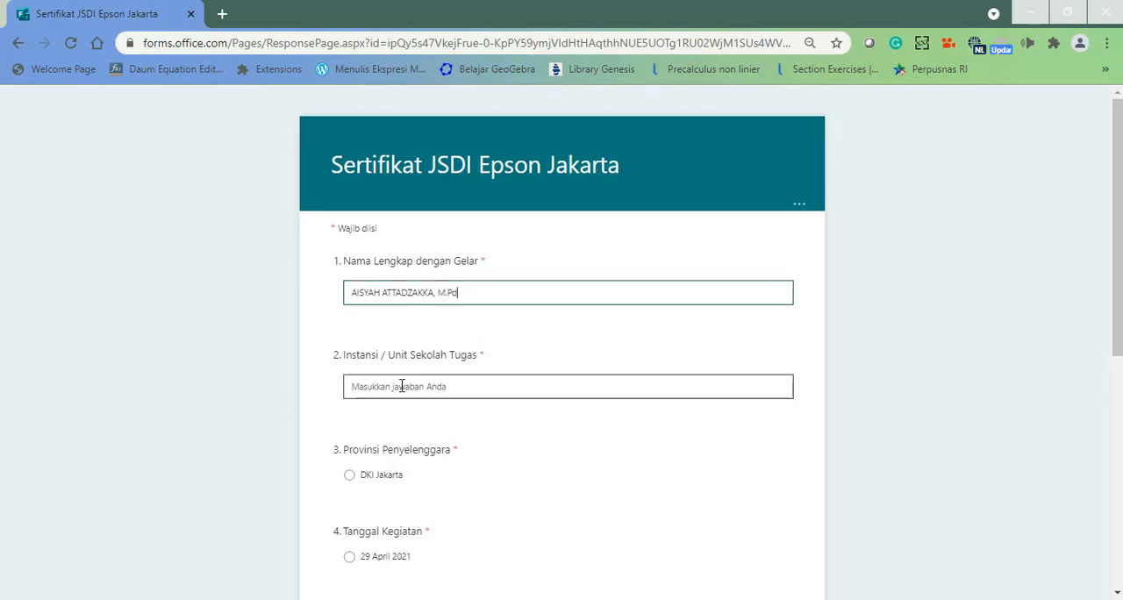
pyautogui.write('SM')
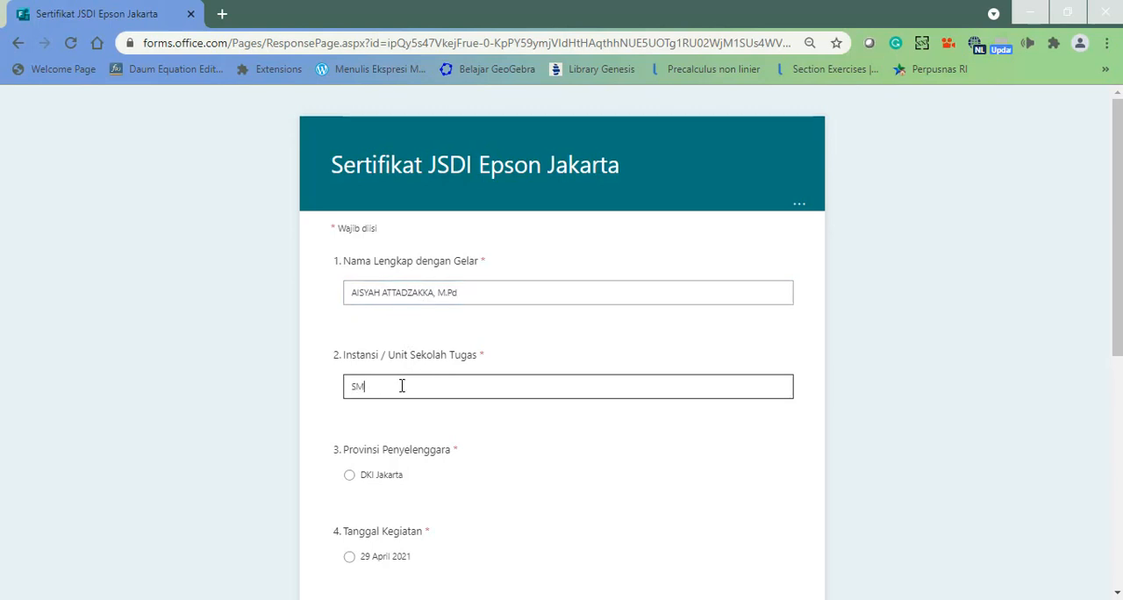
pyautogui.write('A Negeri ')
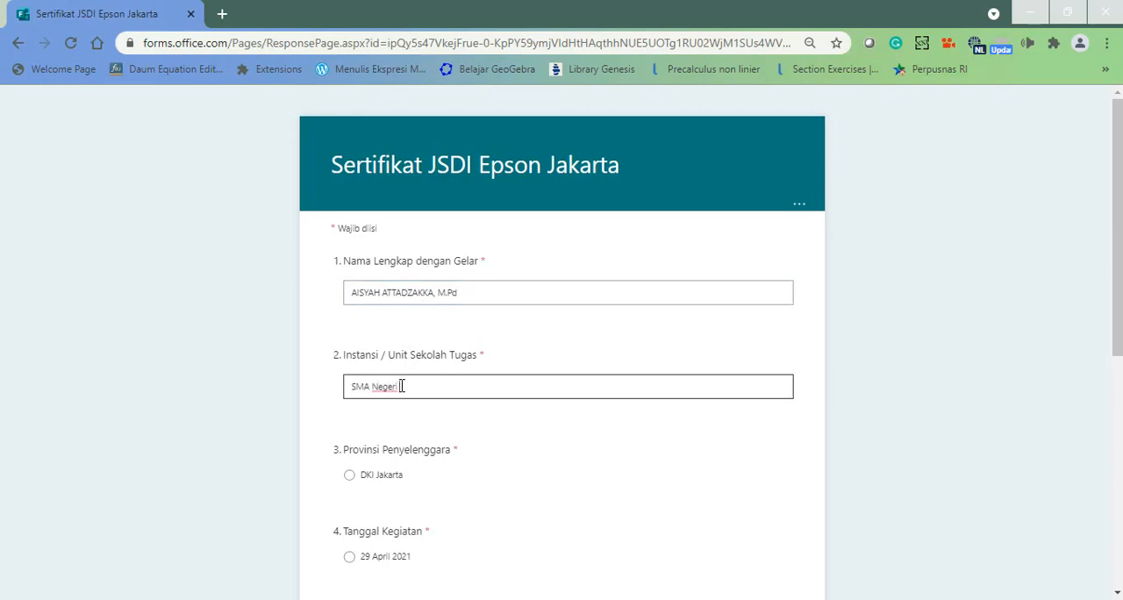
pyautogui.write('1 Lhoksukon')
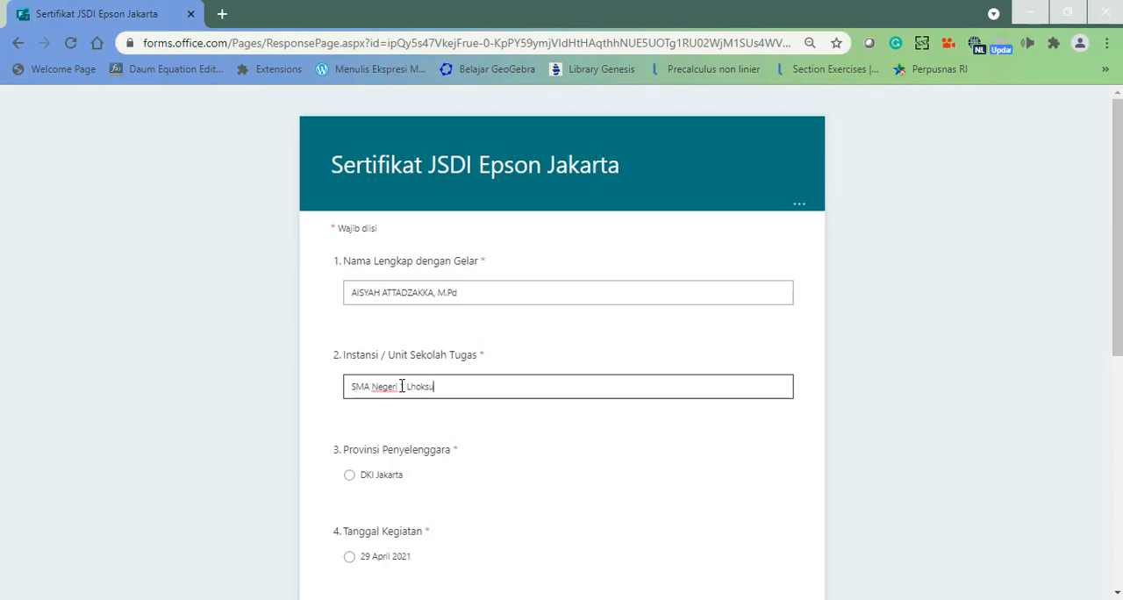
# Choose DKI Jakarta, 29 April 2021, the topic Pembelajaran 15 Detik Tik Tok dengan Kinemaster dan Inshot, and the only listed speaker.
pyautogui.click(355, 483)
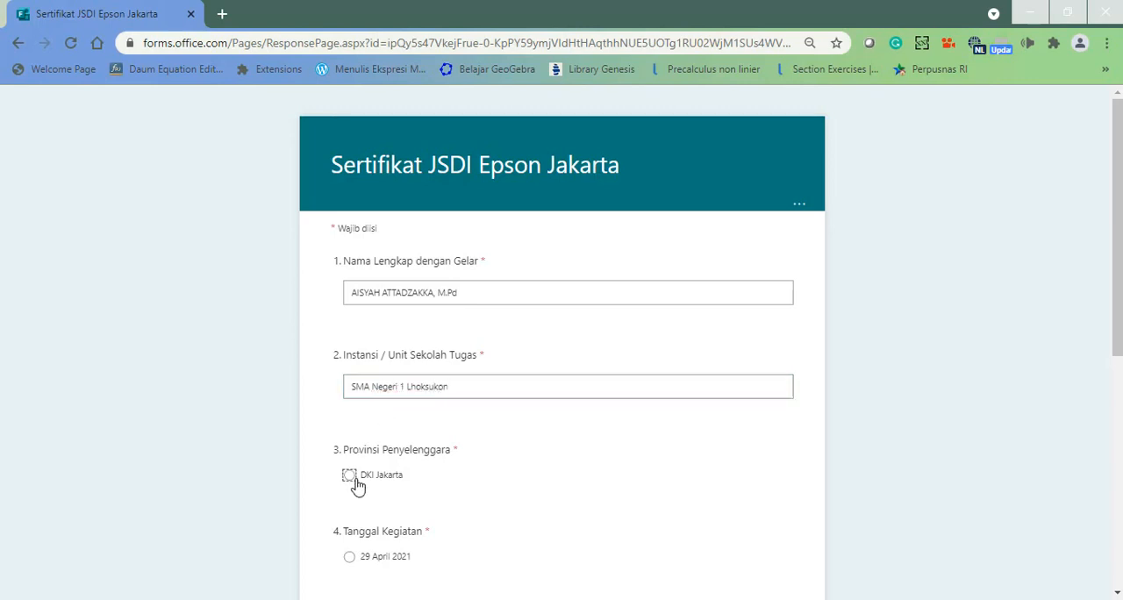
pyautogui.click(350, 557)
pyautogui.moveTo(1116, 320); pyautogui.dragTo(1116, 532)
pyautogui.click(349, 220)
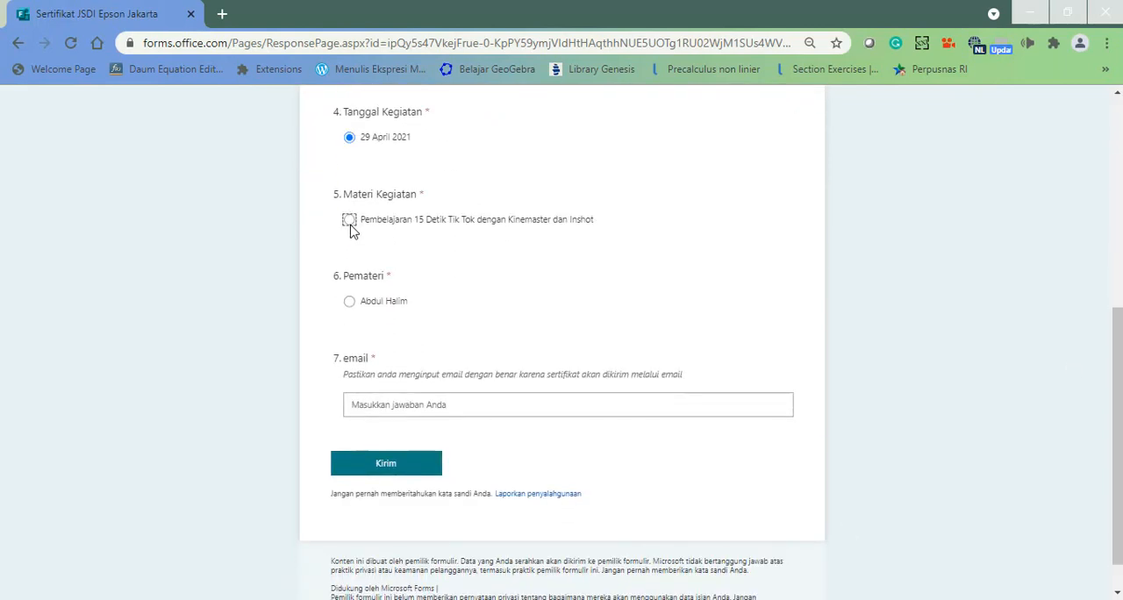
pyautogui.click(349, 303)
# Fill in the participant's email address and submit the form response.
pyautogui.click(357, 407)
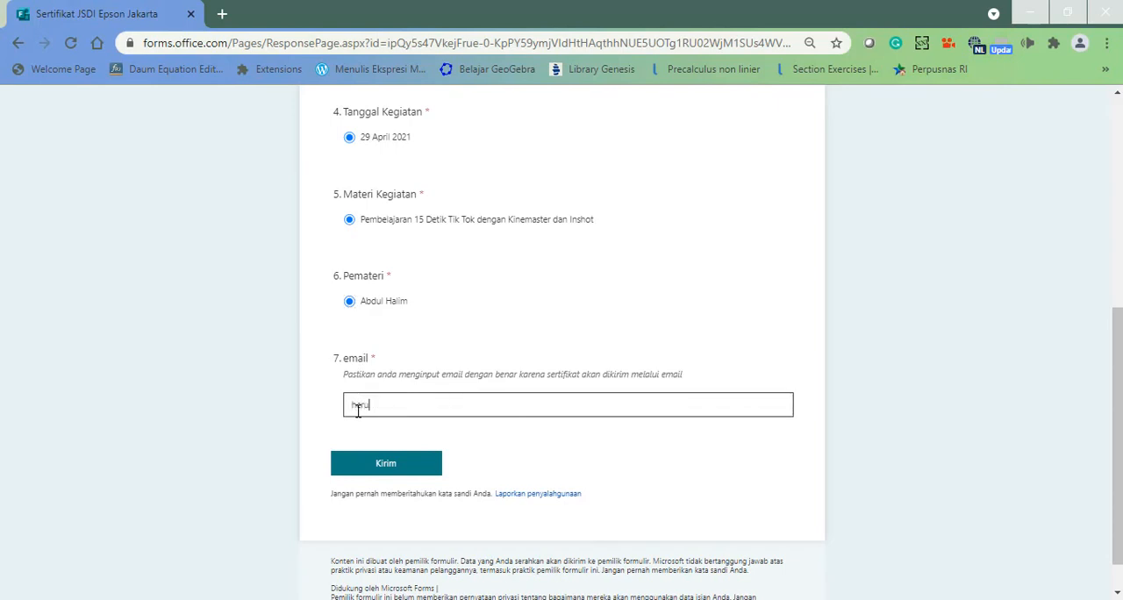
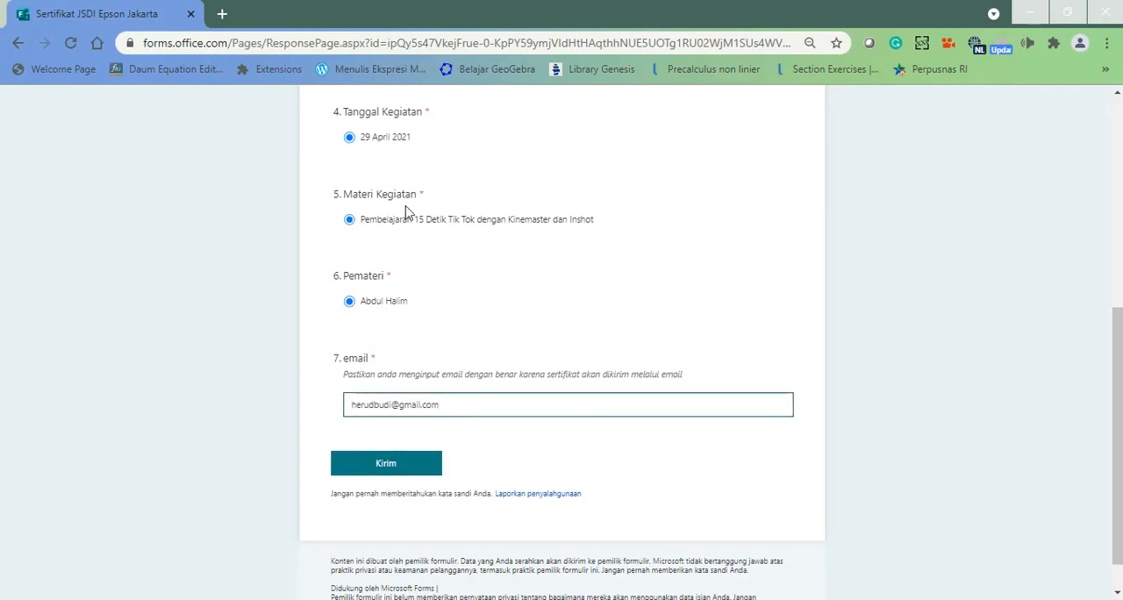
pyautogui.click(364, 466)
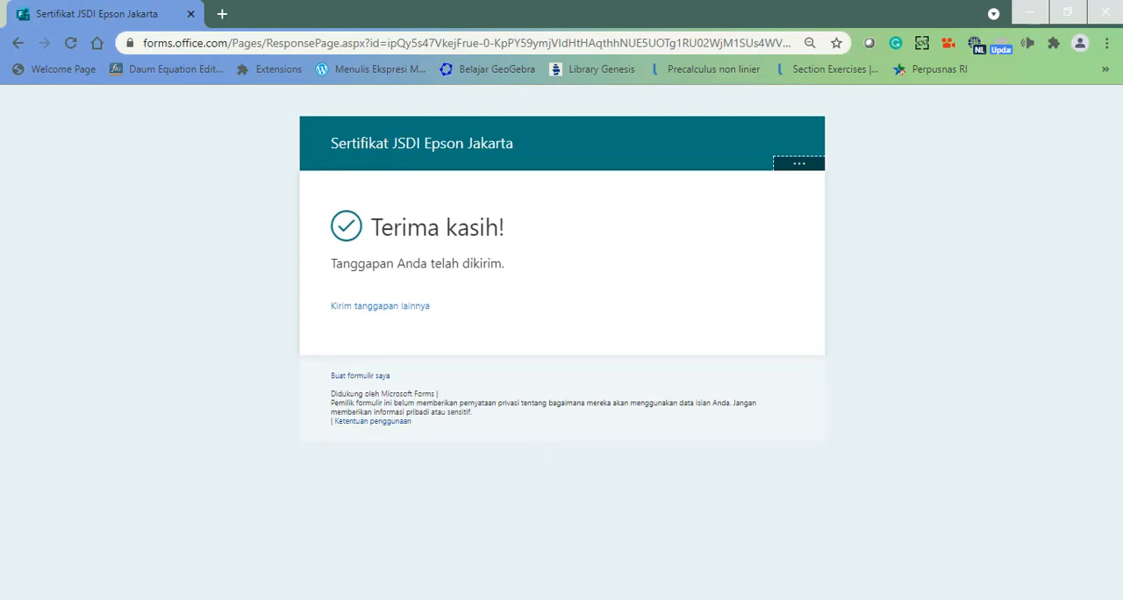
# Switch back to Power Automate and check the run status of each flow action through Kirim email (V2).
pyautogui.hotkey('alt', 'Tab')
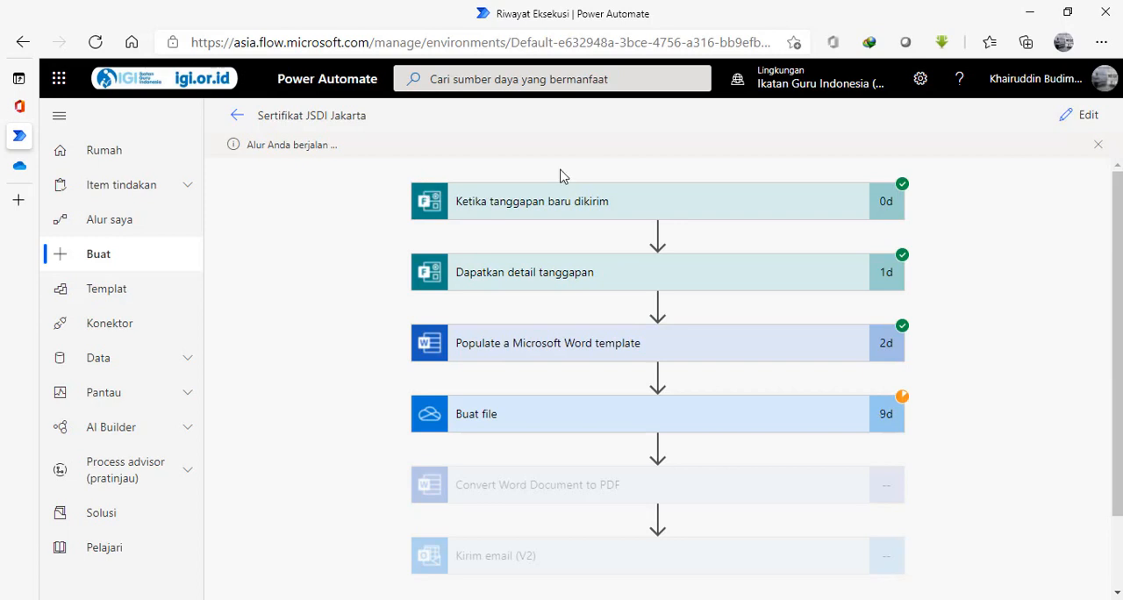
pyautogui.moveTo(1119, 316); pyautogui.dragTo(1116, 382)
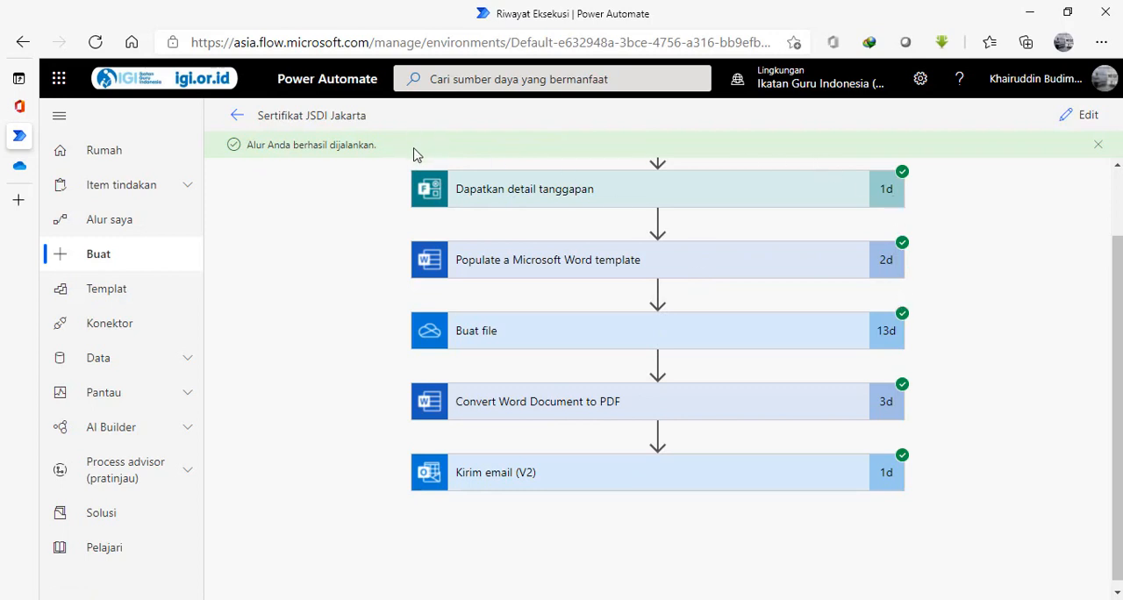
# Switch to Chrome, load google.com in a new tab and go to the Gmail inbox.
pyautogui.moveTo(1118, 298); pyautogui.dragTo(1119, 235)
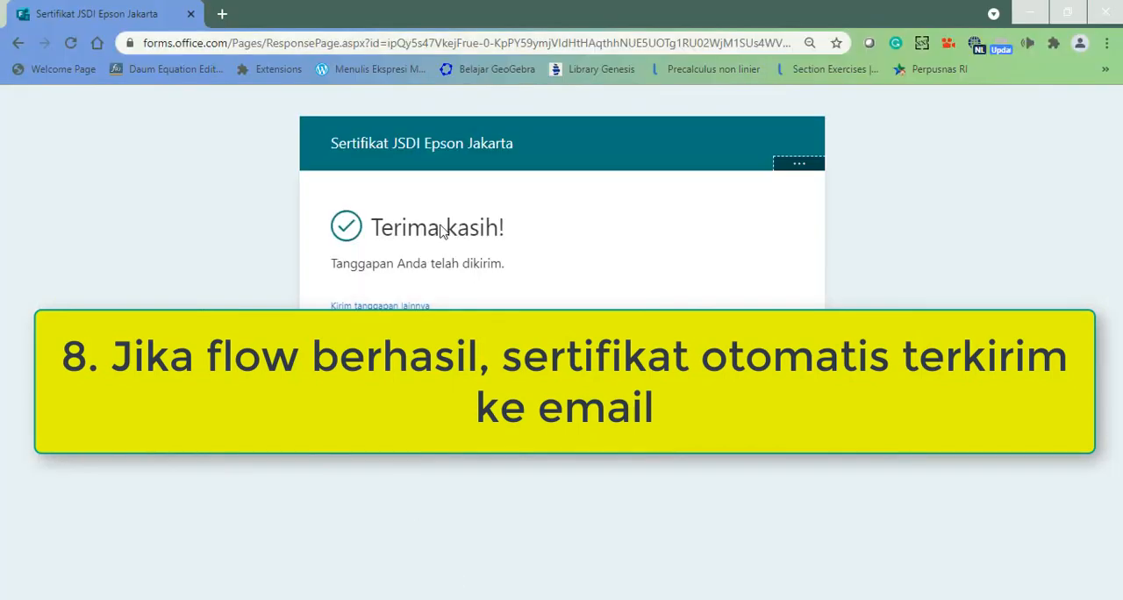
pyautogui.click(223, 19)
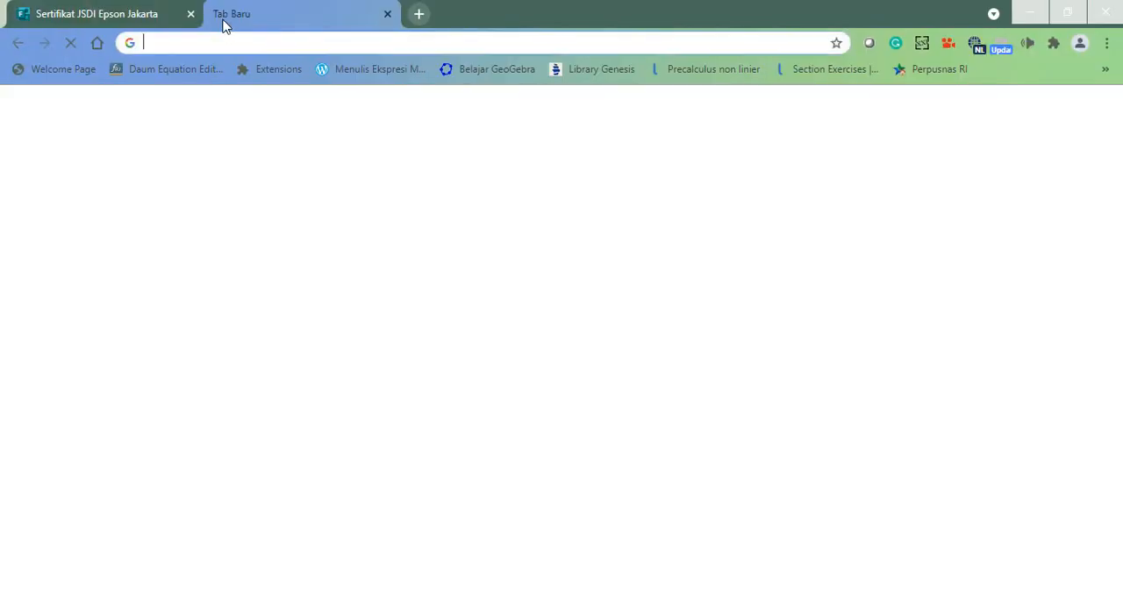
pyautogui.write('o')
pyautogui.press('BackSpace')
pyautogui.press('BackSpace')
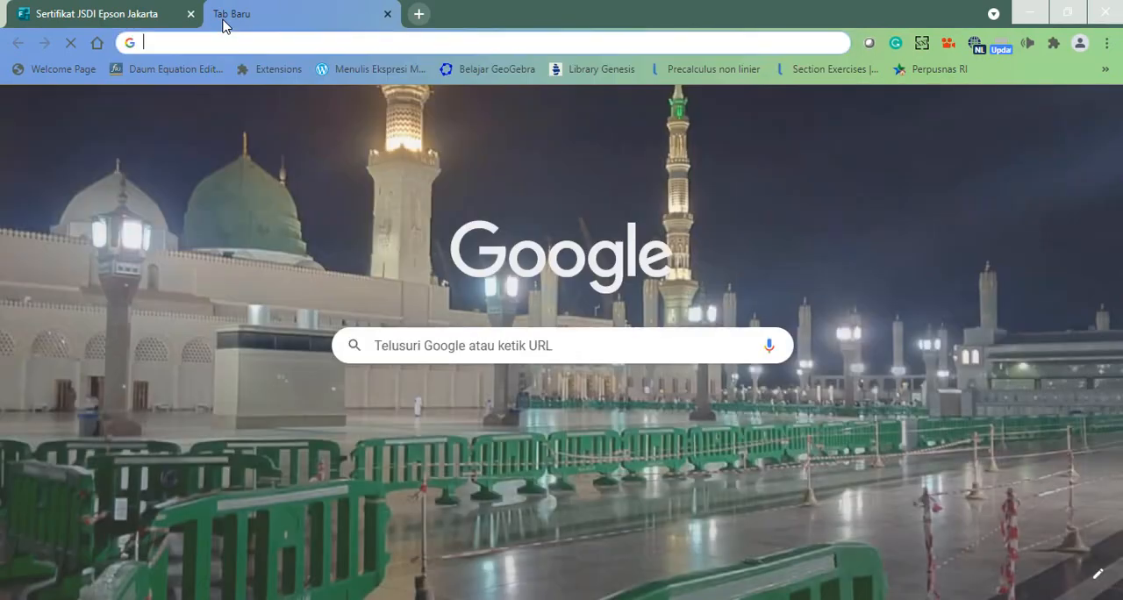
pyautogui.write('google.com')
pyautogui.press('Return')
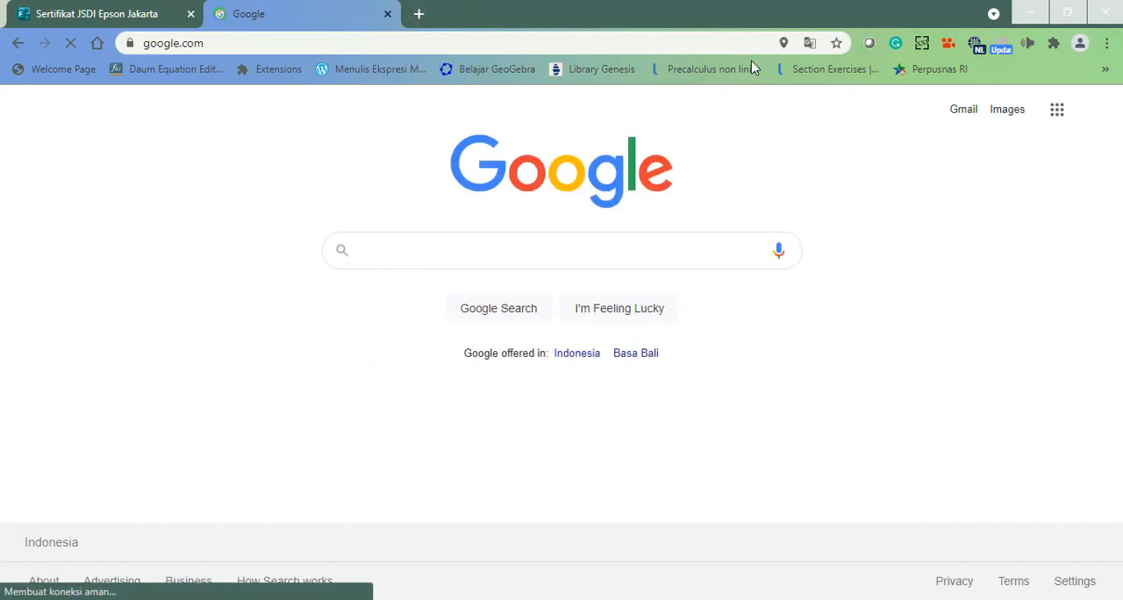
pyautogui.click(963, 110)
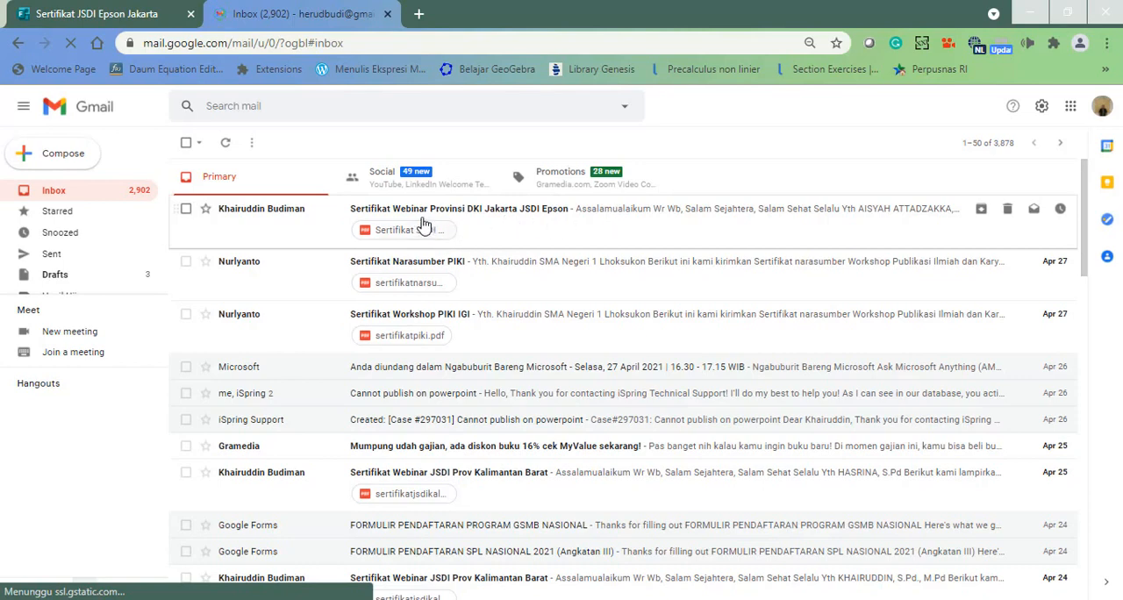
# Open the email Sertifikat Webinar Provinsi DKI Jakarta JSDI Epson and view its attachment Sertifikat JSDI Jakarta.pdf.
pyautogui.click(538, 238)
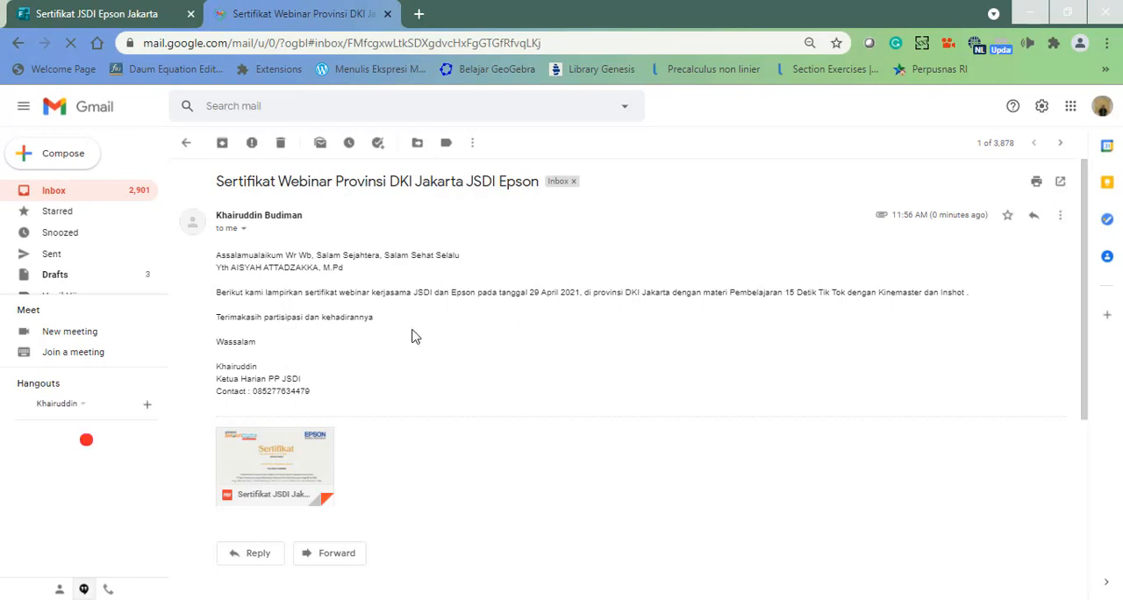
pyautogui.moveTo(262, 473)
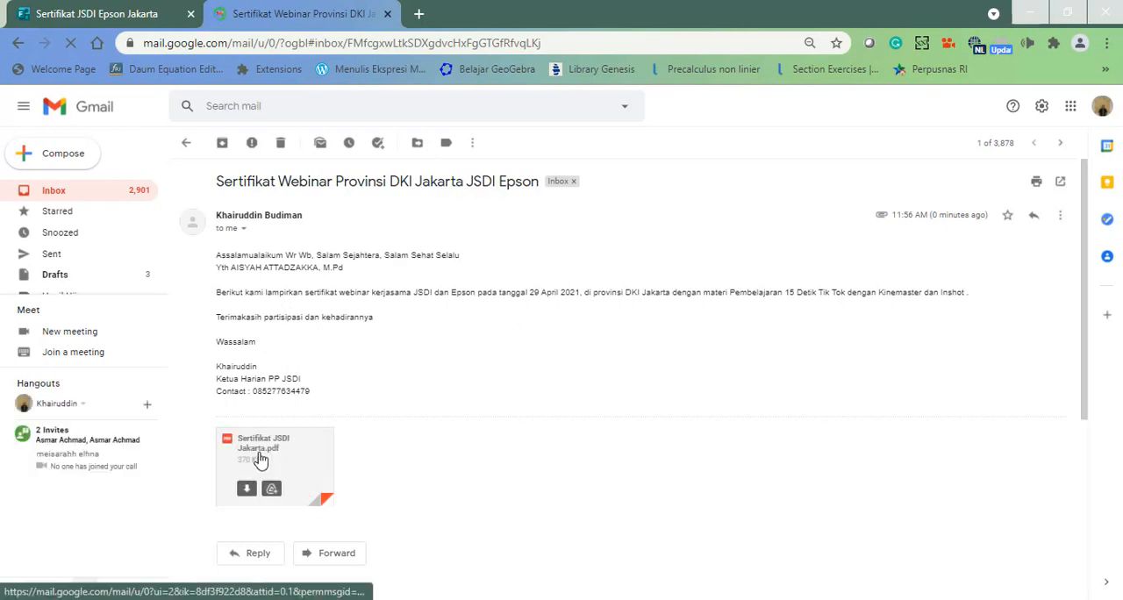
pyautogui.click(260, 459)
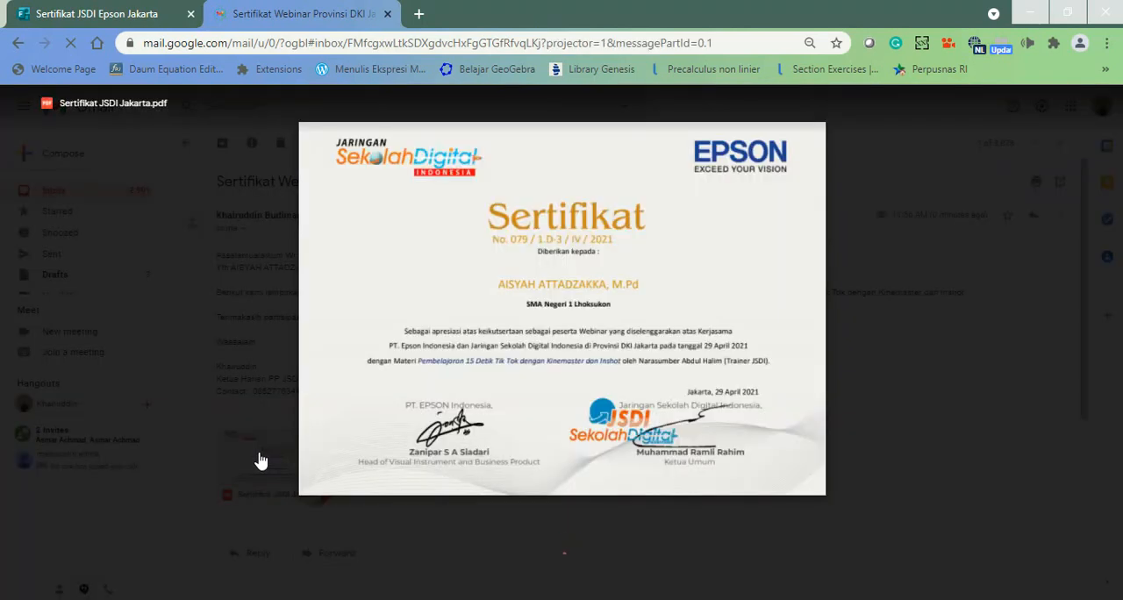